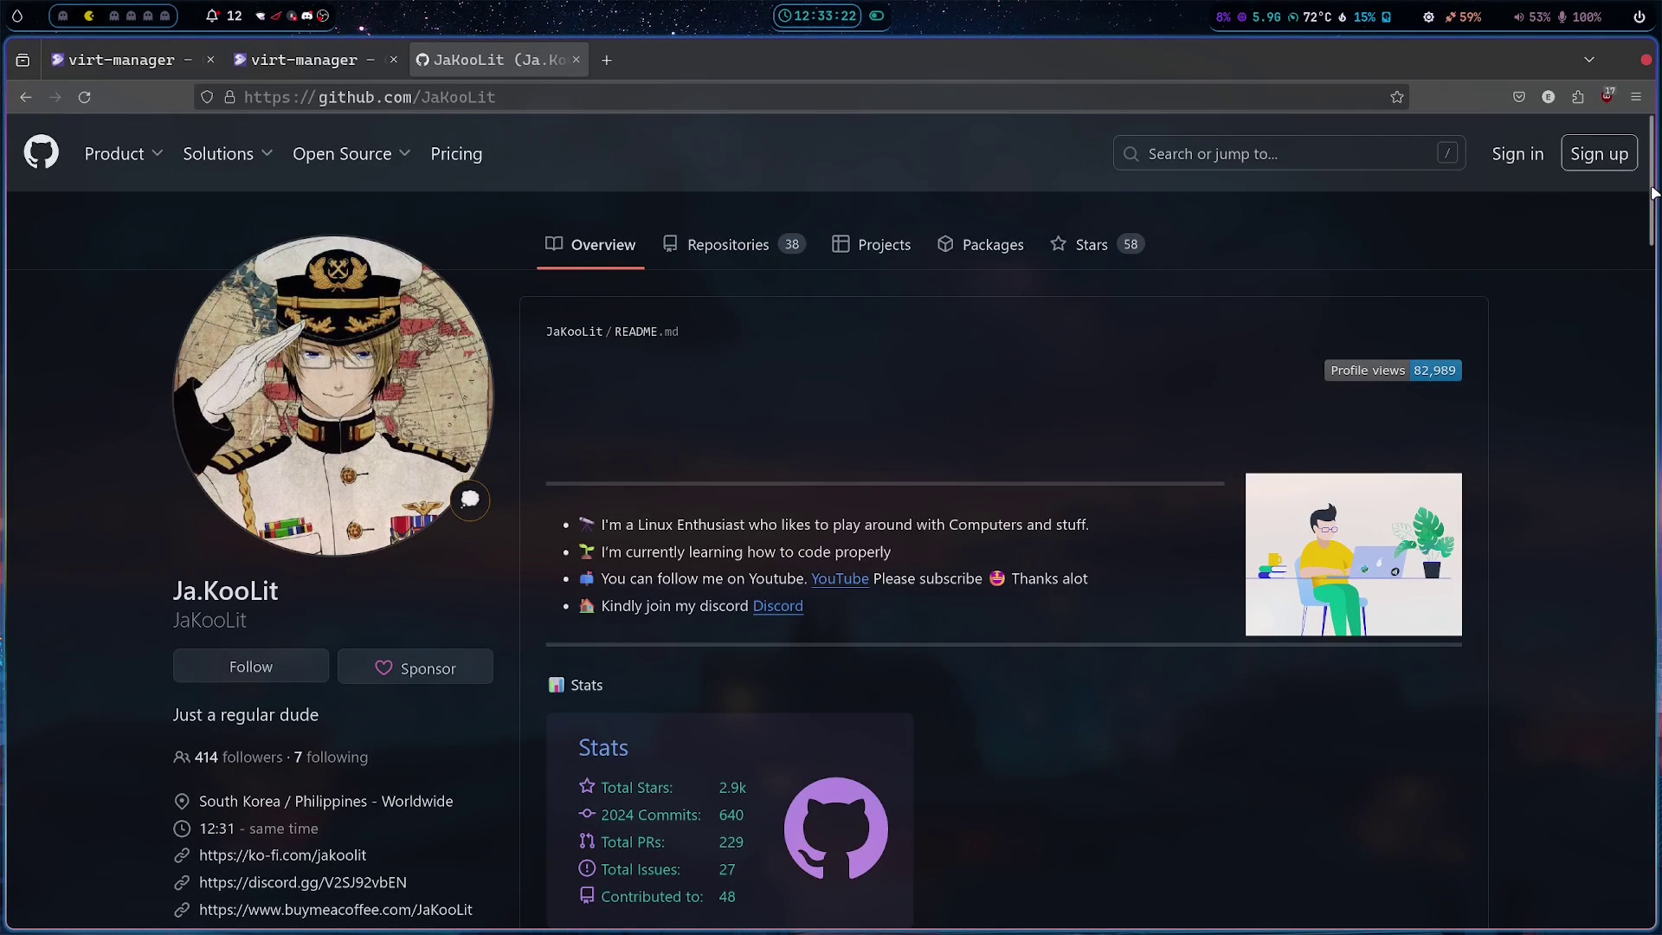
# - Scroll down the developer's GitHub profile to view the pinned Hyprland repositories
pyautogui.moveTo(1653, 192); pyautogui.dragTo(1654, 449)
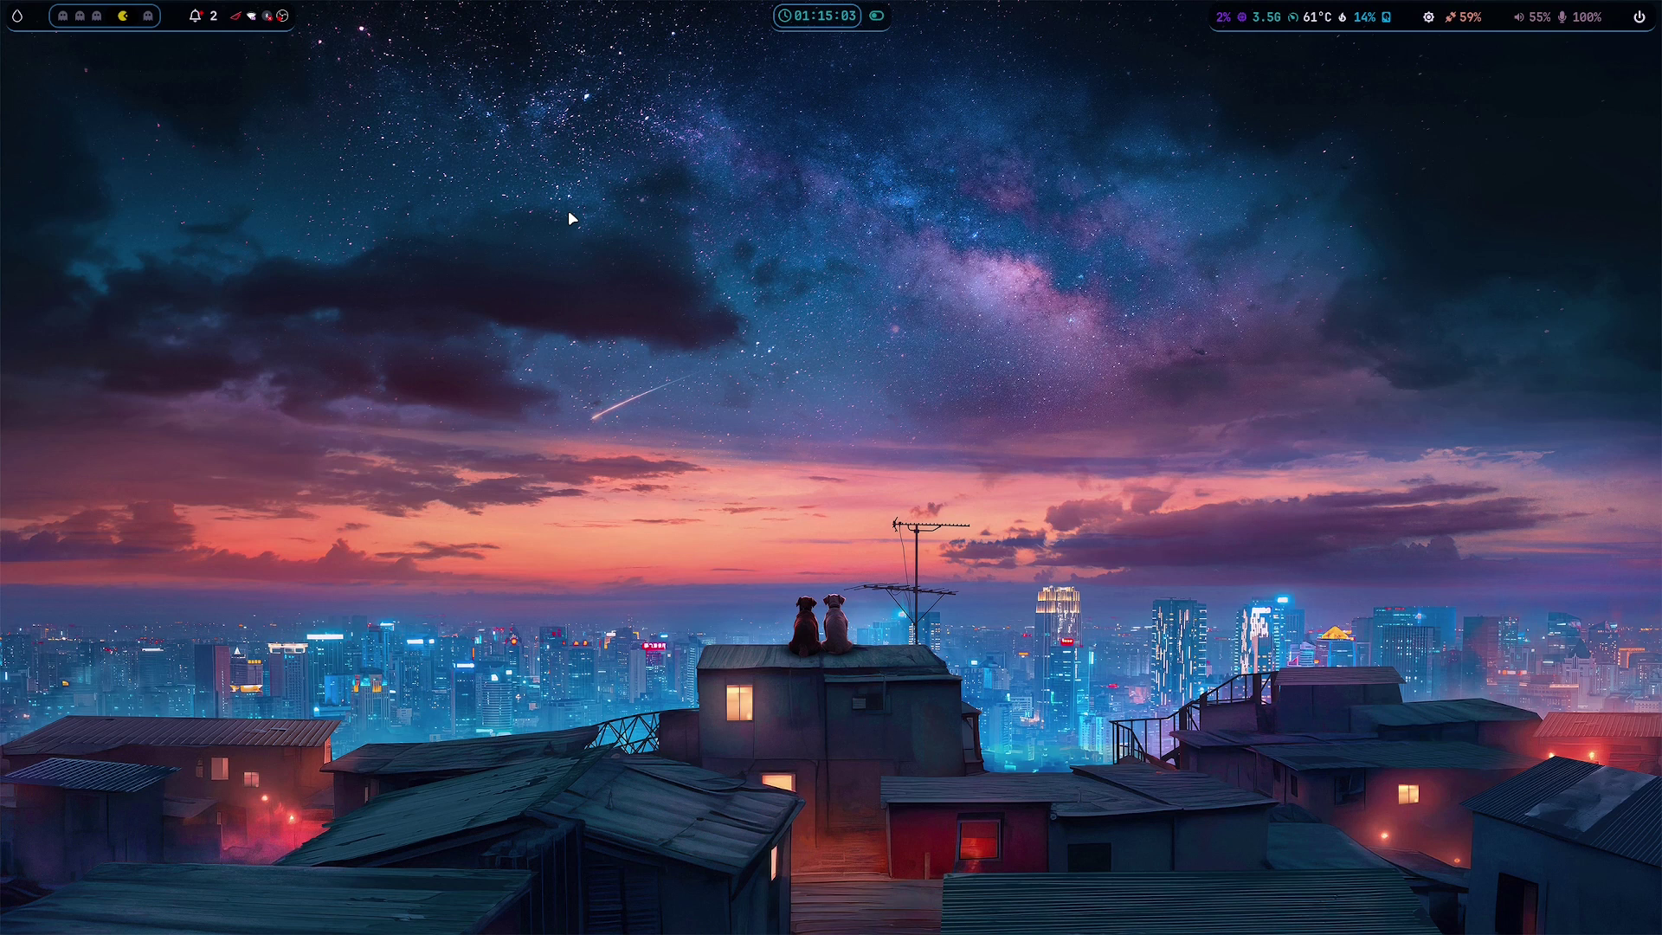
# - Open the home folder in Thunar and navigate into ~/.config/waybar
pyautogui.press('super+e')
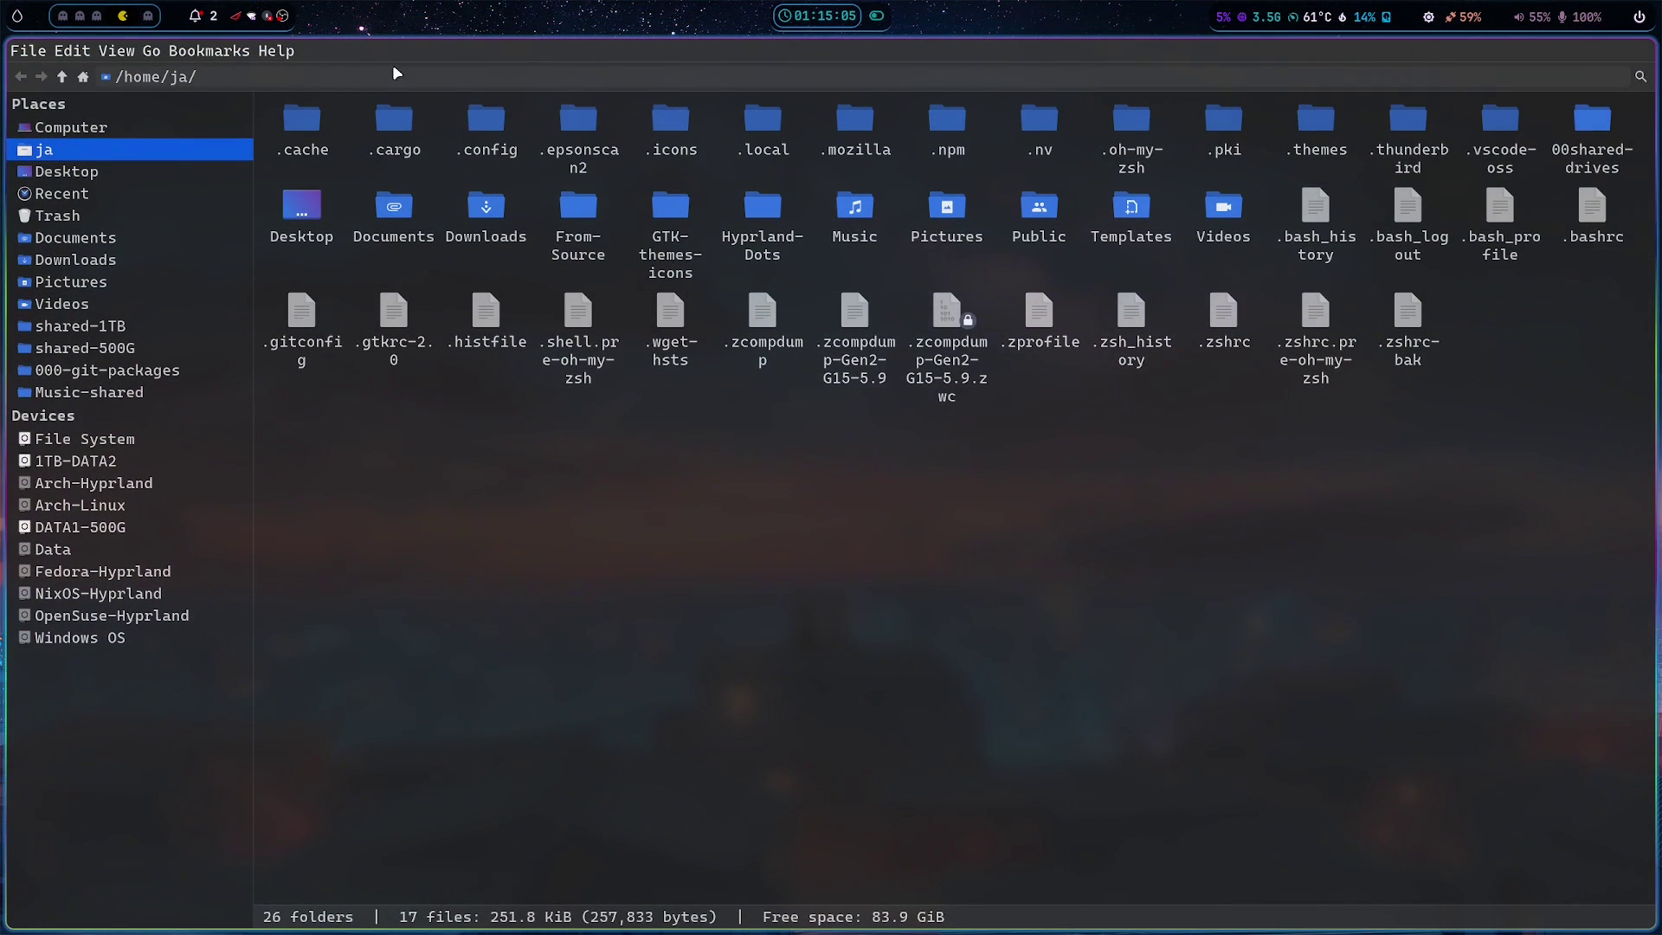
pyautogui.doubleClick(473, 151)
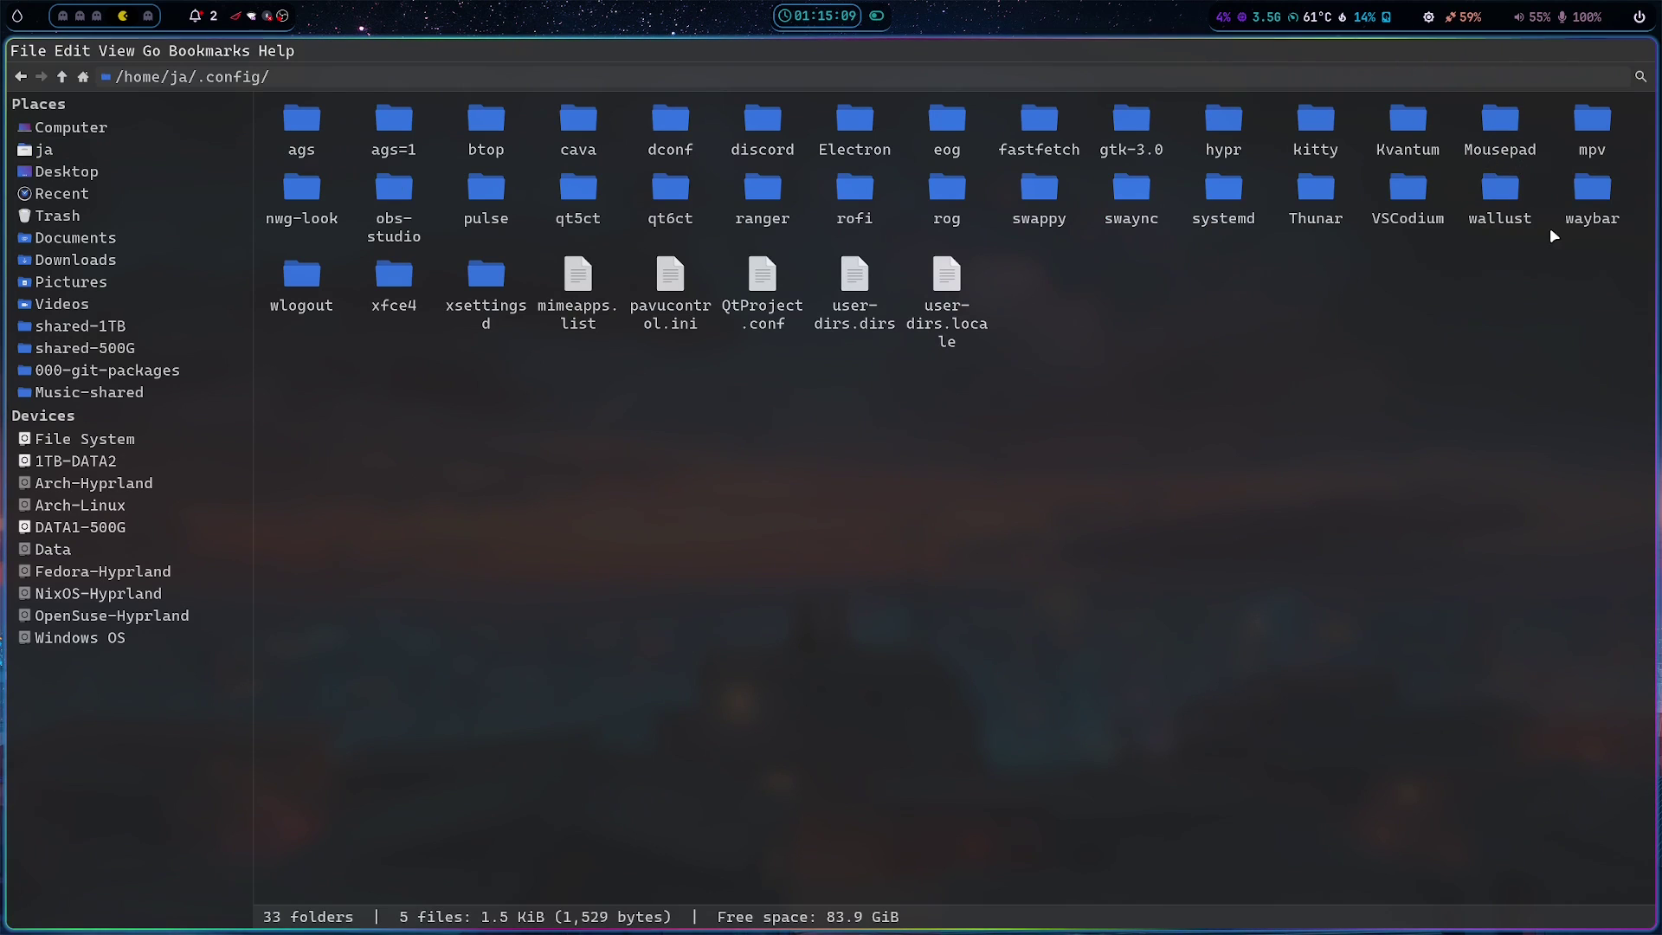
pyautogui.click(1599, 208)
pyautogui.doubleClick(1599, 208)
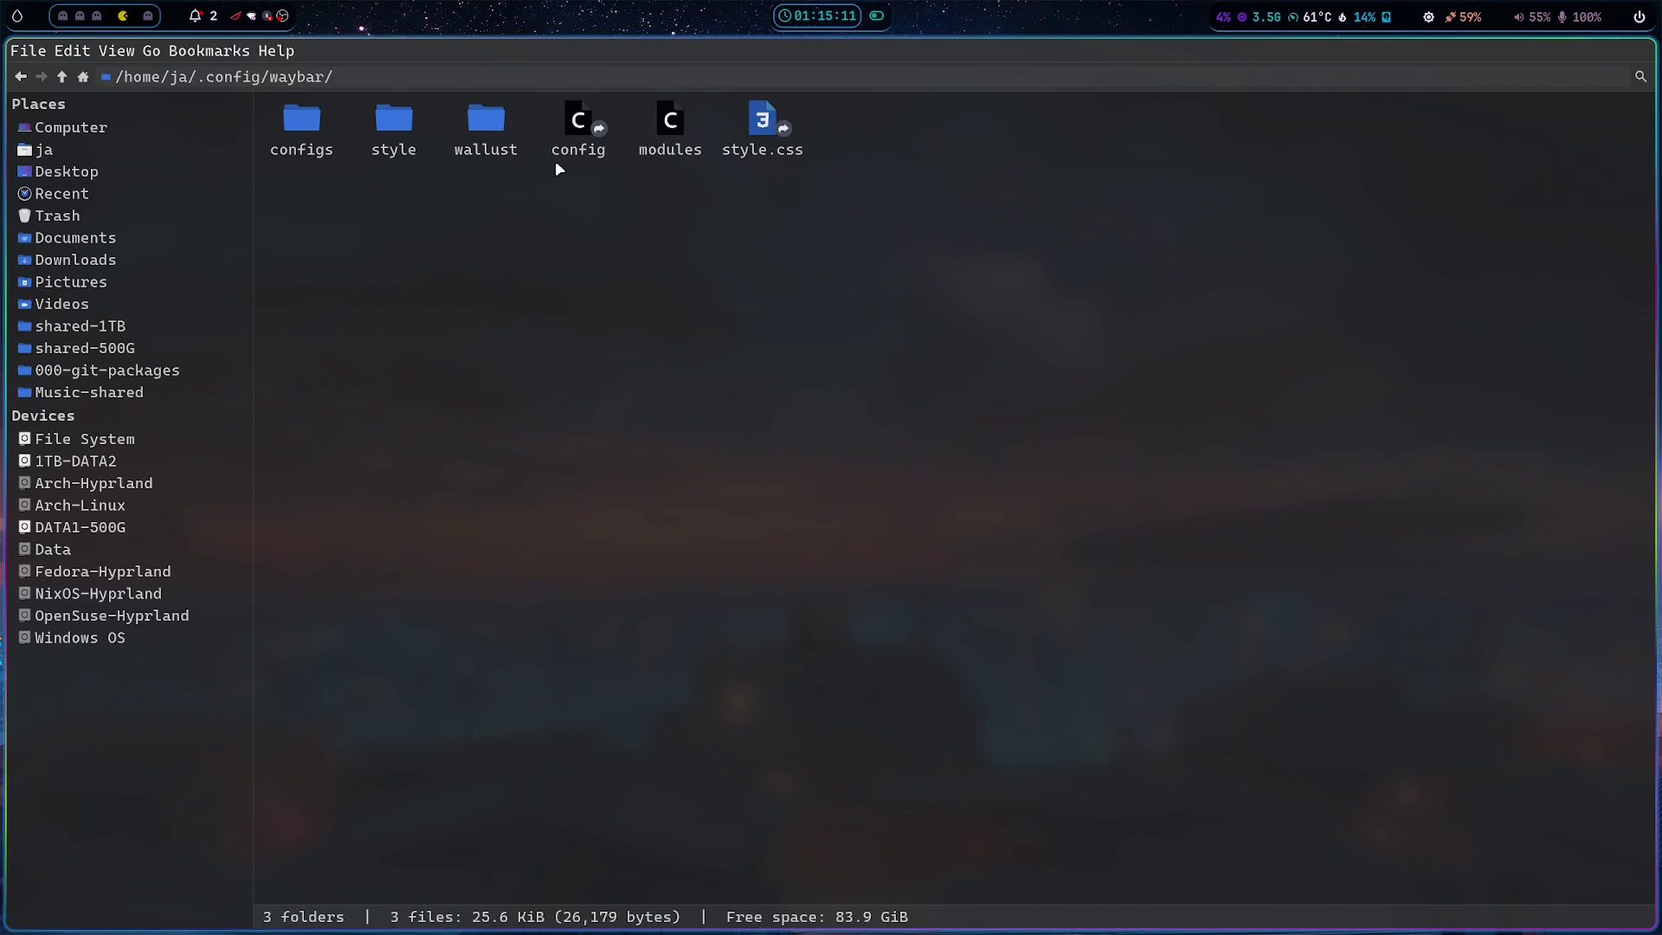
# - Enlarge the file icons and open the waybar config file in Mousepad
pyautogui.click(586, 150)
pyautogui.hotkey('ctrl', '+')
pyautogui.hotkey('ctrl', '+')
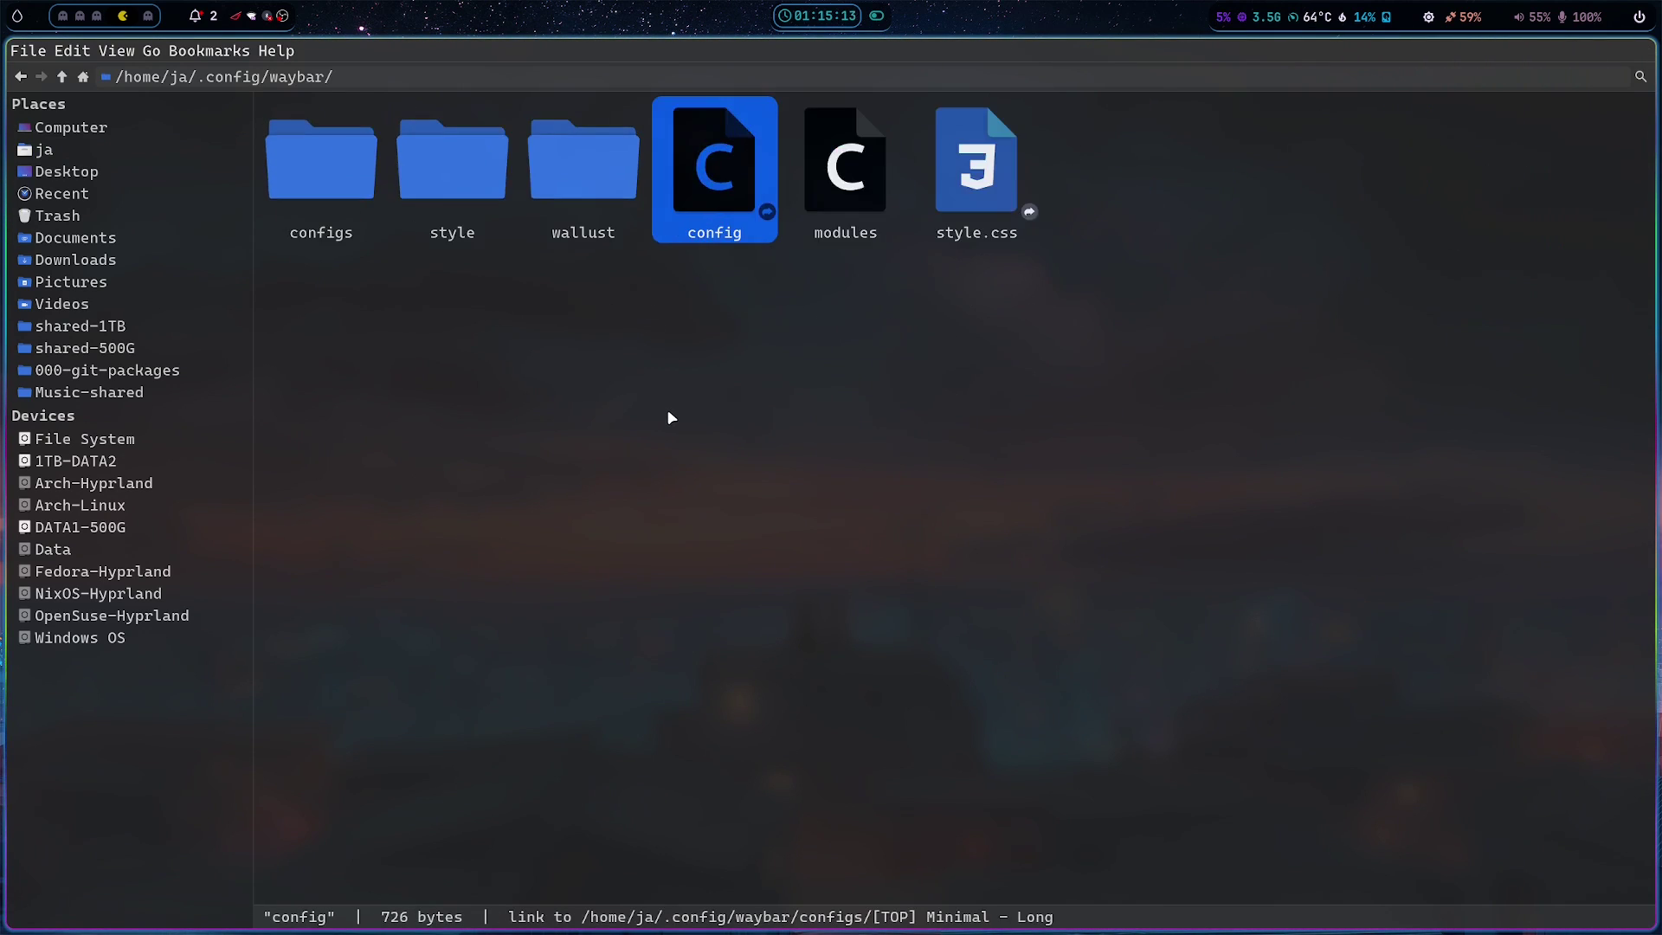
pyautogui.click(775, 356)
pyautogui.click(719, 182)
pyautogui.click(1023, 183)
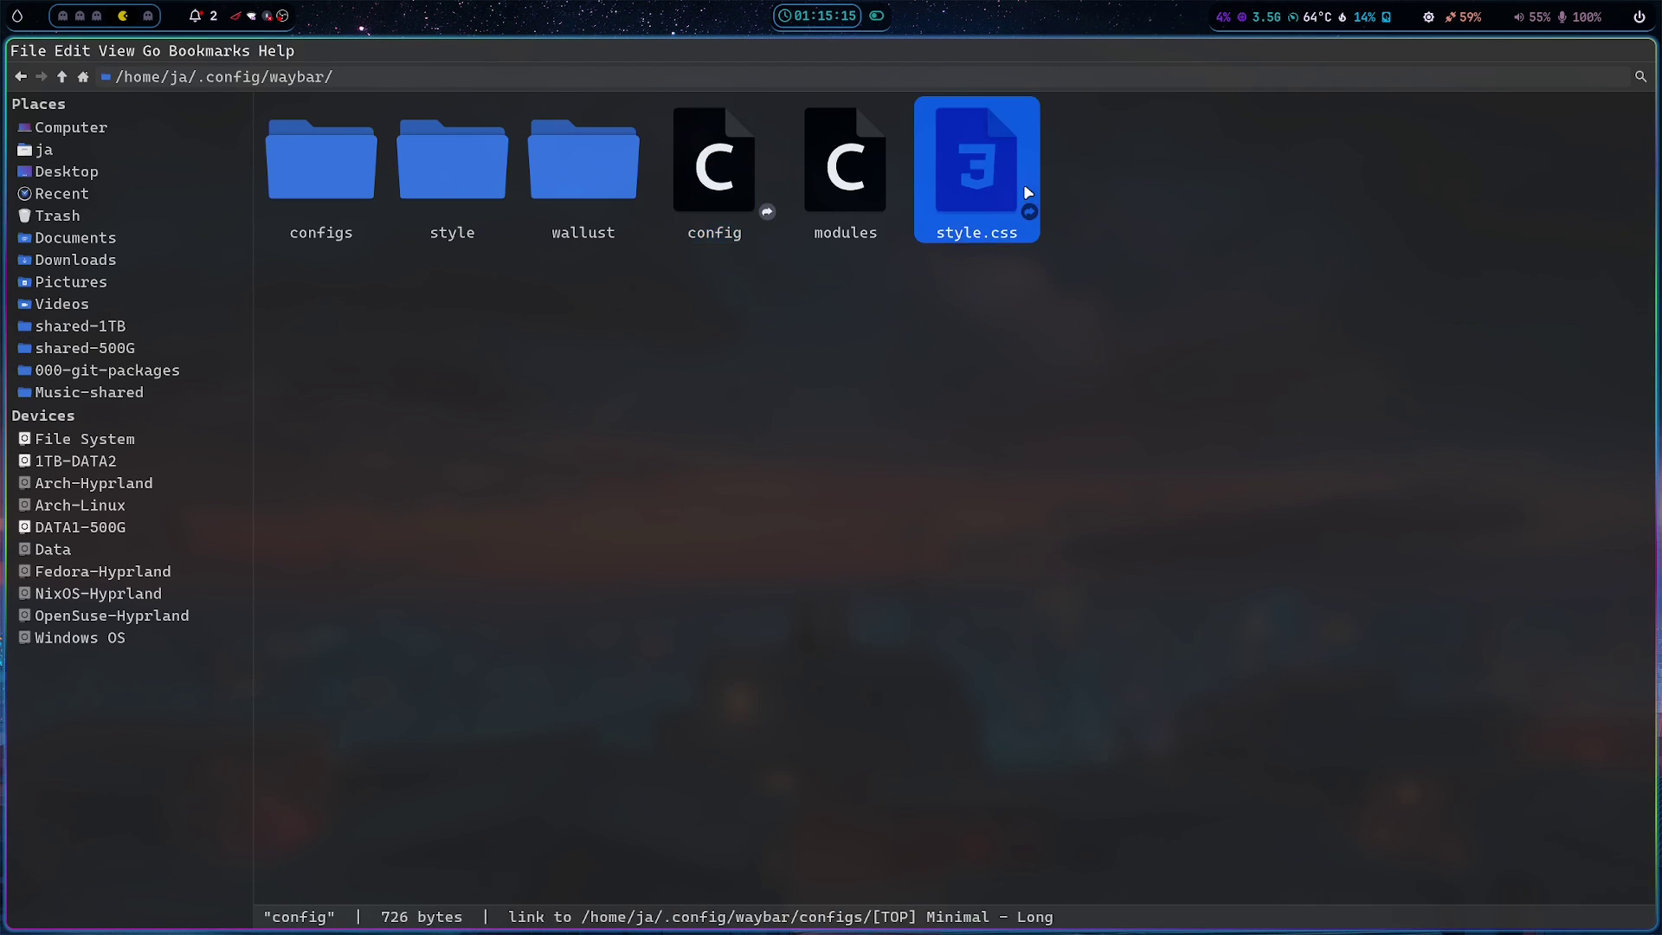
pyautogui.click(734, 180)
pyautogui.rightClick(741, 175)
pyautogui.click(814, 189)
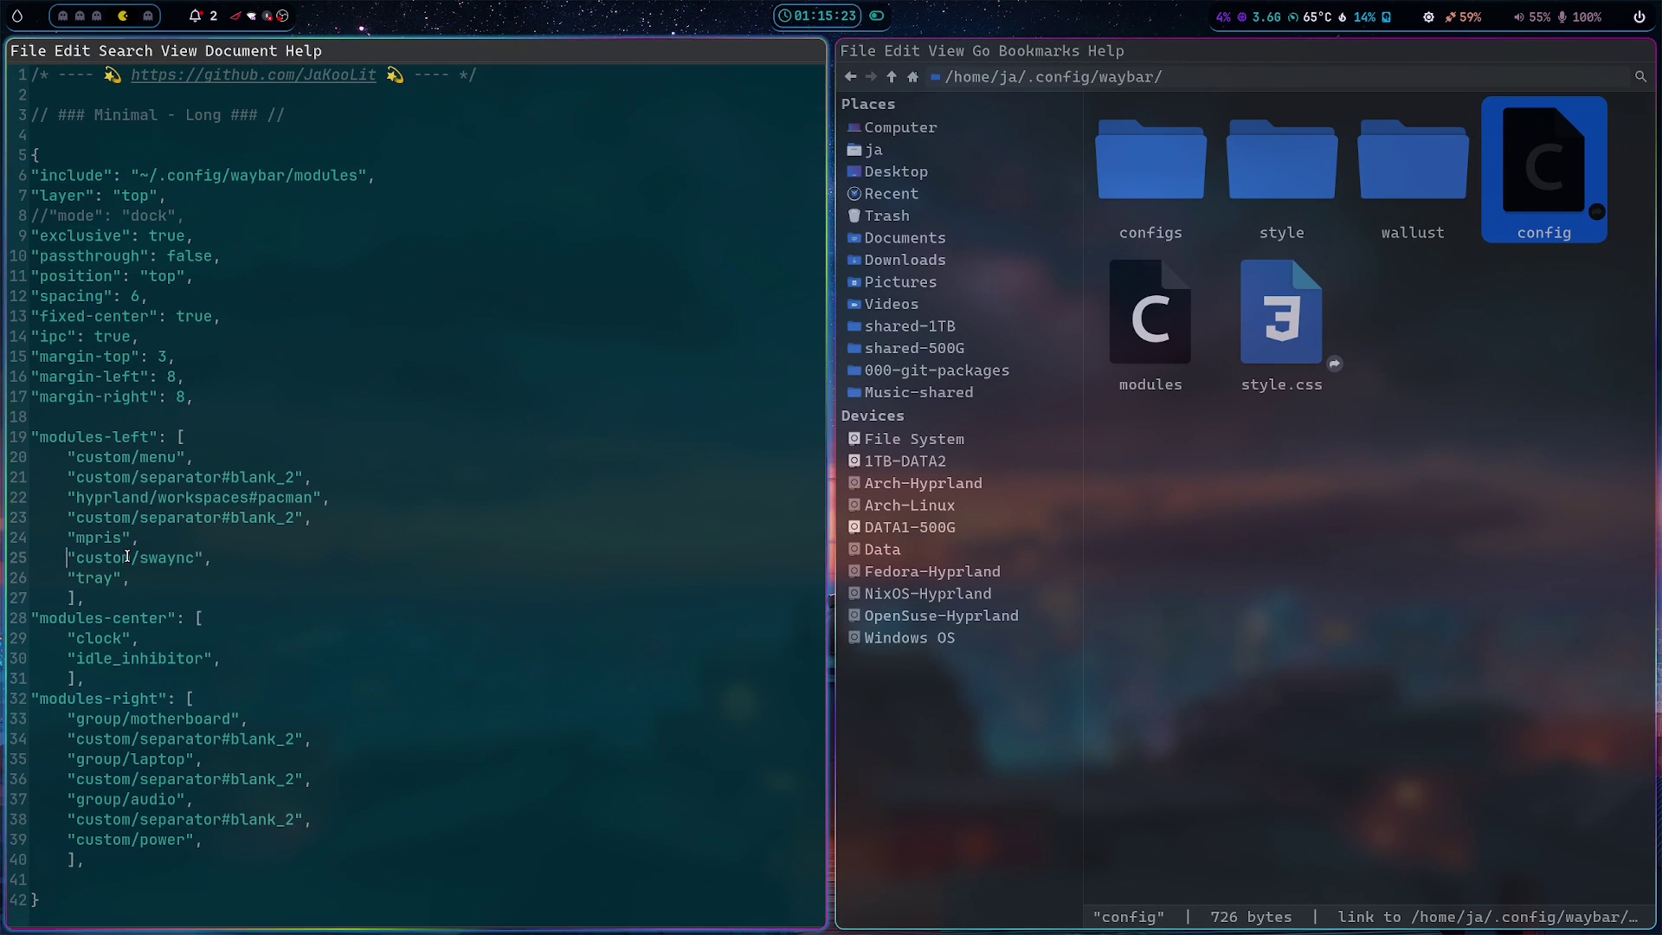
# - Wrap the custom/swaync and tray entries in /* */ and reload Waybar with Super+Alt+R
pyautogui.write('/*')
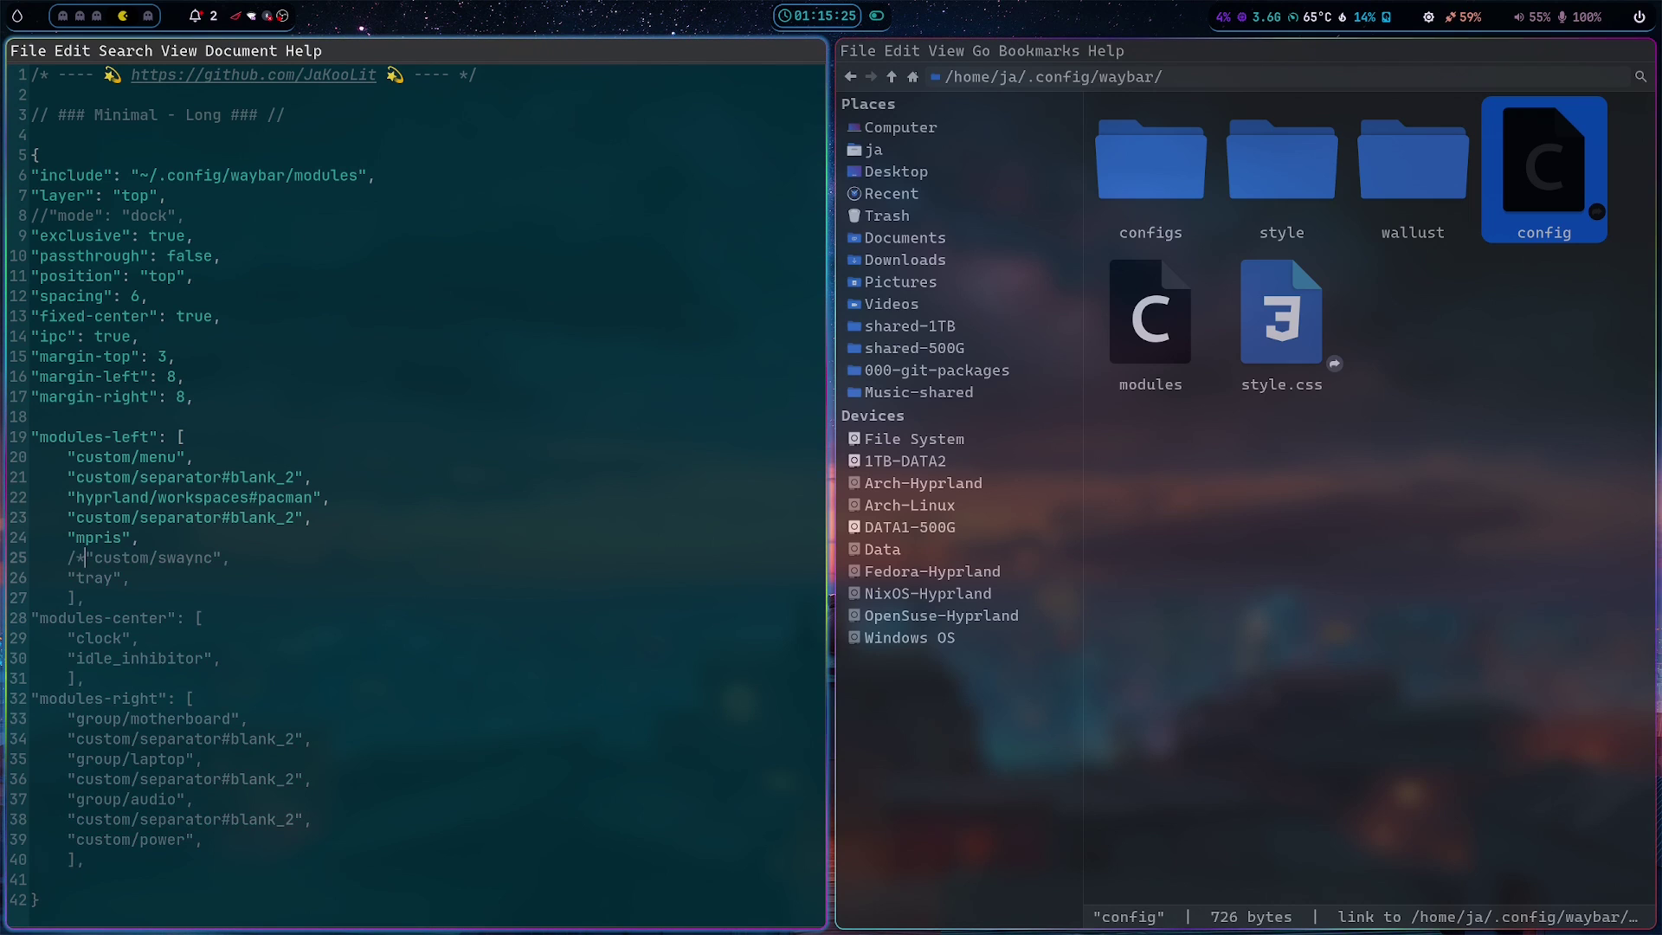
pyautogui.click(141, 575)
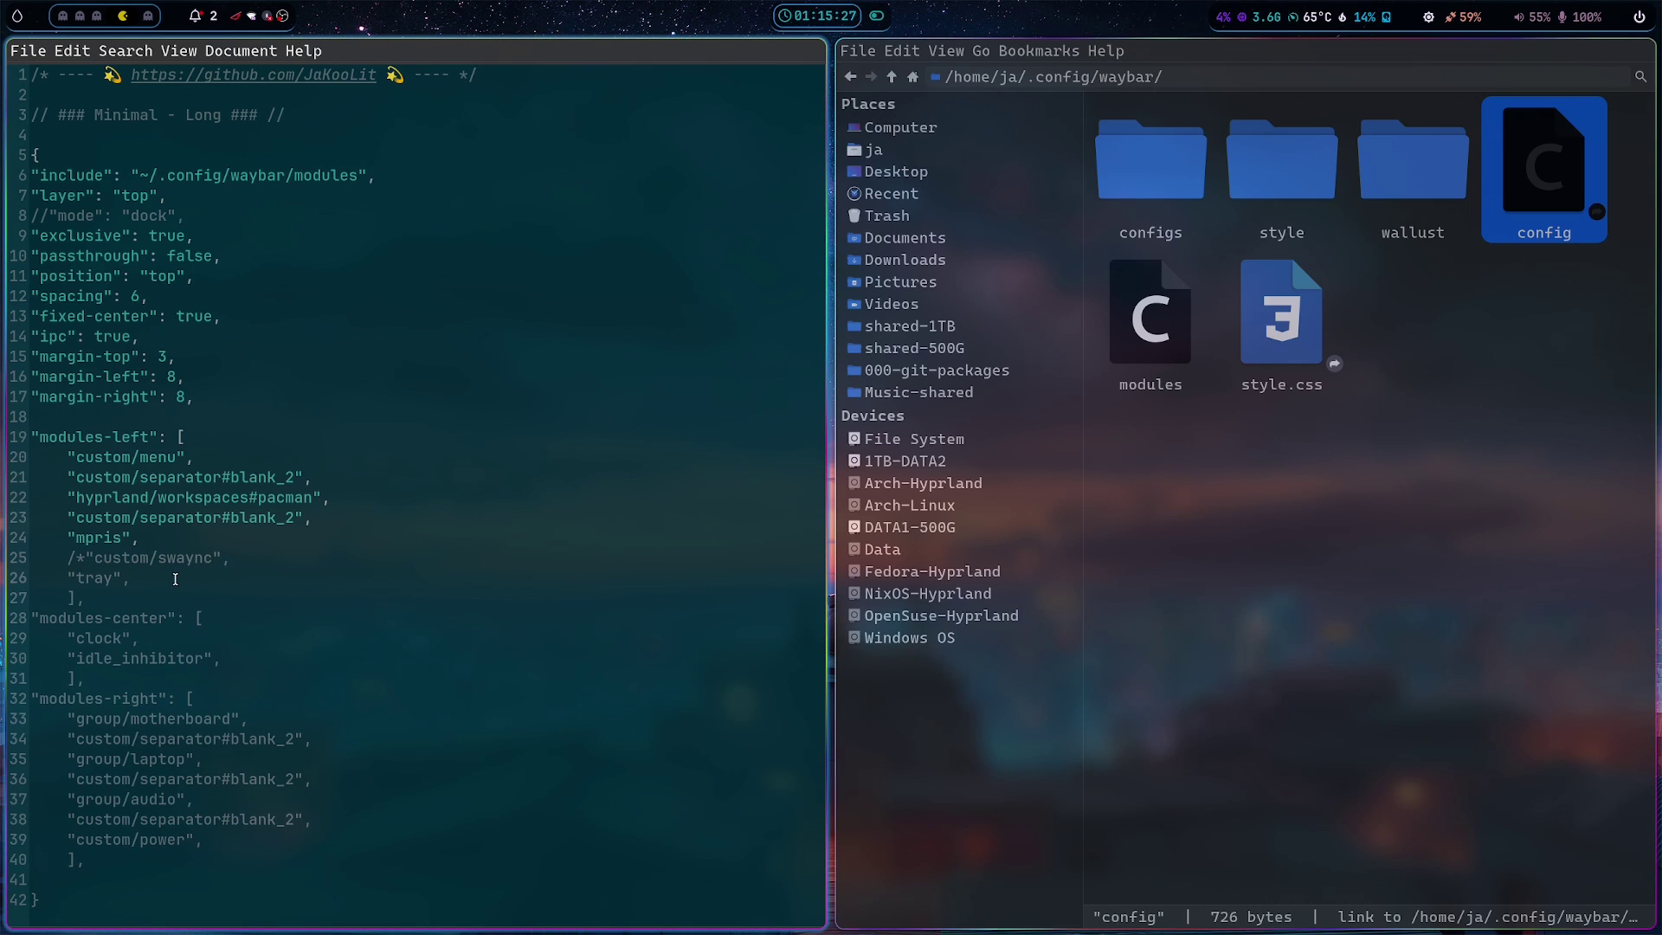
pyautogui.write('*/')
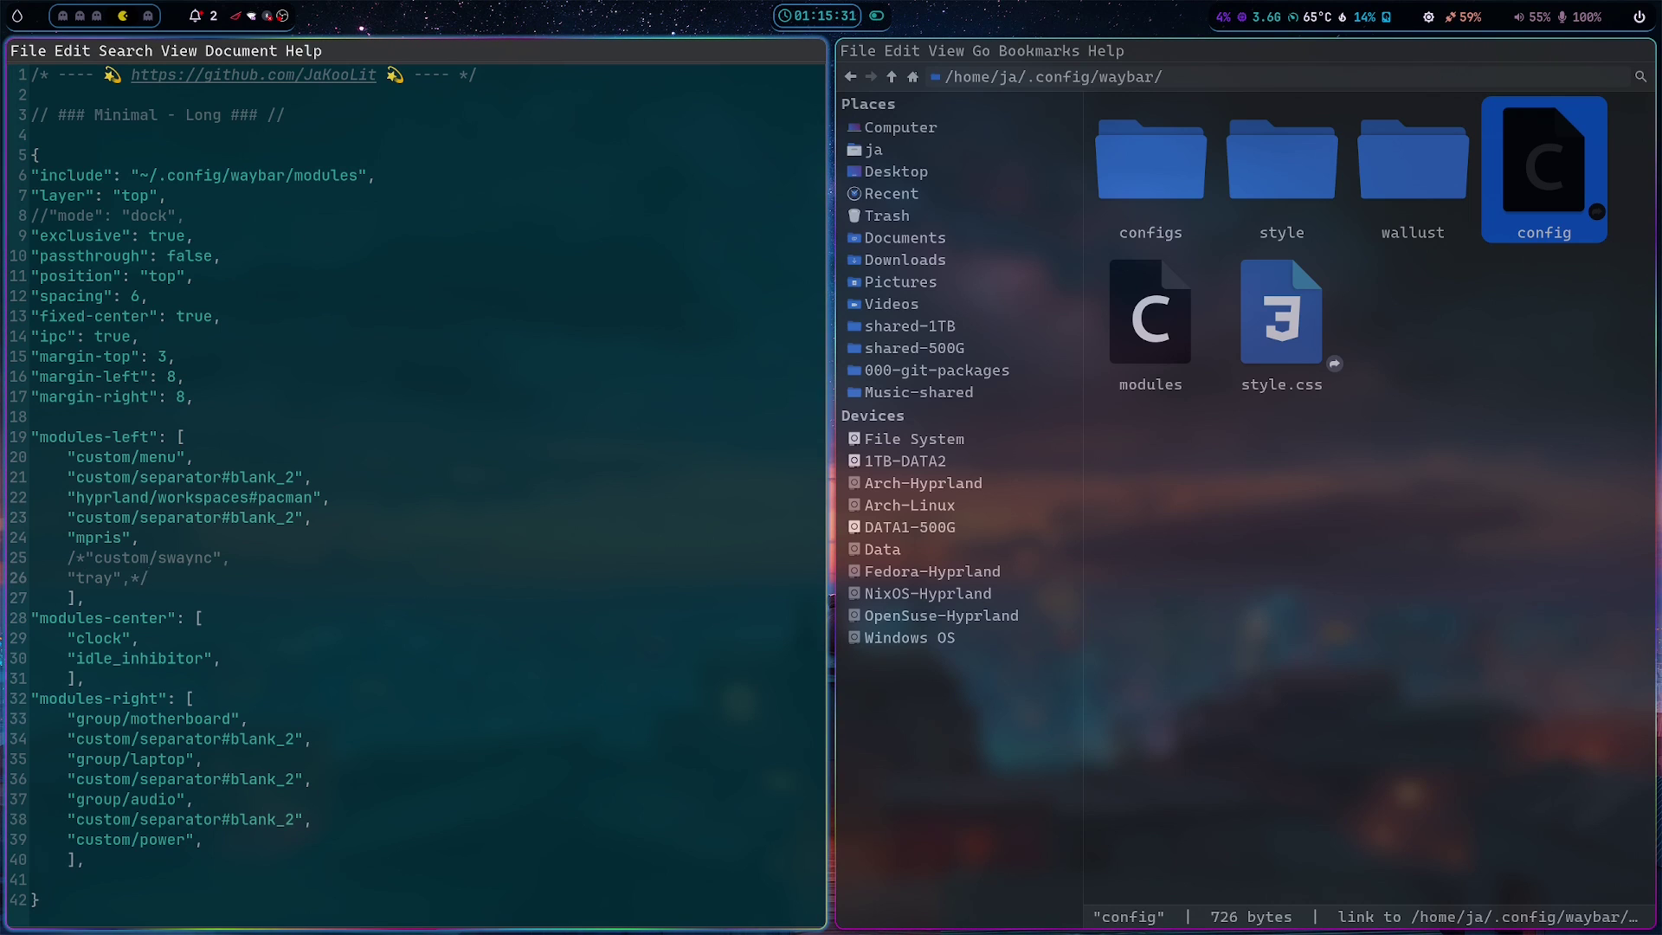
pyautogui.press('super+alt+r')
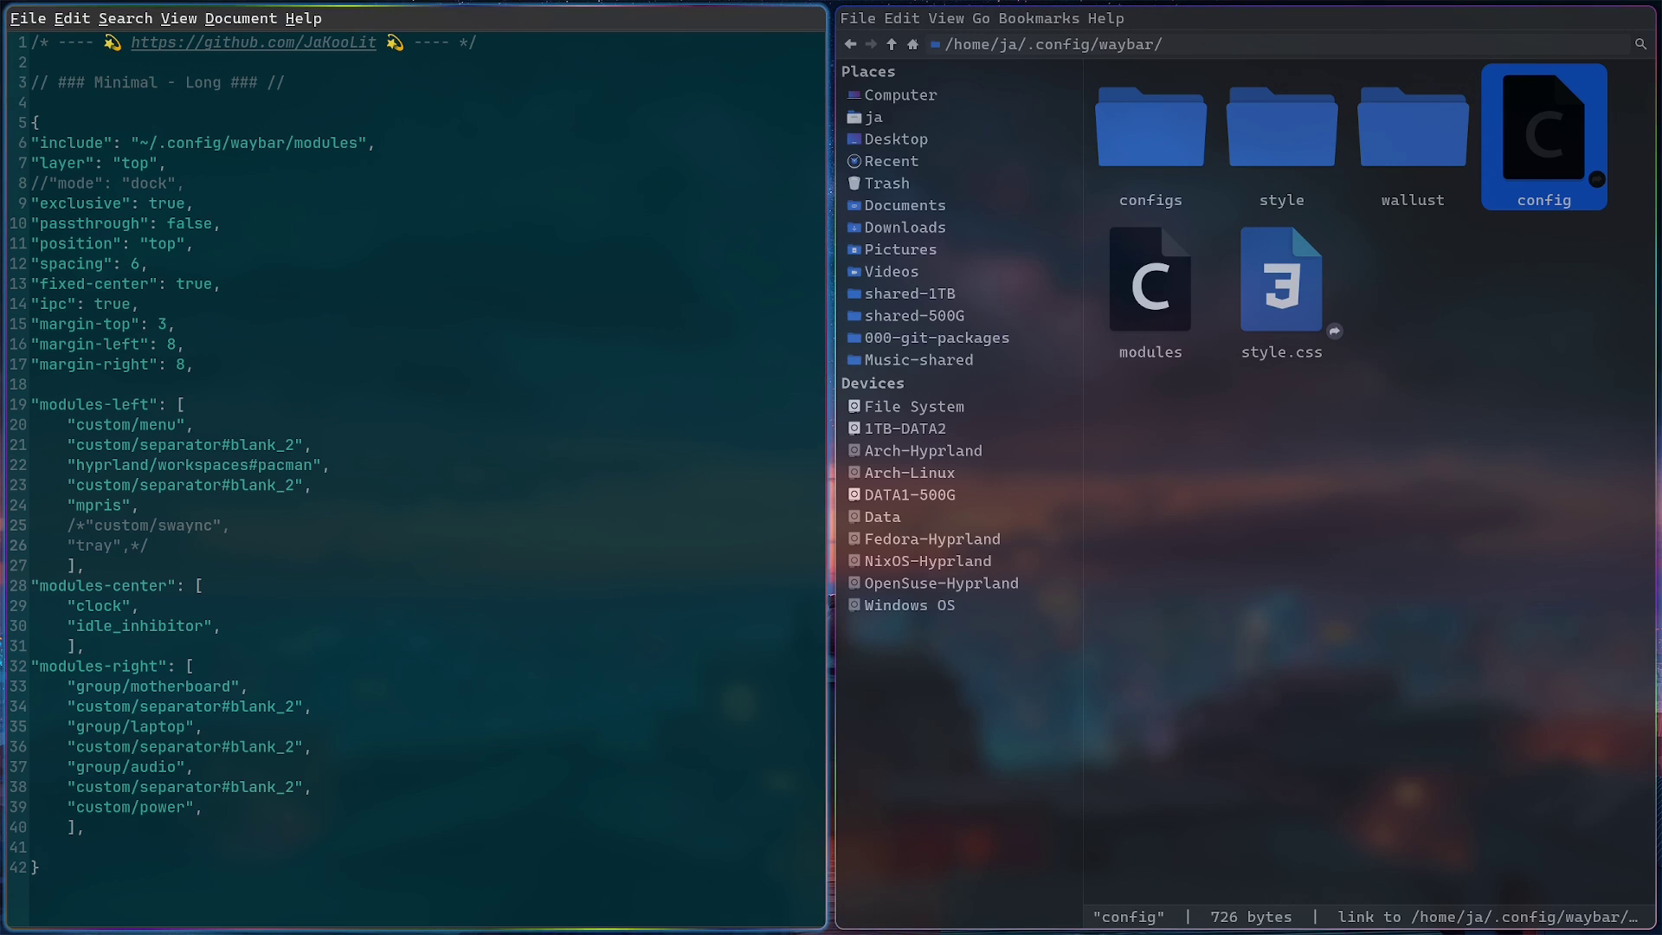
# - Uncomment swaync and tray, wrap hyprland/workspaces#pacman in /* */, and save the config
pyautogui.press('BackSpace')
pyautogui.press('BackSpace')
pyautogui.press('Up')
pyautogui.press('Home')
pyautogui.press('Delete')
pyautogui.press('Delete')
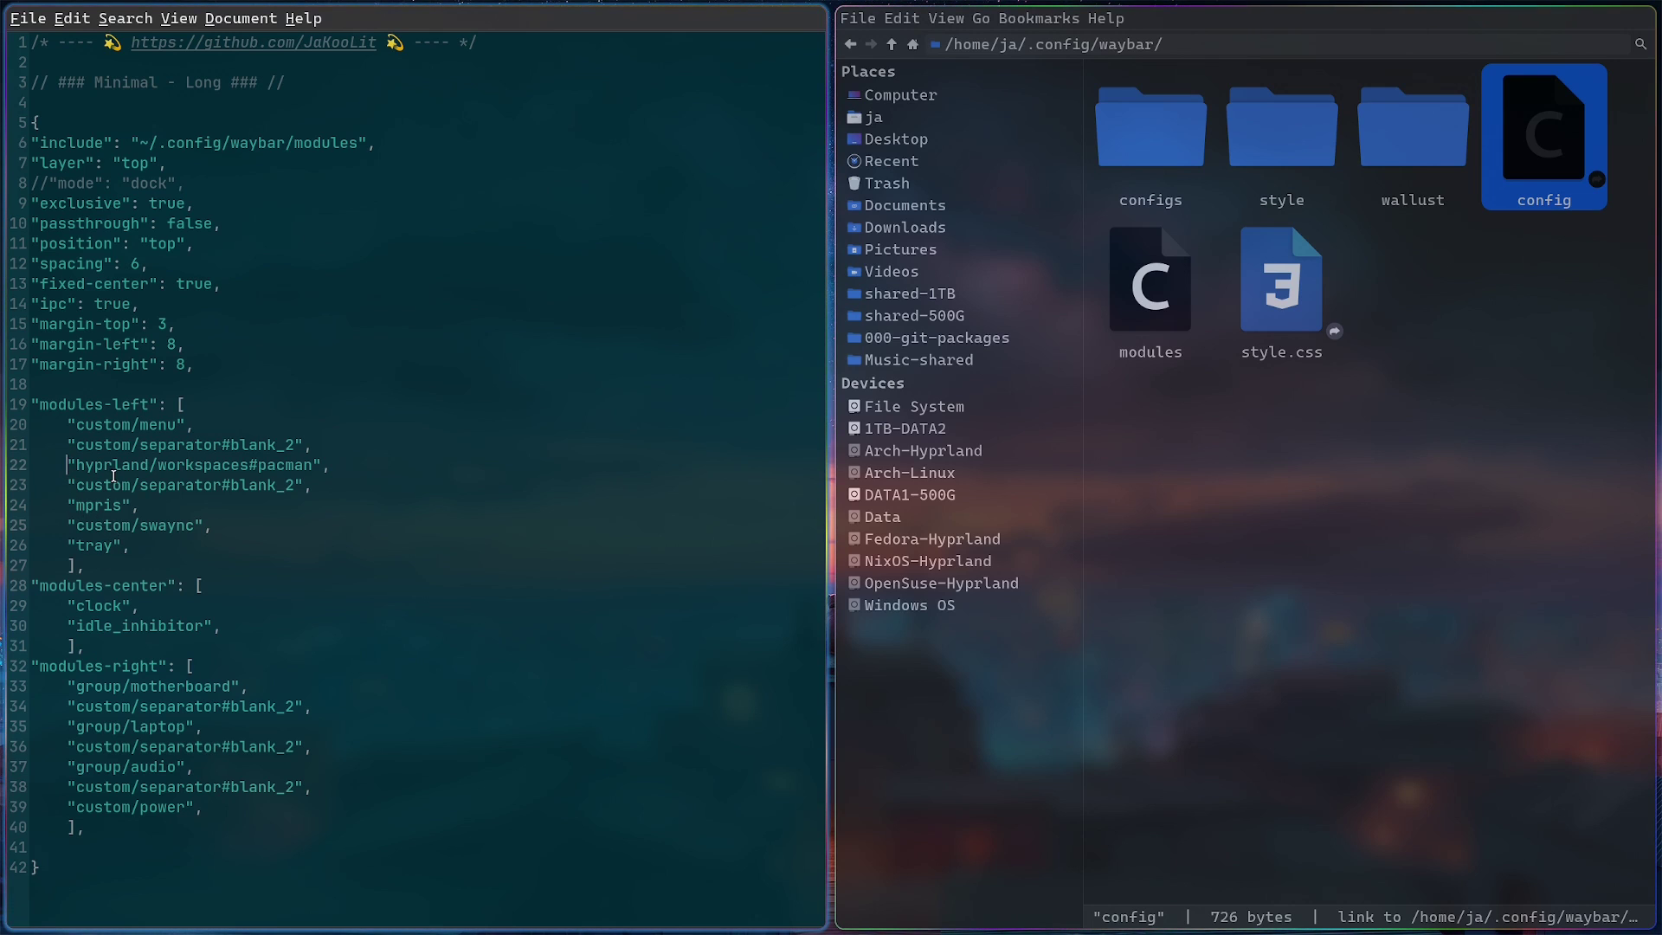
pyautogui.write('/*')
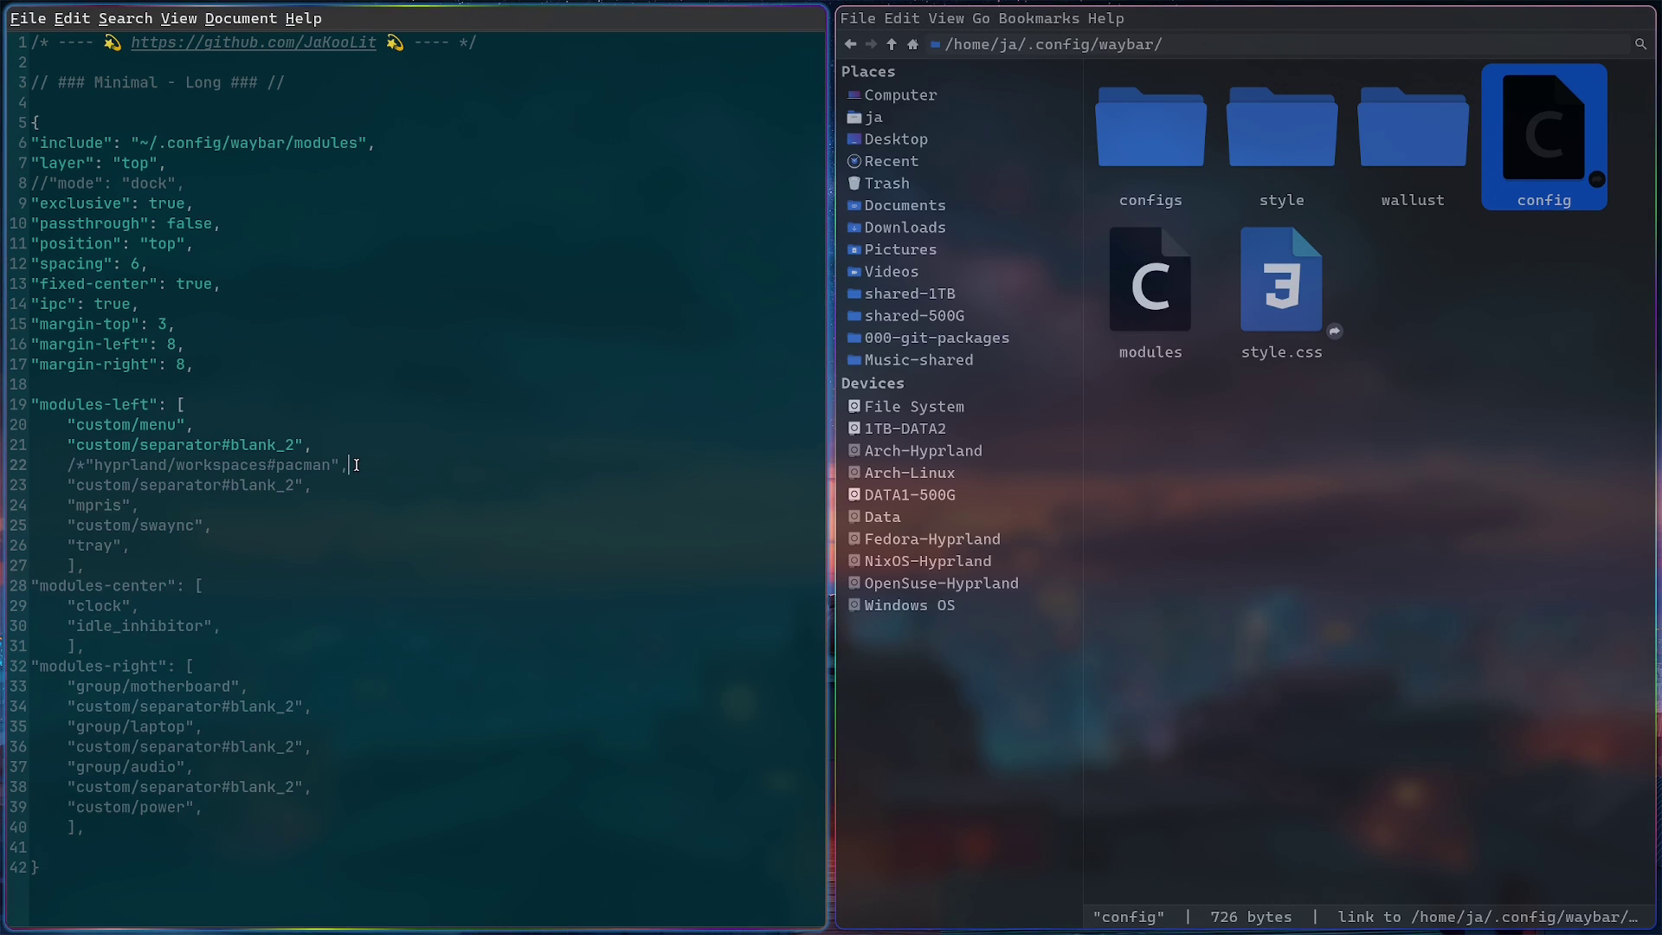
pyautogui.write('*')
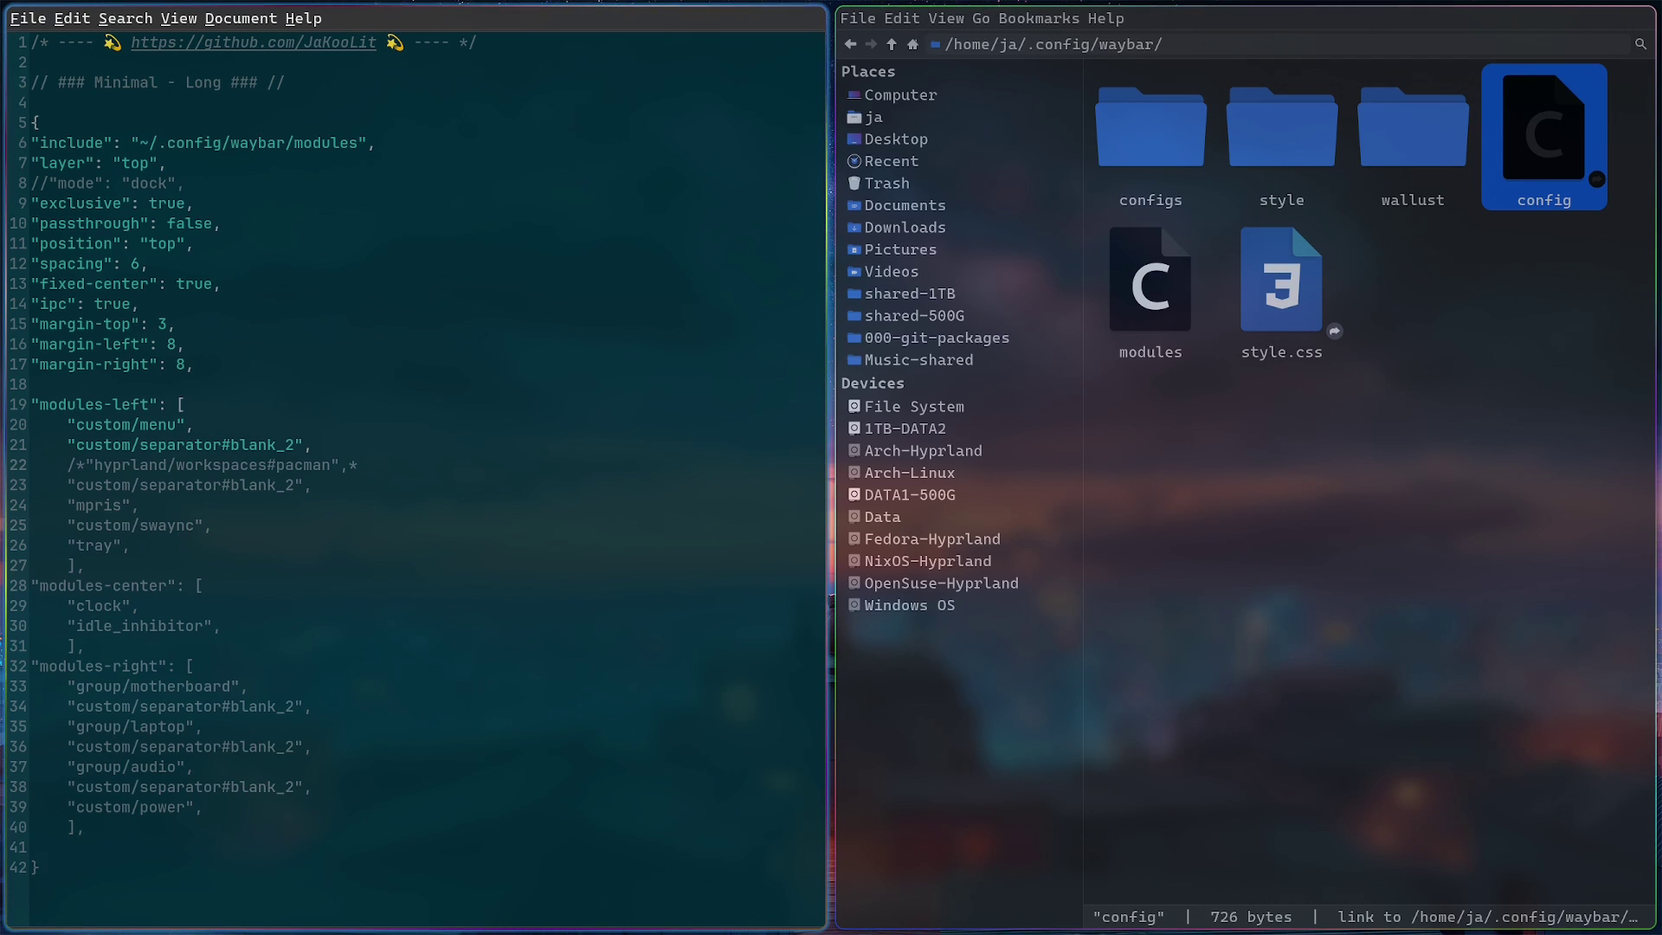
pyautogui.write('/')
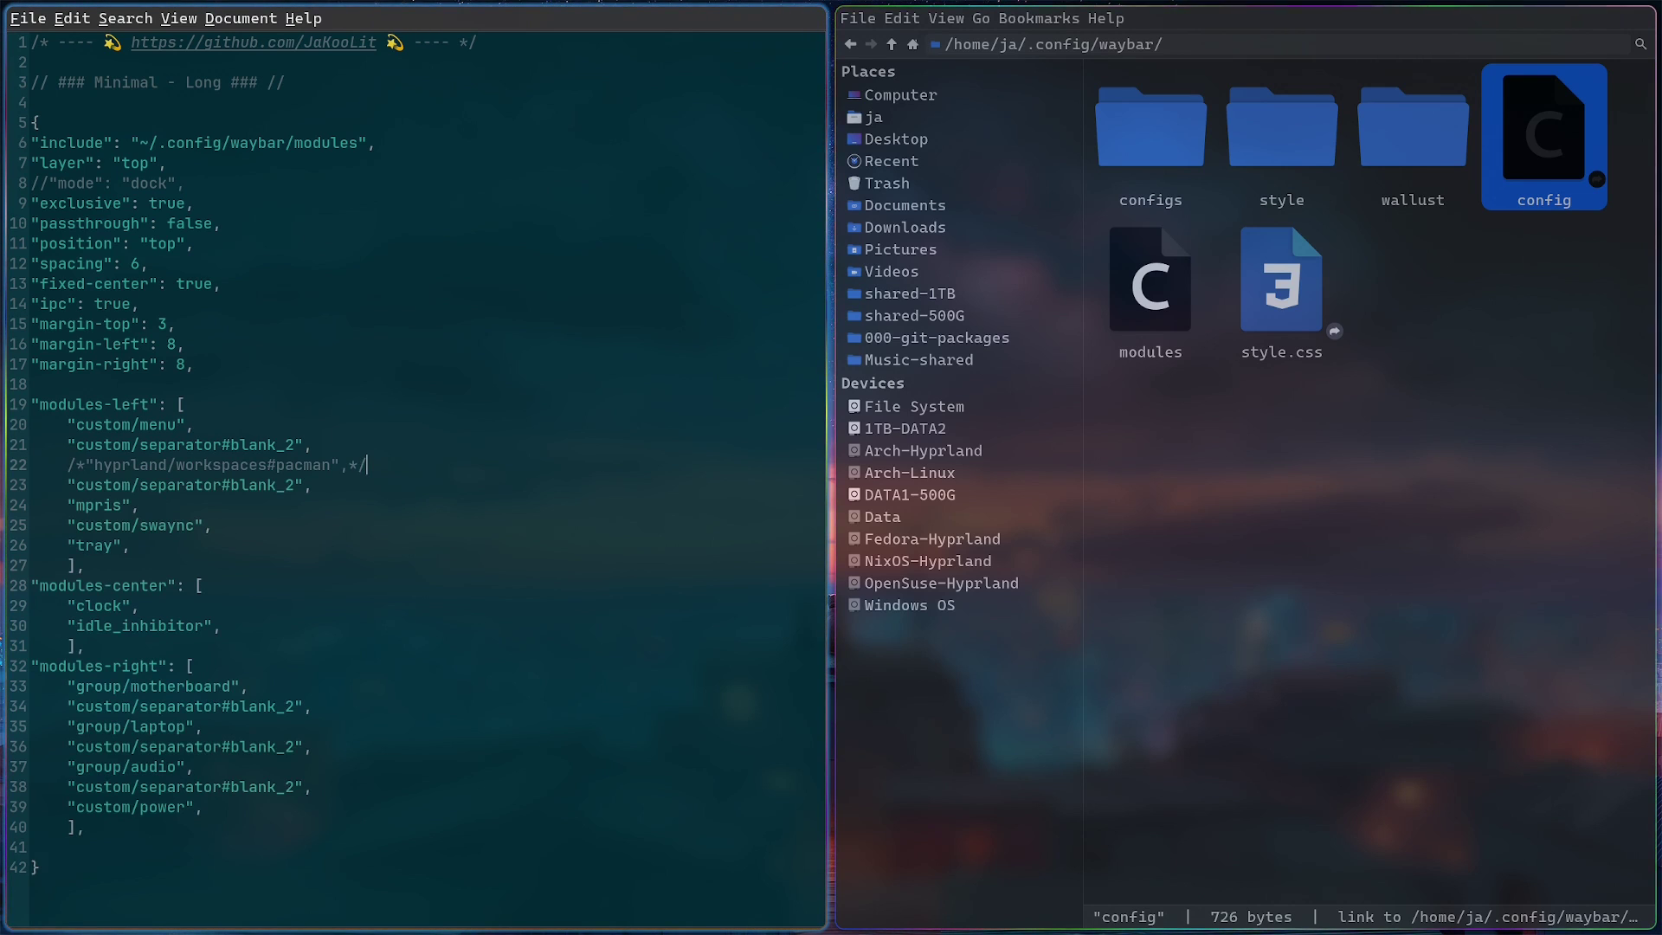
pyautogui.hotkey('ctrl', 's')
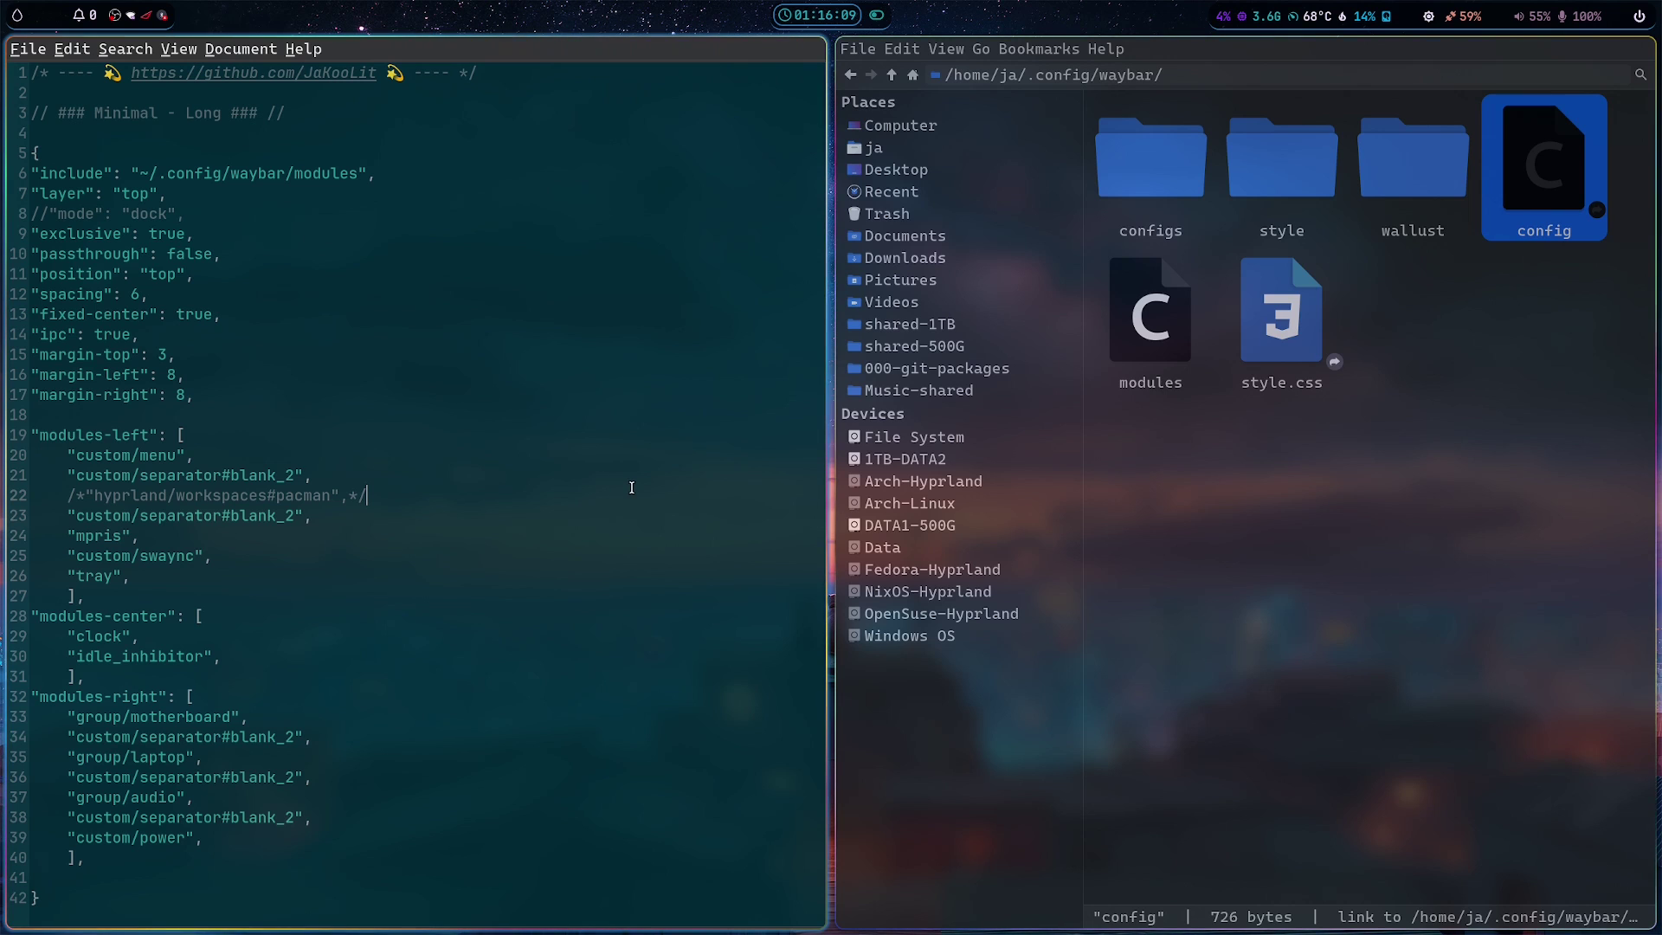
# - Close Mousepad and look over the configs and style folders and config files in Thunar
pyautogui.press('super+q')
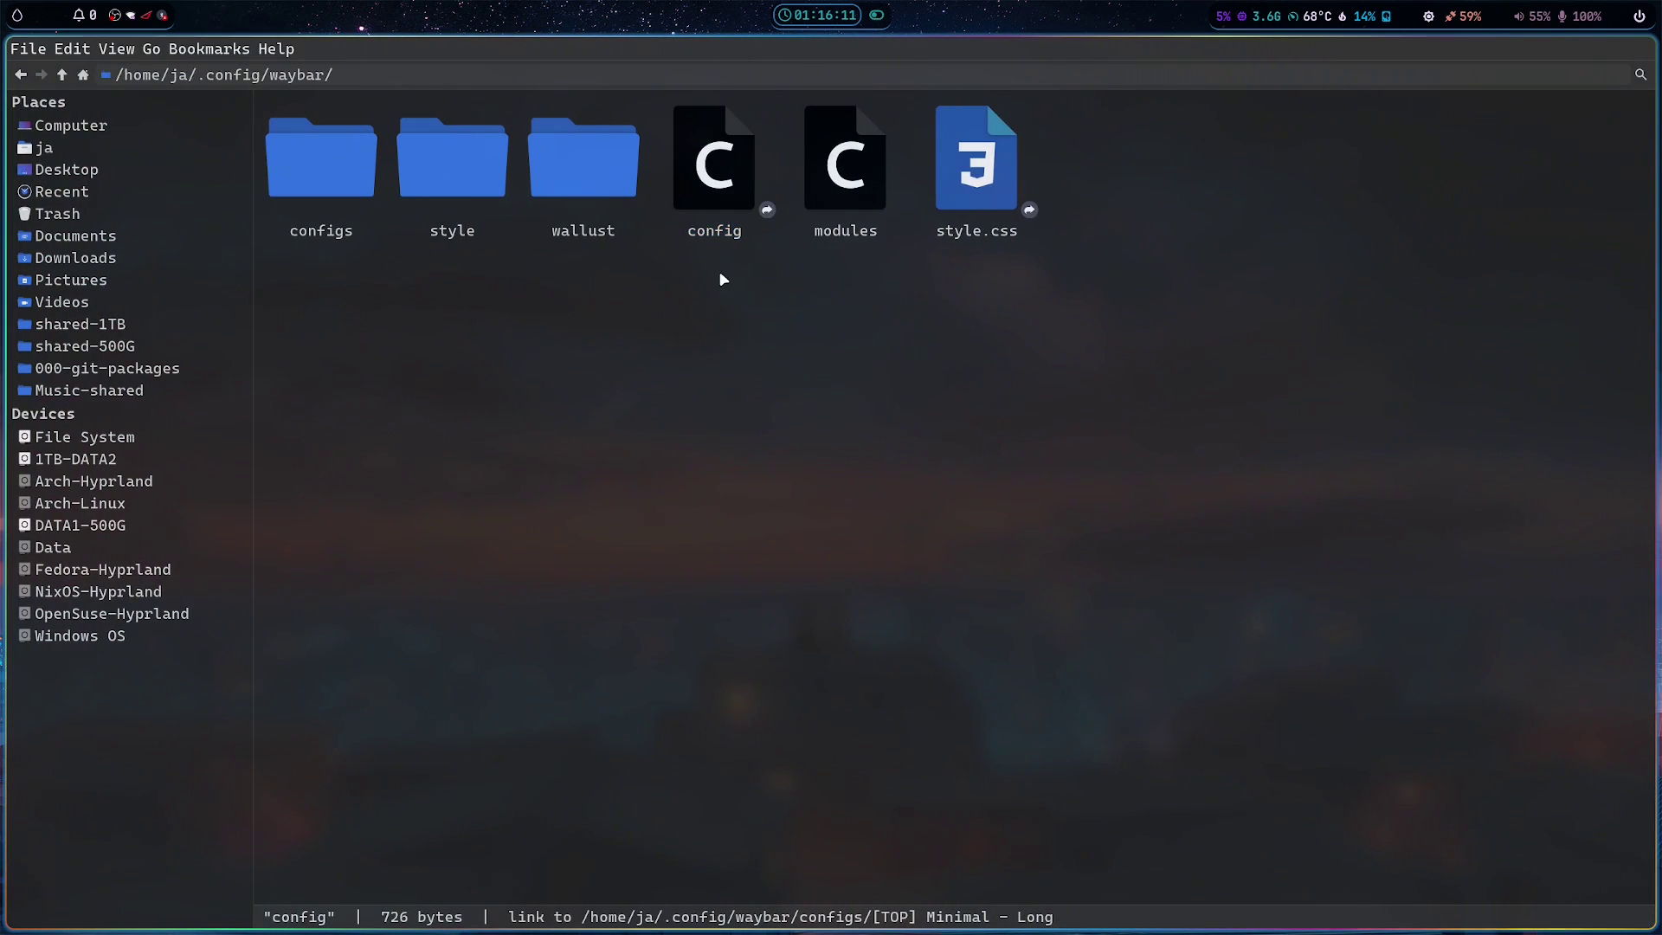
pyautogui.click(973, 208)
pyautogui.click(726, 207)
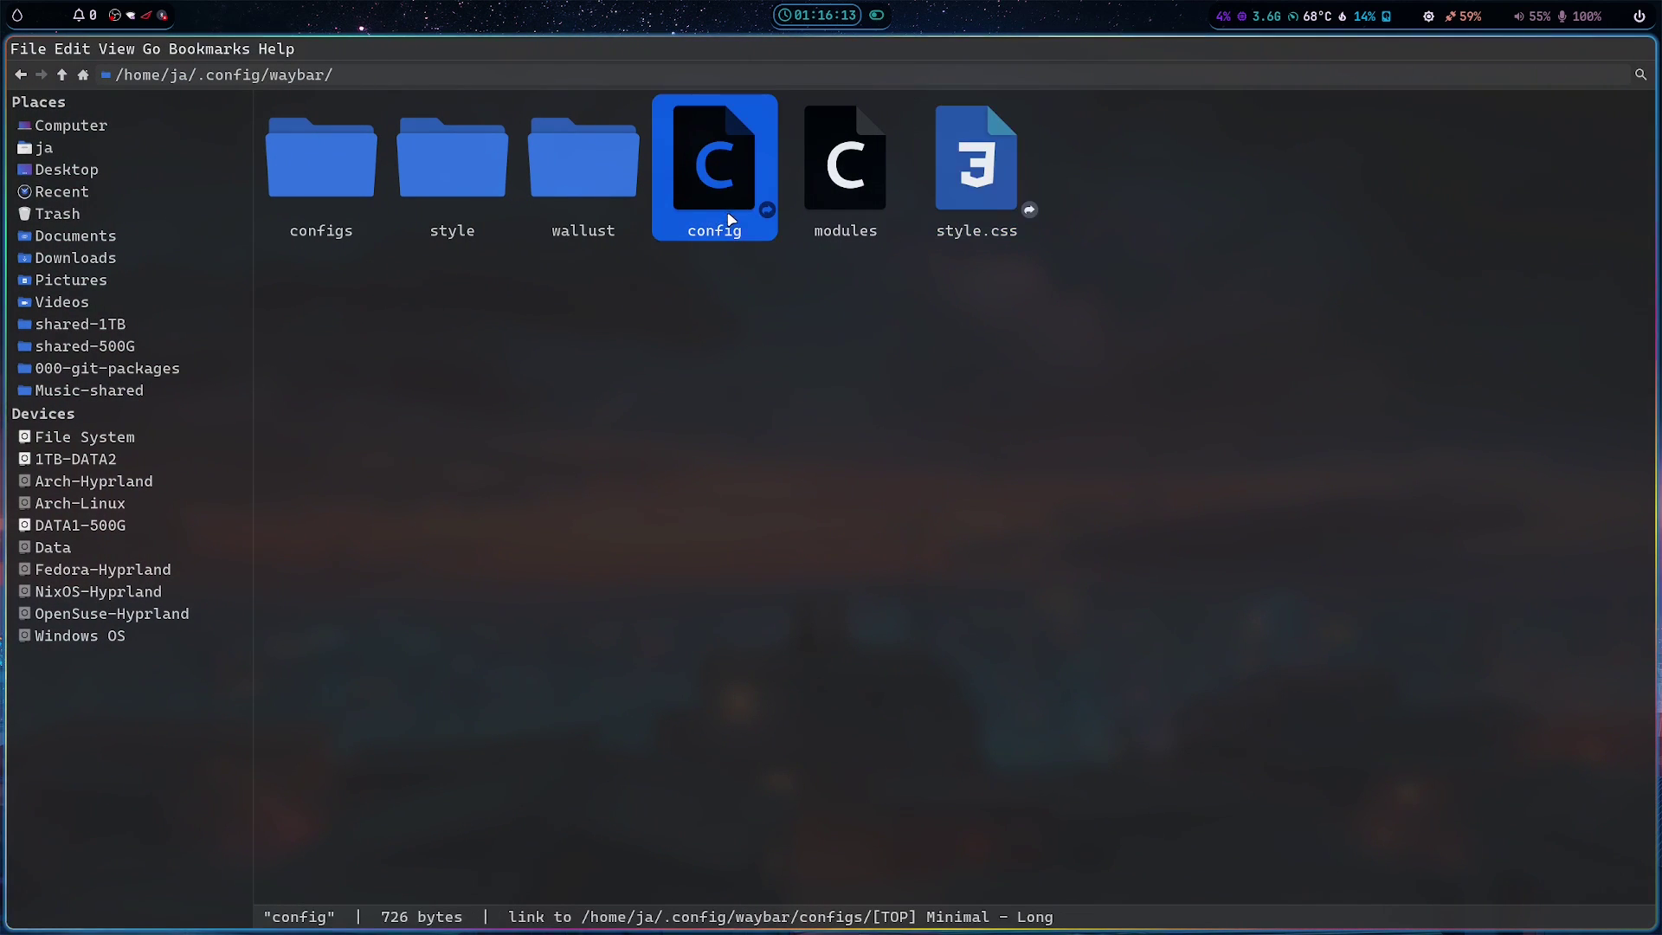
pyautogui.click(1018, 308)
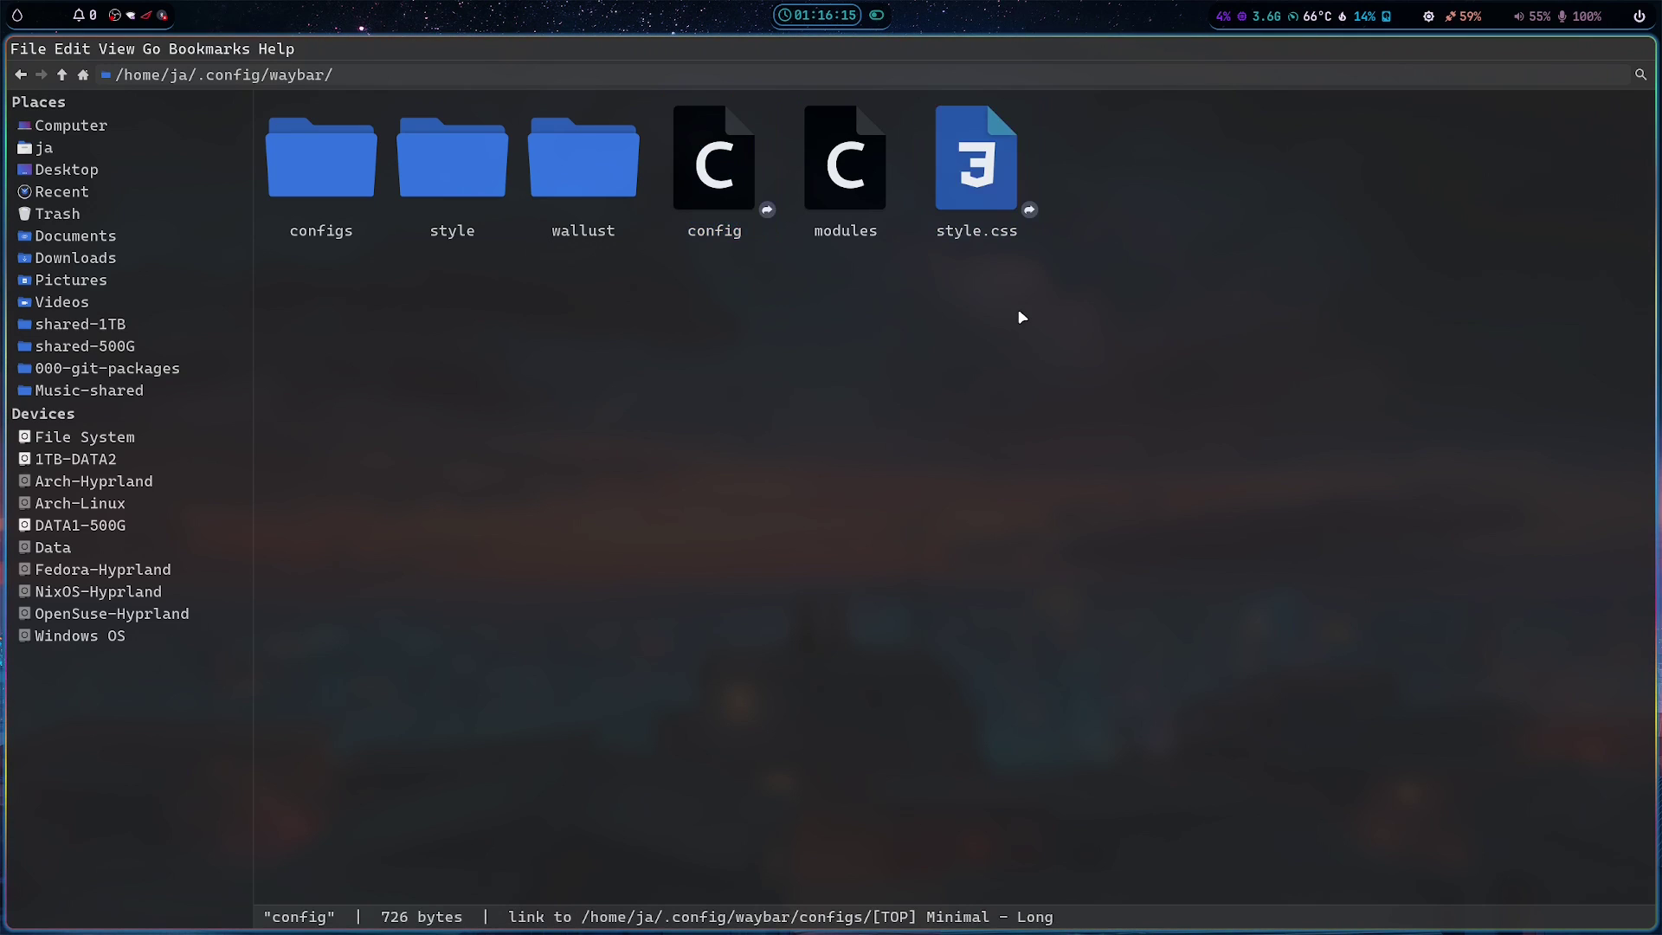
pyautogui.click(341, 199)
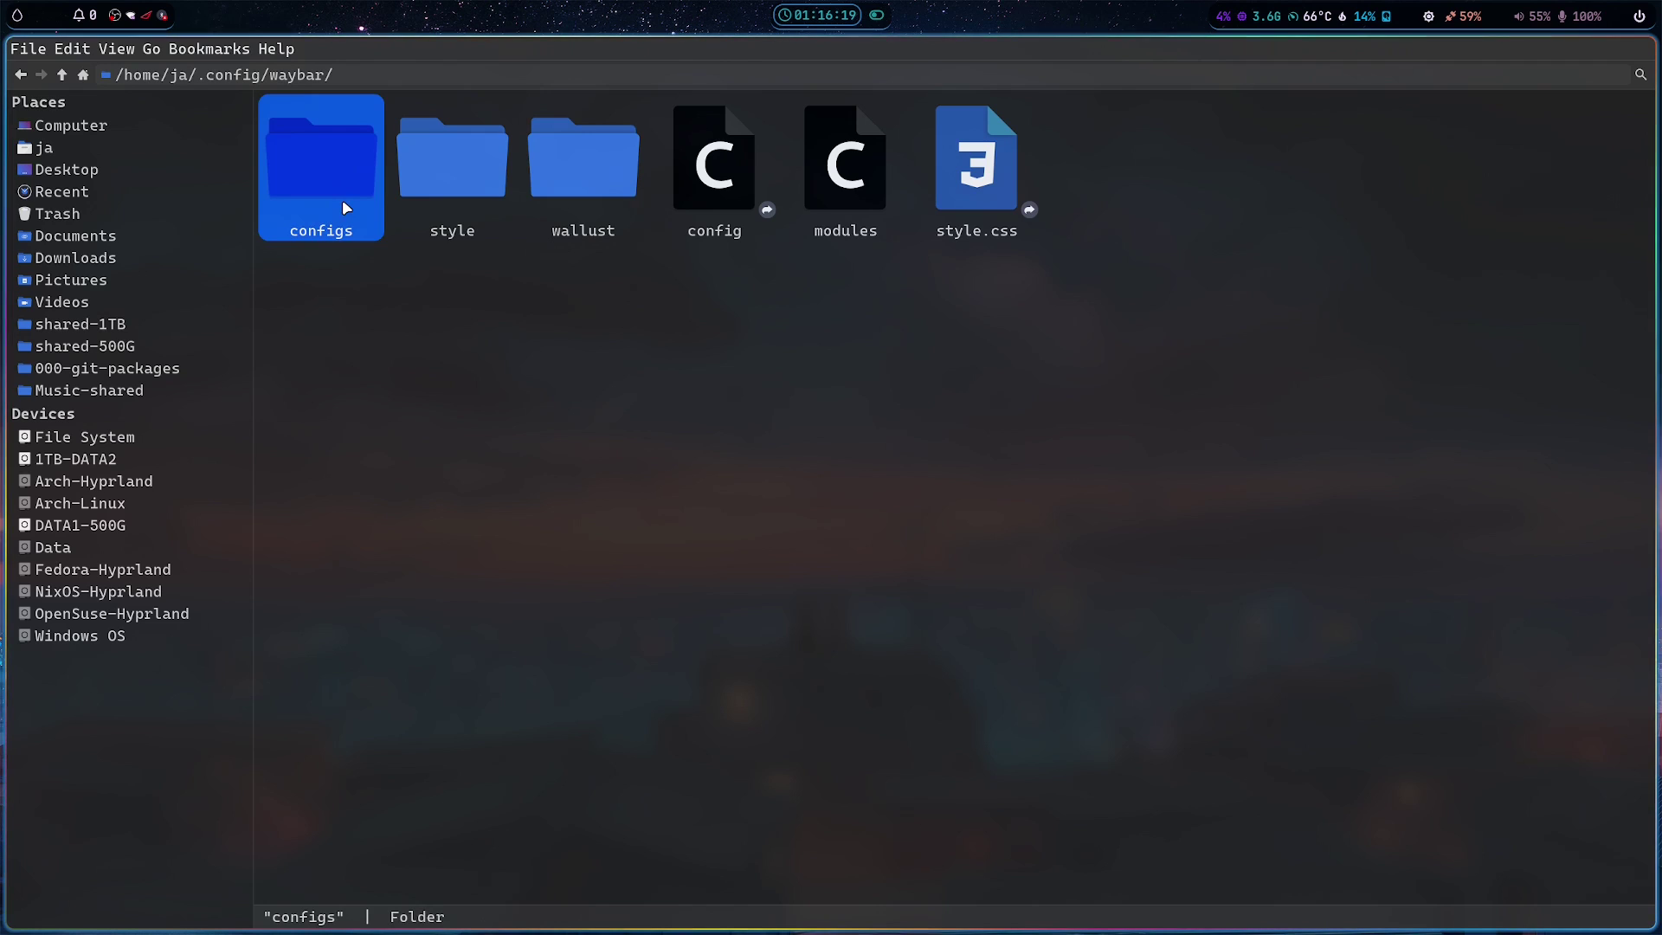
pyautogui.click(463, 187)
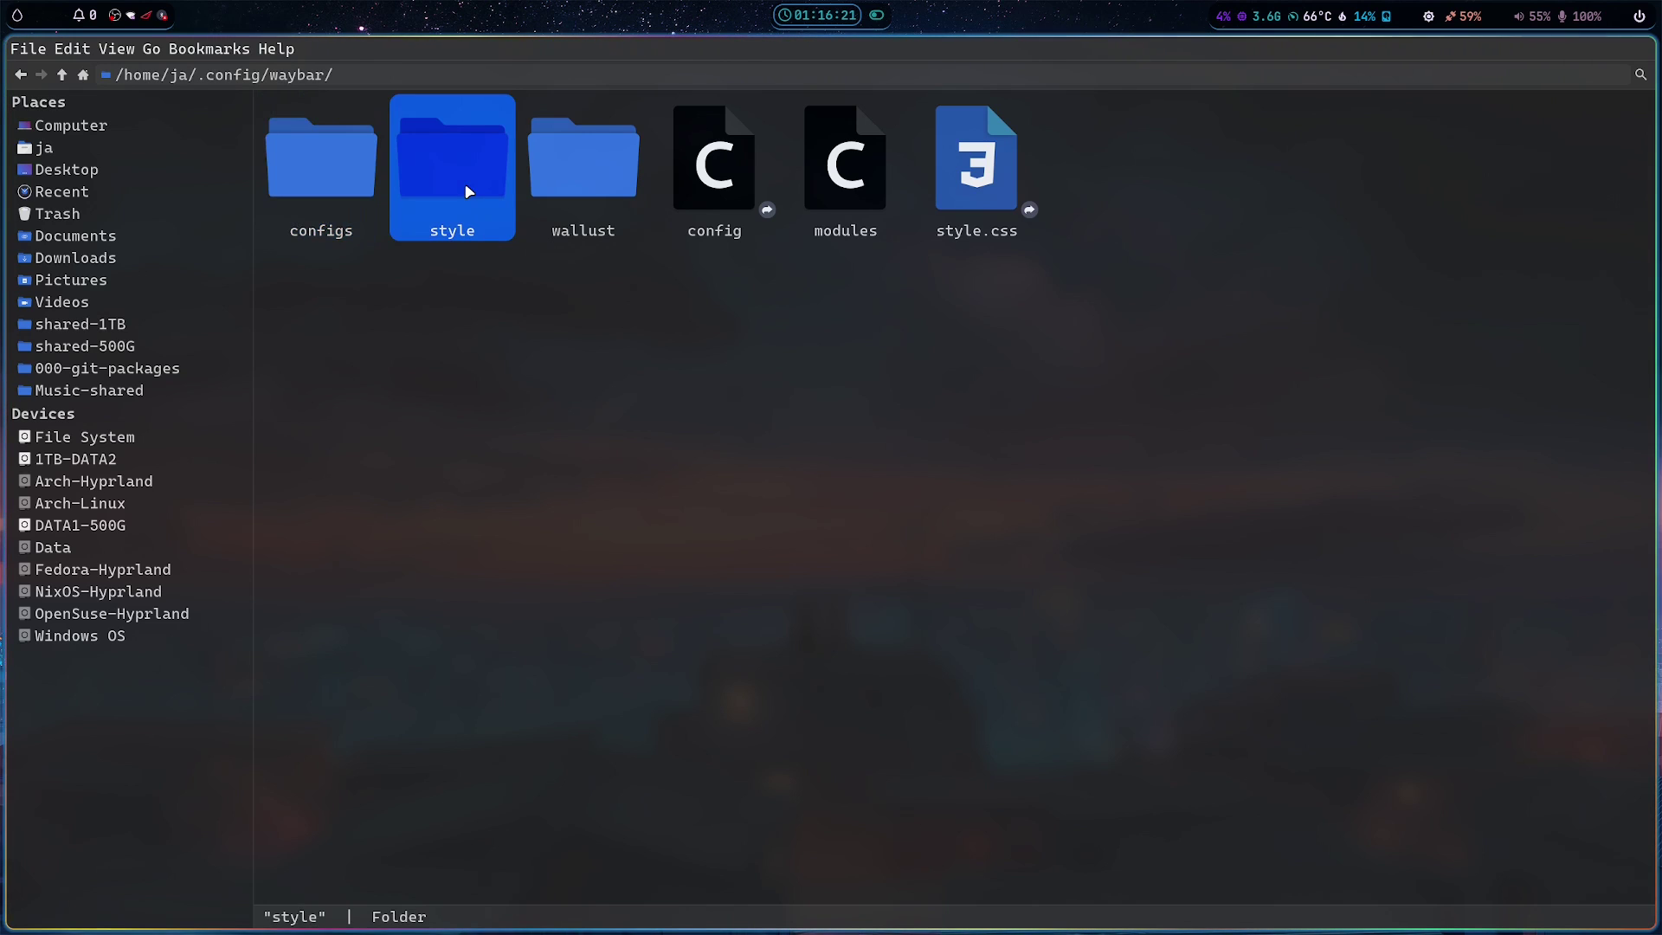
pyautogui.click(693, 216)
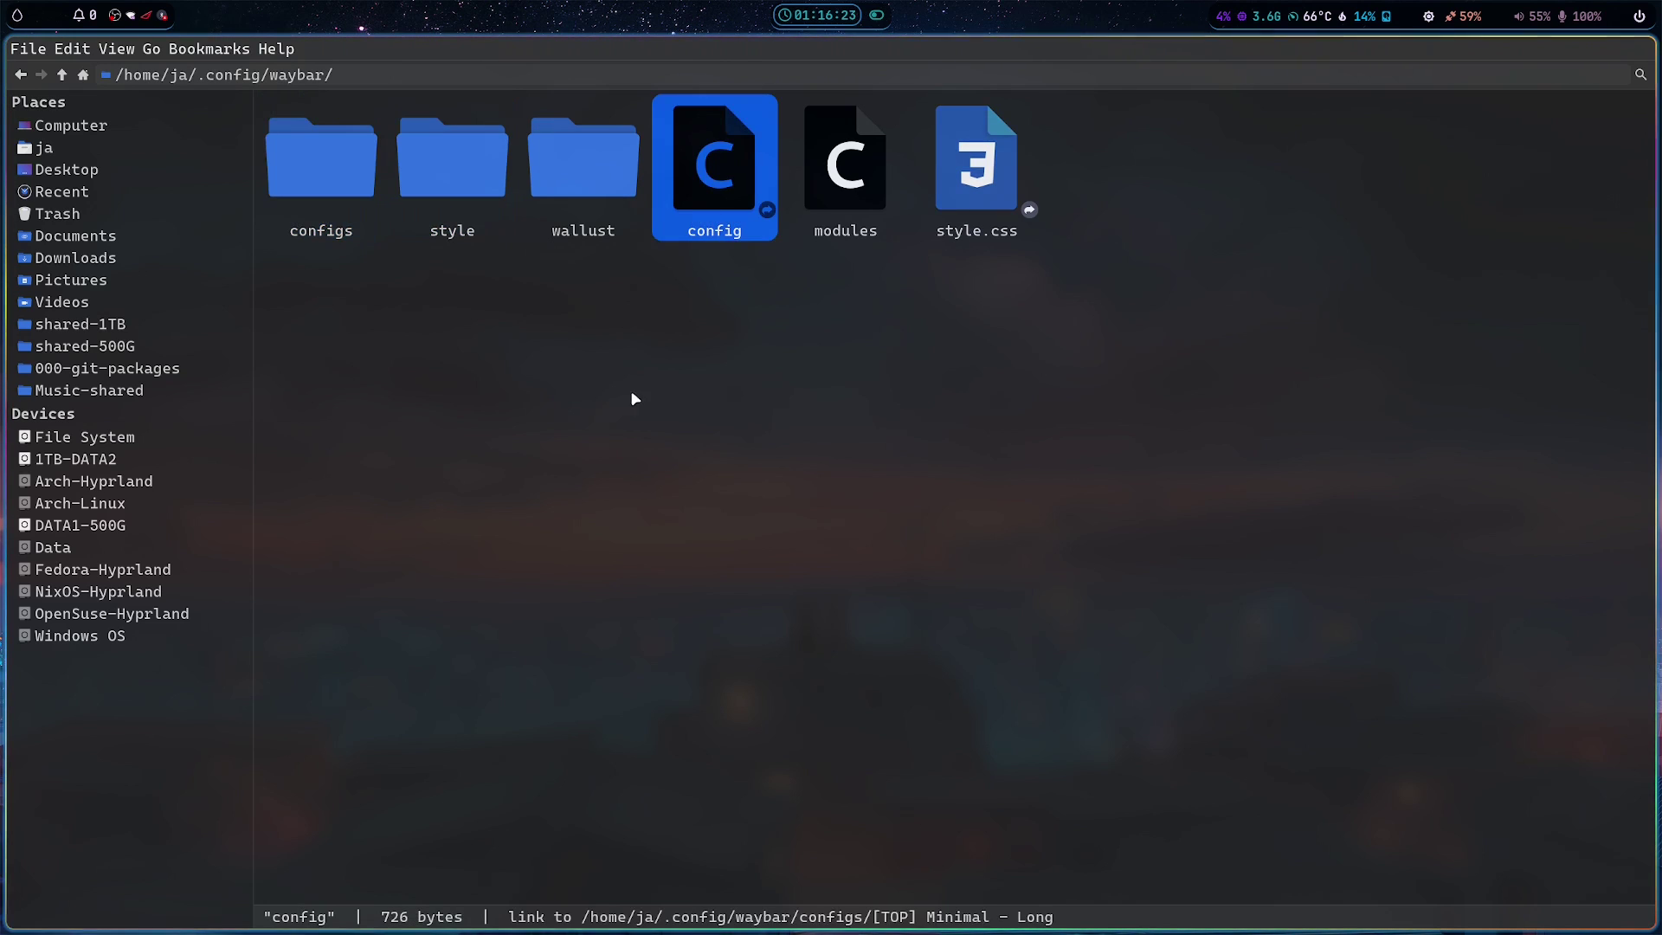
# - Choose the [Black & White] Monochrome entry from the Choose Waybar Style menu
pyautogui.press('super+ctrl+b')
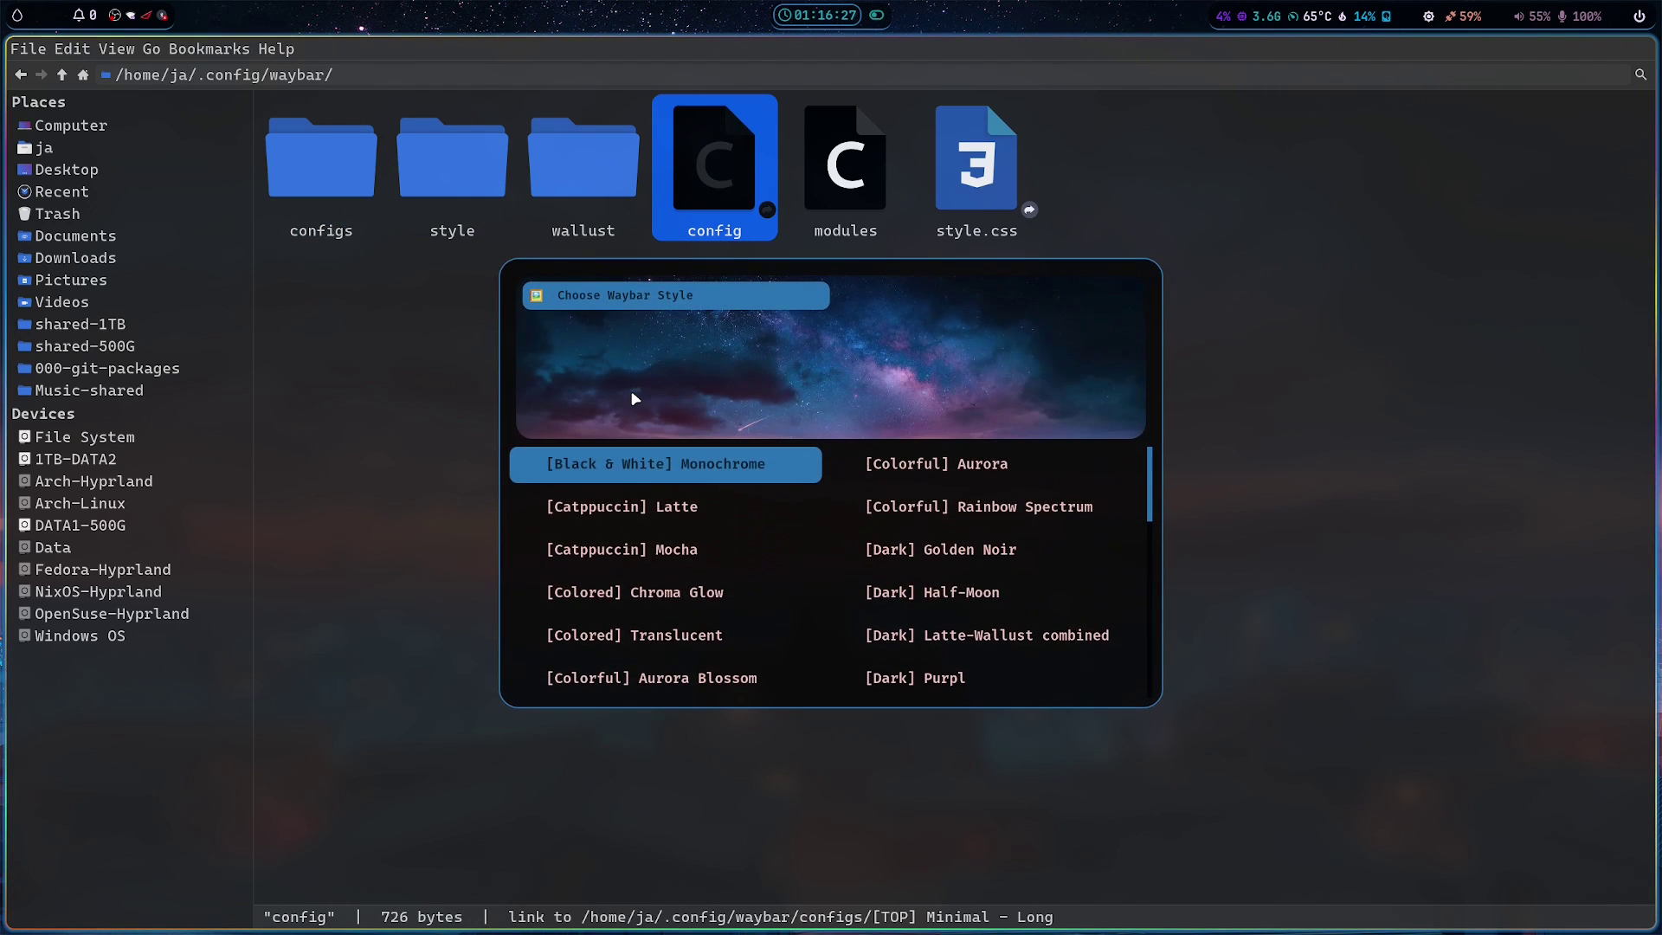
pyautogui.press('Down')
pyautogui.press('Down')
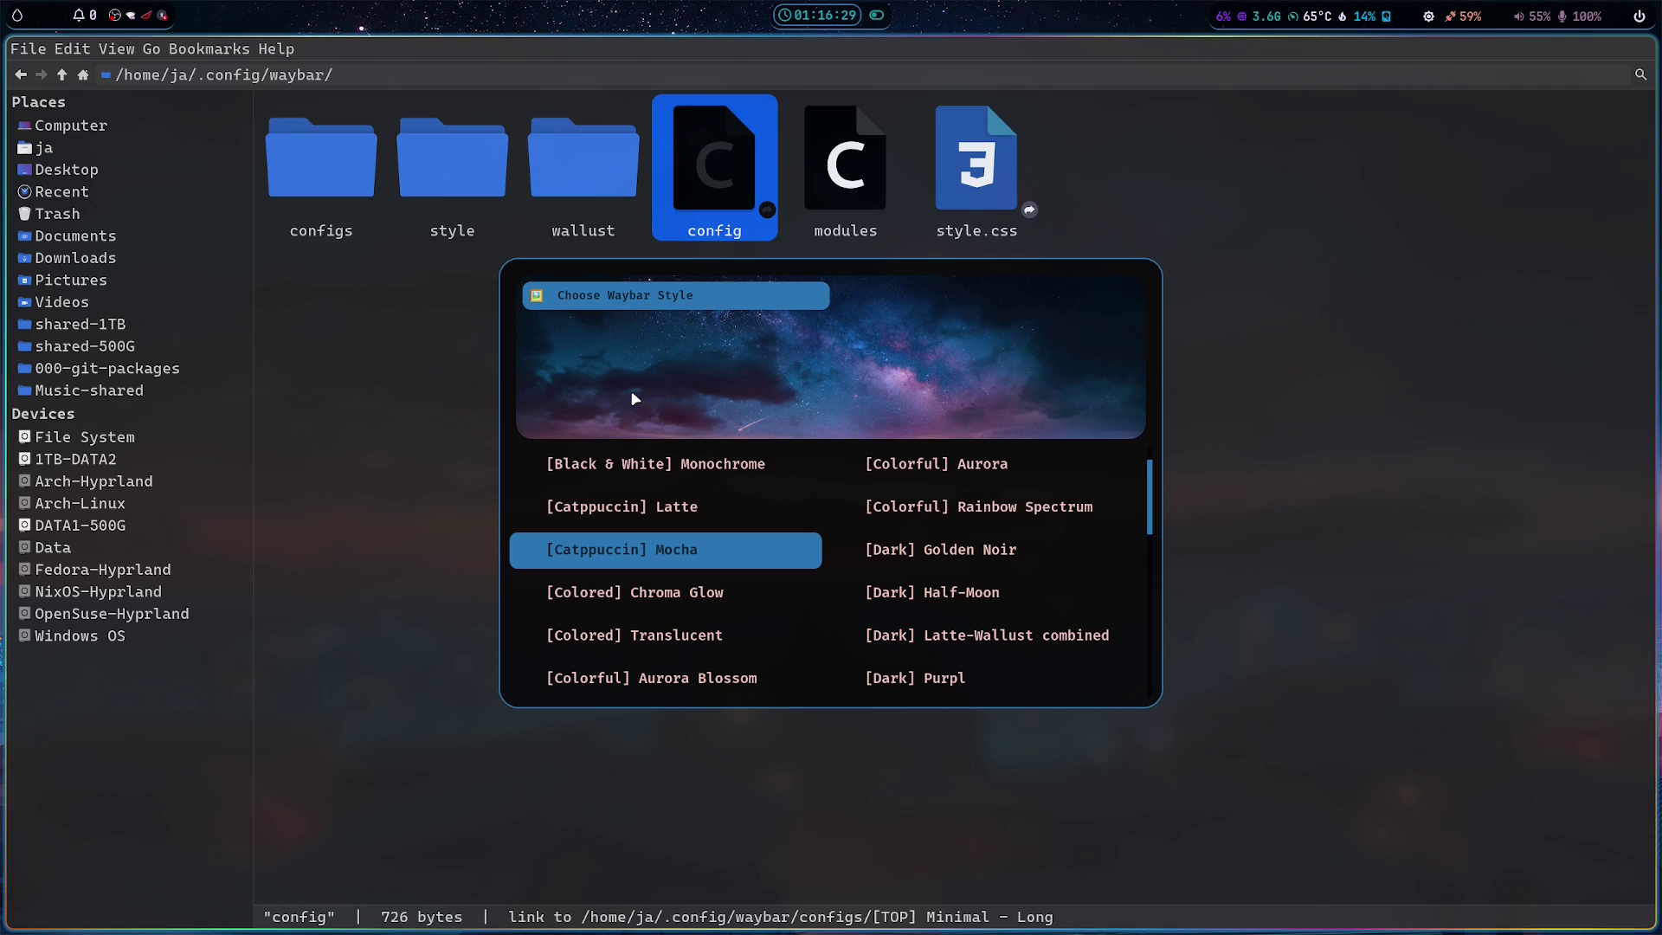
pyautogui.press('Up')
pyautogui.press('Up')
pyautogui.press('Return')
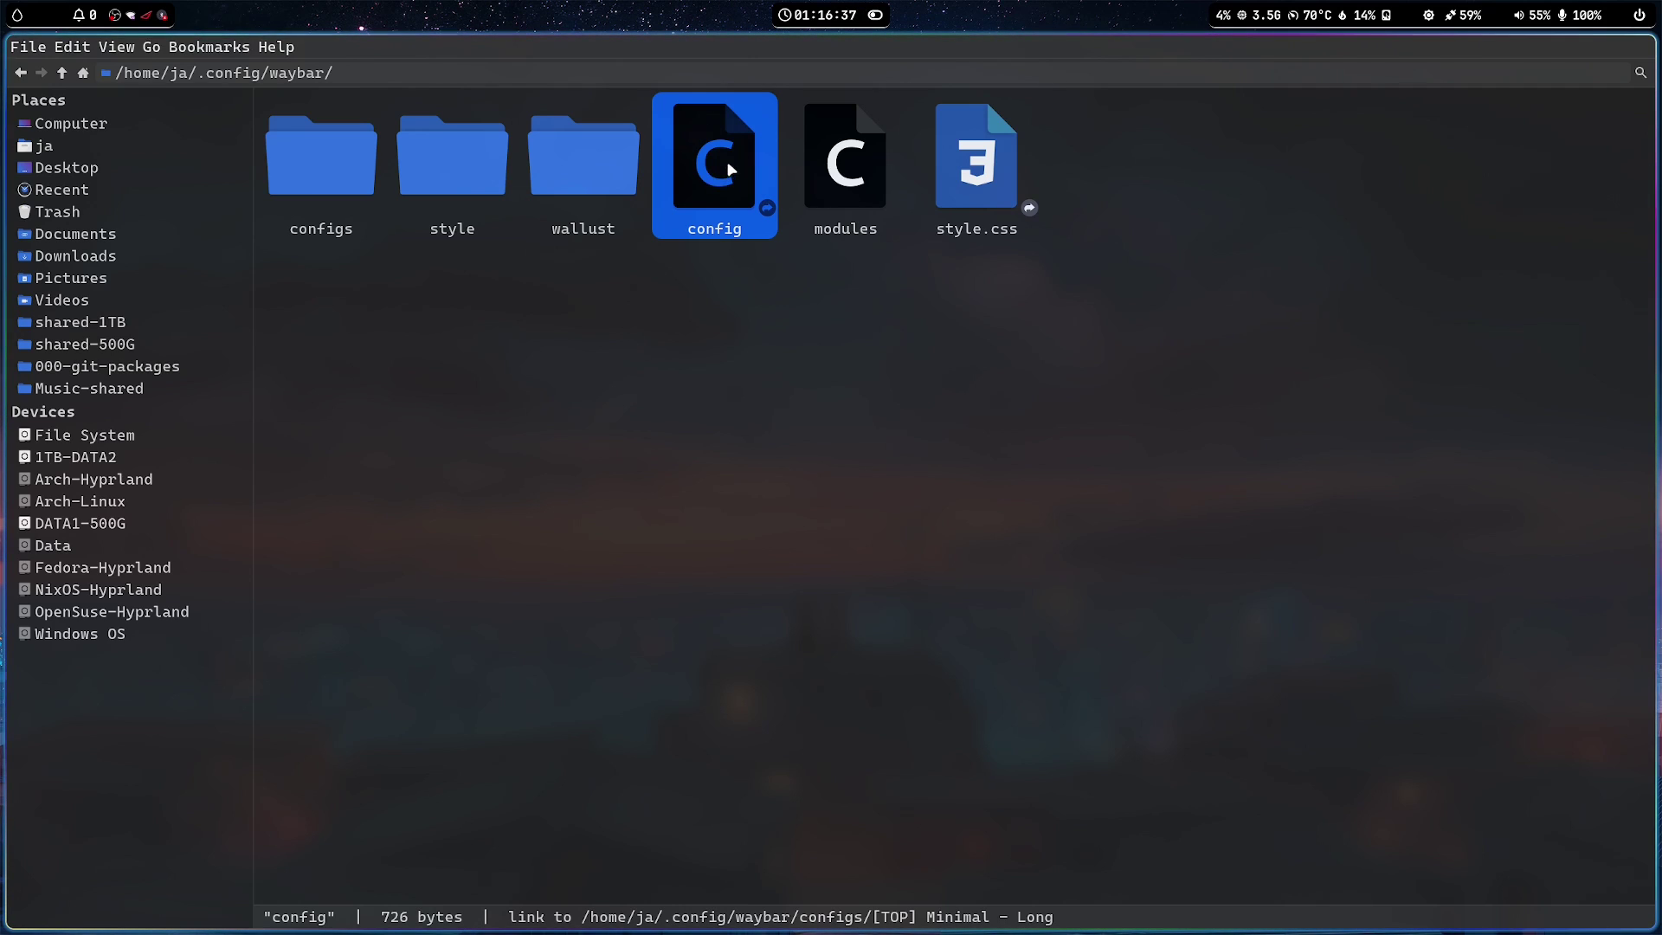
# - Open style.css in Mousepad to check its Monochrome link, then close it and deselect
pyautogui.rightClick(988, 196)
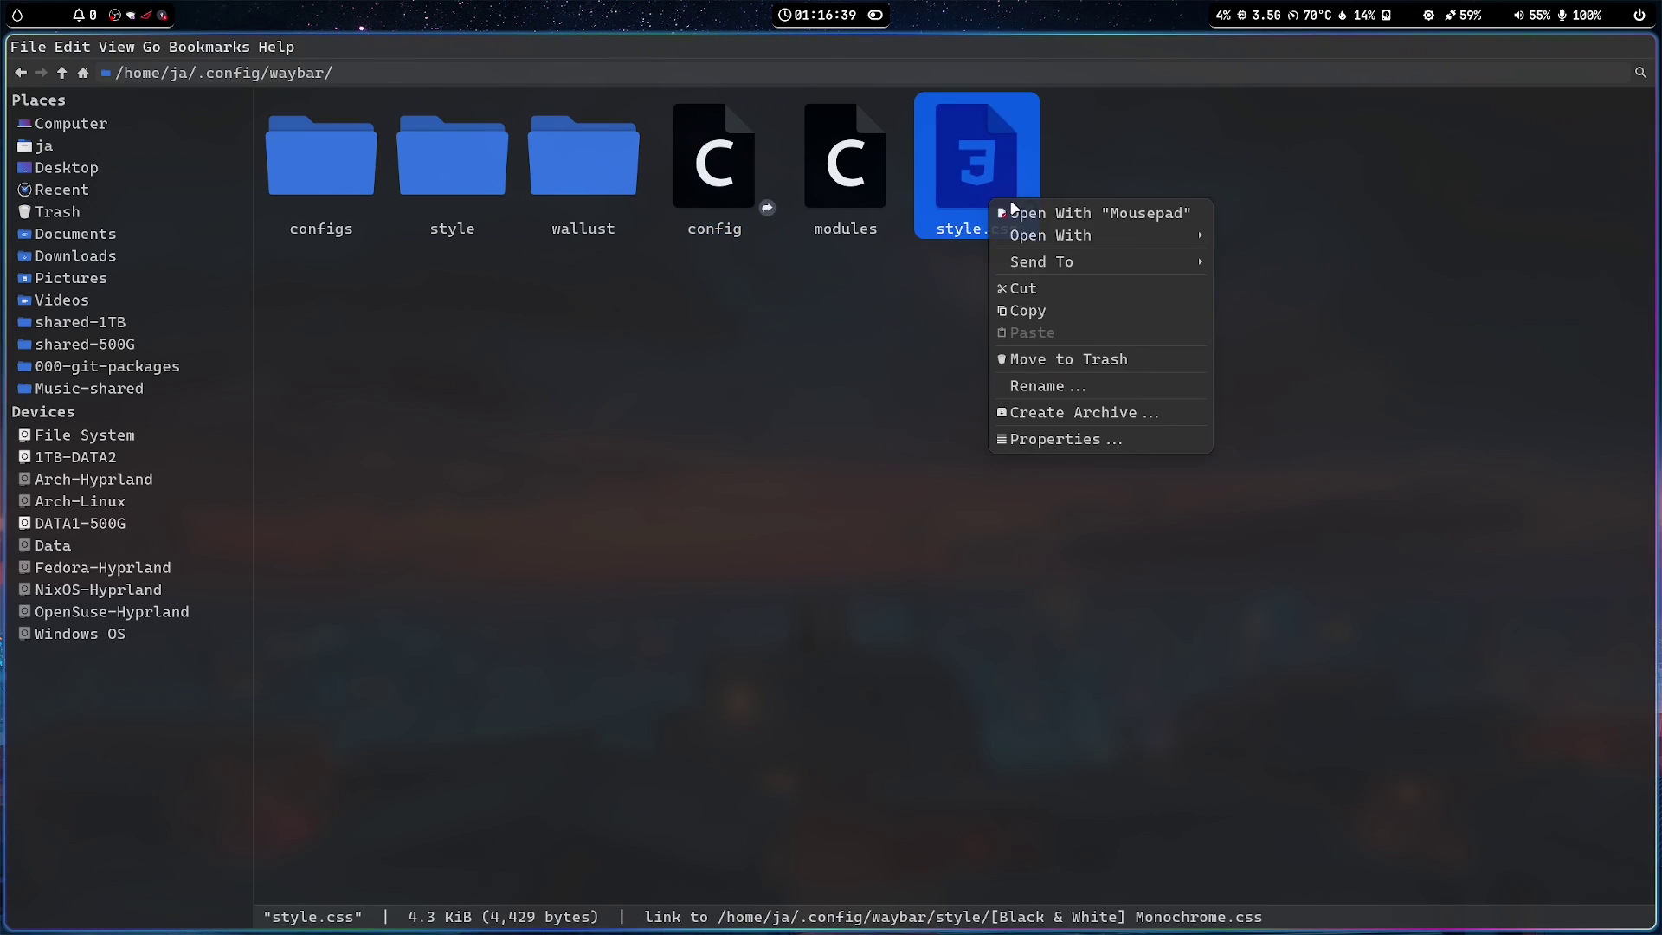
pyautogui.click(1017, 213)
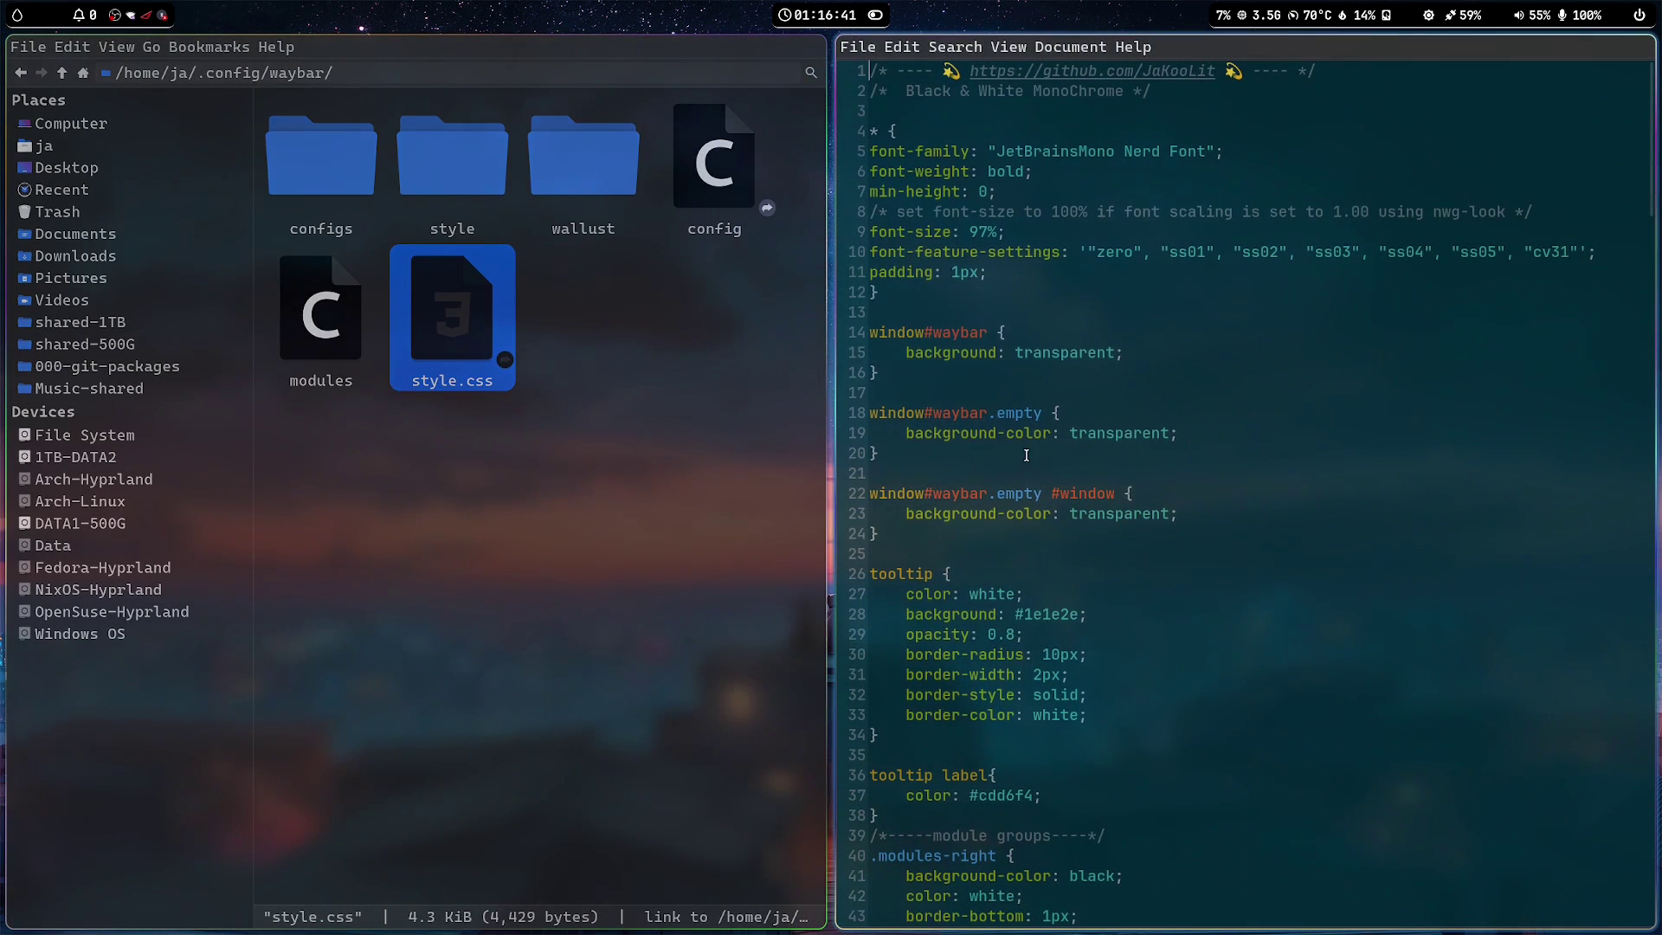
pyautogui.press('super+q')
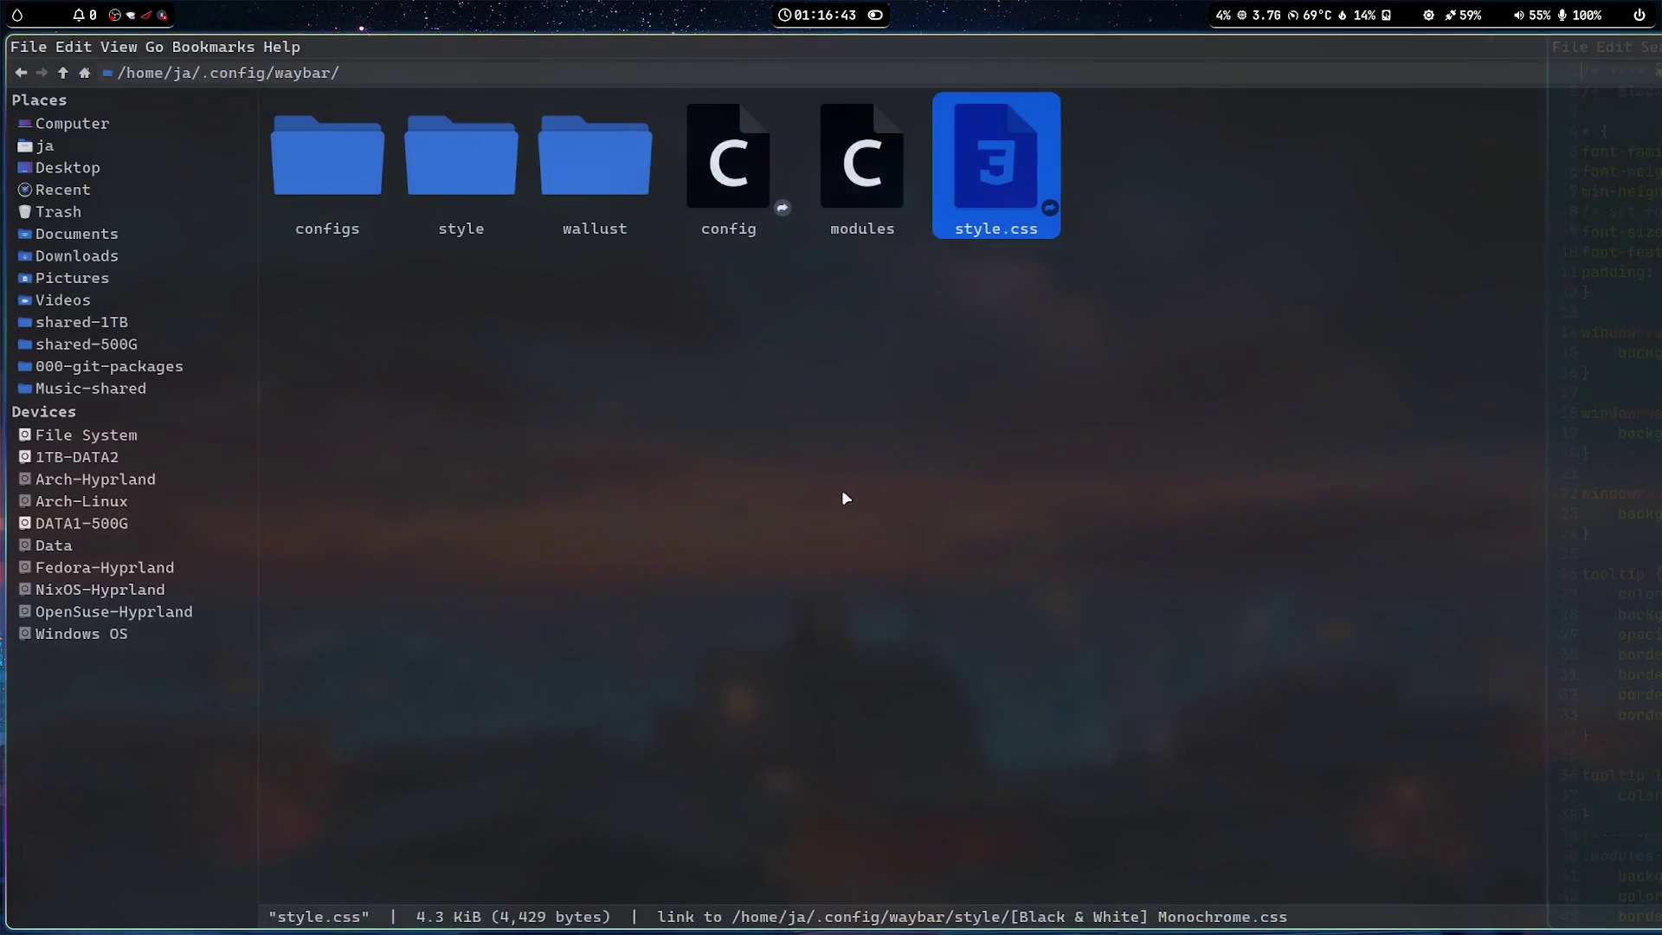
pyautogui.click(845, 494)
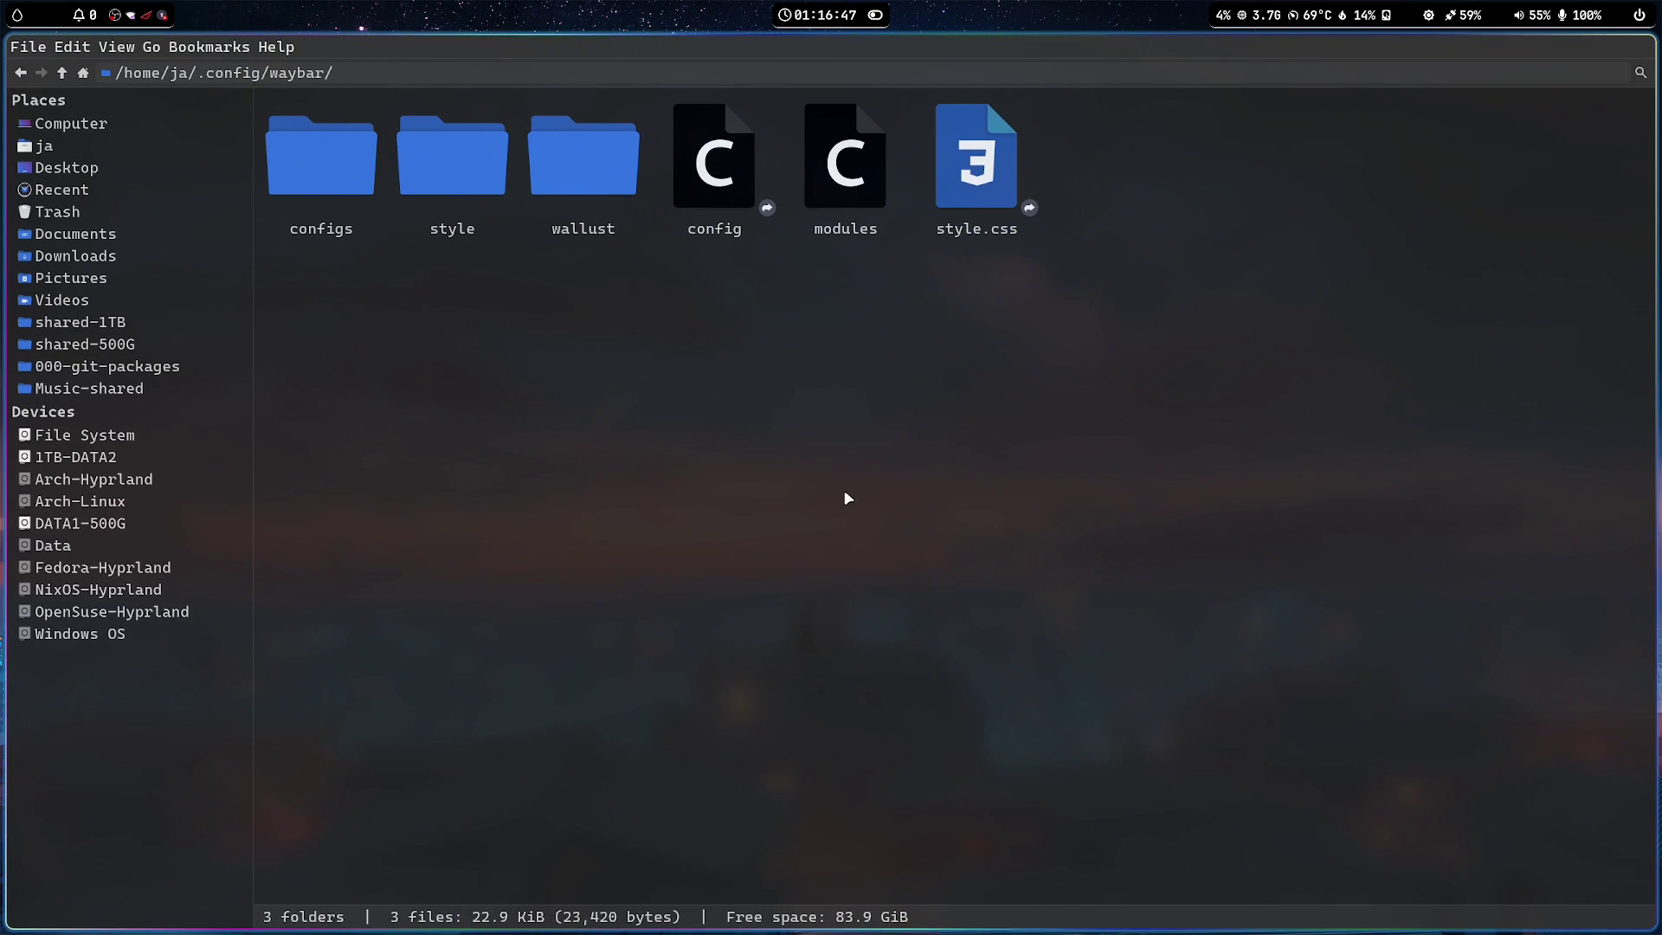
# - Pick and apply [TOP] Default Laptop_v2 from the Choose Waybar Layout menu
pyautogui.press('super+alt+b')
pyautogui.press('Right')
pyautogui.press('Right')
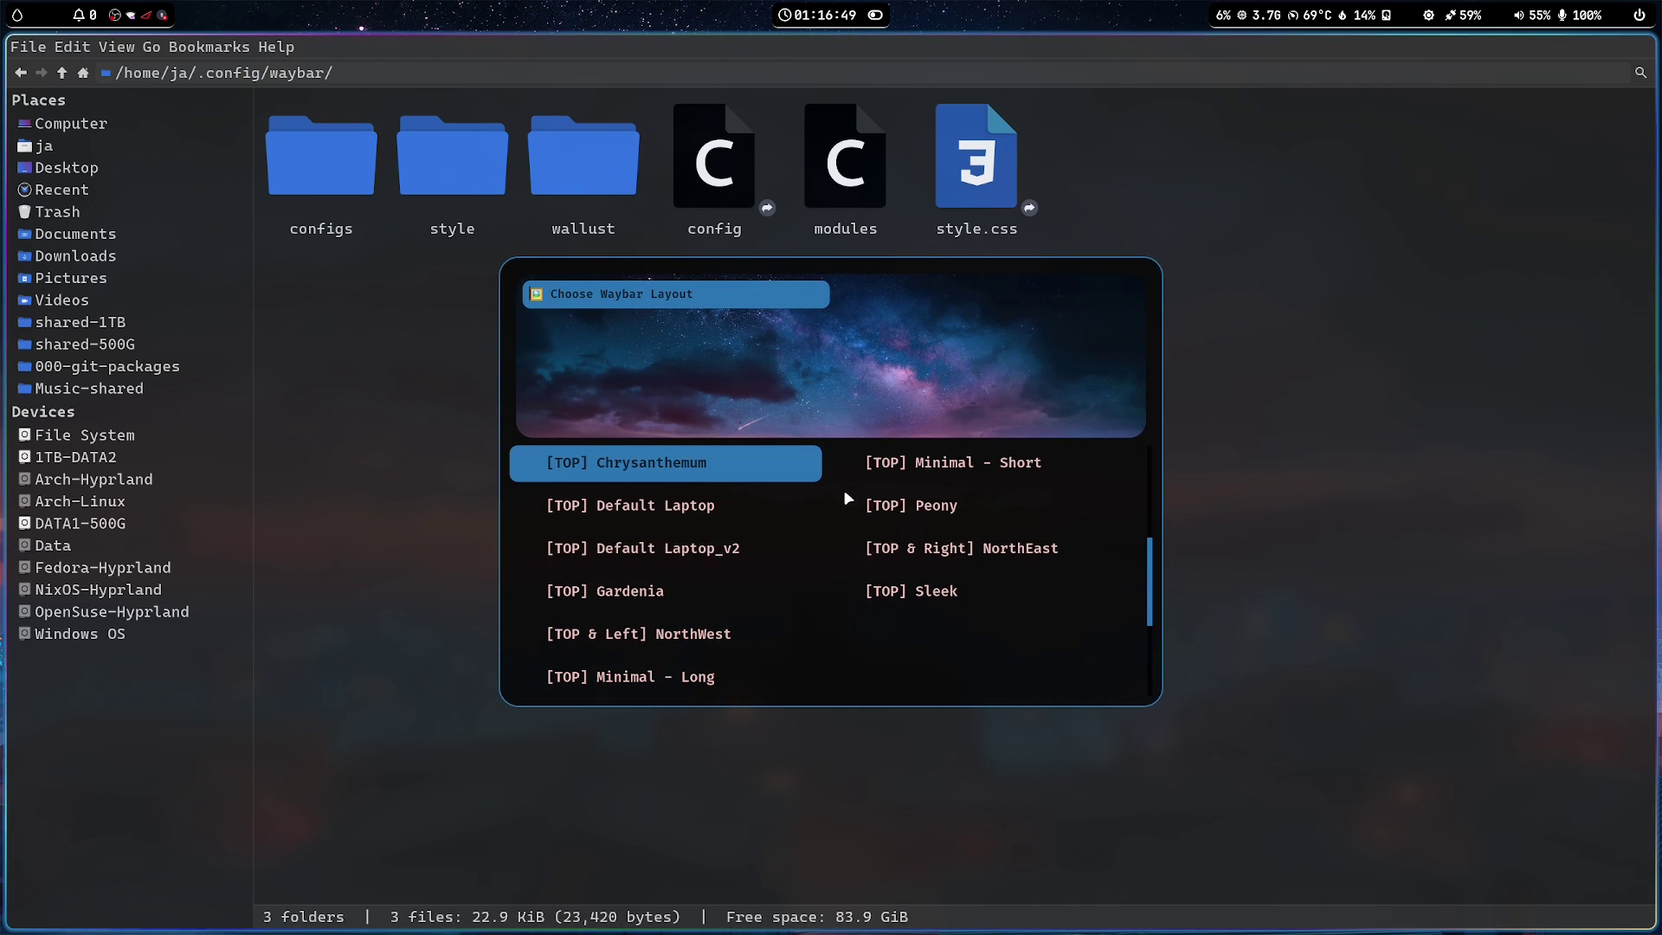
pyautogui.press('Down')
pyautogui.press('Down')
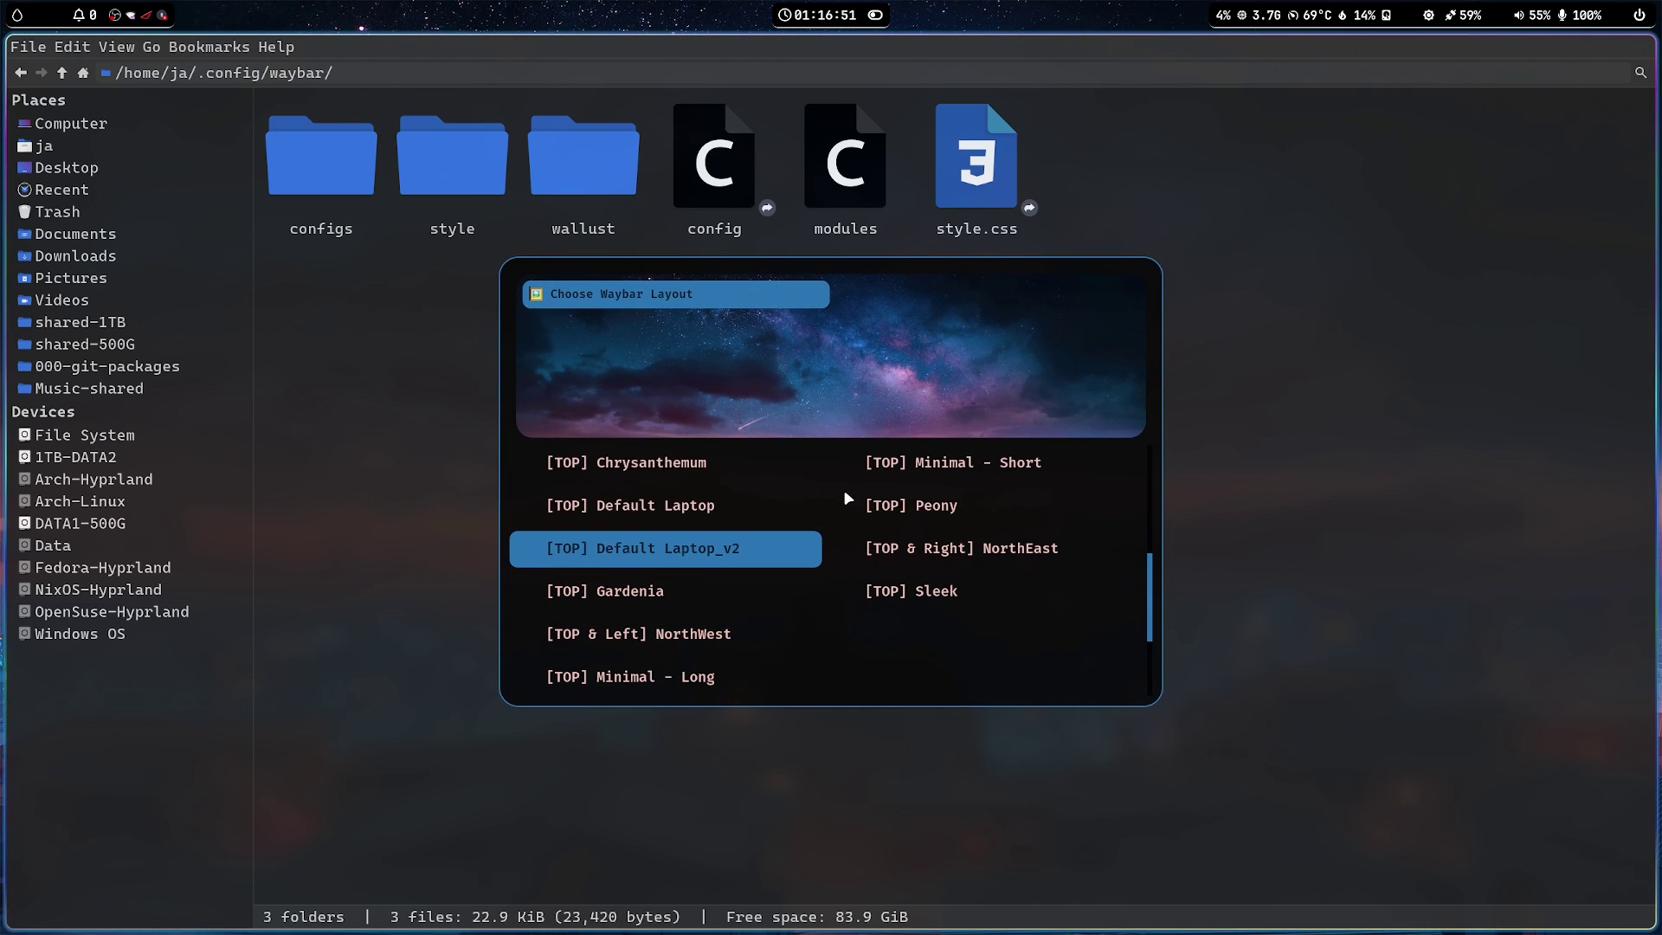
pyautogui.press('Return')
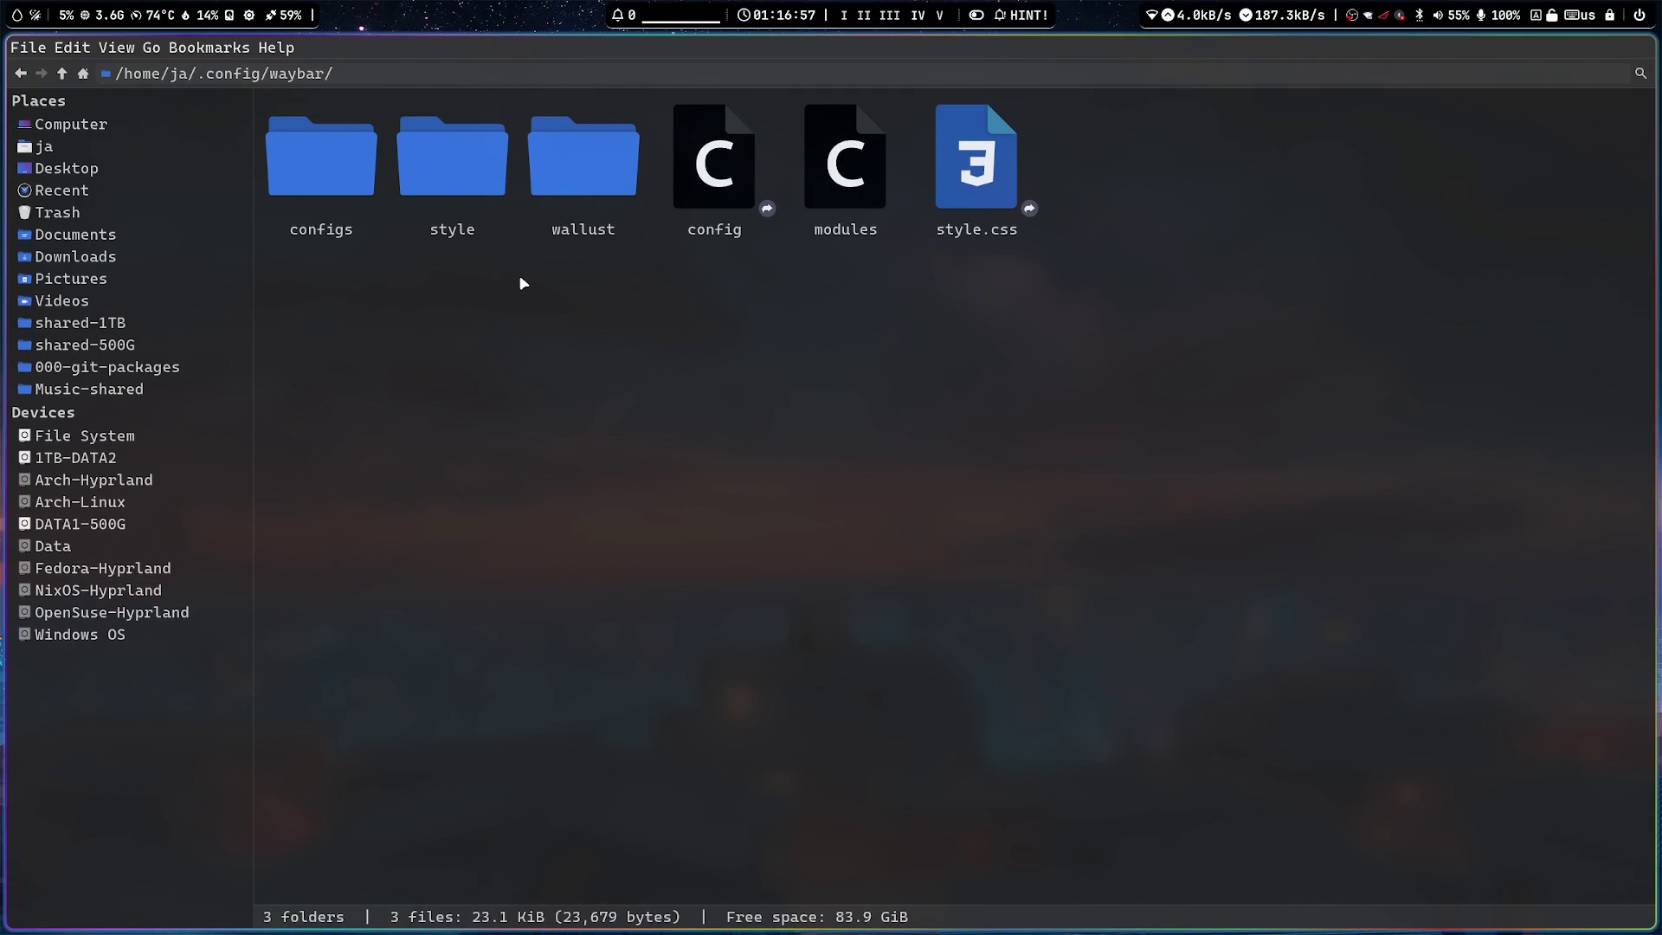
# - Paste a copy of [TOP] Default Laptop_v2 into the configs folder
pyautogui.doubleClick(324, 205)
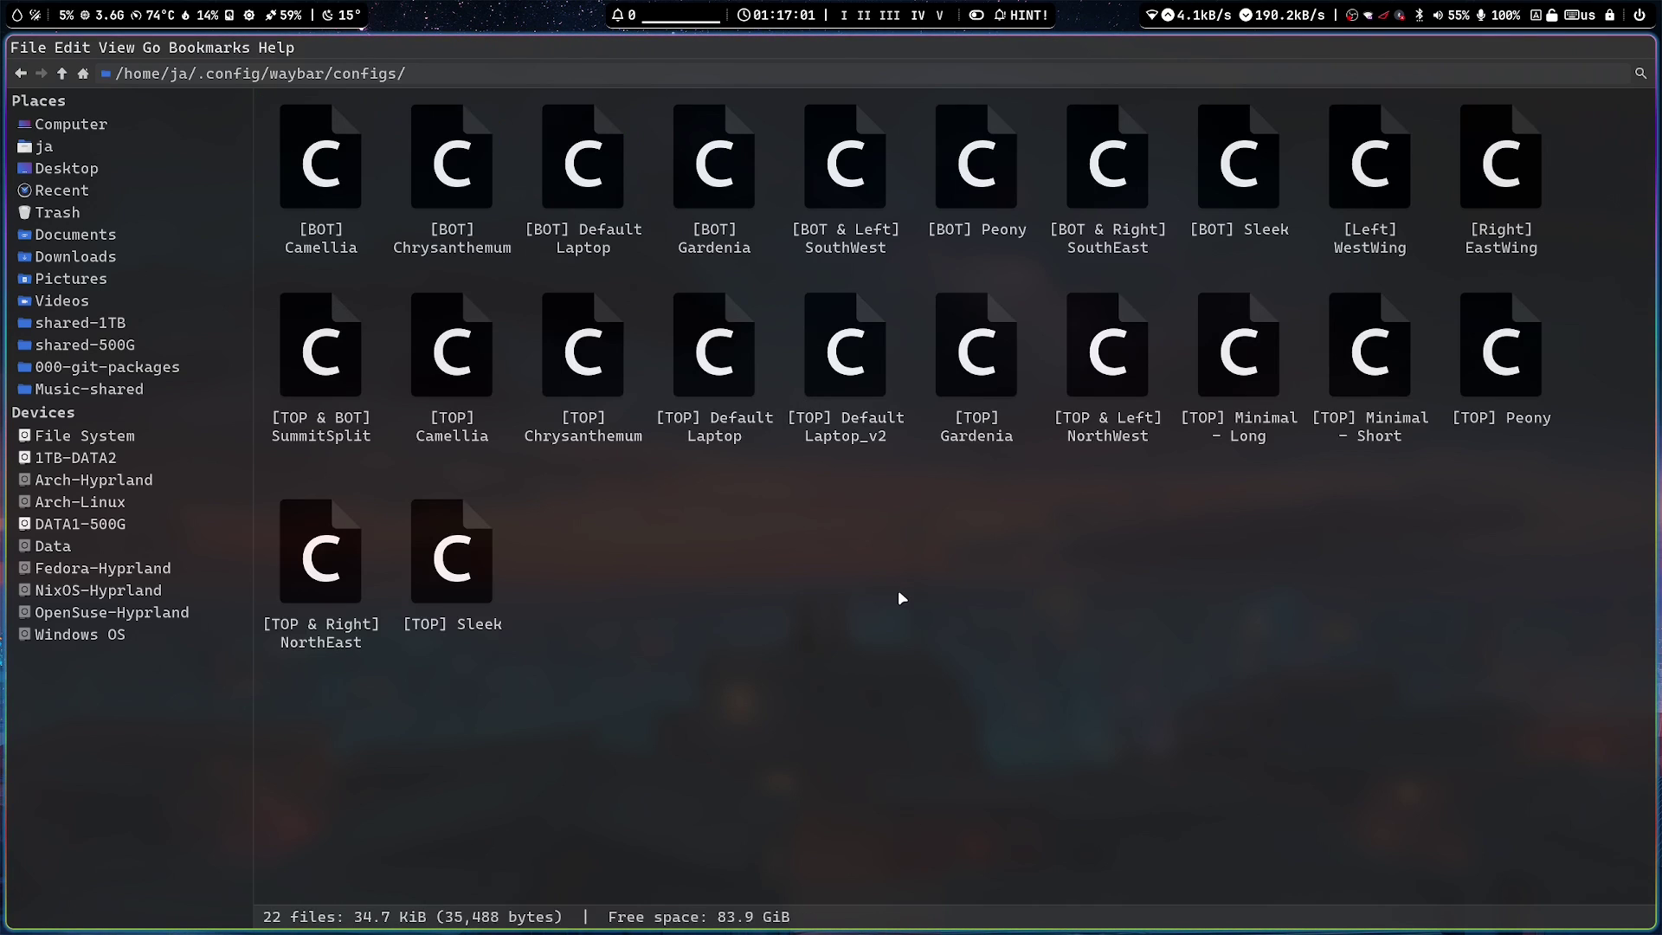
pyautogui.rightClick(868, 432)
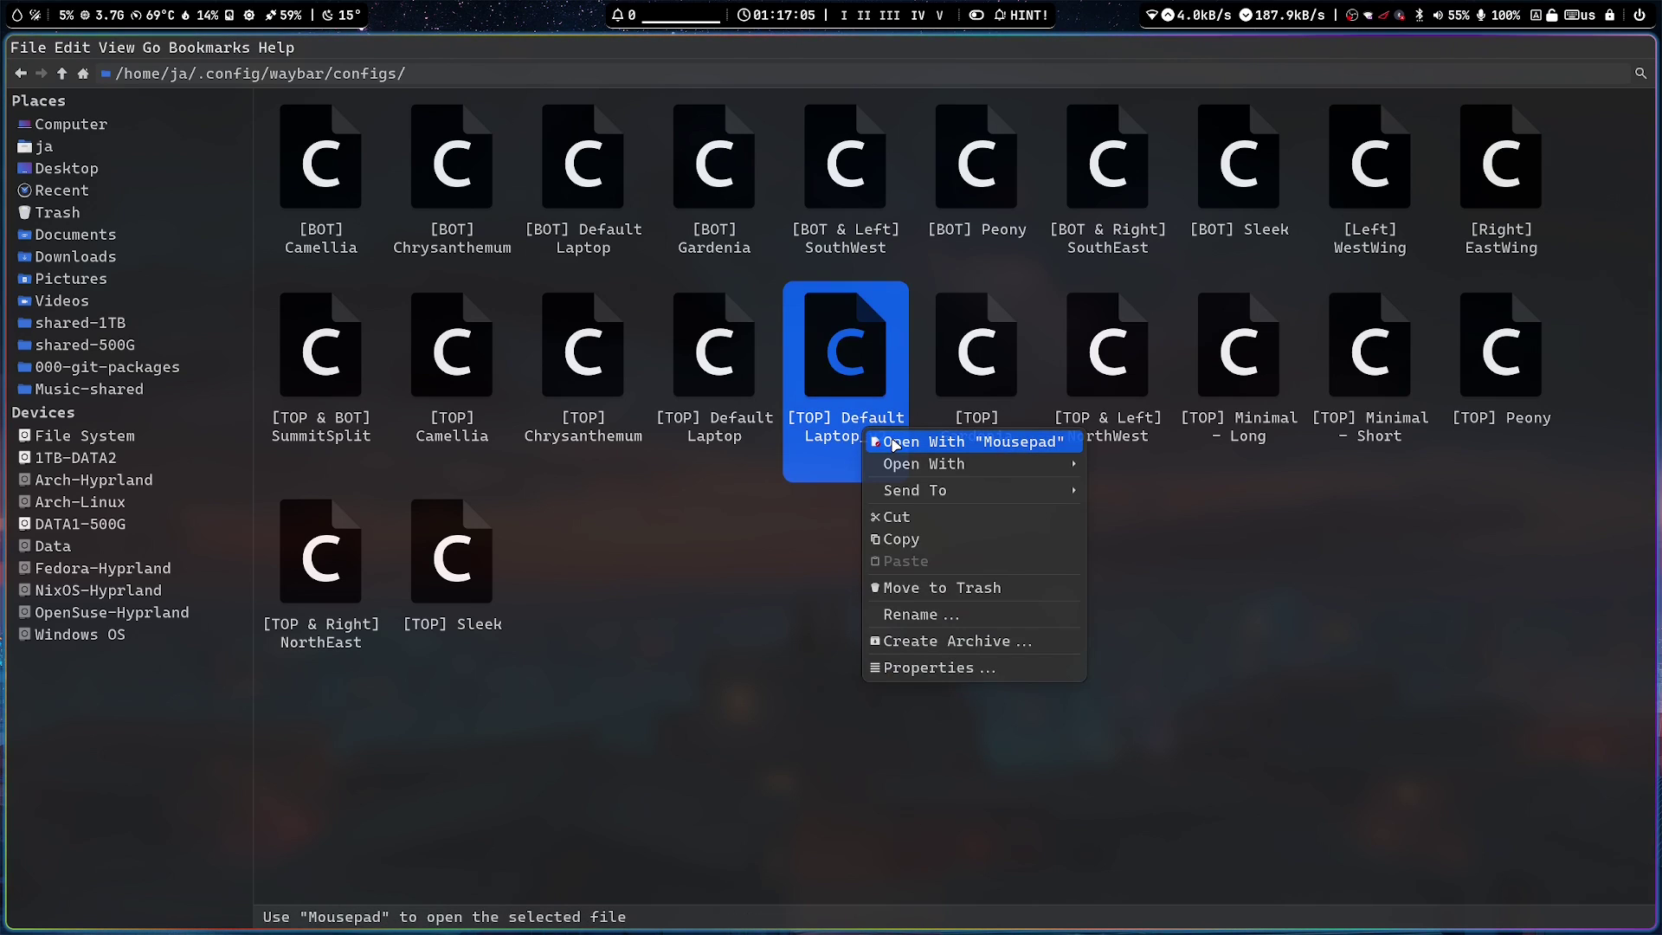
pyautogui.click(782, 580)
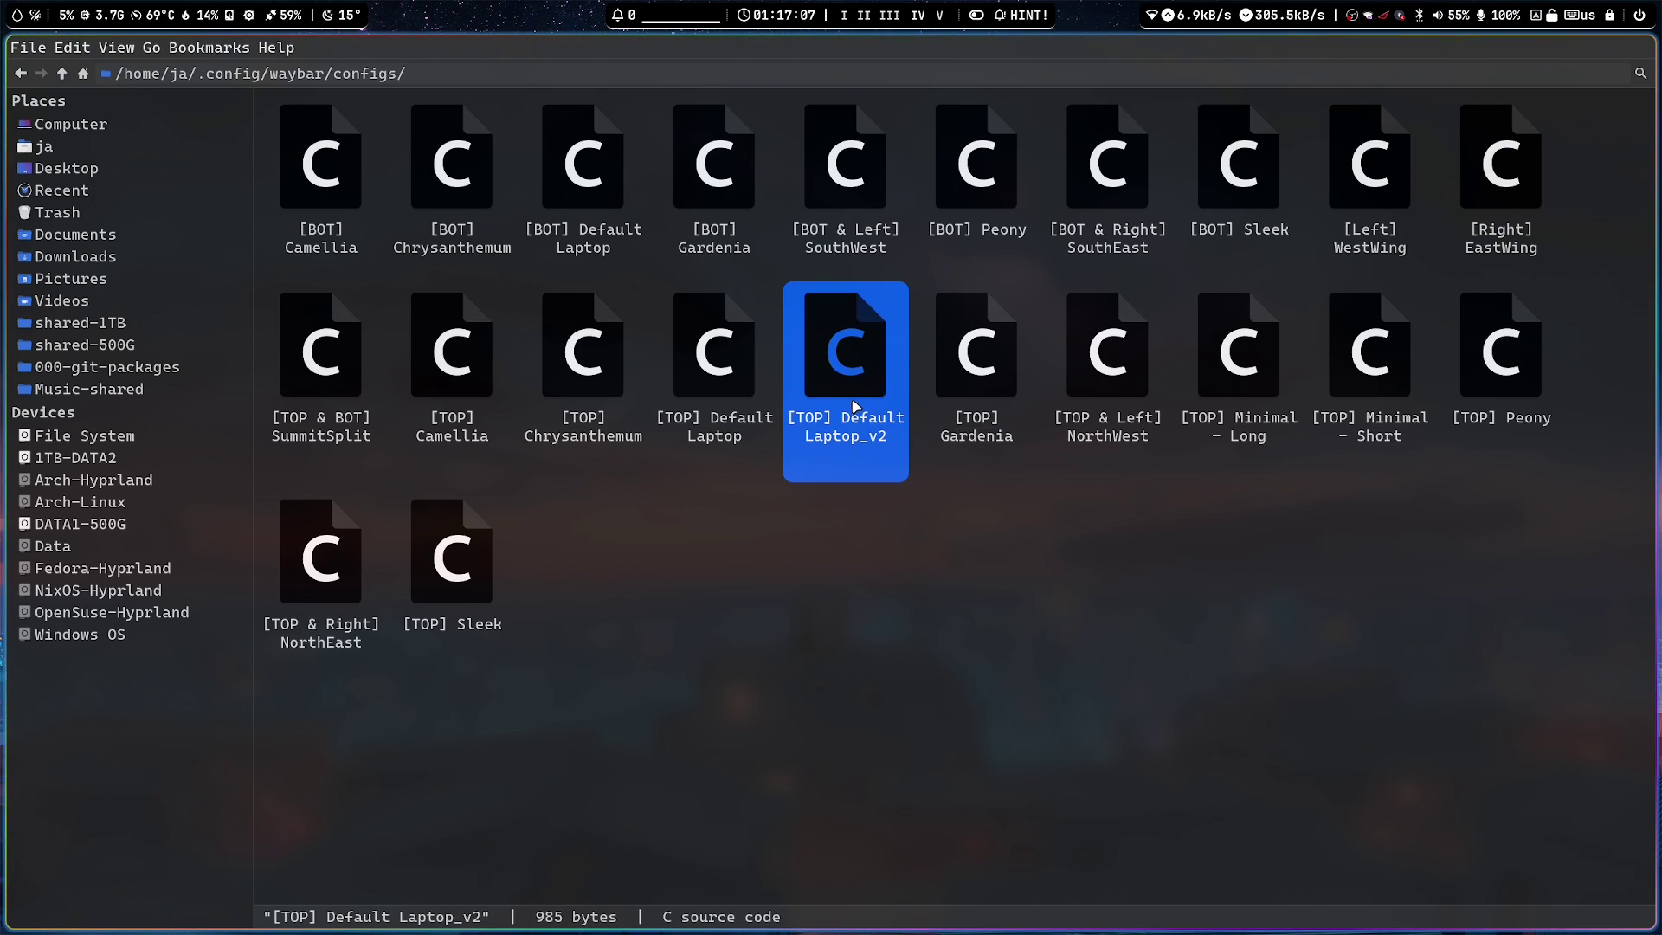
pyautogui.rightClick(850, 401)
pyautogui.click(844, 540)
pyautogui.rightClick(776, 553)
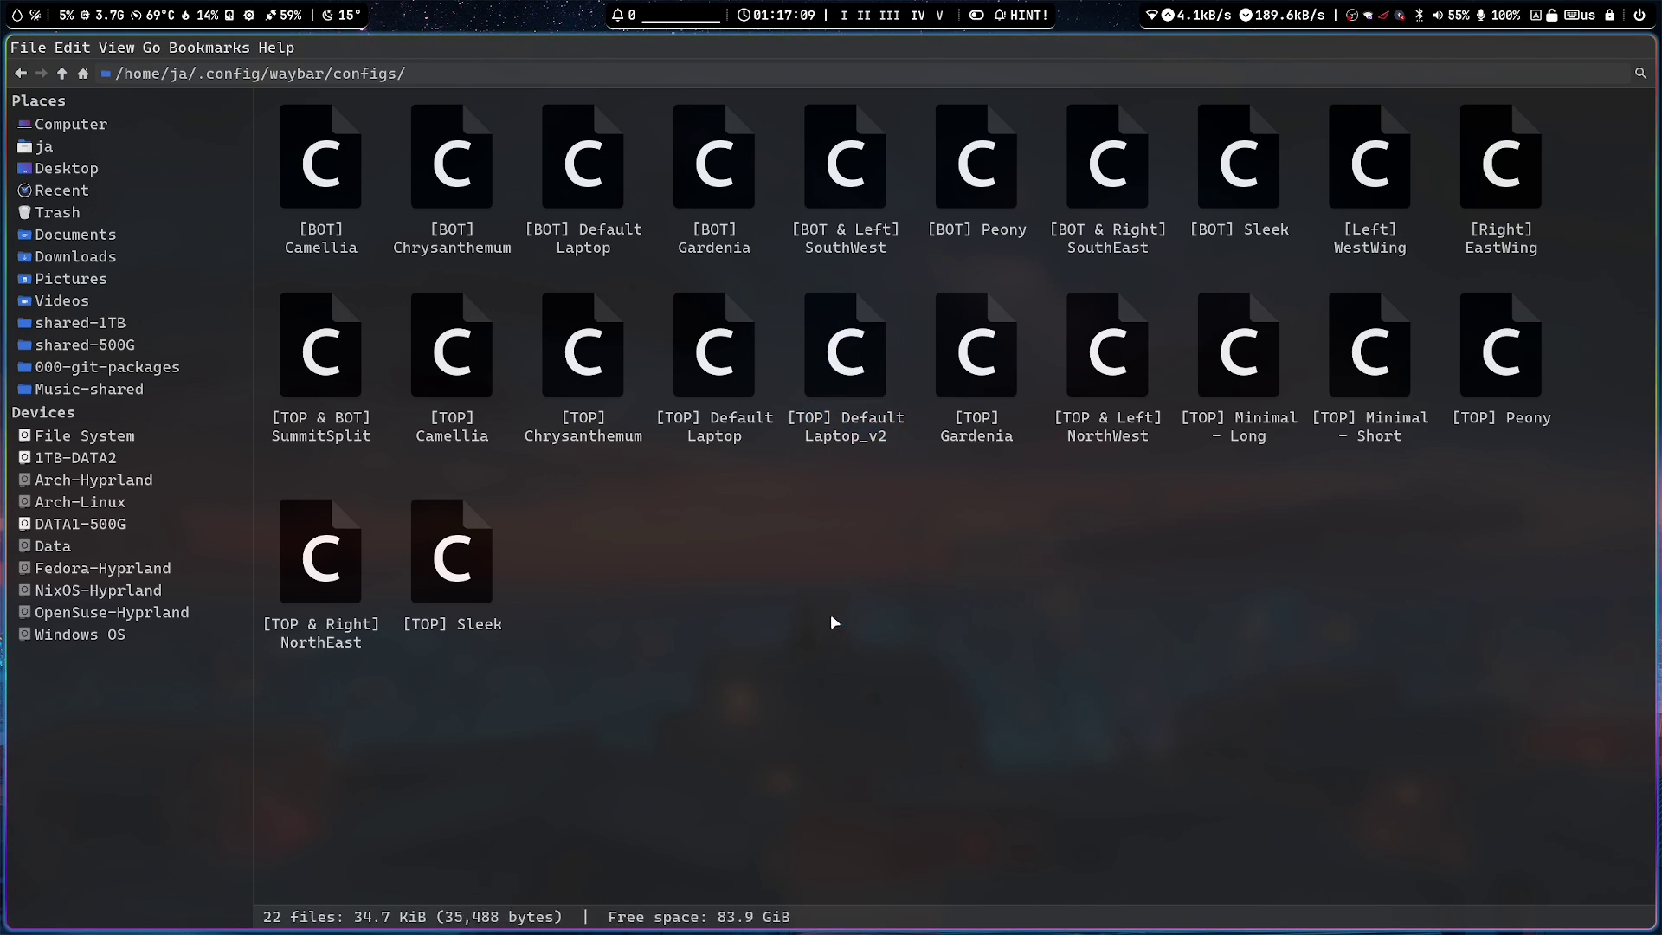
pyautogui.click(829, 615)
# - Rename the copy to '1 OWN' and open it in Mousepad
pyautogui.rightClick(969, 416)
pyautogui.click(1030, 601)
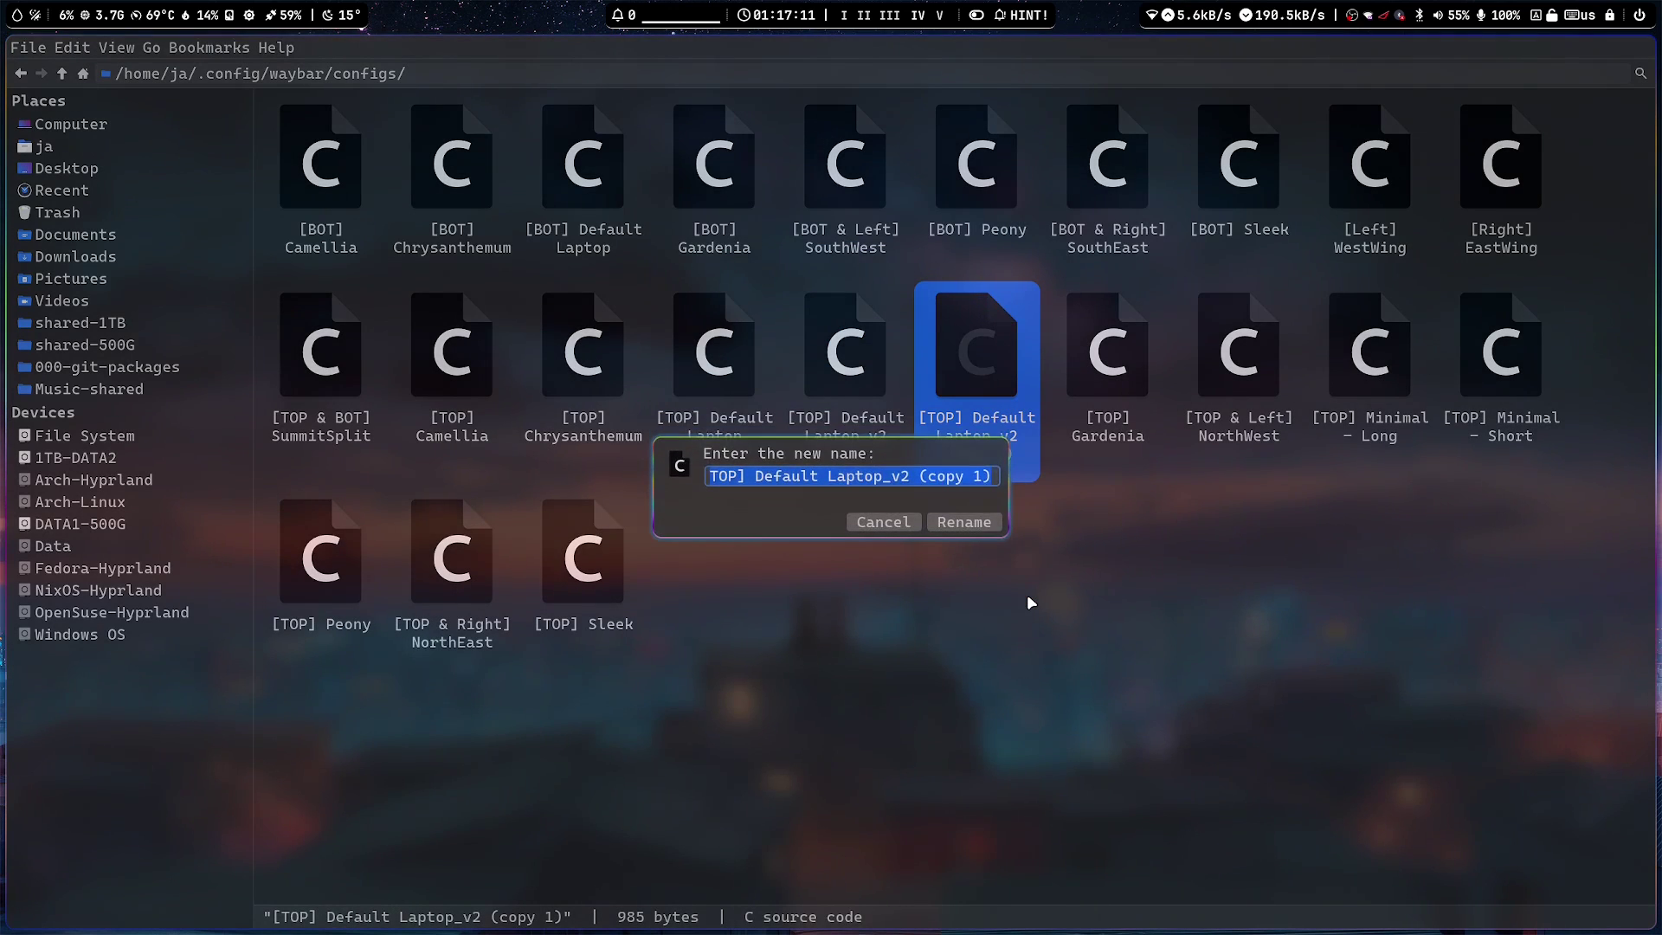
pyautogui.write('OWN')
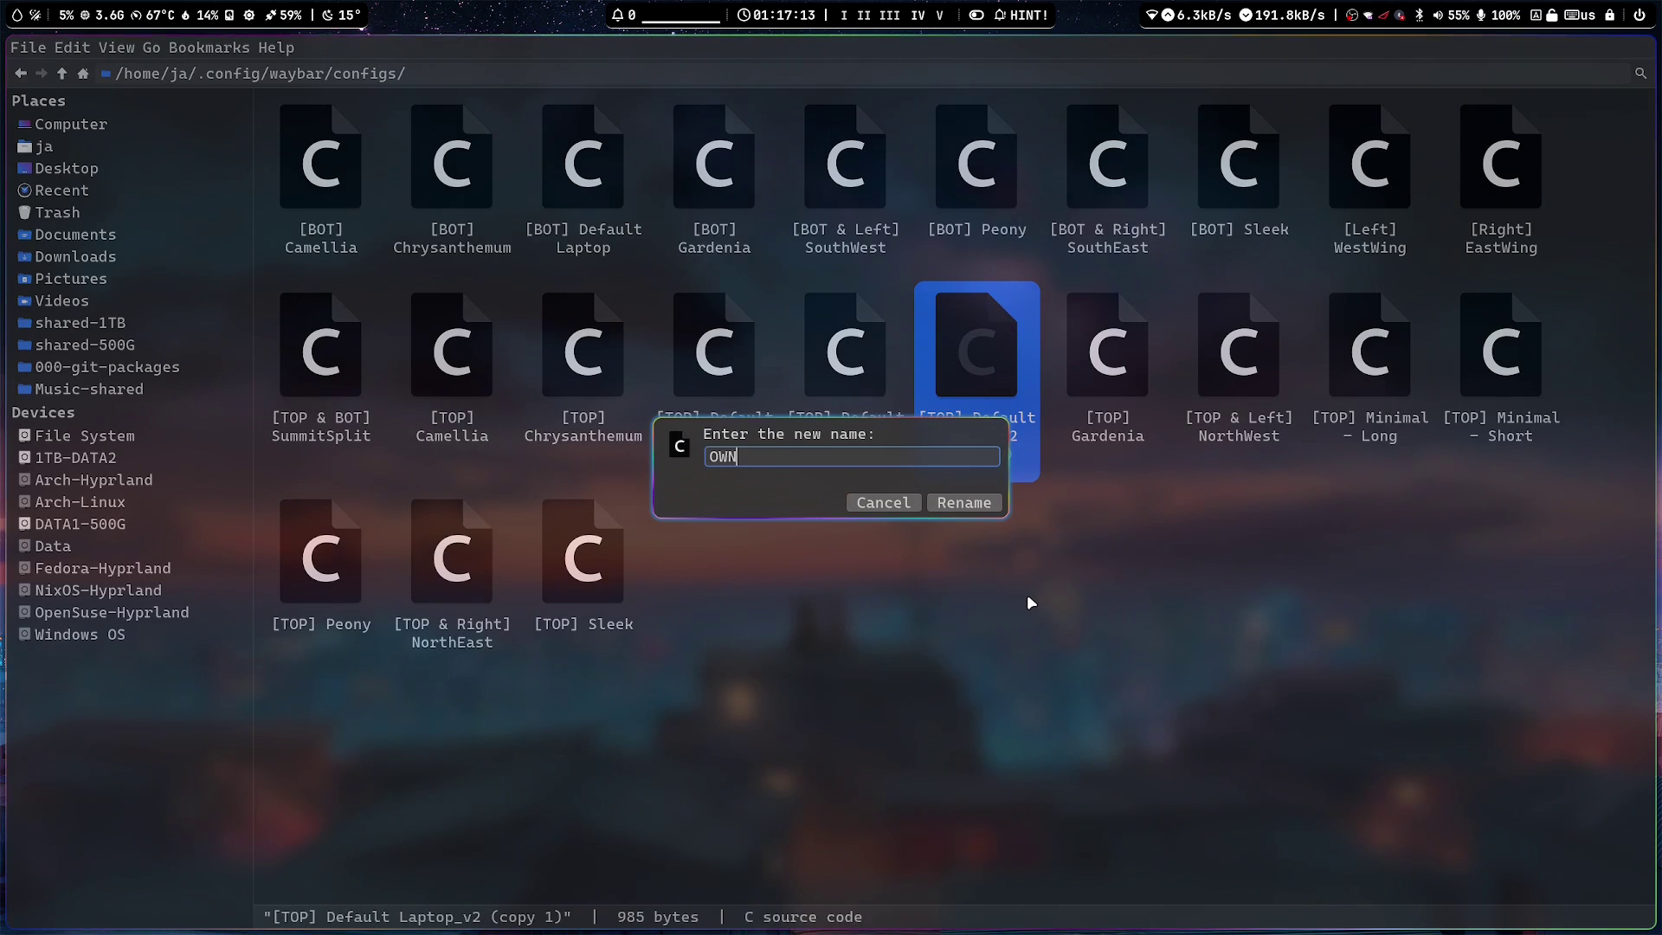
pyautogui.press('Return')
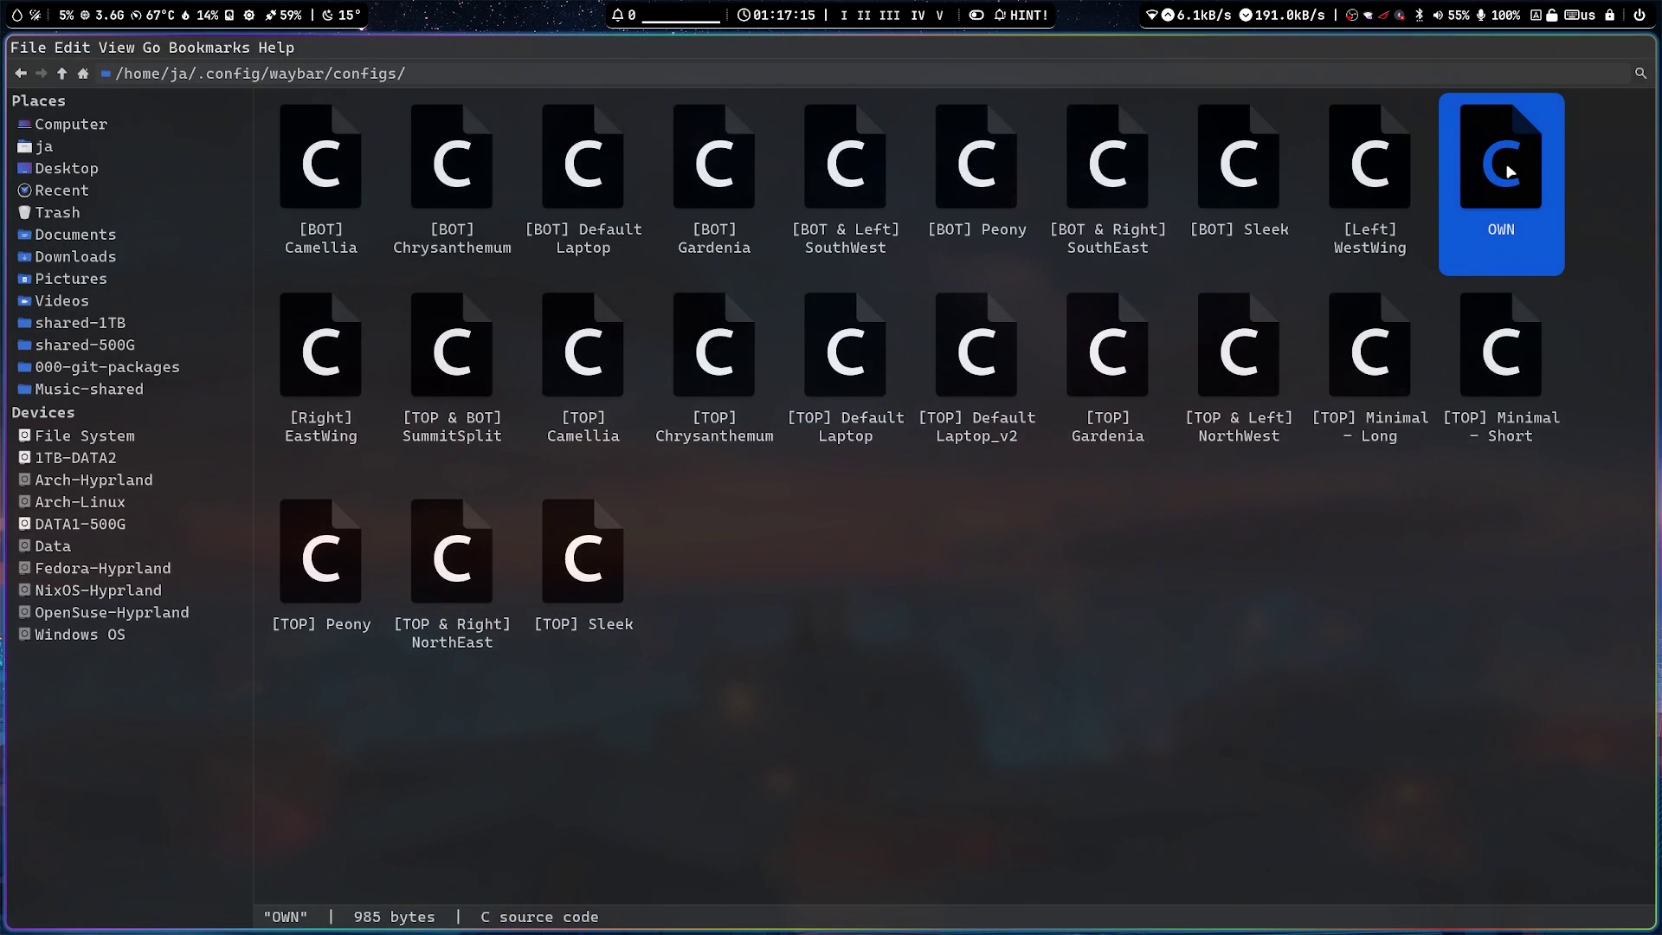
pyautogui.rightClick(1284, 173)
pyautogui.click(1376, 354)
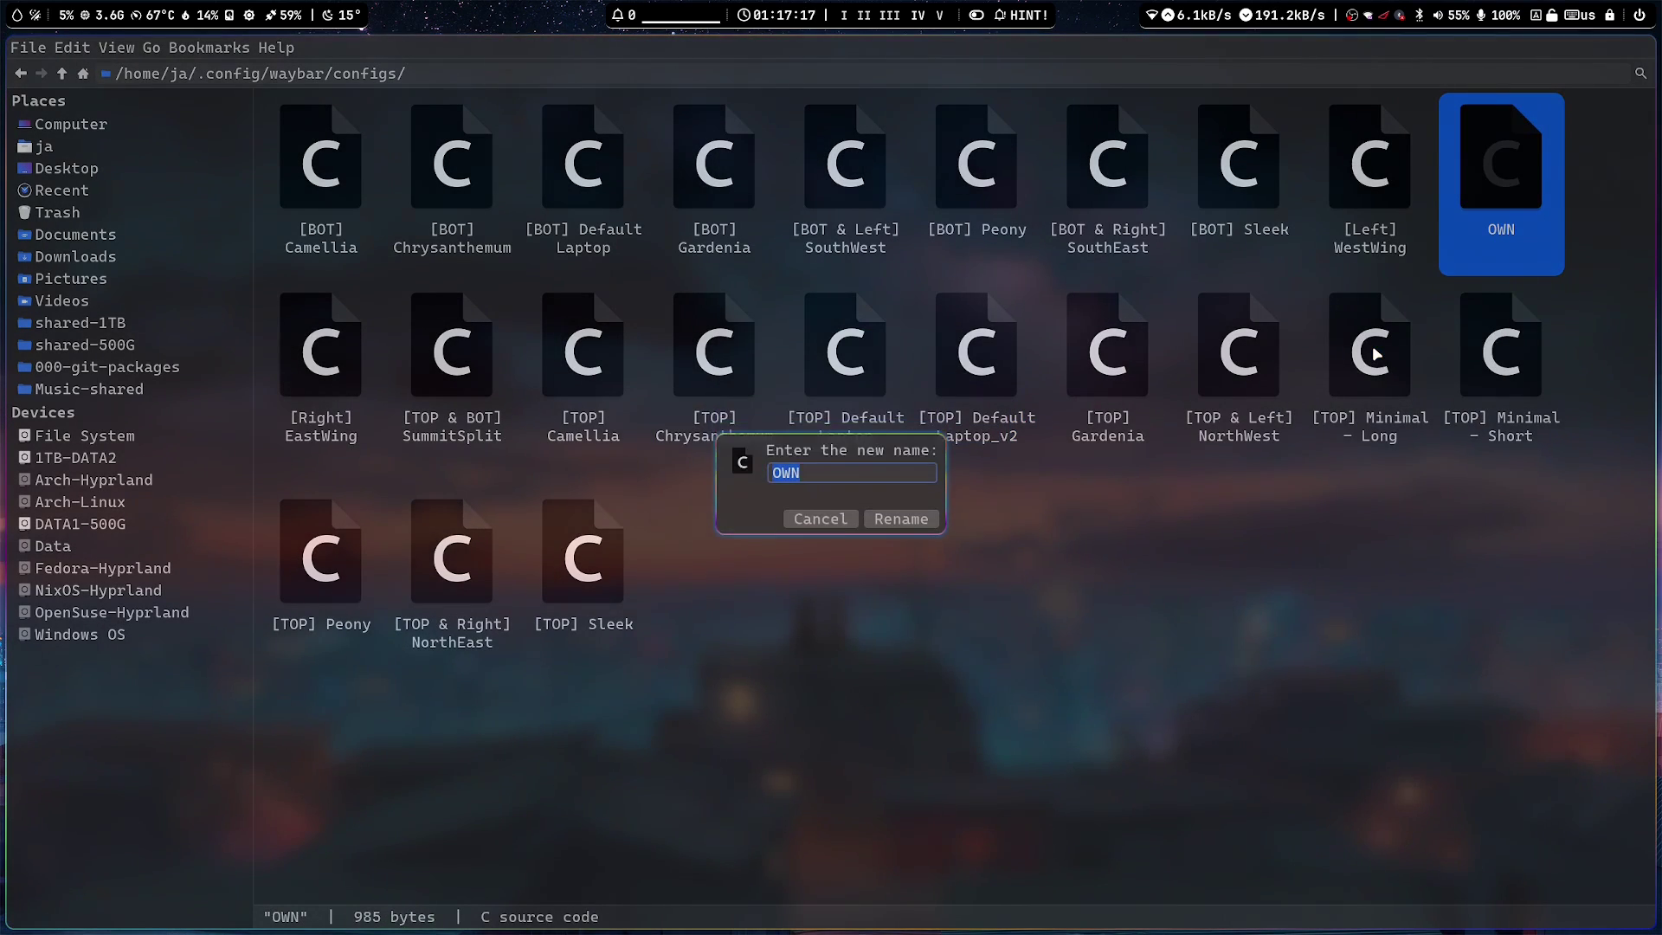
pyautogui.press('Home')
pyautogui.write('1')
pyautogui.press('Return')
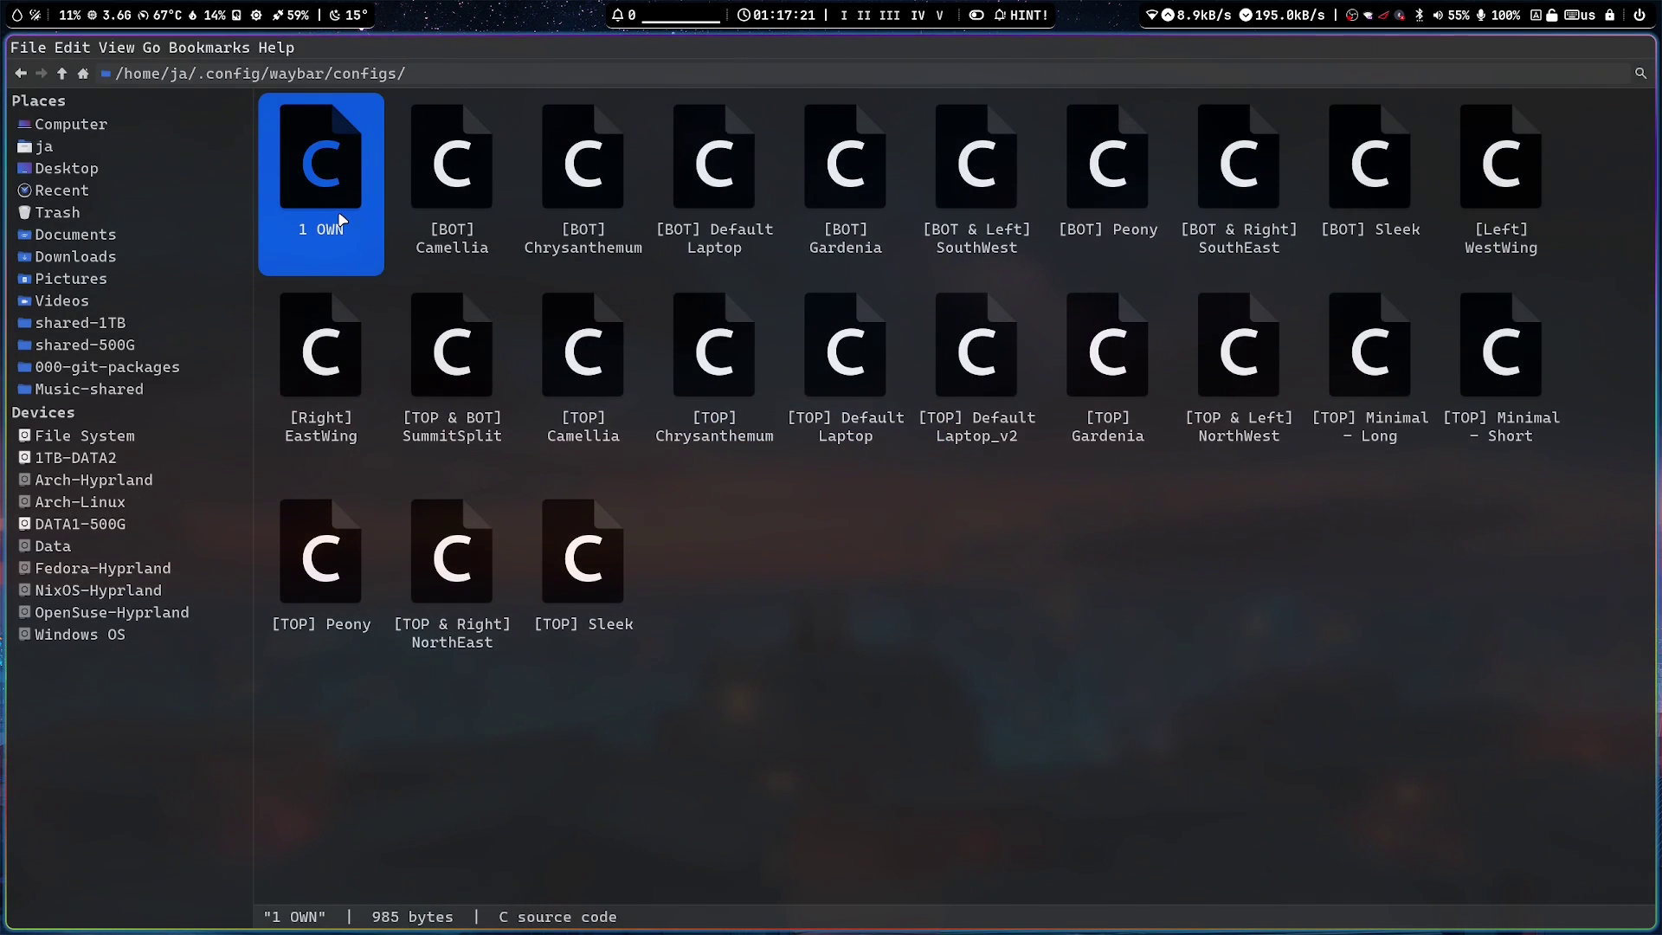
pyautogui.rightClick(340, 222)
pyautogui.click(390, 227)
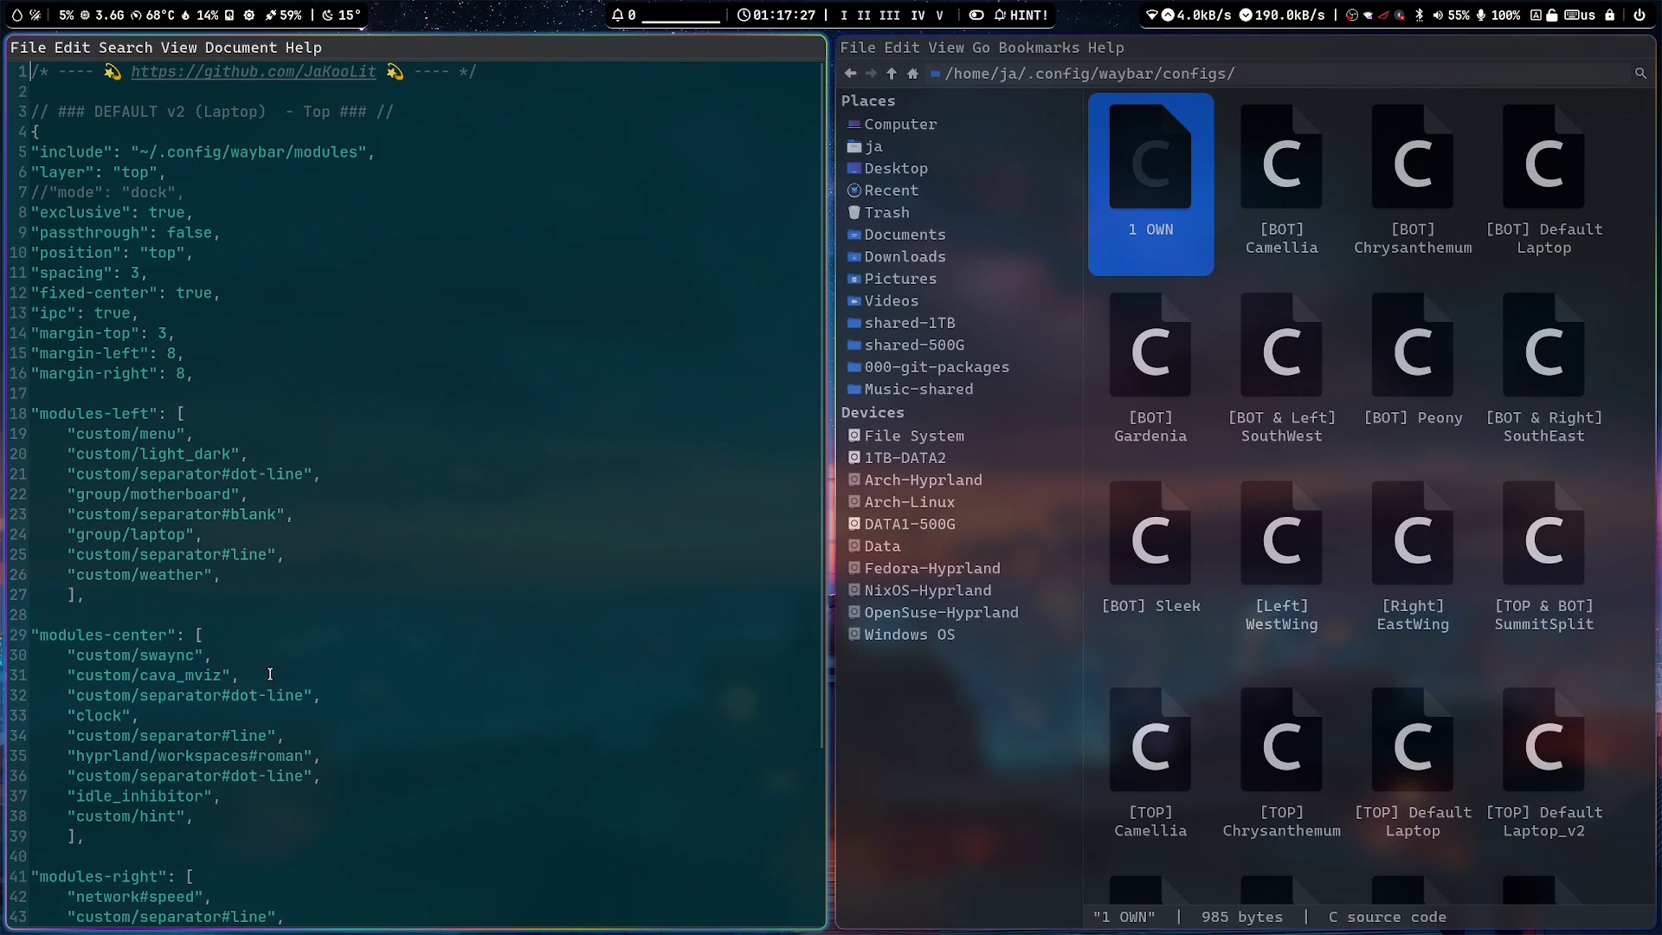
# - Delete the custom/cava_mviz line from the 1 OWN config and save
pyautogui.scroll(-2, 268, 668)
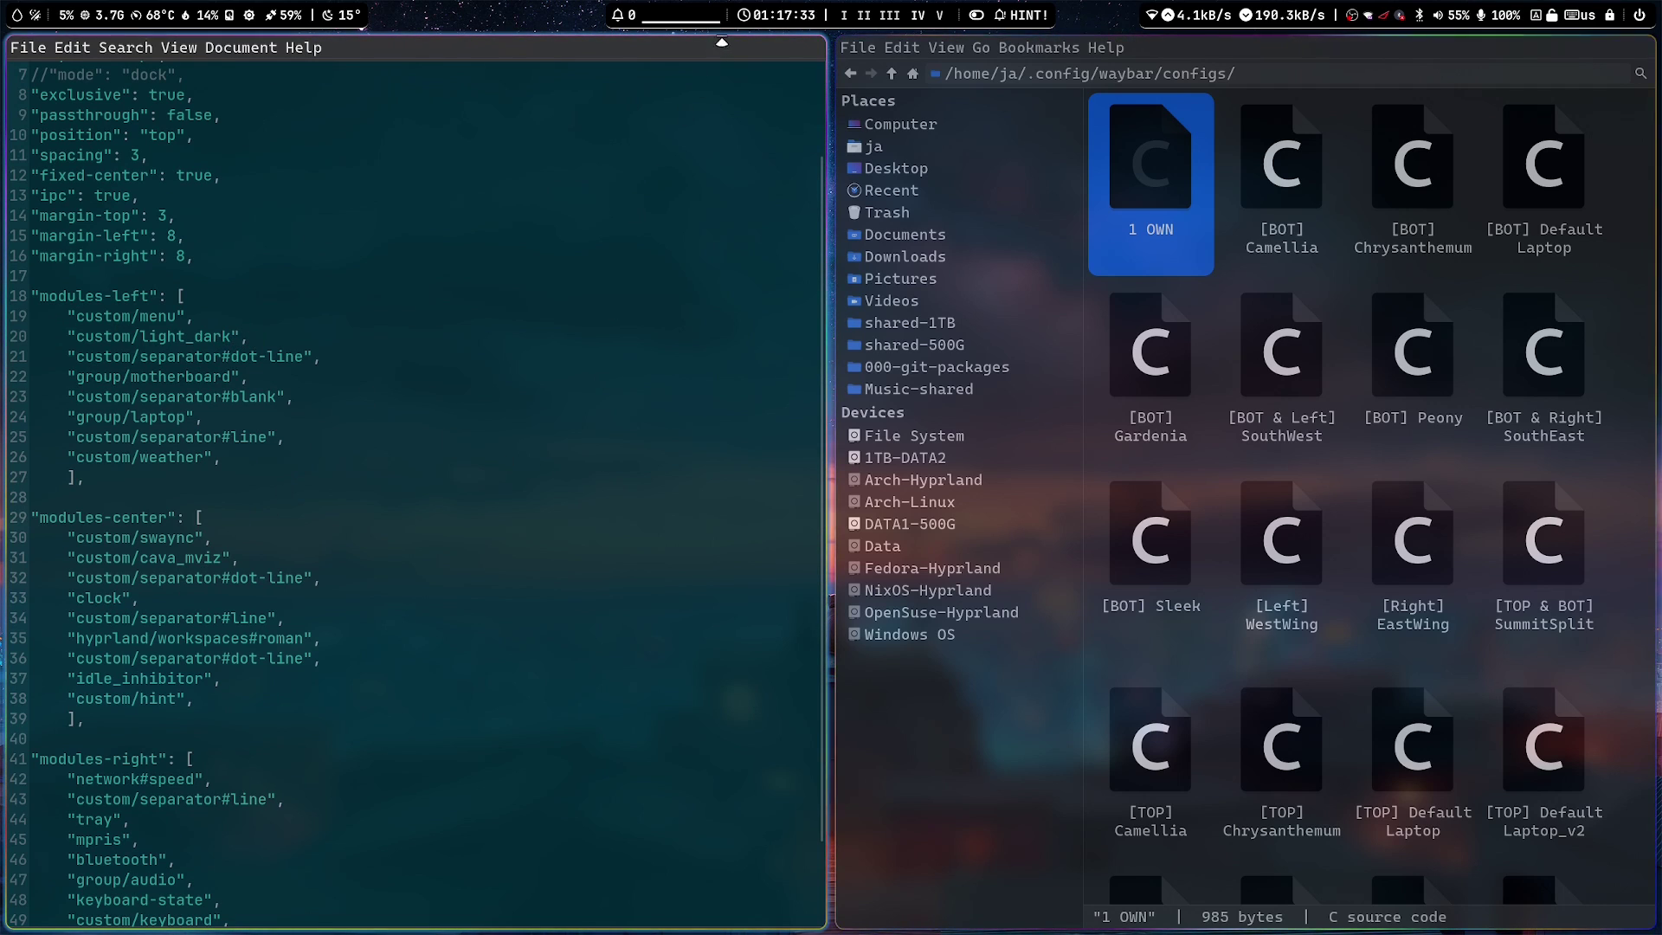
pyautogui.press('super+Right')
pyautogui.press('super+Left')
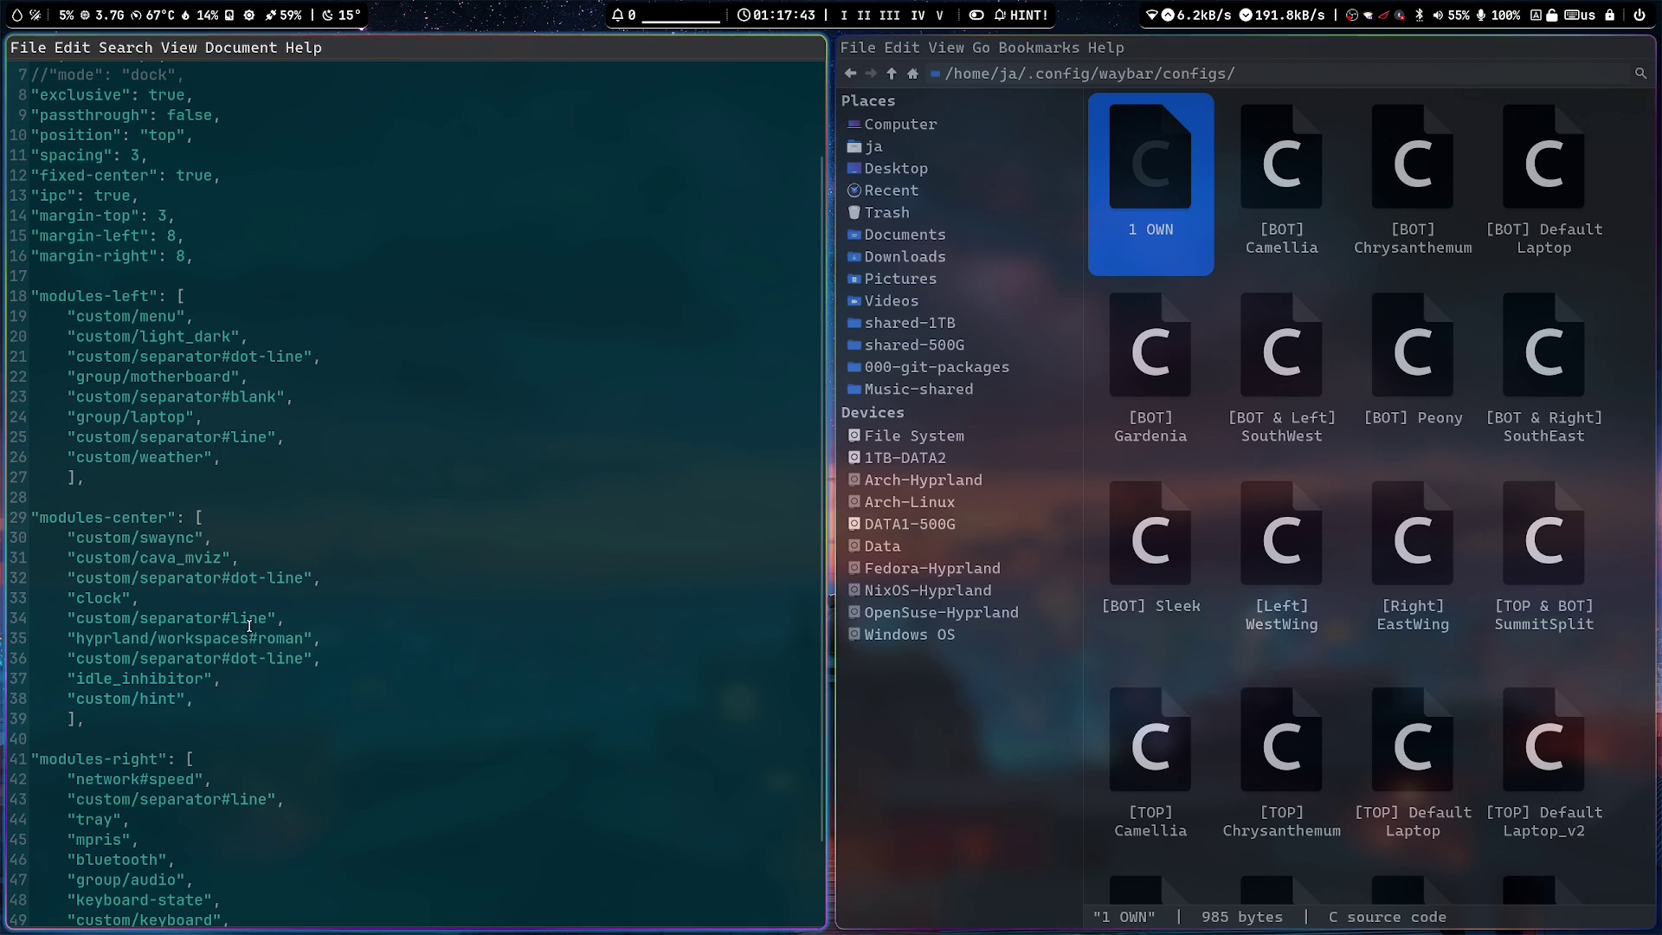
pyautogui.moveTo(242, 558); pyautogui.dragTo(28, 558)
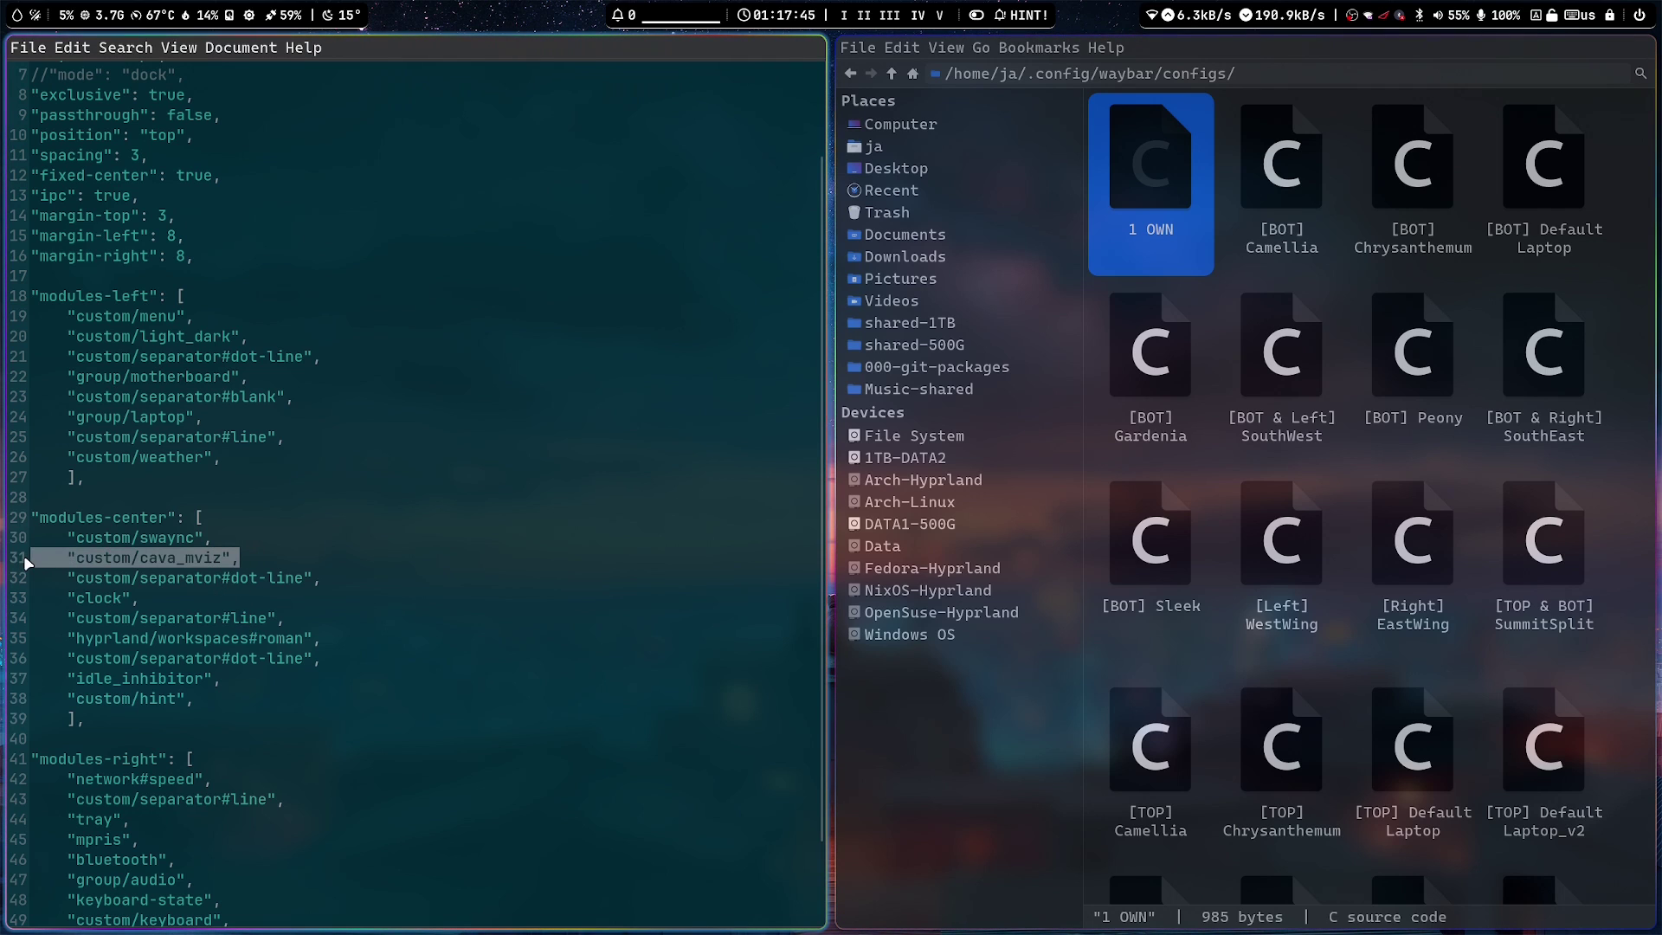
pyautogui.press('BackSpace')
pyautogui.press('BackSpace')
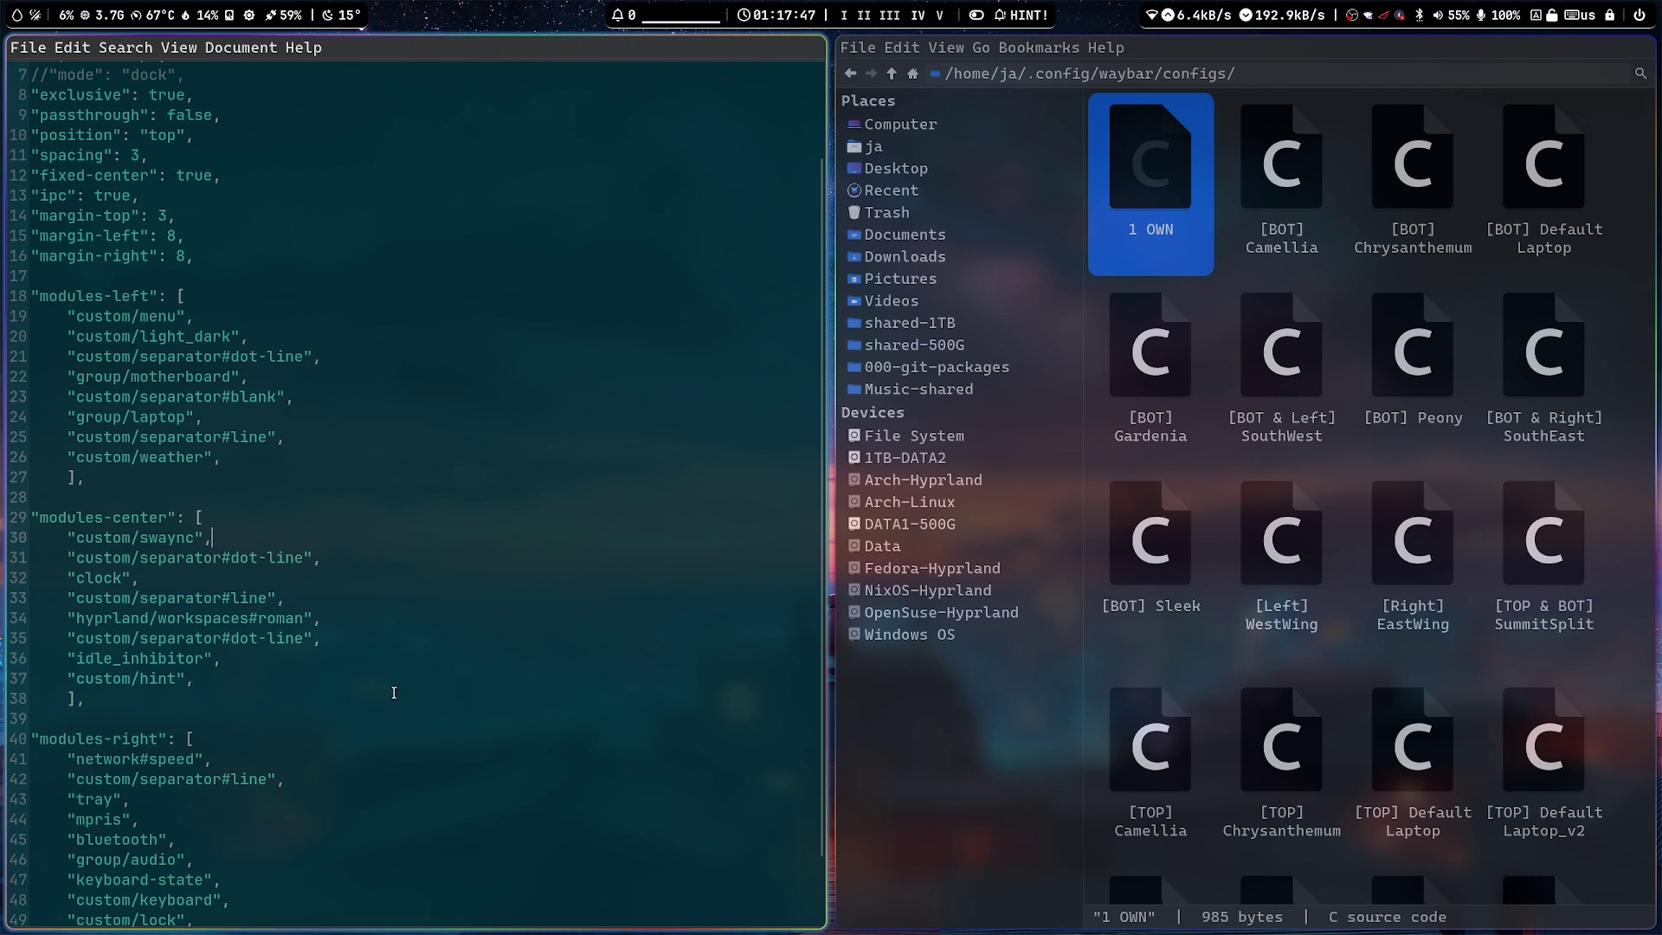
pyautogui.hotkey('ctrl', 's')
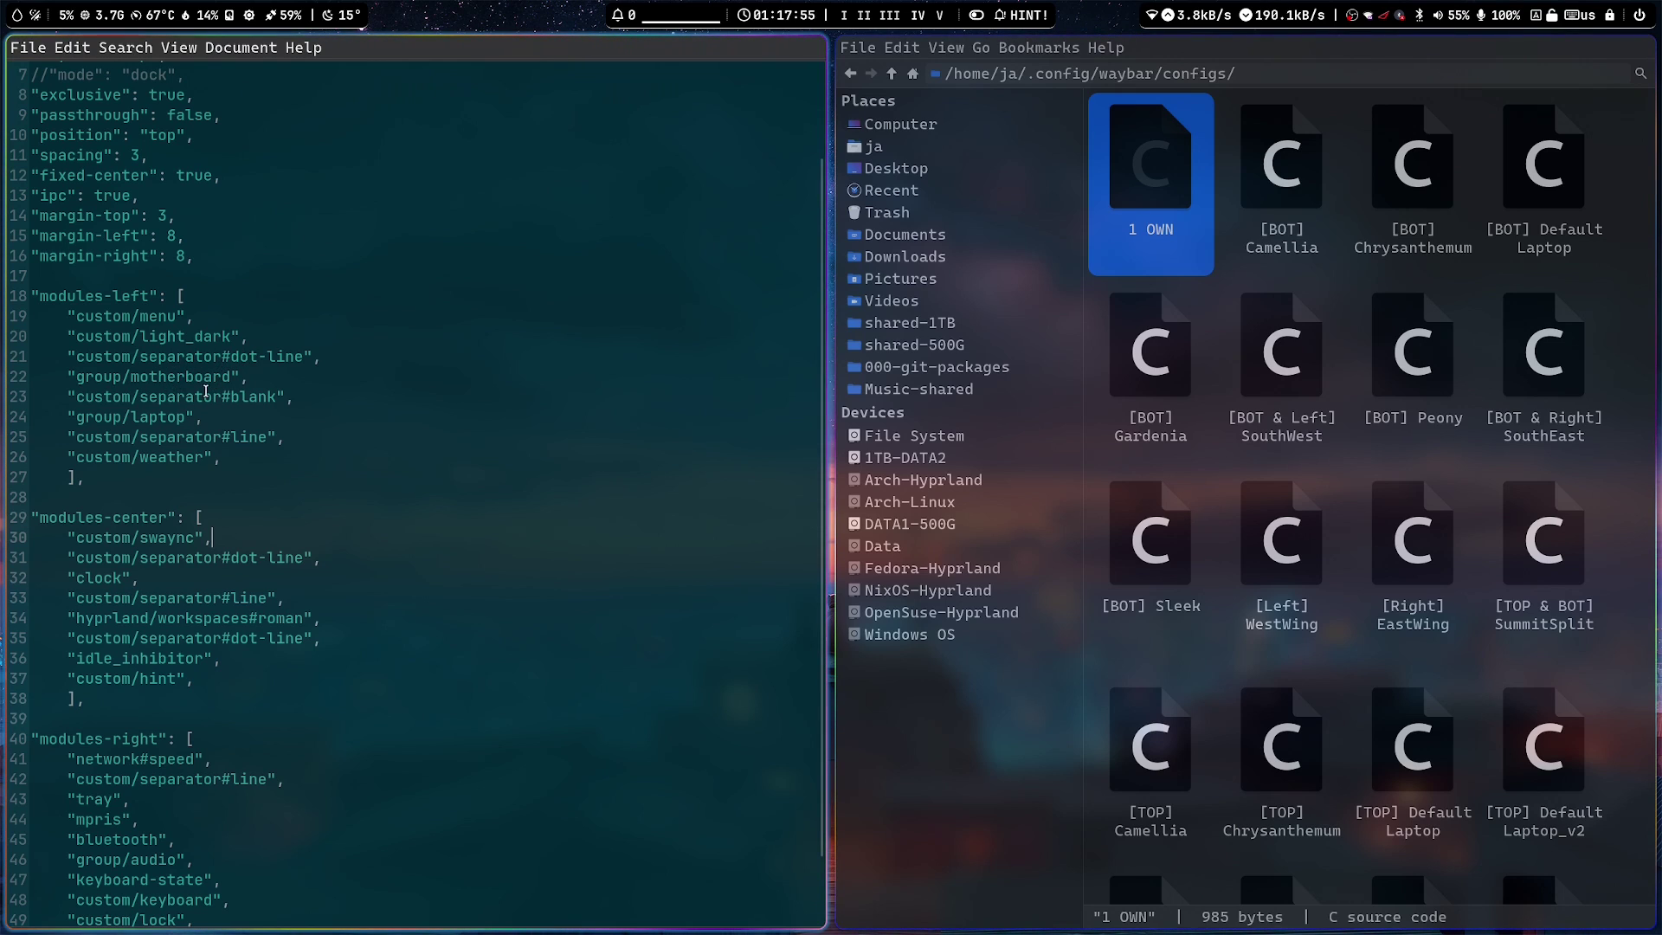
# - Delete the group/motherboard line, save, and confirm 1 OWN appears in the layout chooser
pyautogui.moveTo(248, 379); pyautogui.dragTo(34, 379)
pyautogui.press('BackSpace')
pyautogui.press('BackSpace')
pyautogui.hotkey('ctrl', 's')
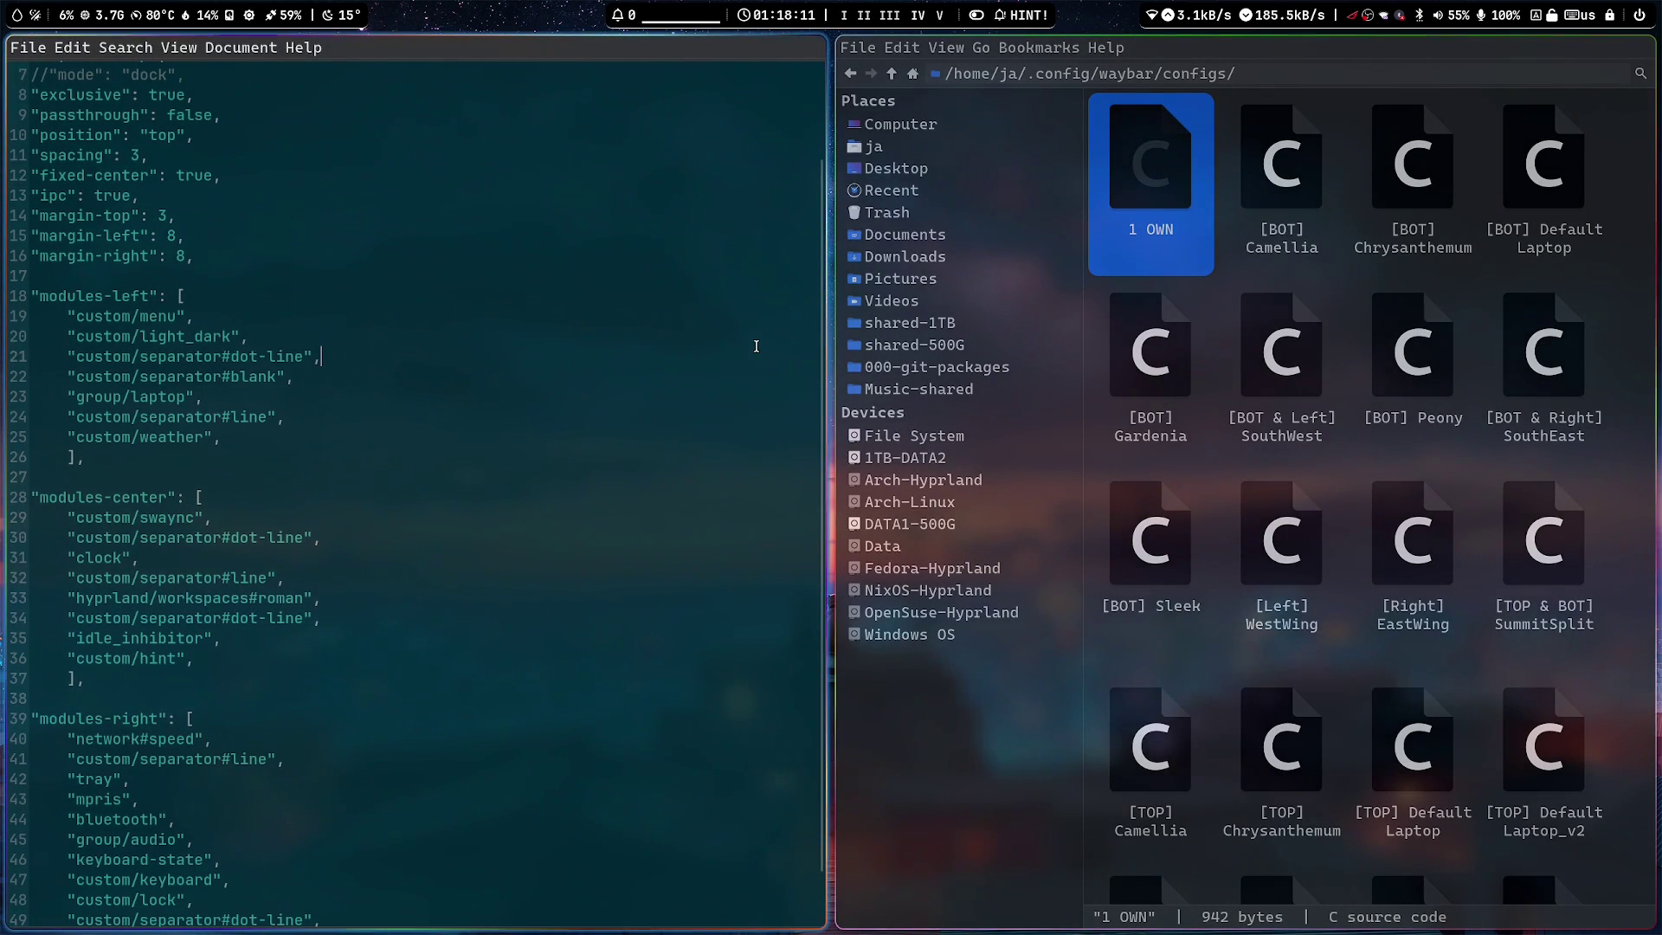
pyautogui.press('super+alt+b')
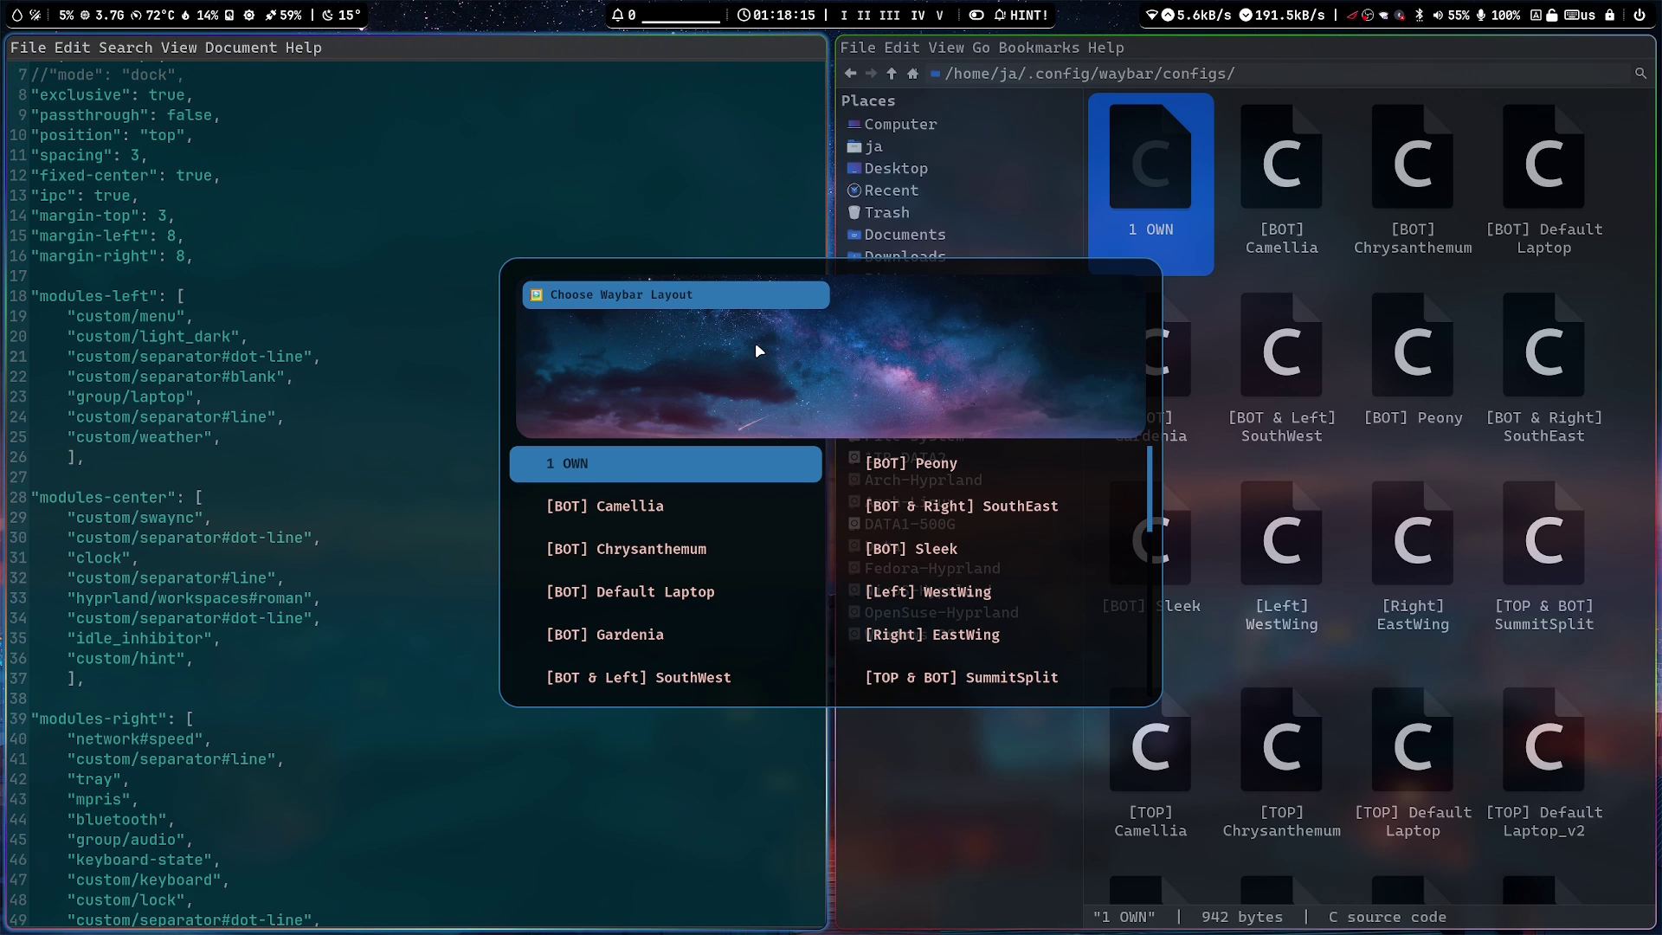
# - Apply the 1 OWN layout to Waybar, then select the modules include line in Mousepad
pyautogui.press('Escape')
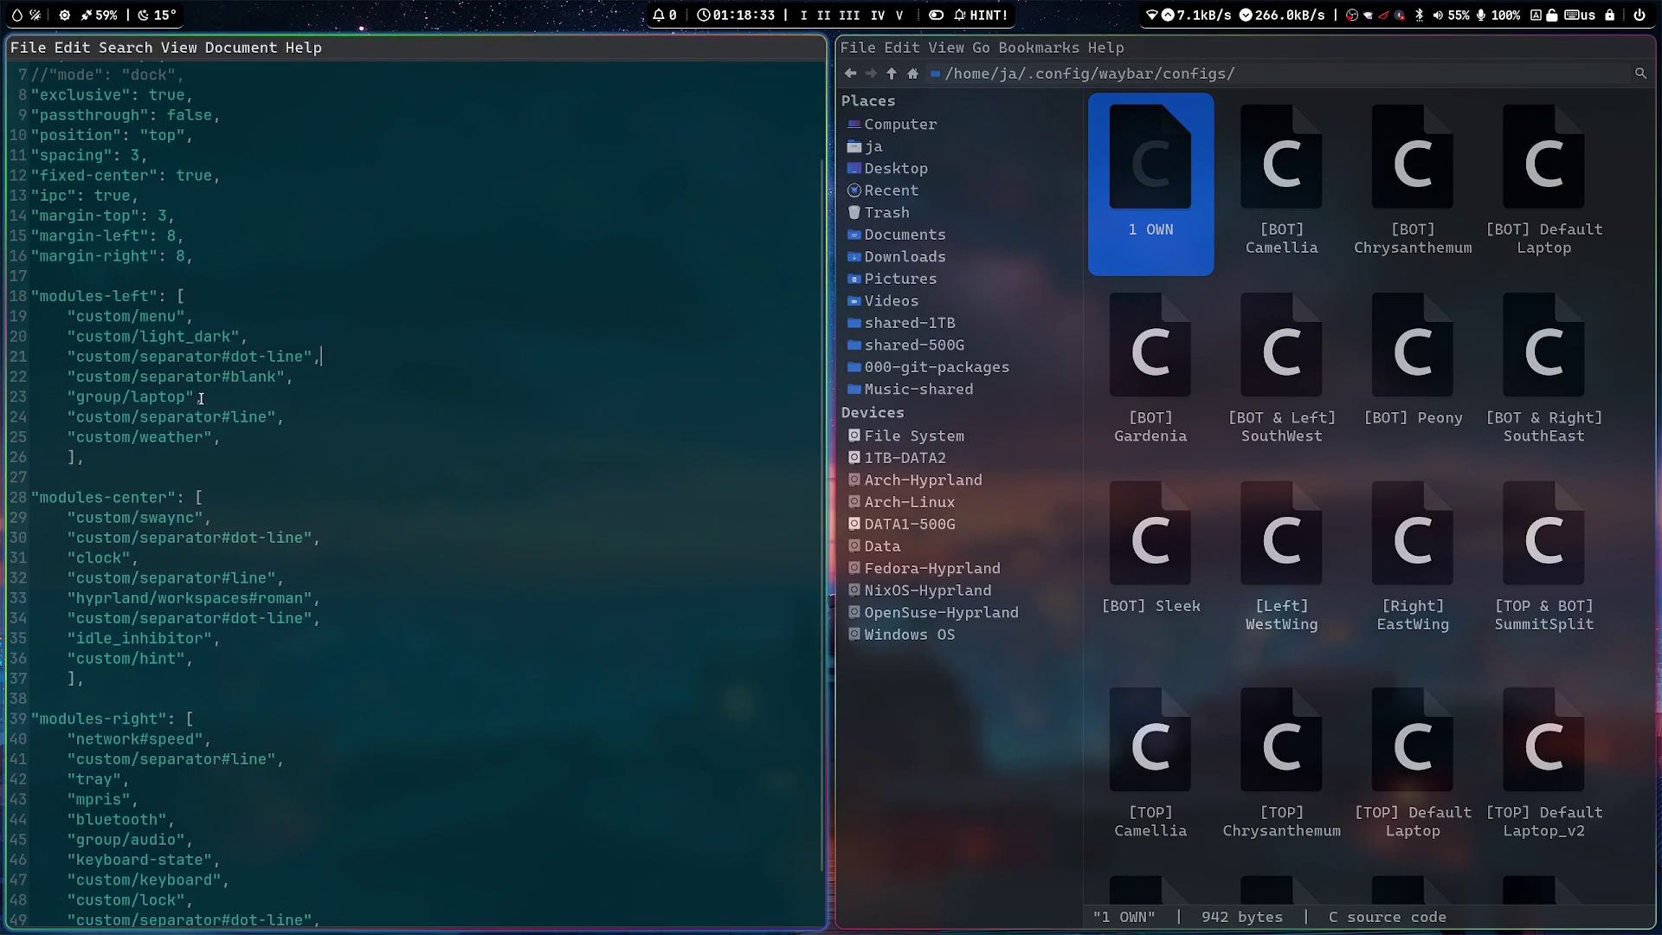
pyautogui.moveTo(195, 399); pyautogui.dragTo(76, 398)
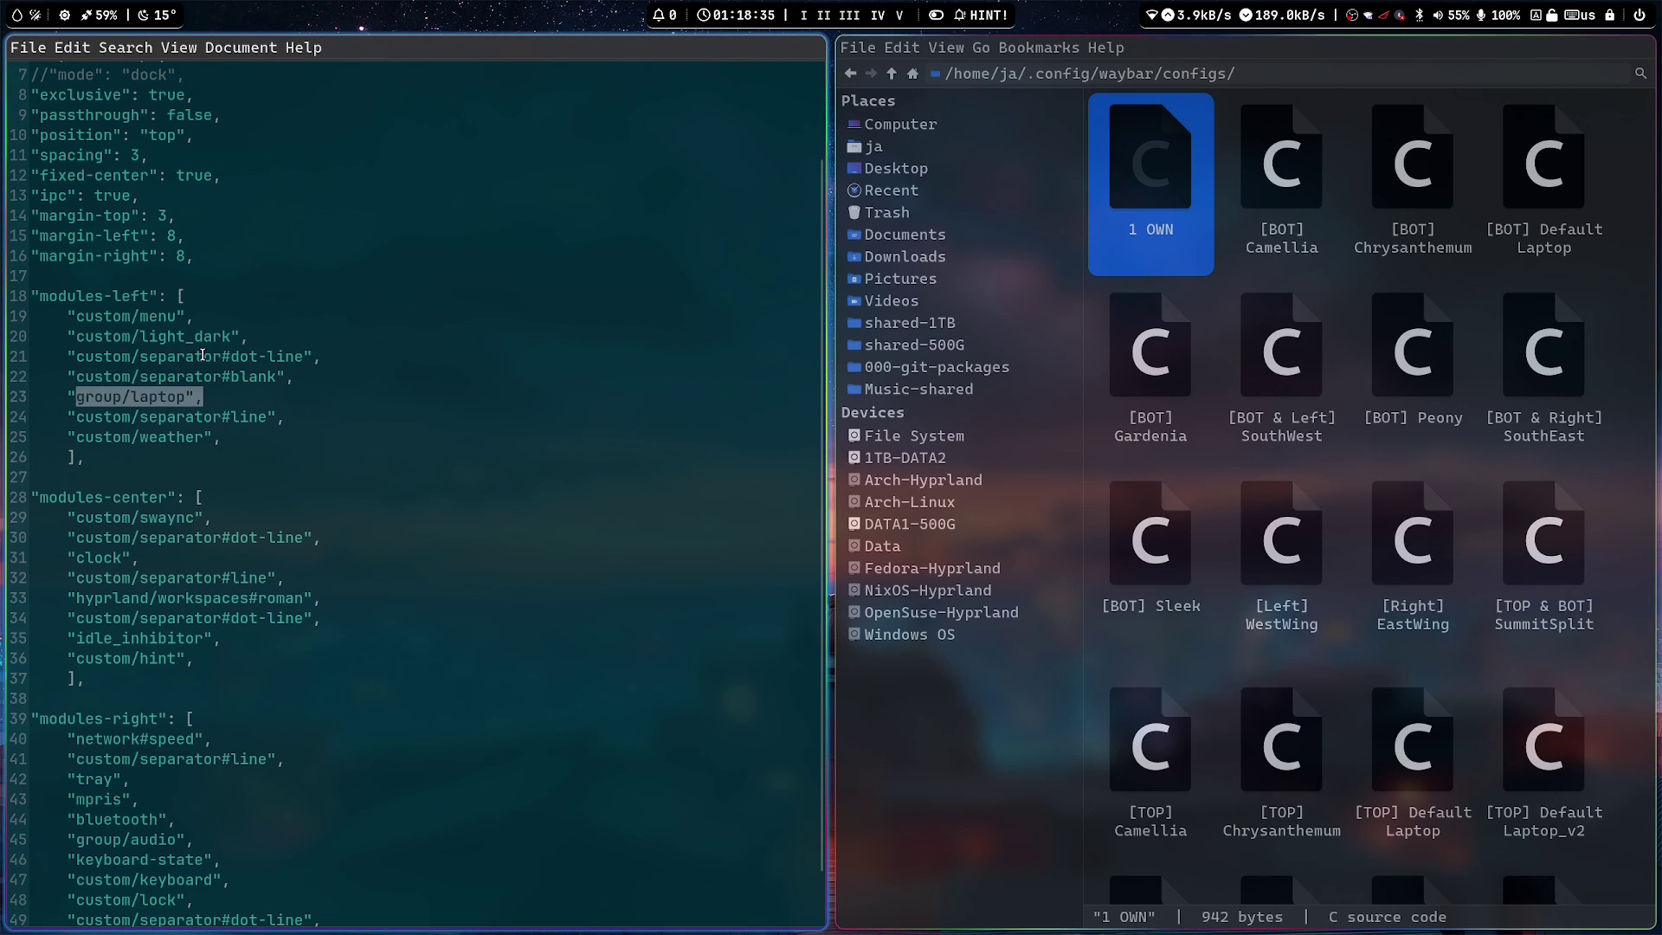
pyautogui.scroll(2, 197, 291)
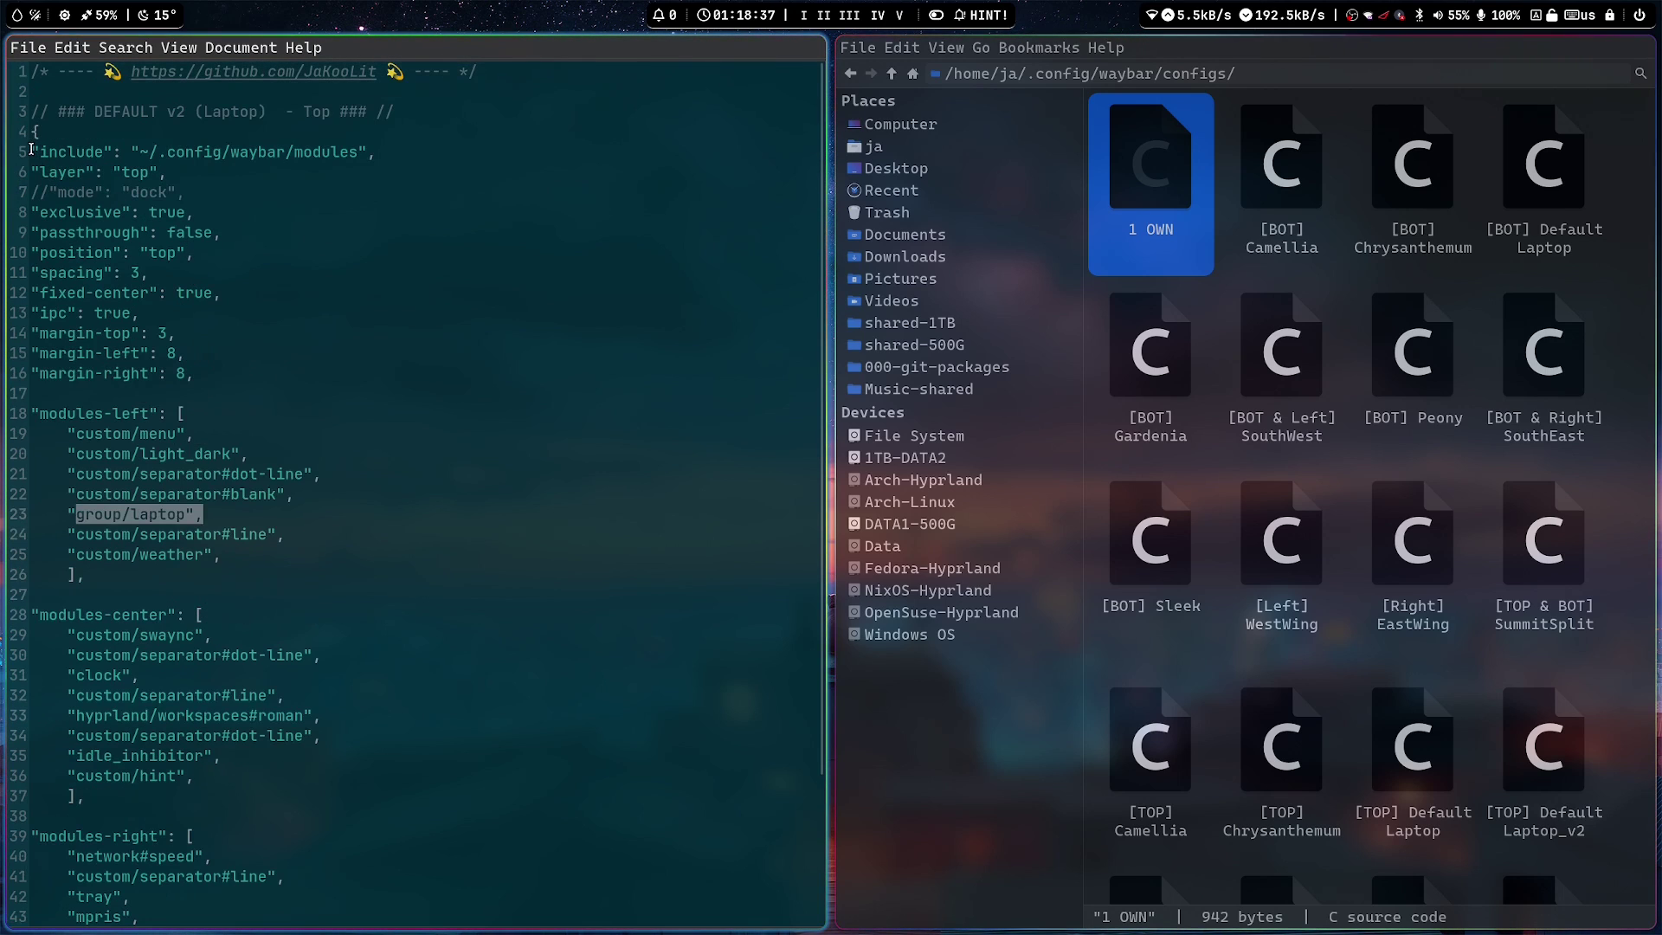
pyautogui.moveTo(32, 152); pyautogui.dragTo(367, 152)
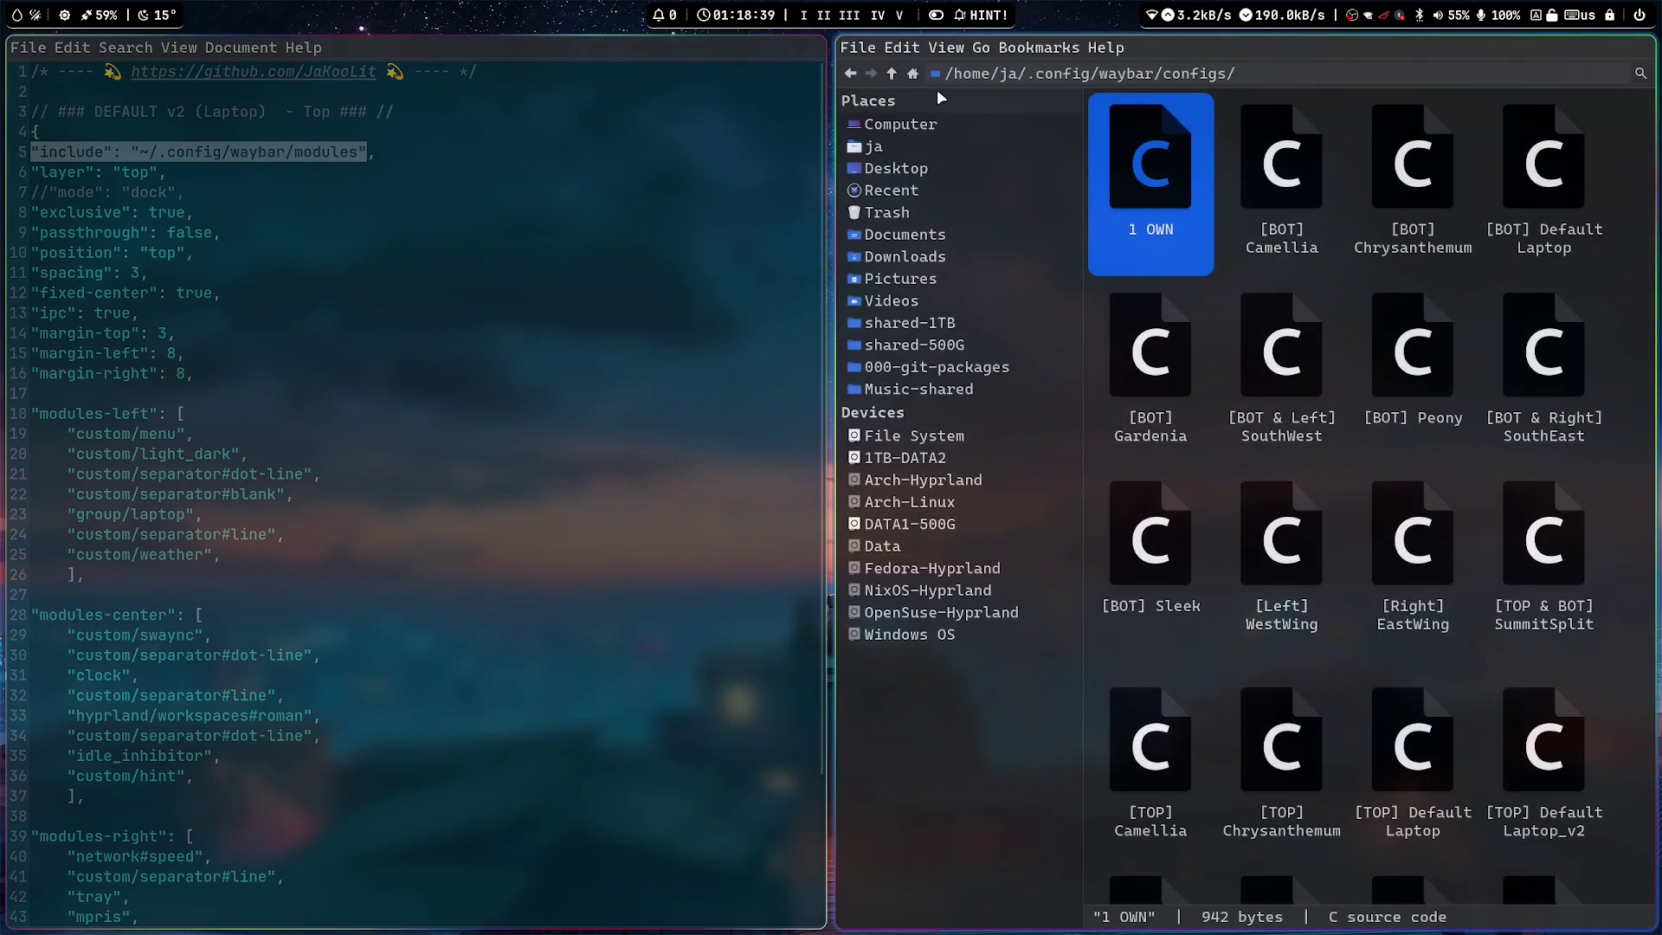
# - From the waybar folder, open the shared modules file in Mousepad
pyautogui.click(850, 75)
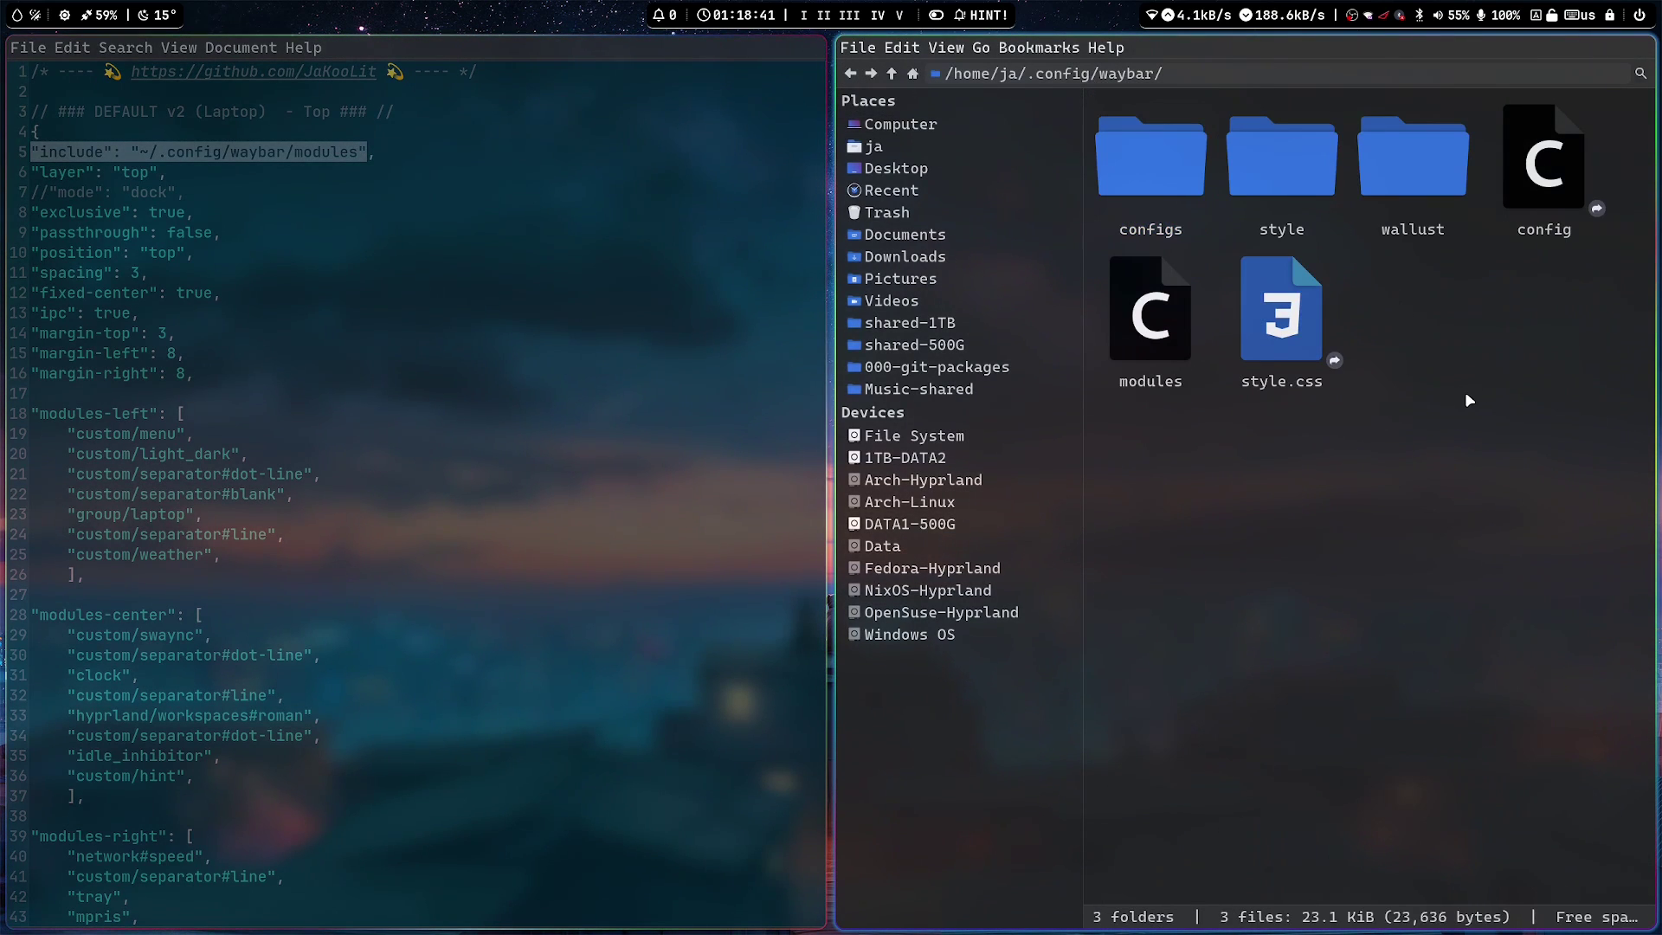
pyautogui.rightClick(1170, 375)
pyautogui.click(1189, 370)
# - Scroll through the modules file, then close its tab
pyautogui.scroll(-20, 415, 414)
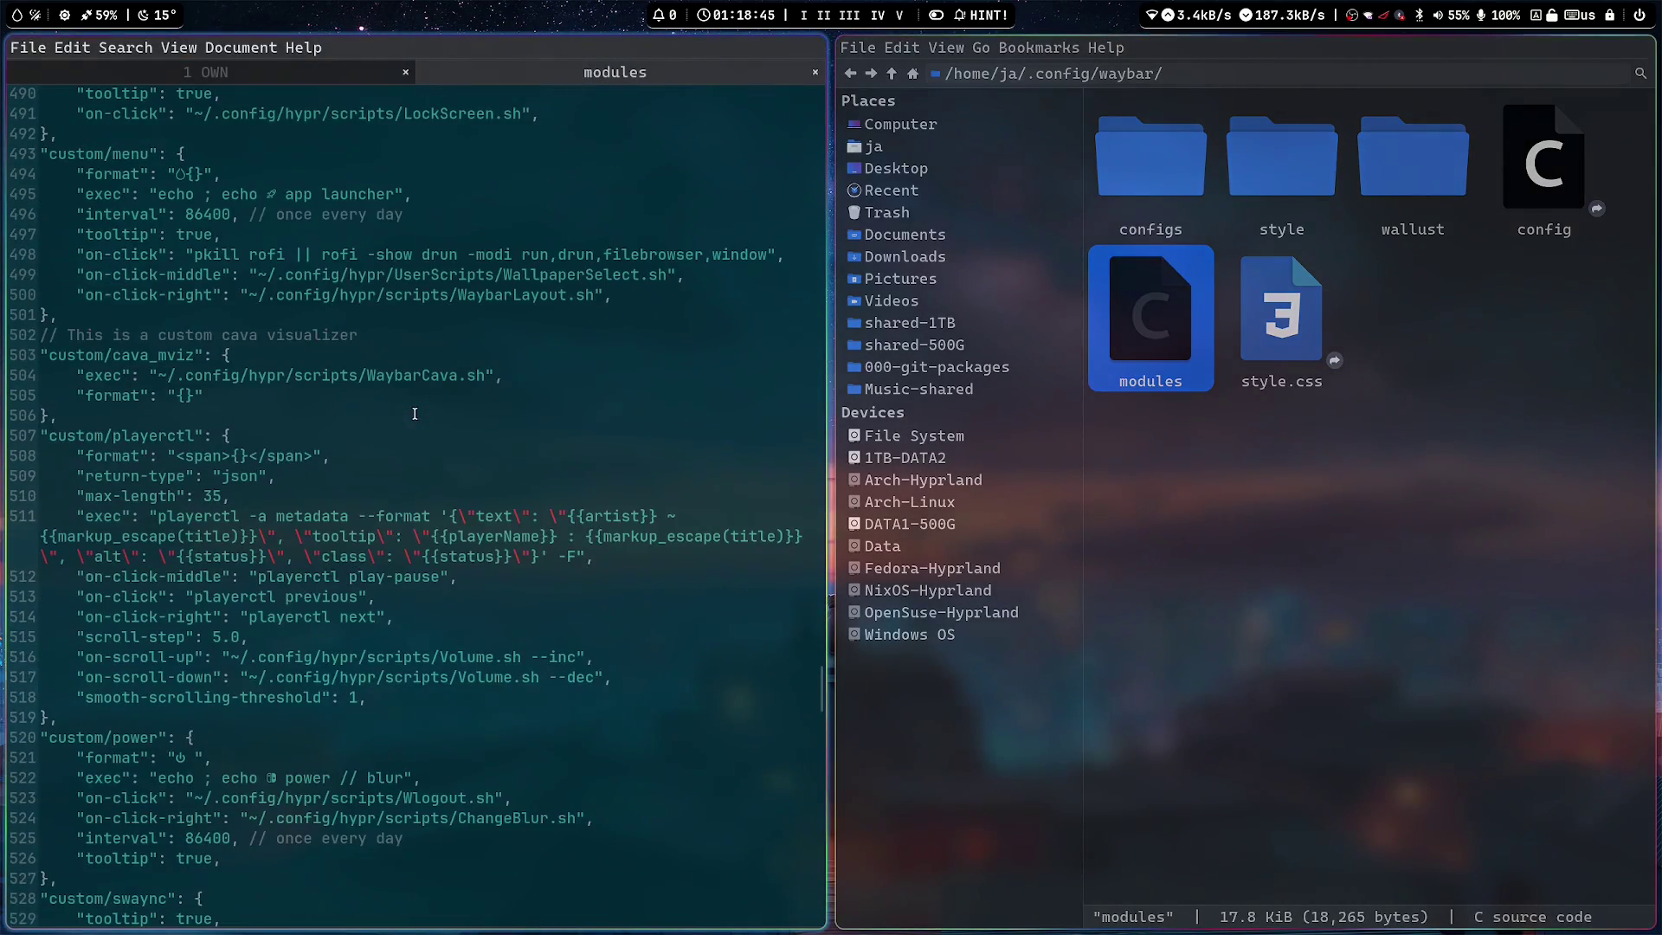
pyautogui.scroll(20, 414, 414)
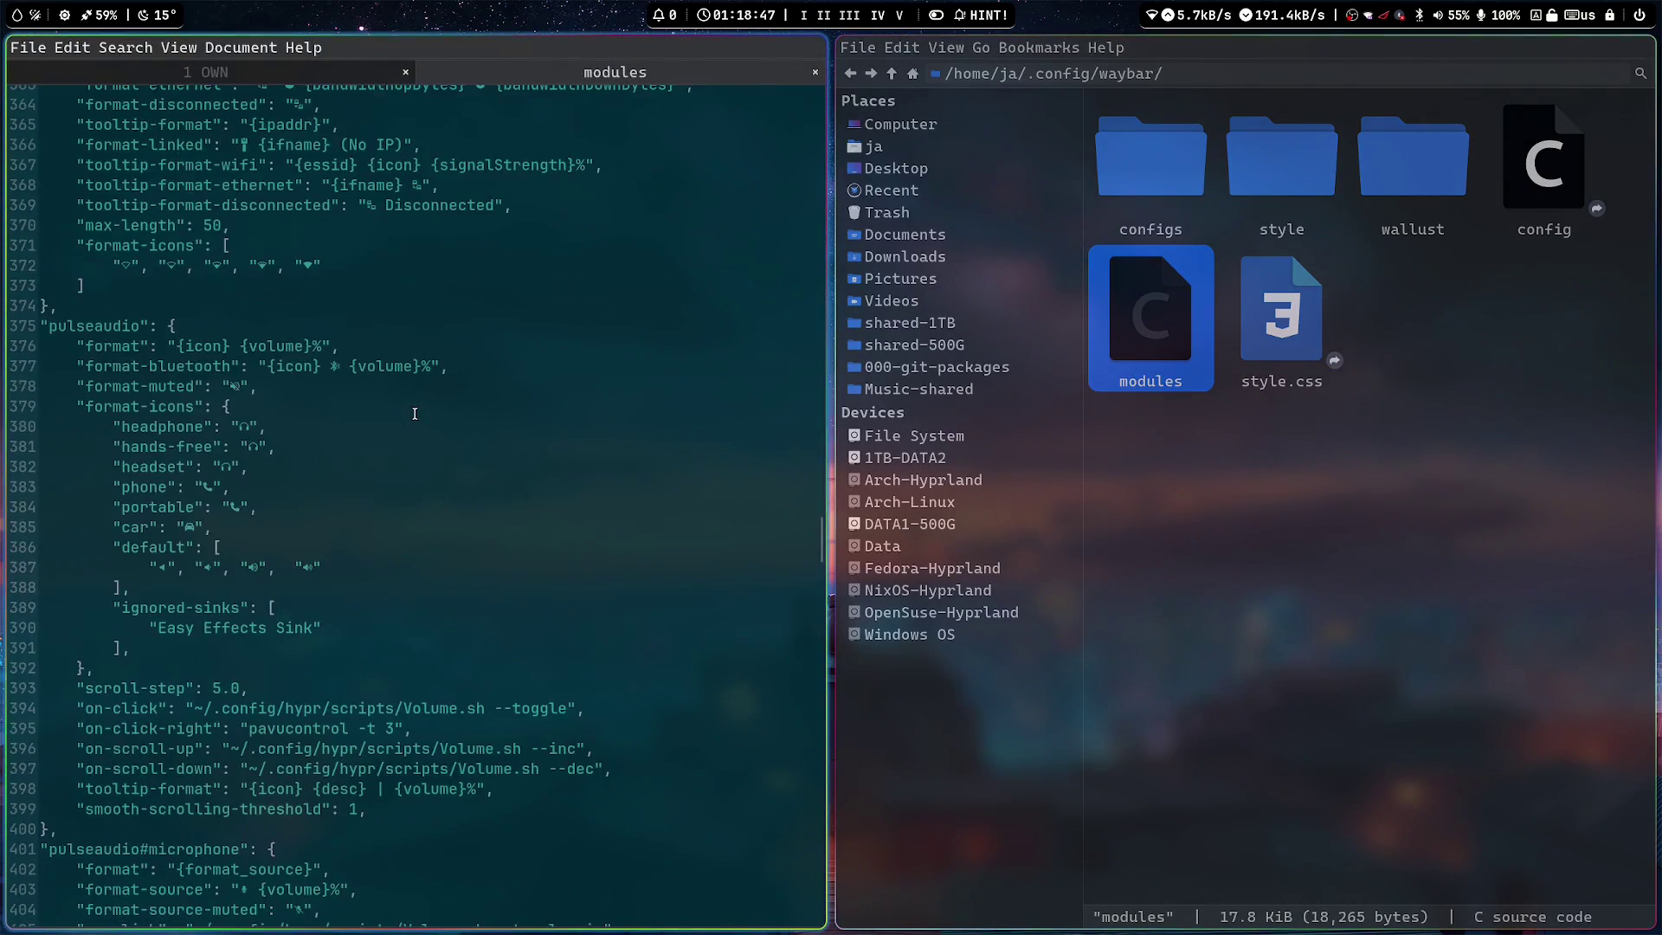
pyautogui.scroll(20, 414, 414)
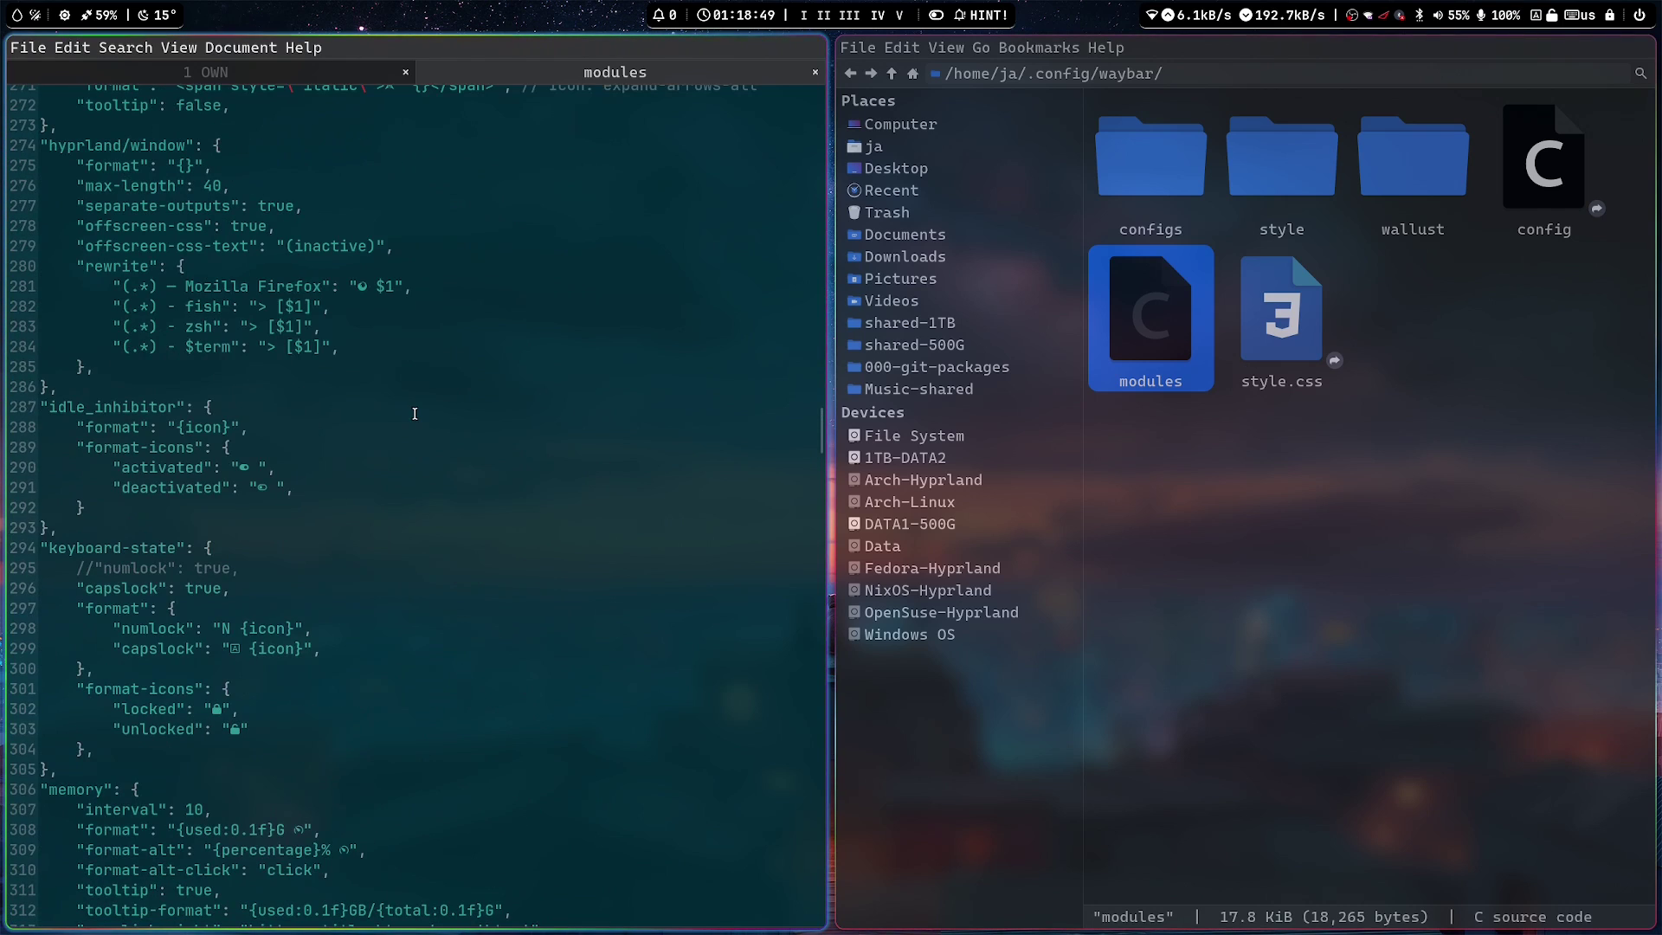
pyautogui.scroll(-8, 414, 413)
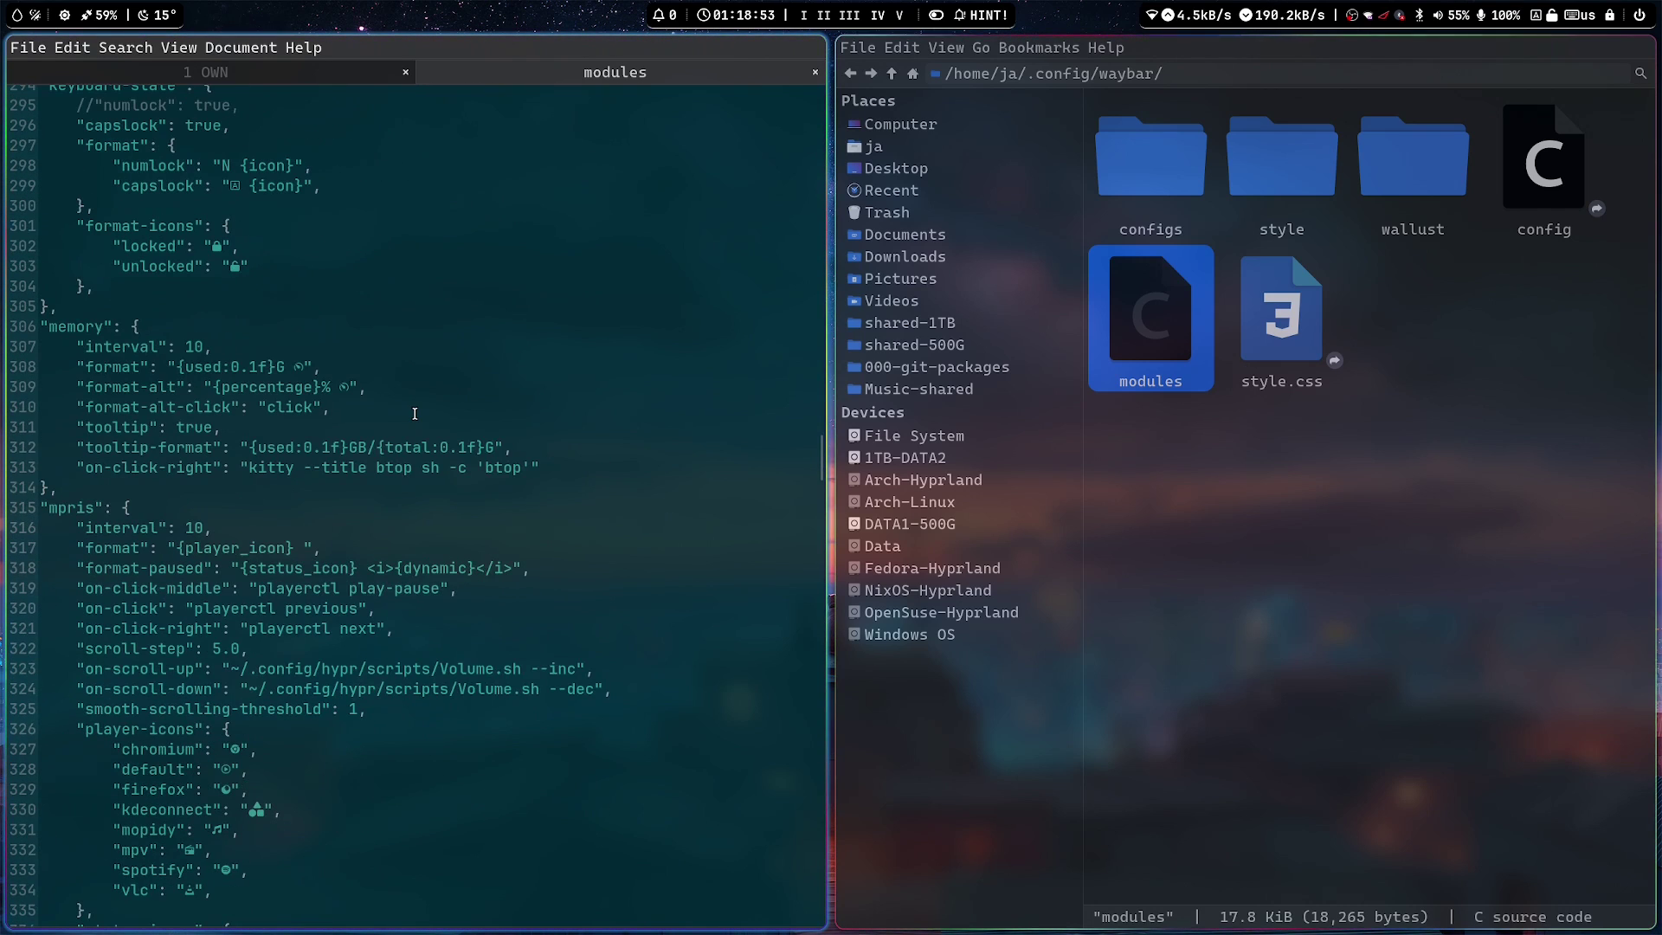
pyautogui.scroll(-4, 414, 414)
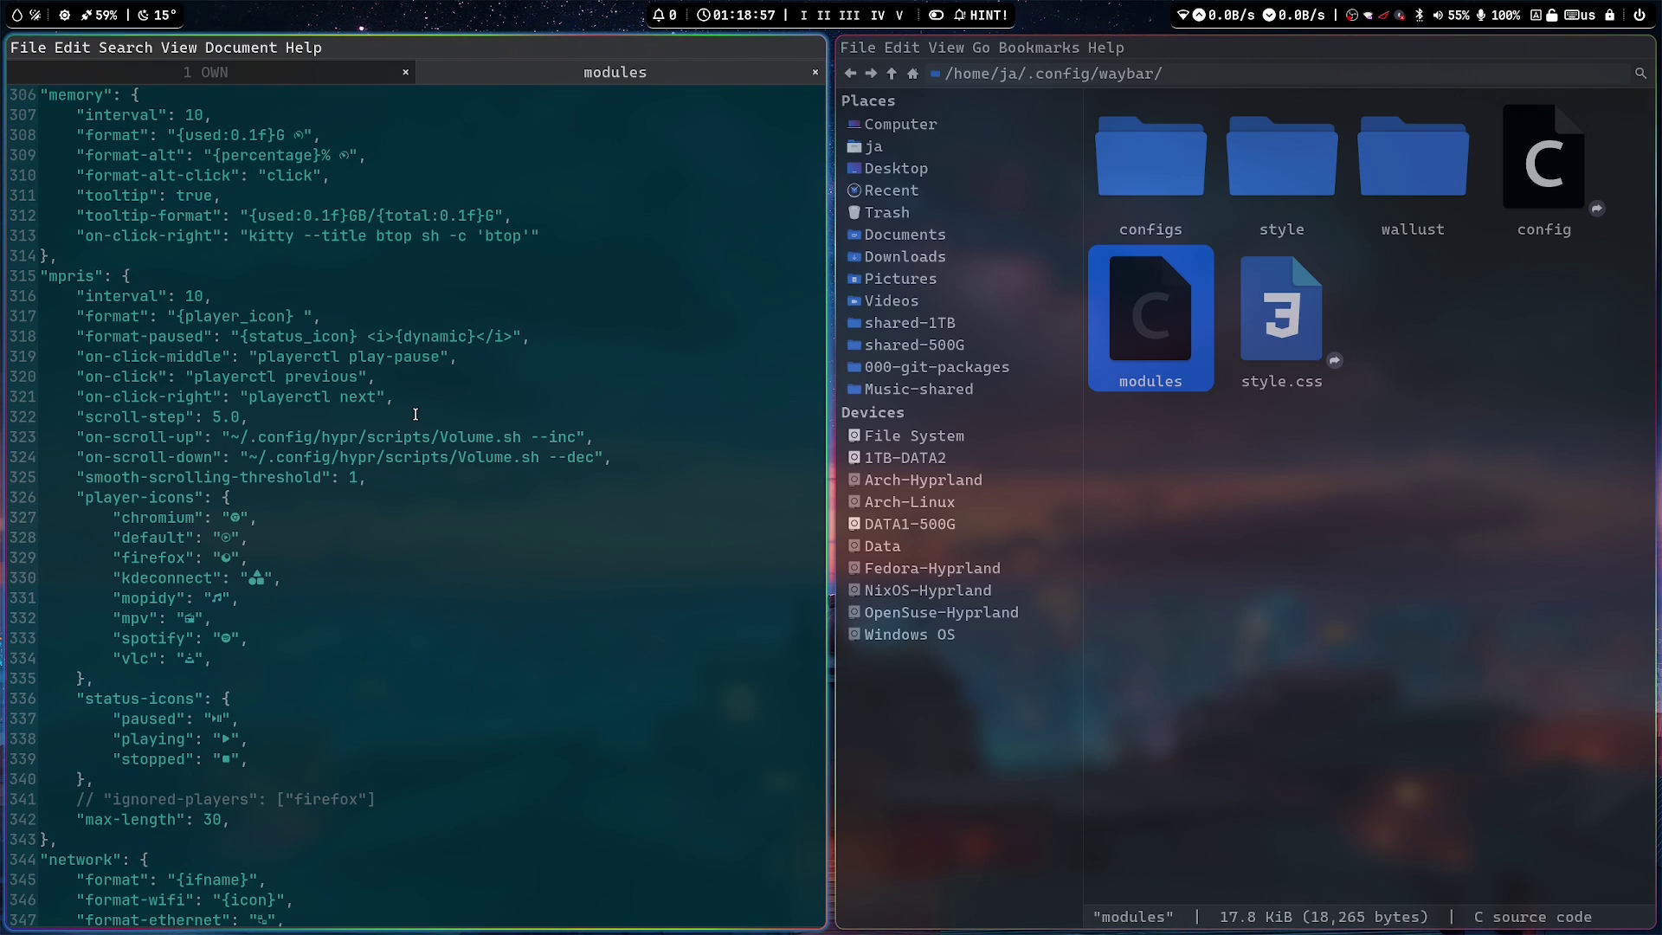
pyautogui.scroll(-4, 486, 544)
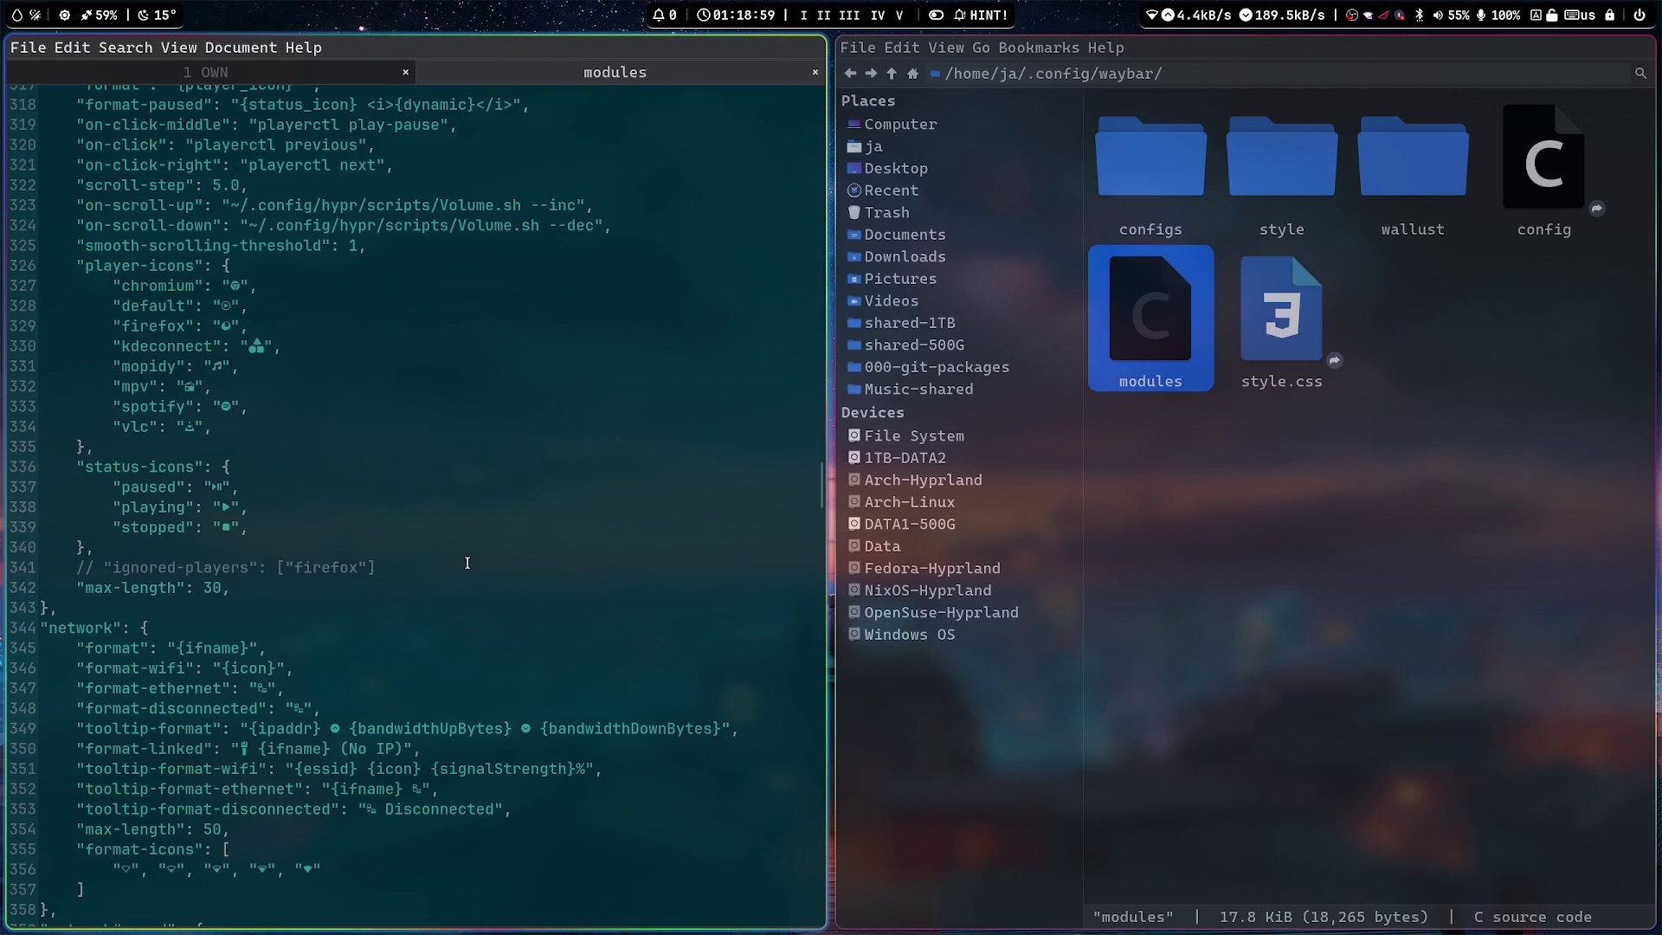
pyautogui.scroll(6, 467, 564)
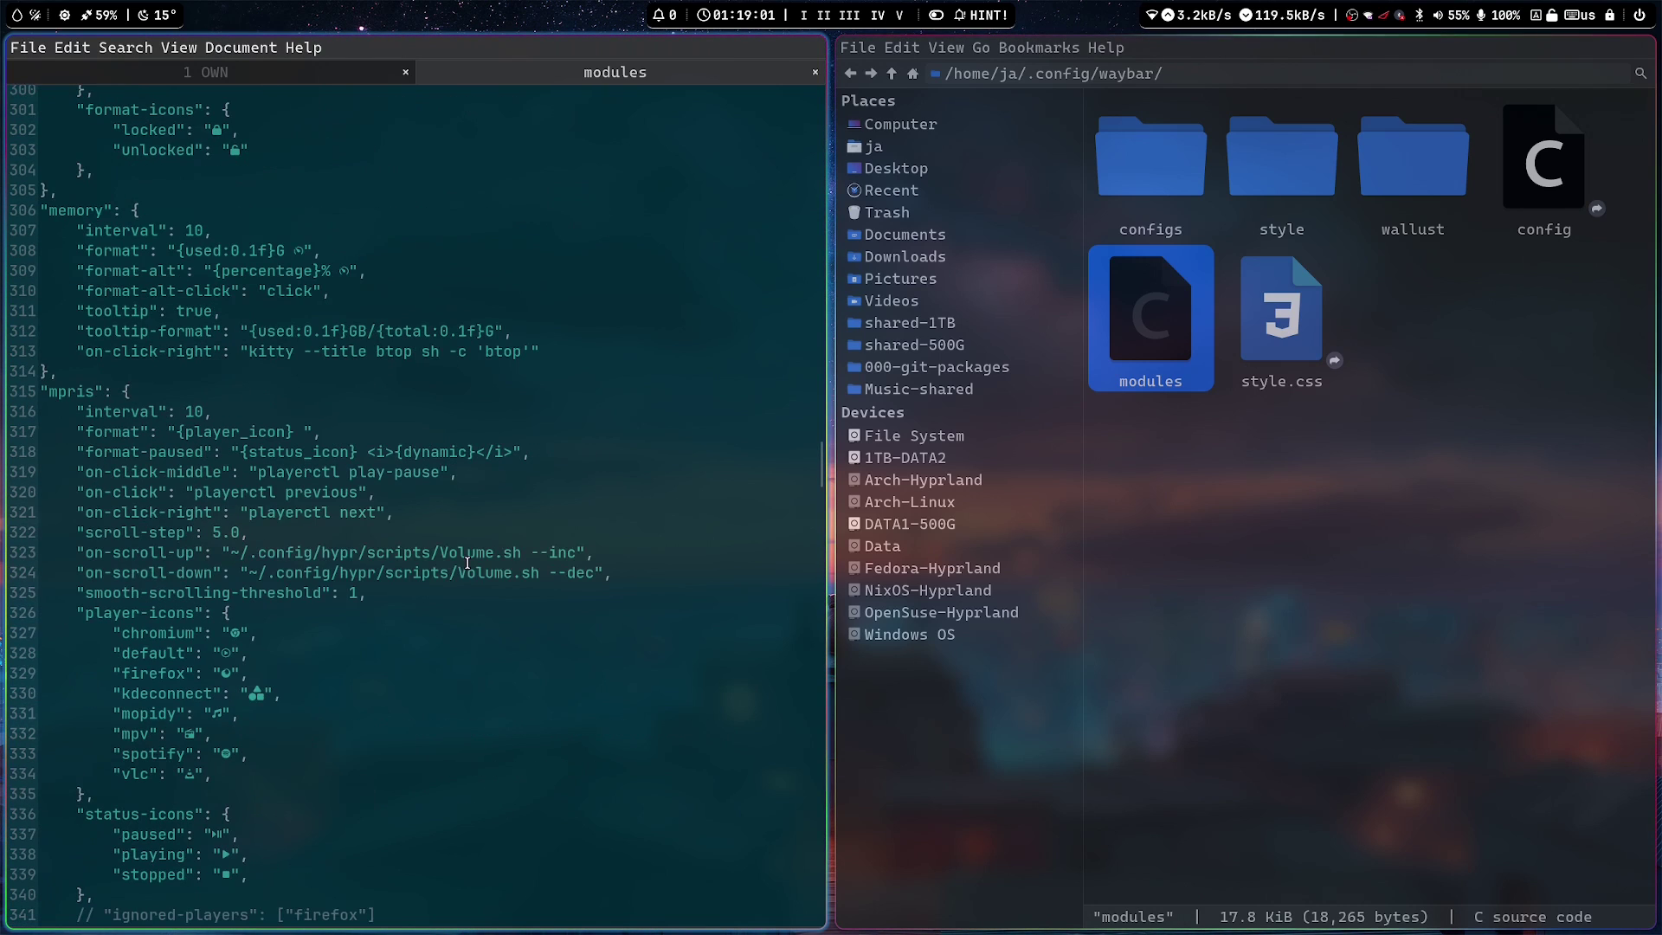
pyautogui.scroll(13, 468, 563)
pyautogui.click(815, 72)
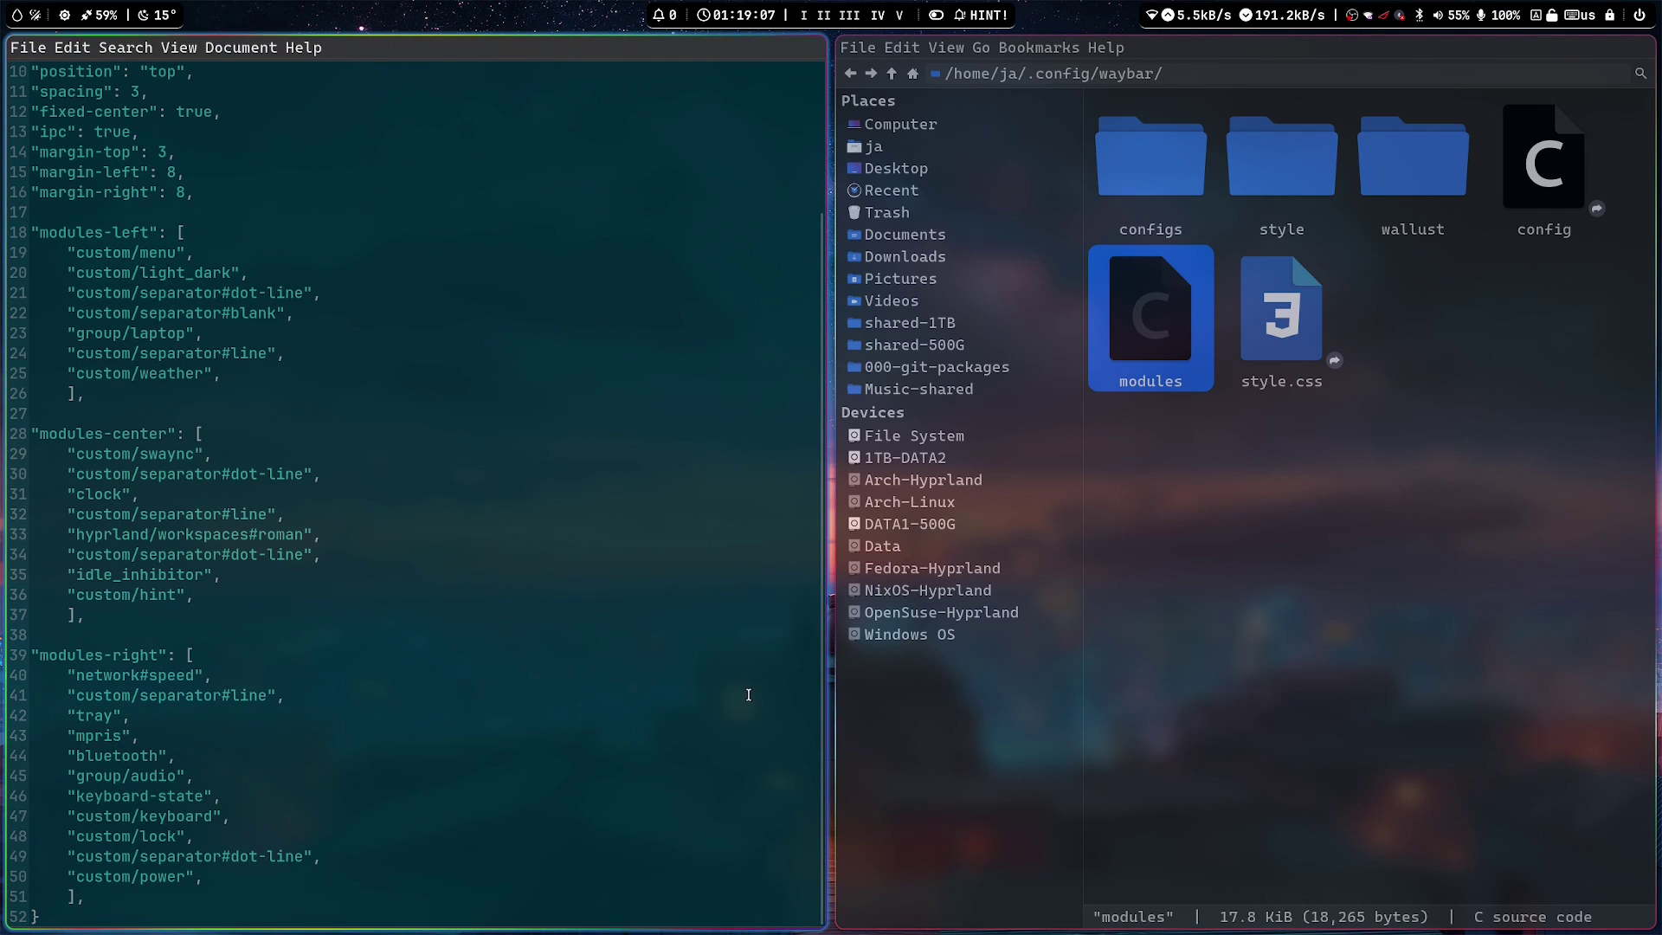
# - Delete the network#speed entry on line 40 of modules-right and save the 1 OWN config
pyautogui.moveTo(215, 680); pyautogui.dragTo(33, 681)
pyautogui.press('BackSpace')
pyautogui.press('BackSpace')
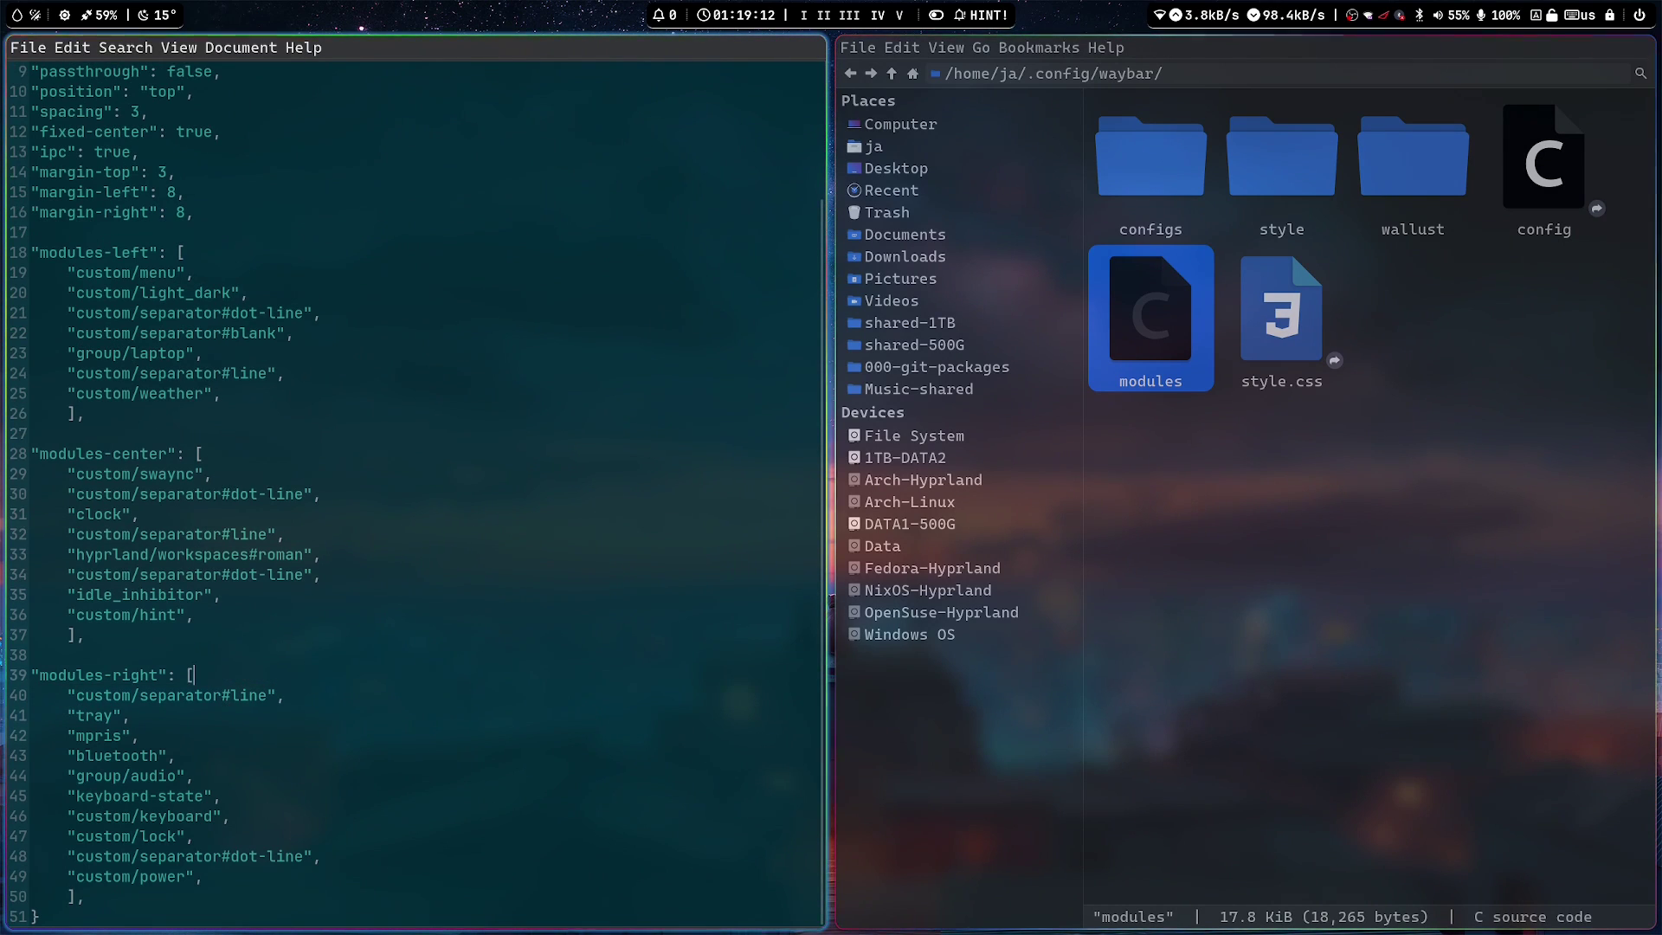
pyautogui.hotkey('ctrl', 's')
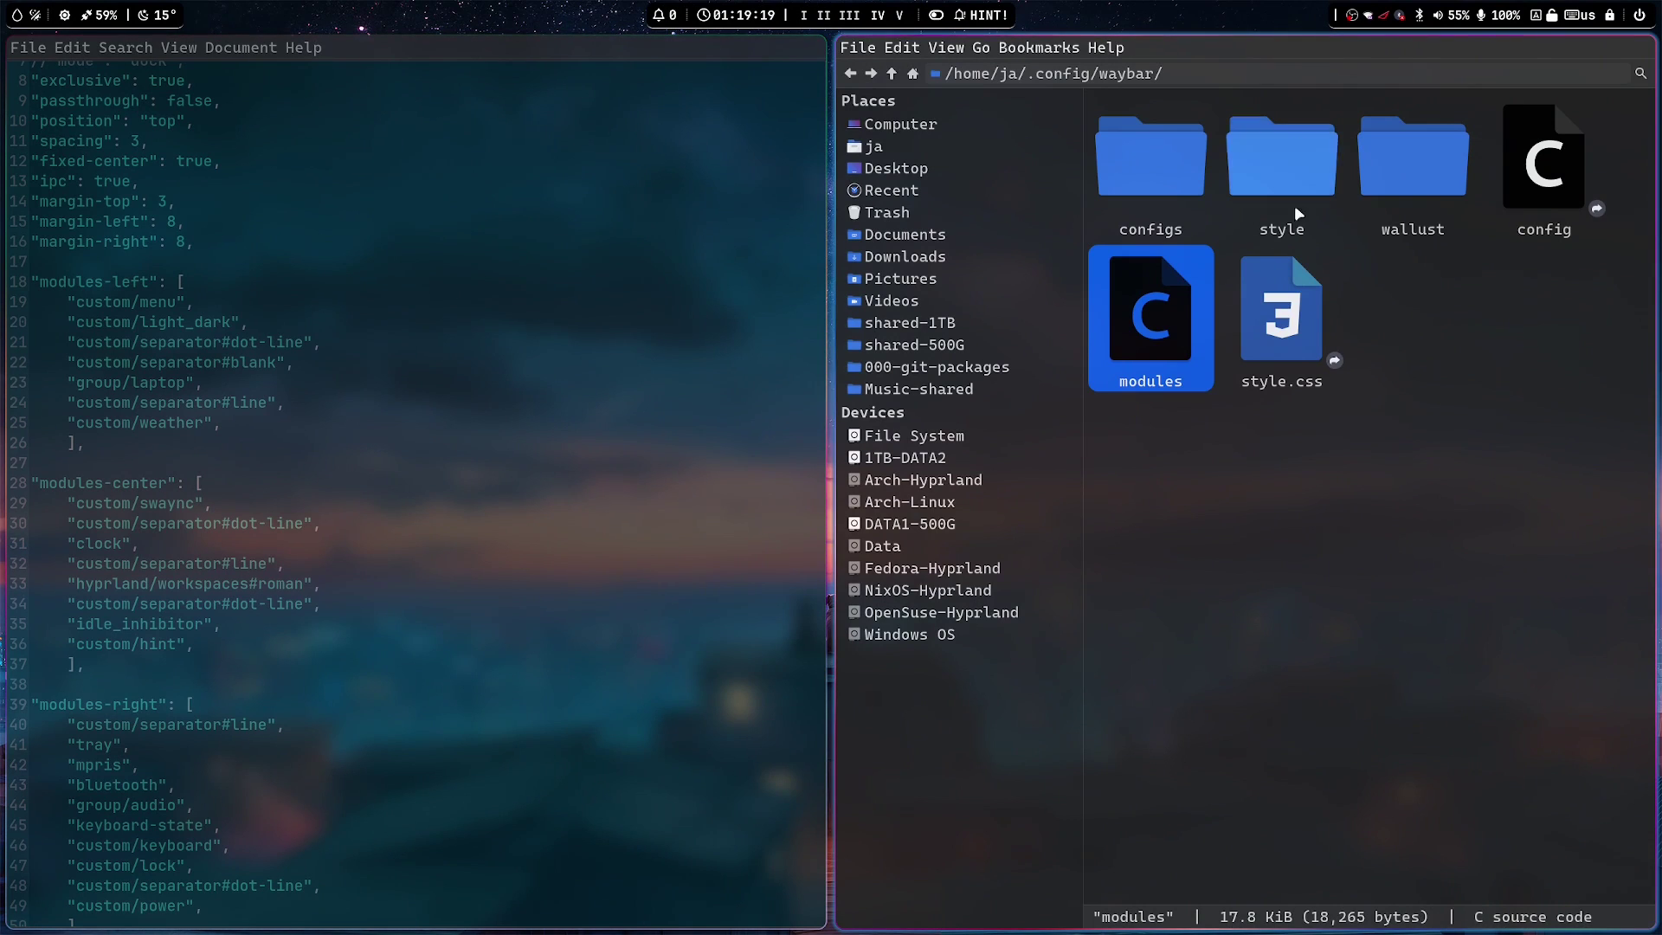
# - Try the [BOT] Camellia Waybar layout, then switch back to the 1 OWN layout
pyautogui.click(1160, 206)
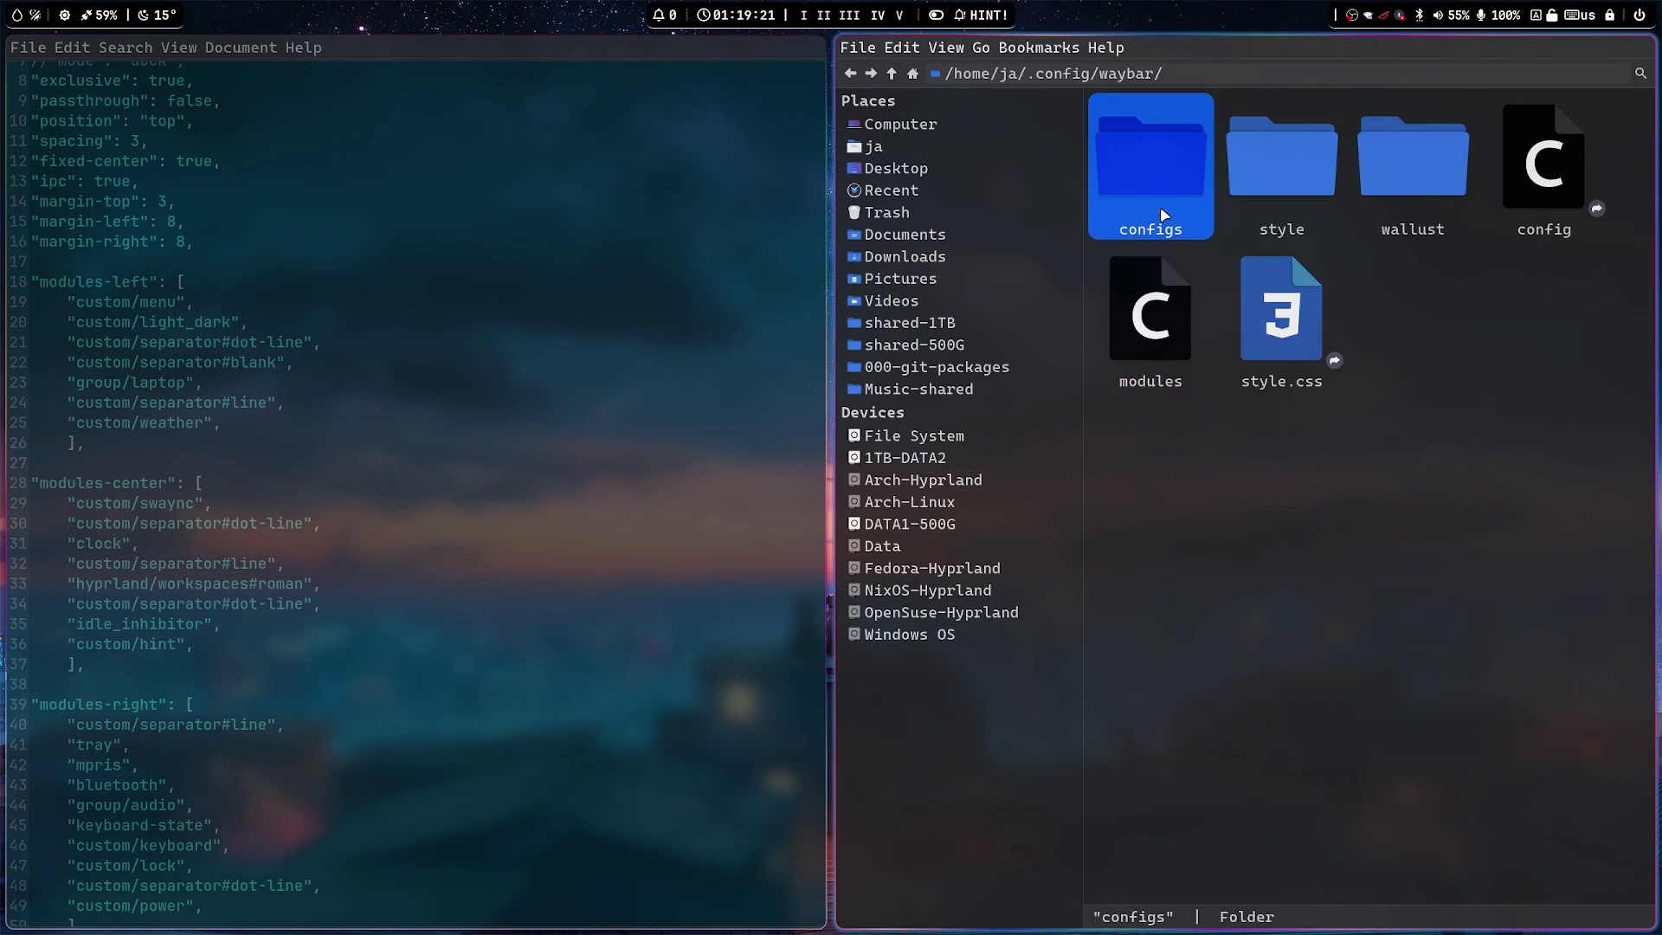
pyautogui.press('super+alt+b')
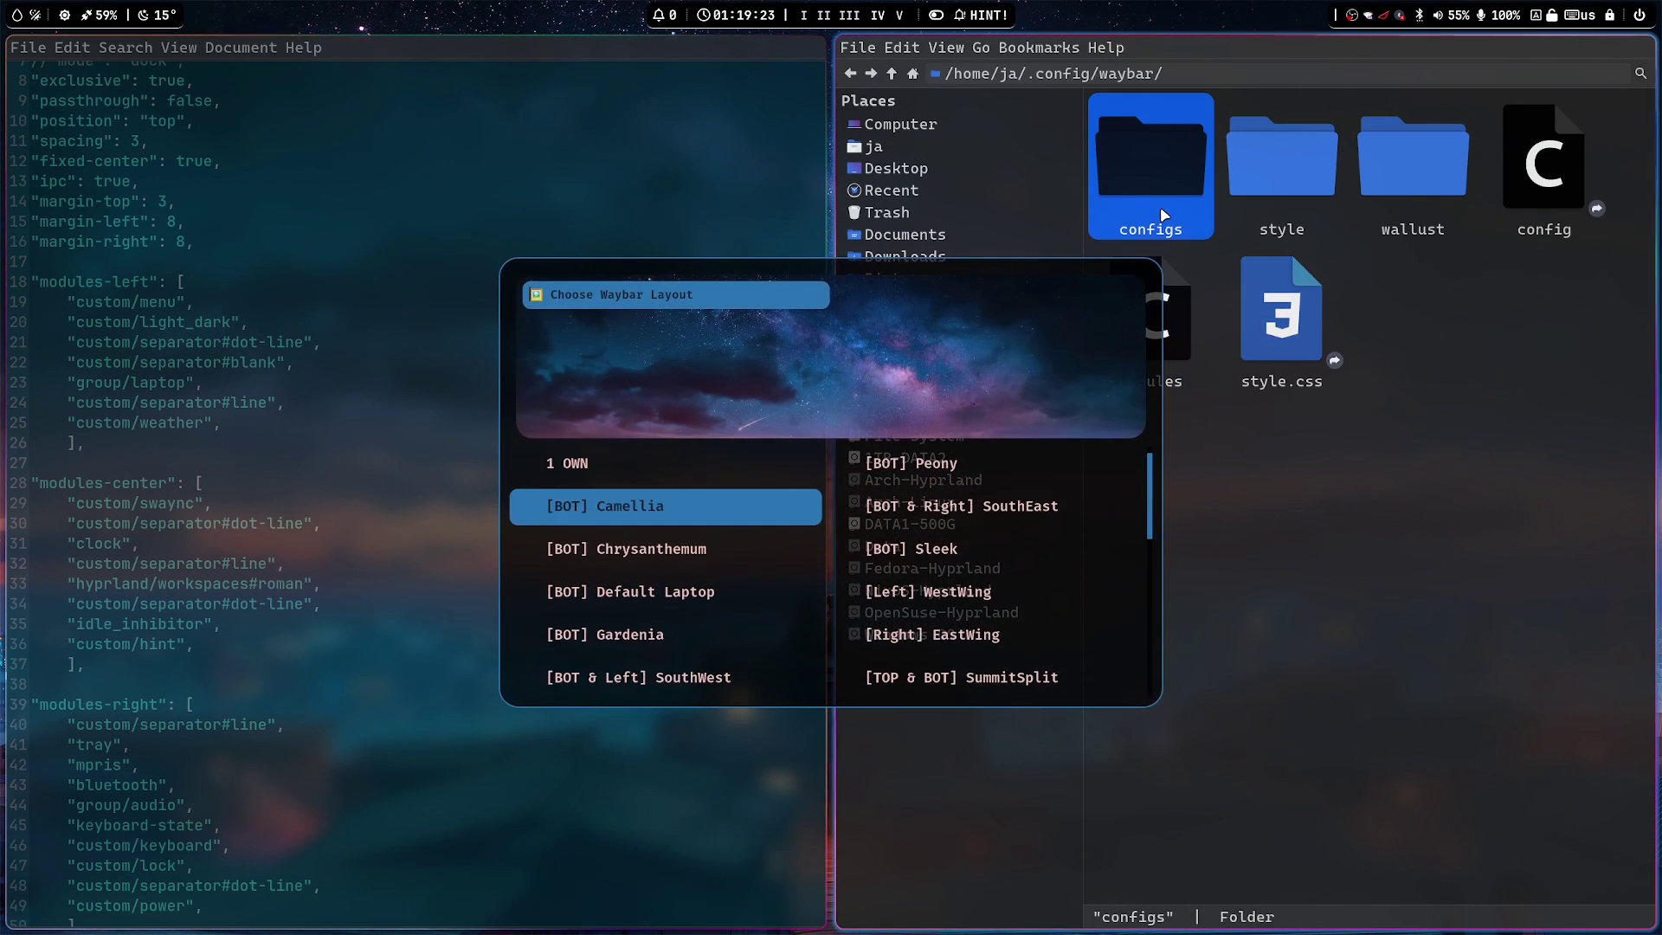
pyautogui.press('Return')
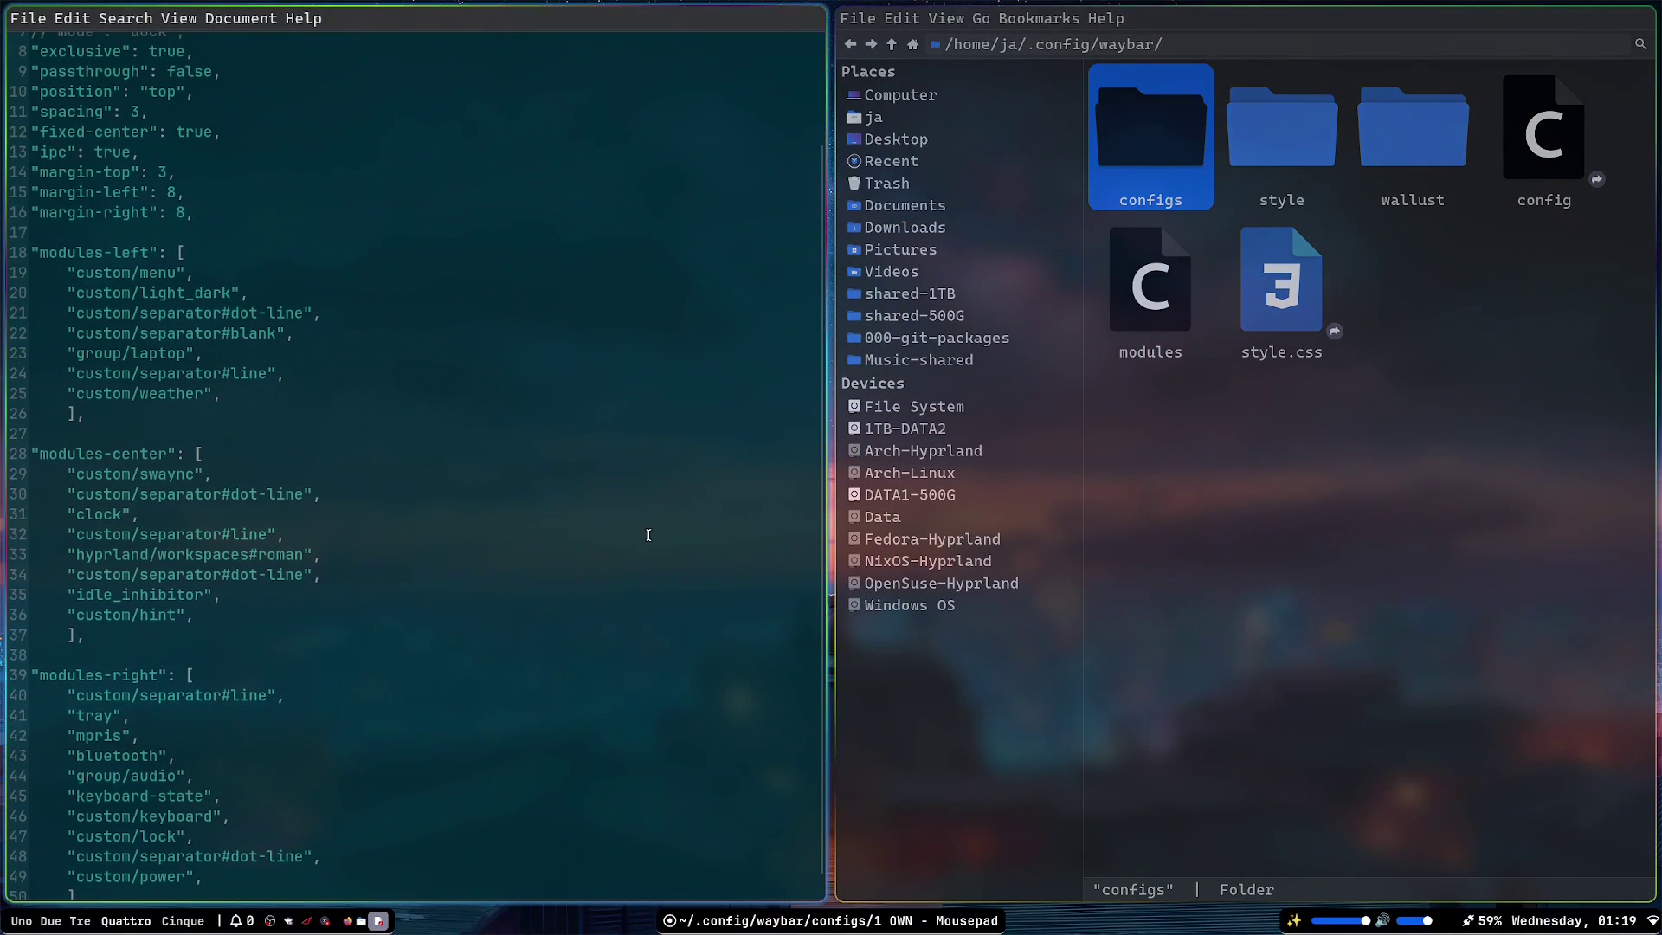
pyautogui.press('super+alt+b')
pyautogui.press('Return')
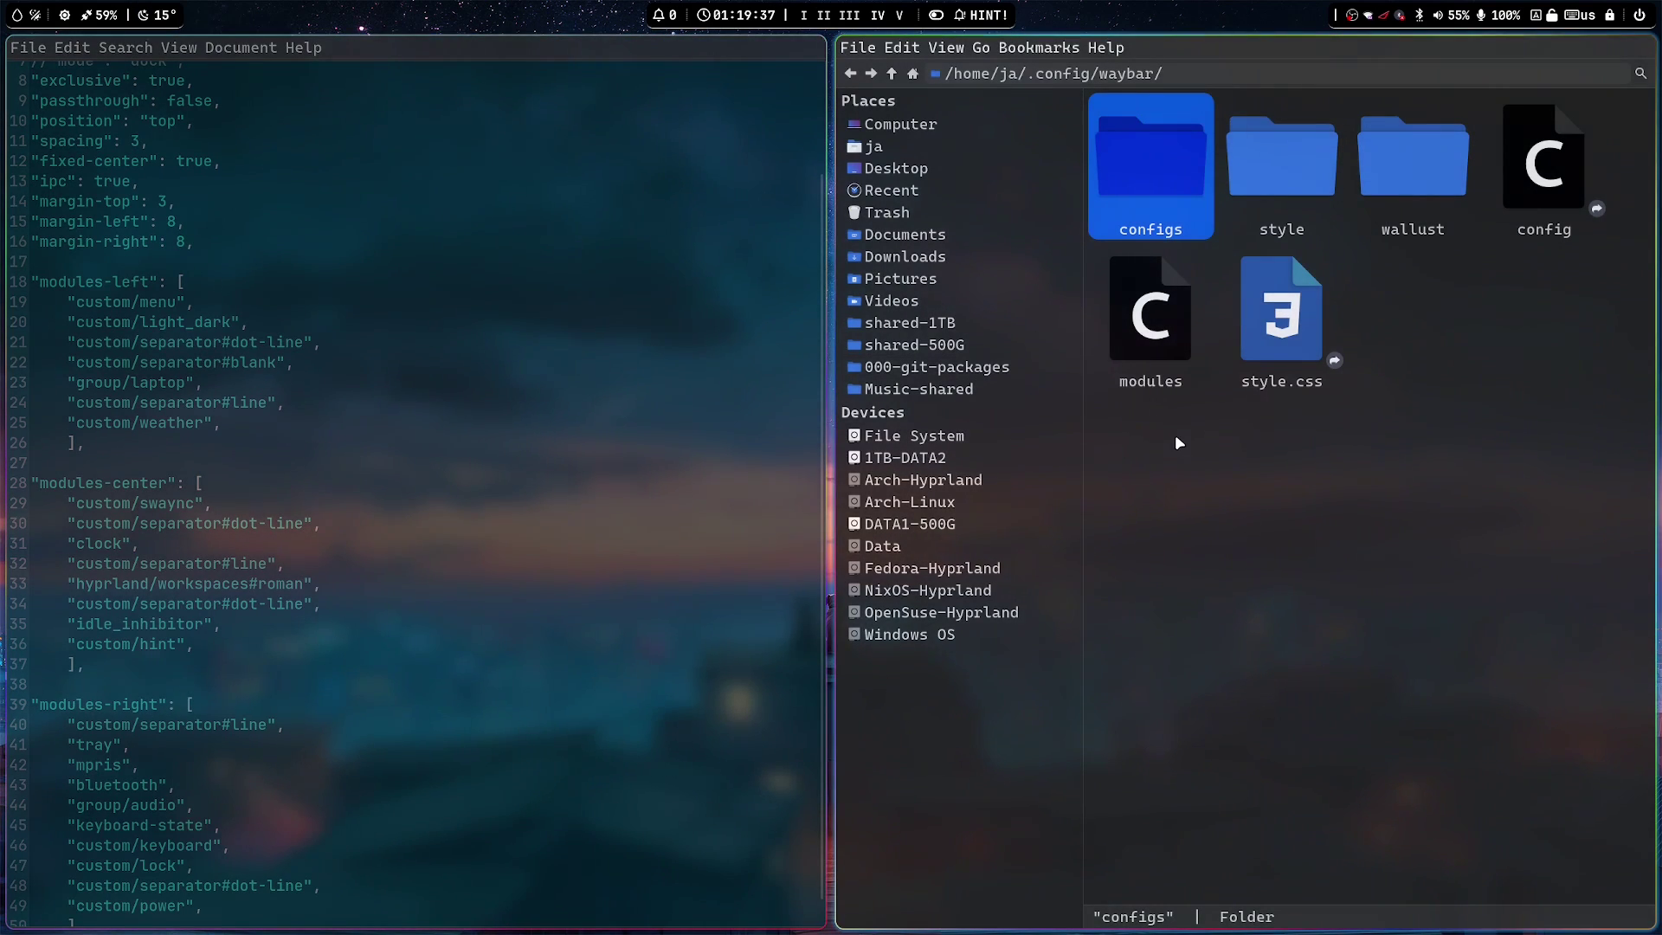
# - Dismiss the Waybar style chooser without choosing, then open the style folder of CSS themes
pyautogui.press('super+ctrl+r')
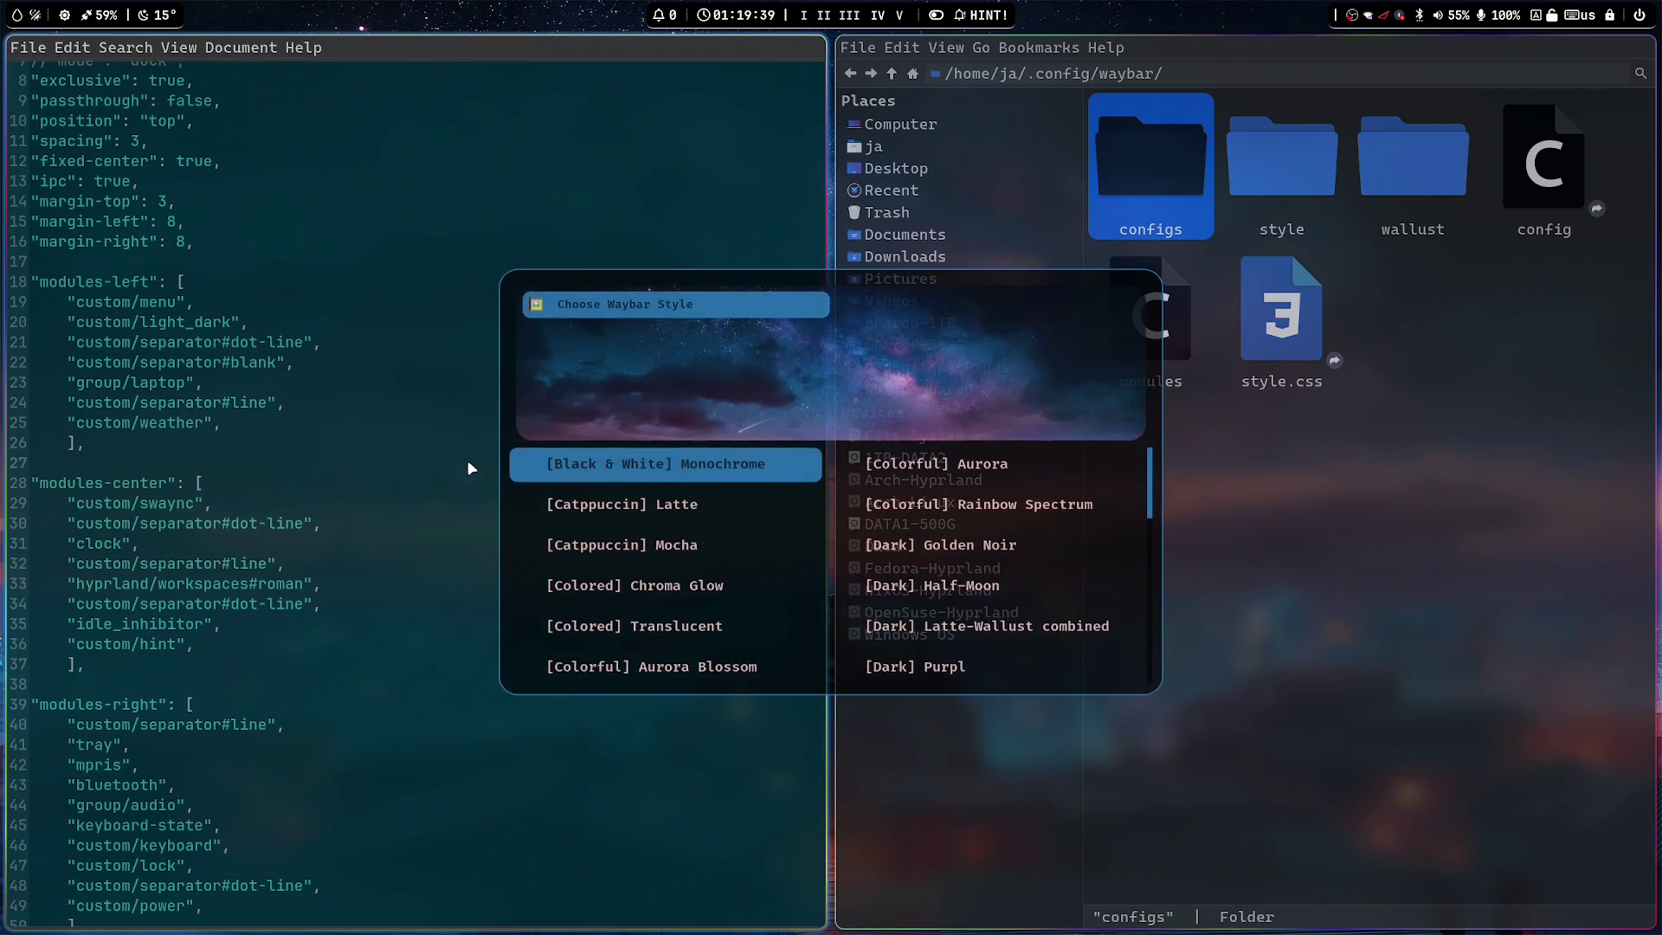
pyautogui.press('Escape')
pyautogui.doubleClick(1324, 189)
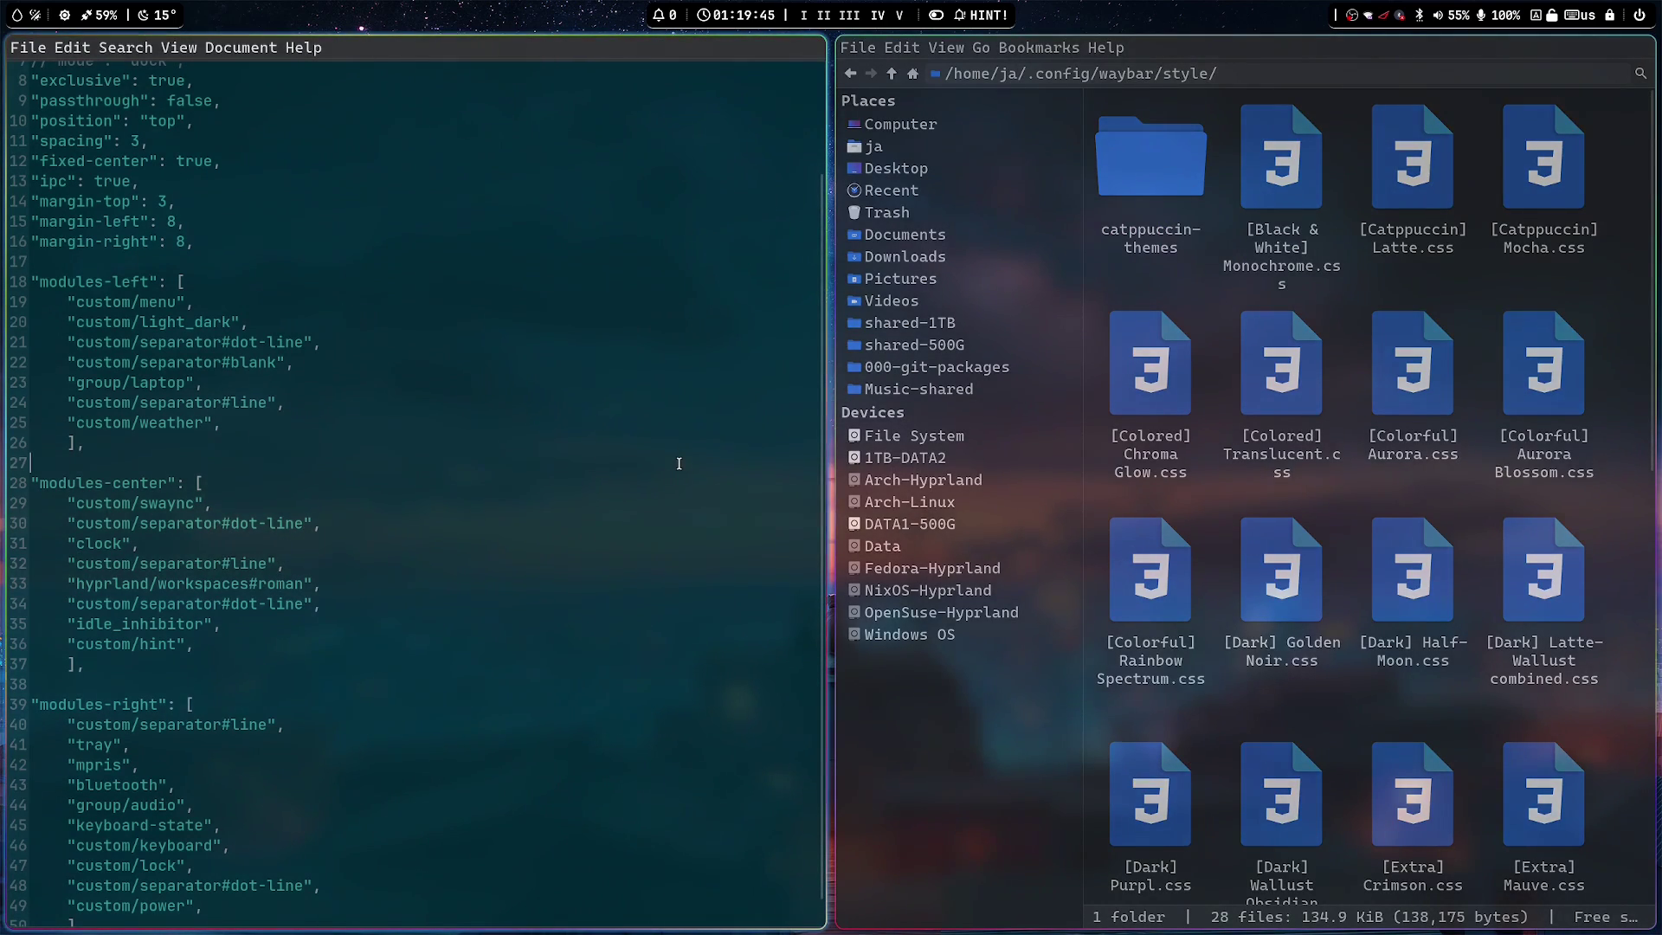
# - Paste a duplicate of [Black & White] Monochrome.css into the style folder
pyautogui.press('super+q')
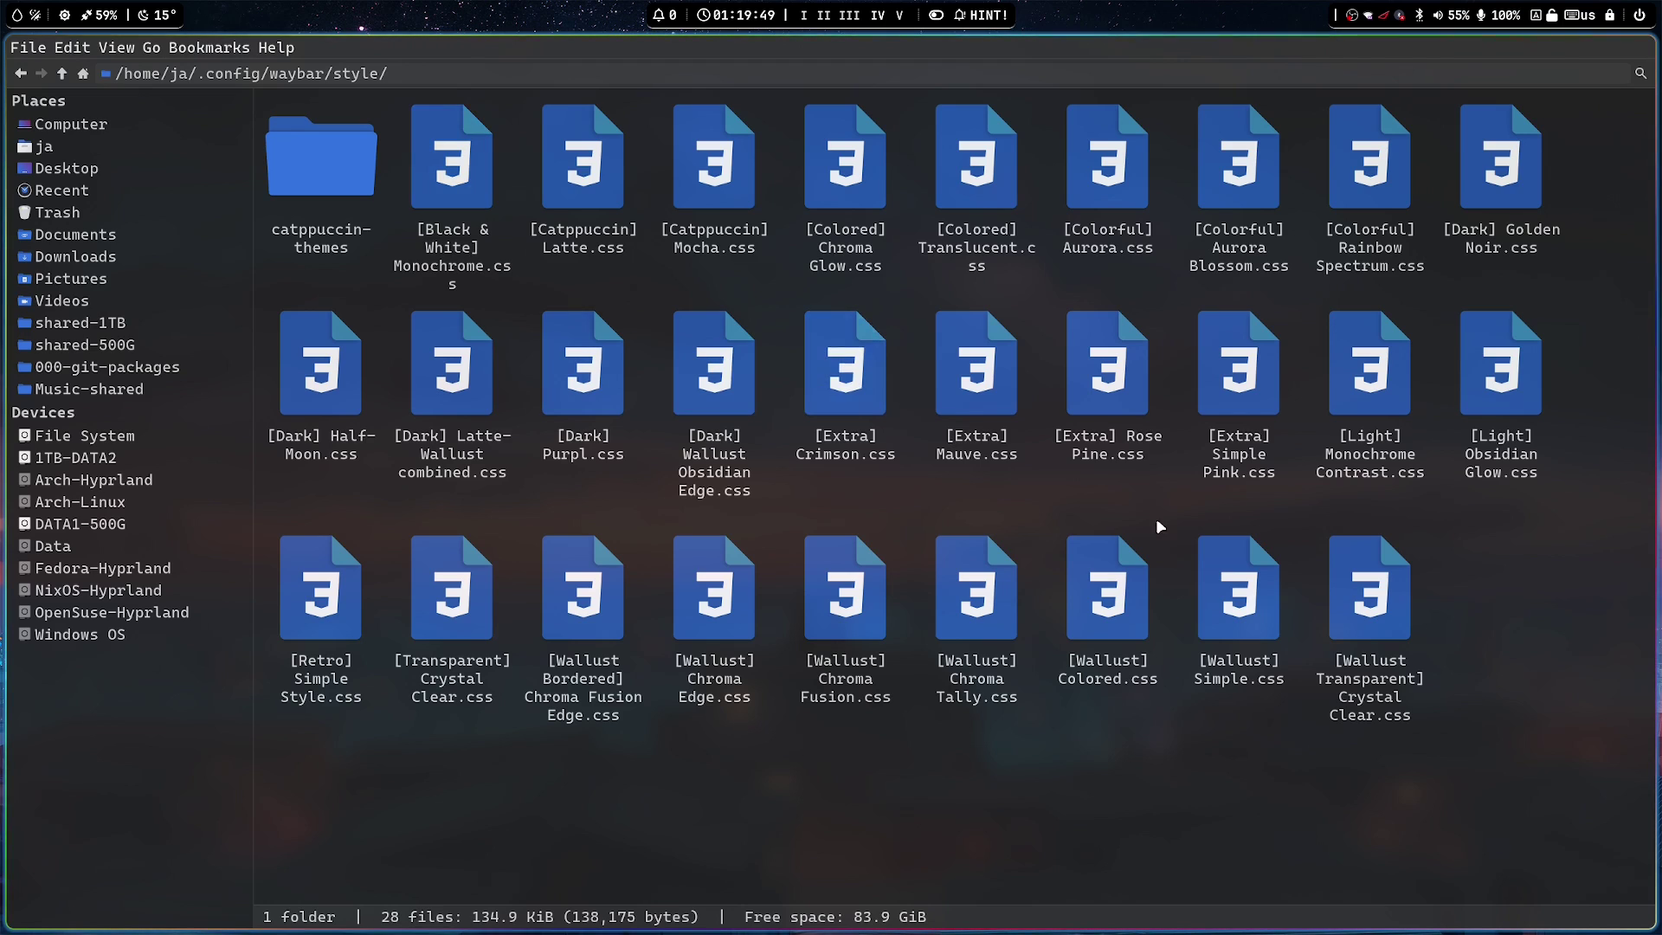
pyautogui.rightClick(424, 247)
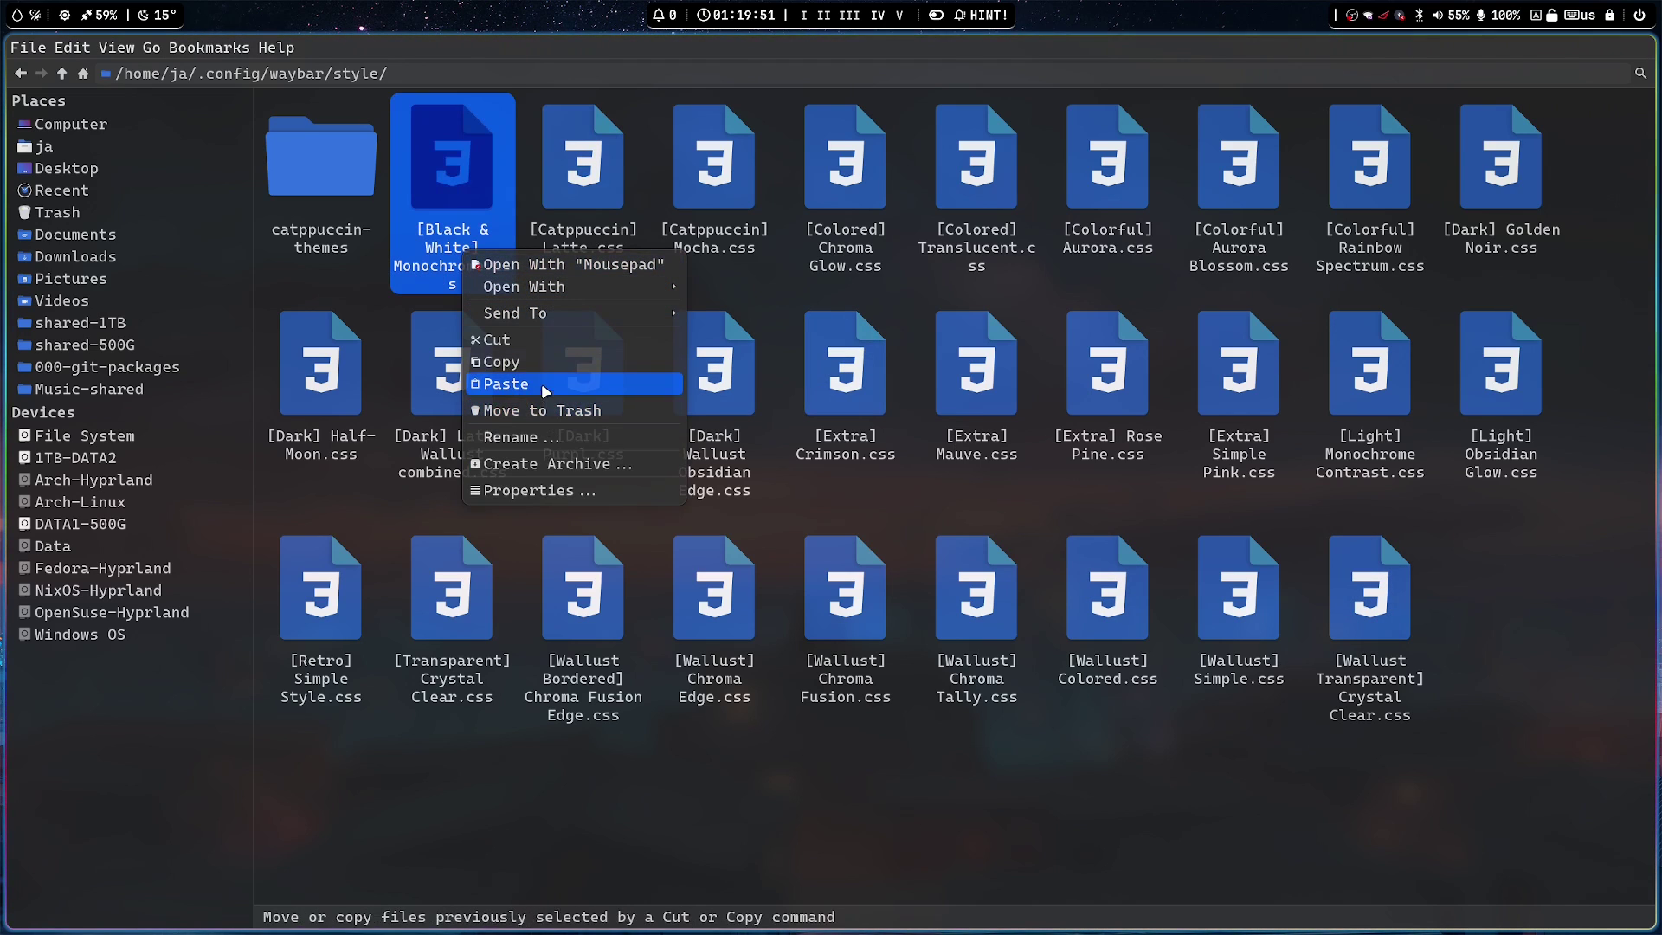
pyautogui.click(410, 309)
pyautogui.rightClick(353, 274)
pyautogui.click(408, 347)
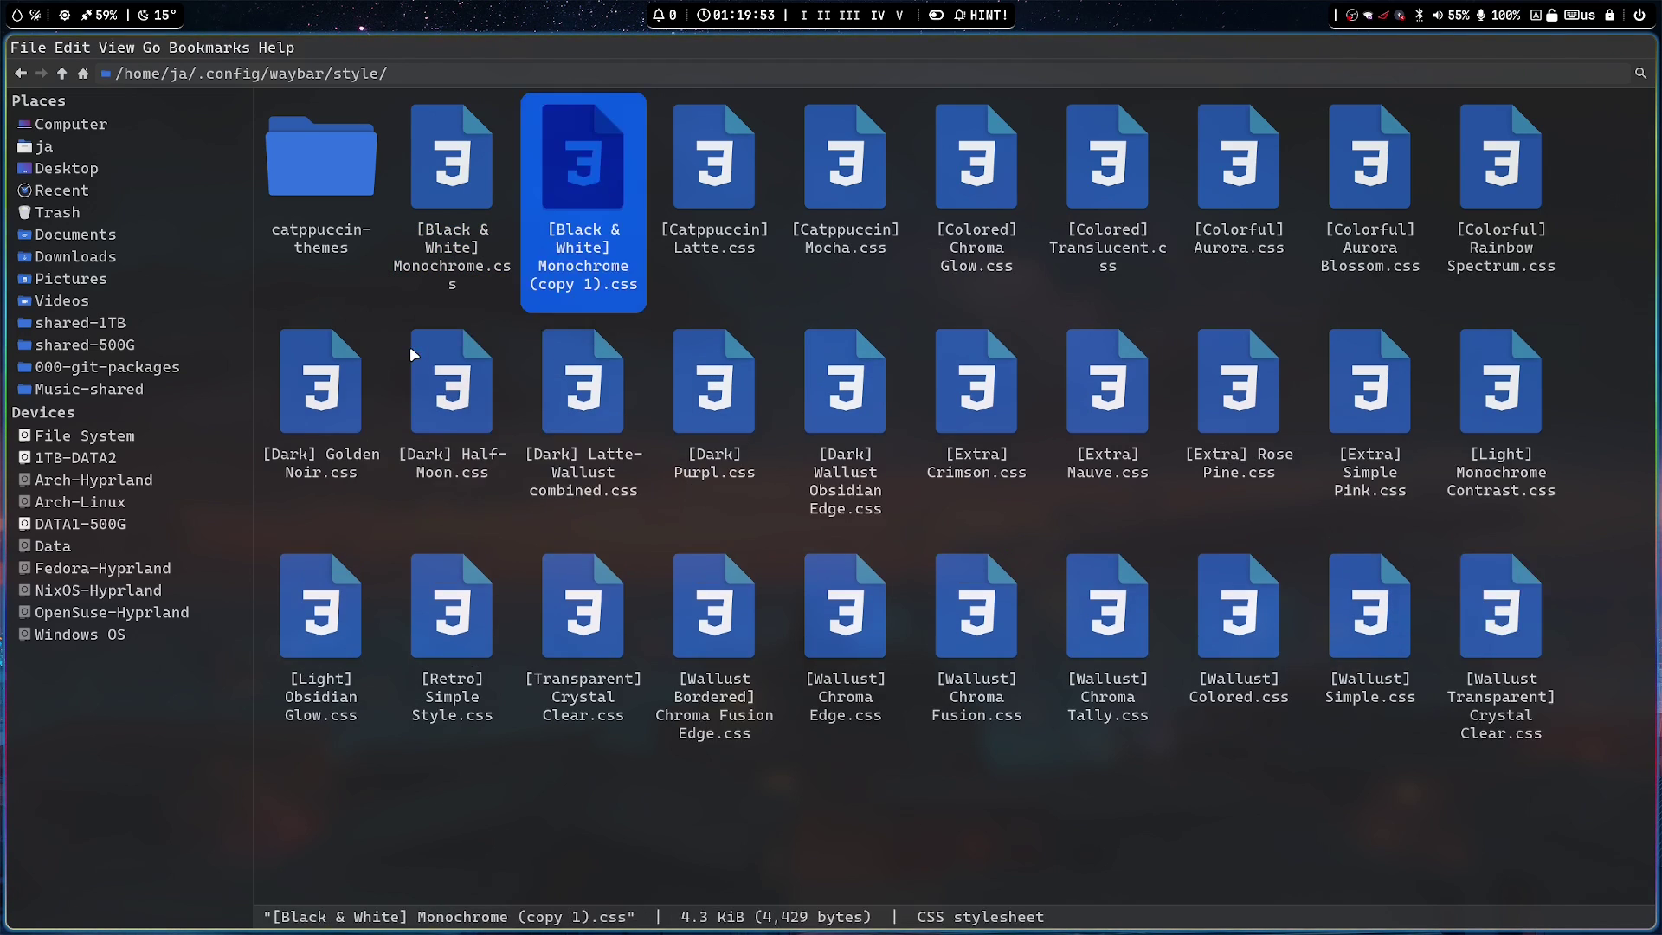
# - Rename the copied stylesheet to '1 OWN Style.css'
pyautogui.rightClick(603, 258)
pyautogui.click(662, 426)
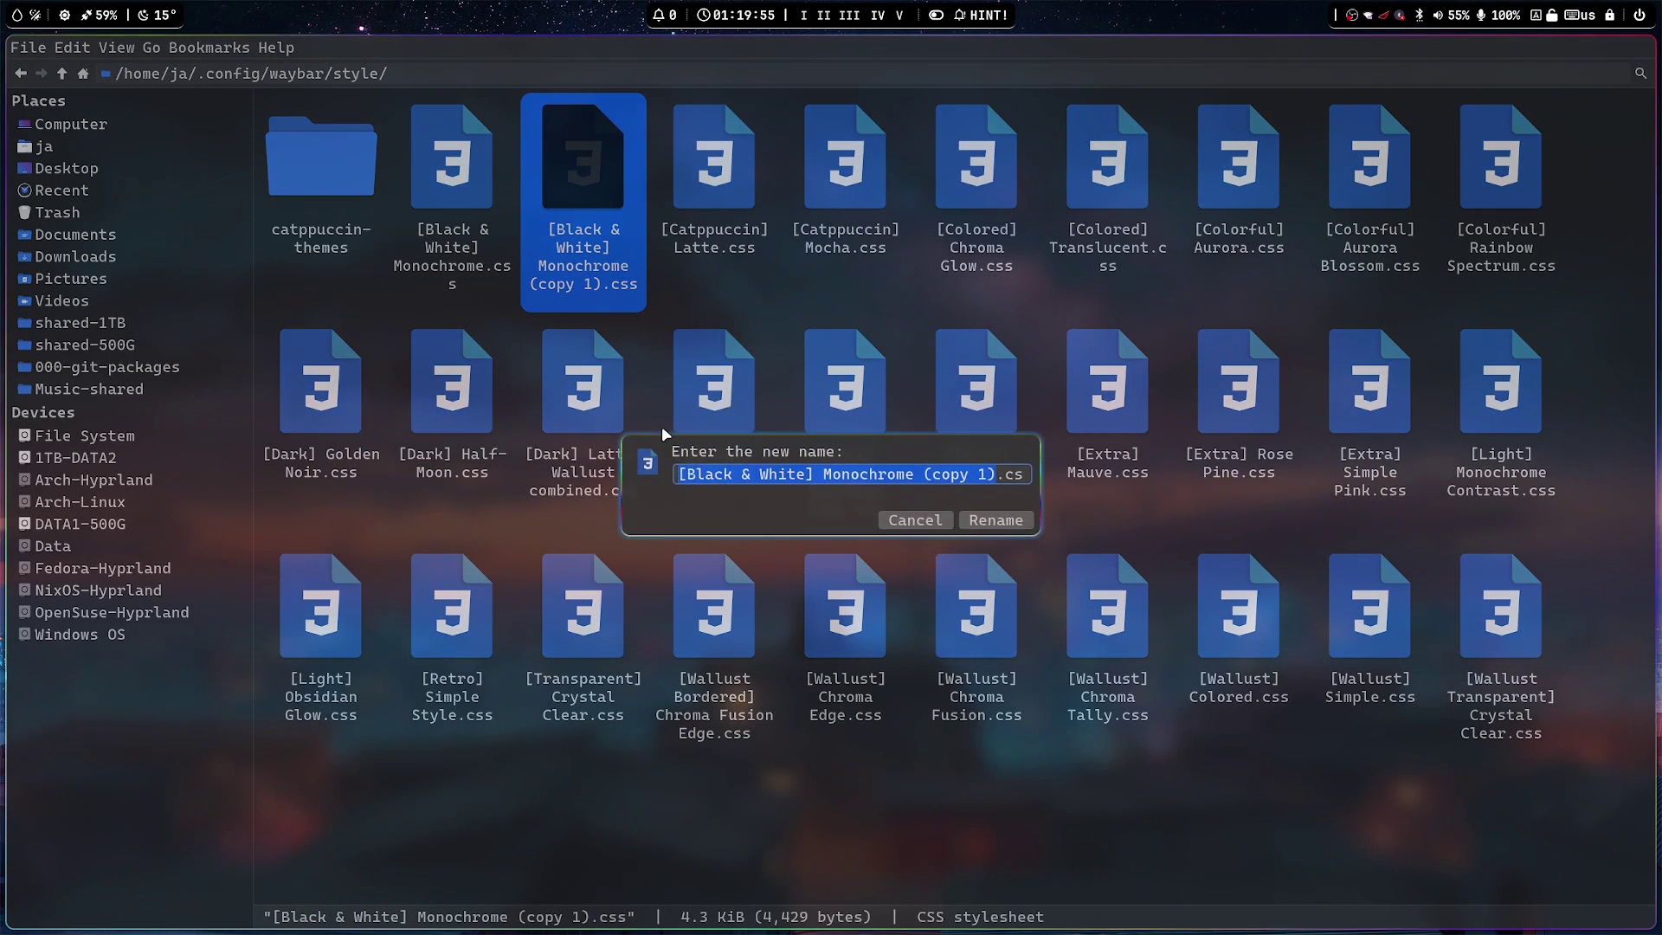
pyautogui.write('1 OWn.css')
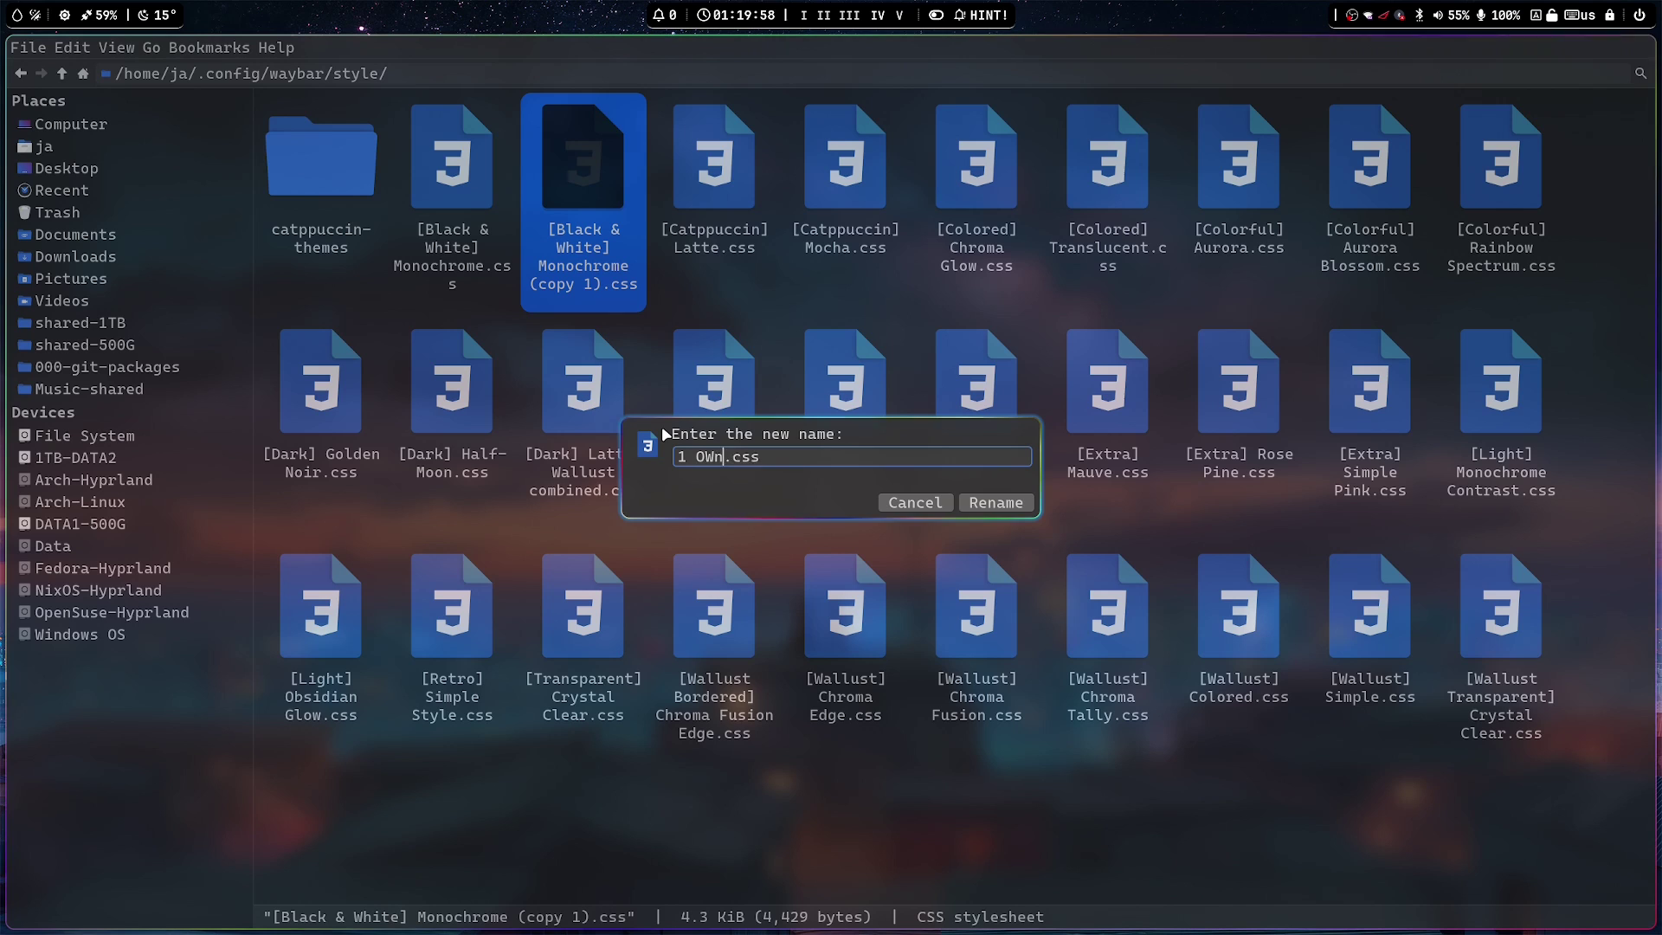
pyautogui.press('BackSpace')
pyautogui.write('N Style')
pyautogui.press('Return')
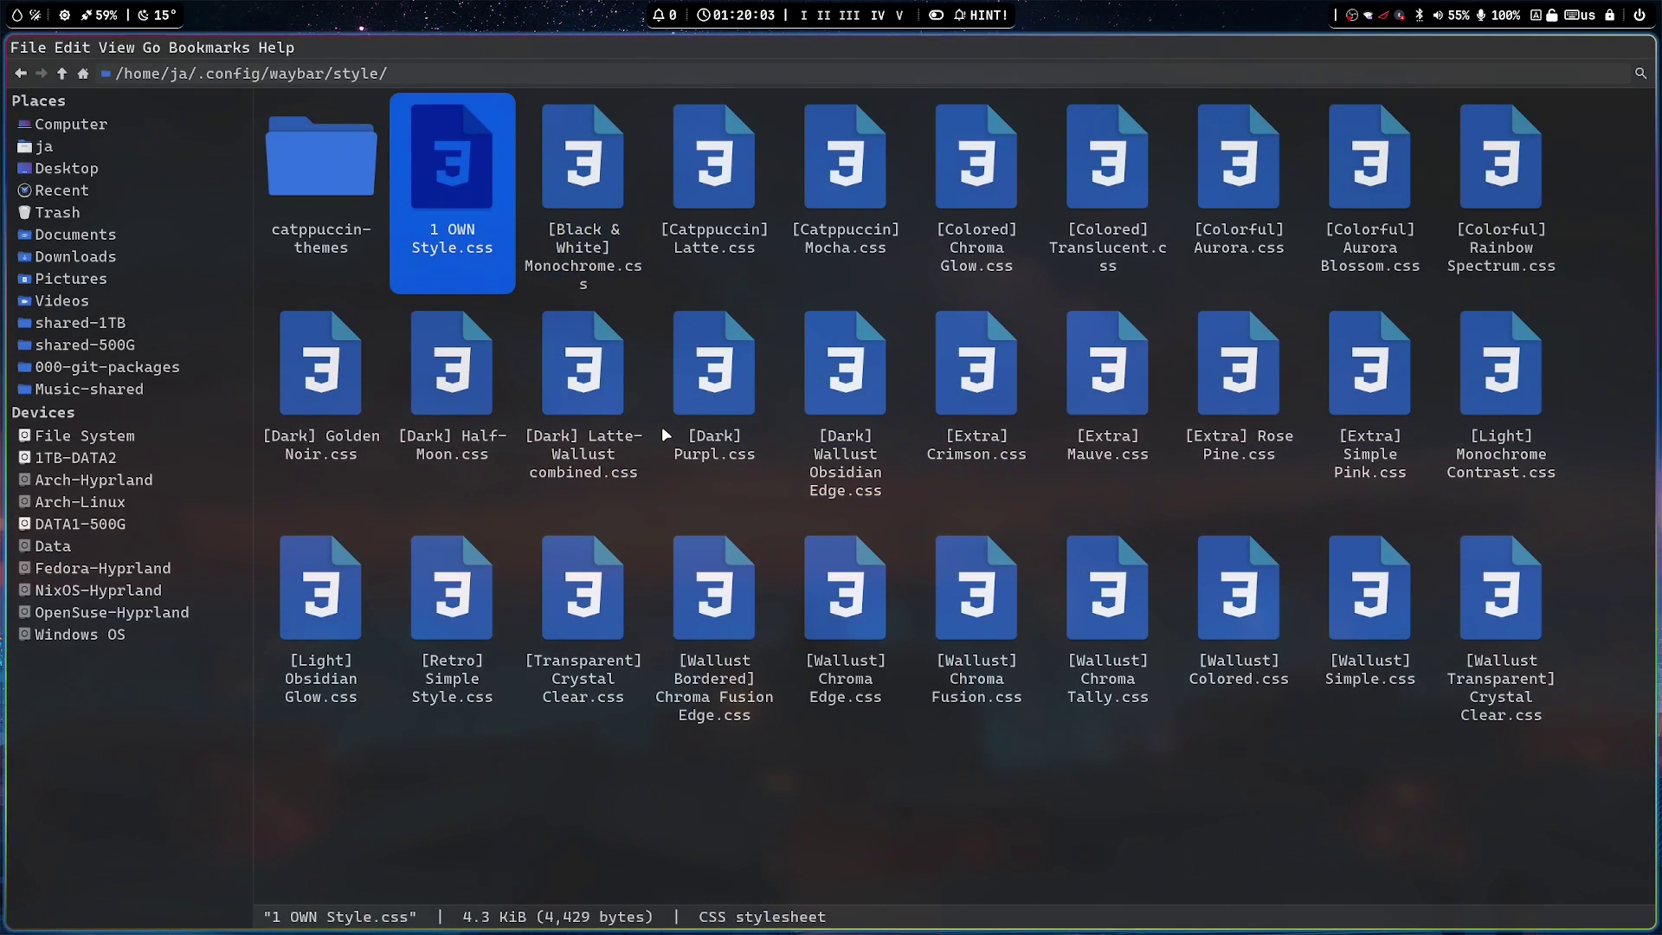
# - Open 1 OWN Style.css in Mousepad, change the tooltip colour from white to blue, and save
pyautogui.rightClick(447, 236)
pyautogui.click(485, 183)
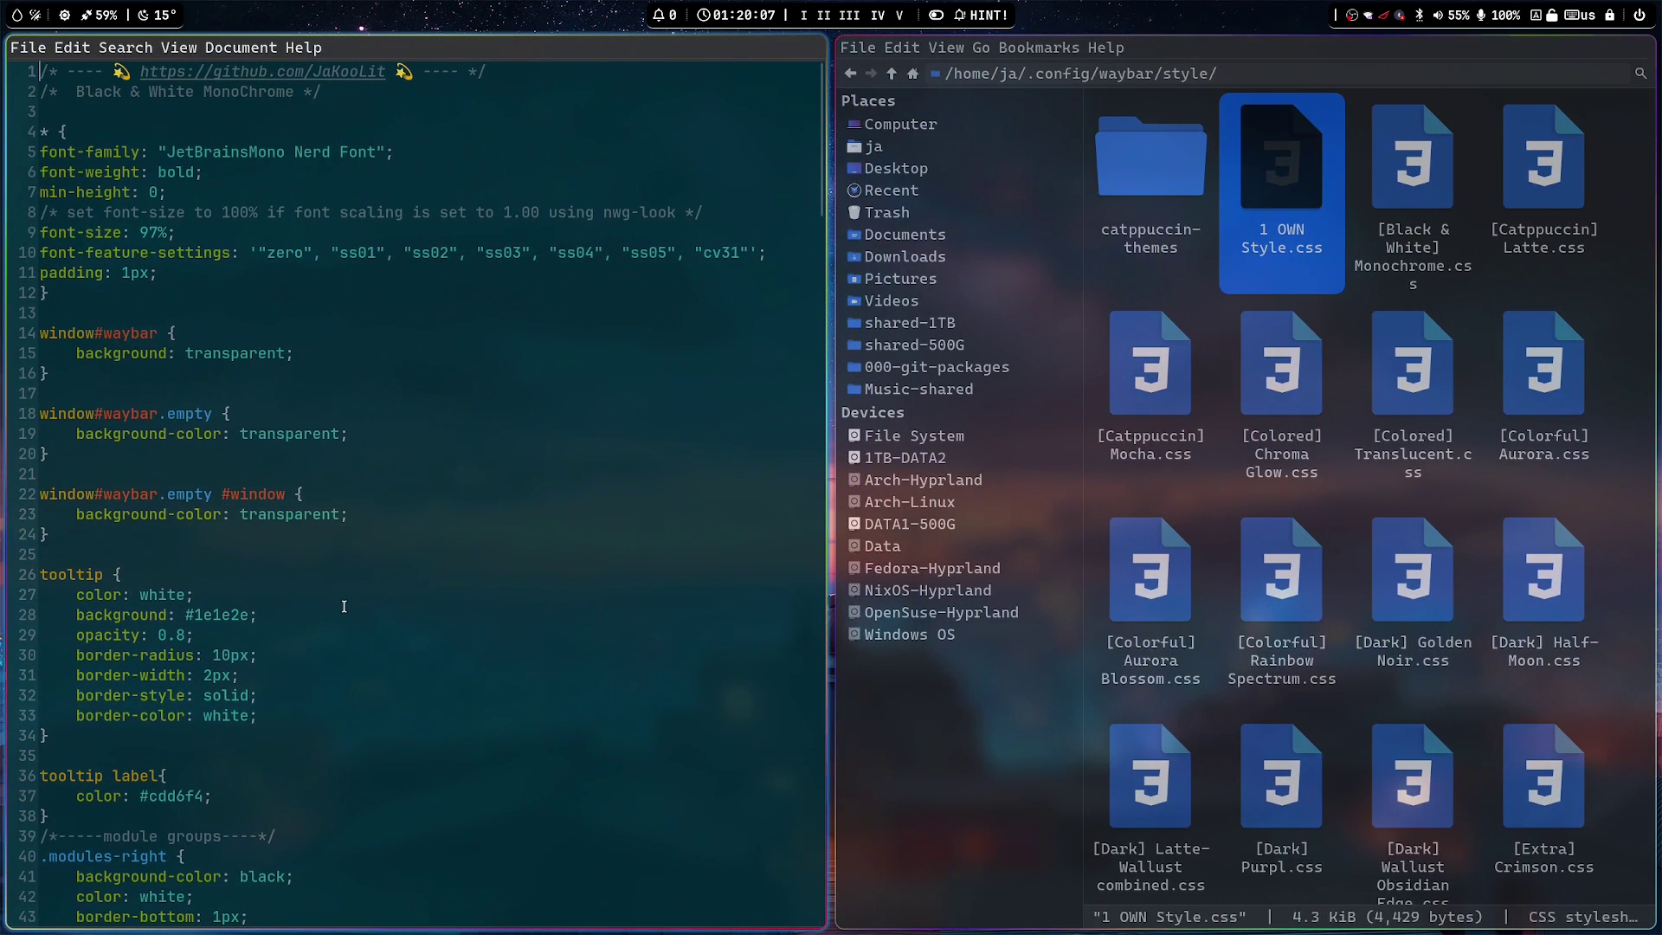
pyautogui.scroll(-4, 398, 607)
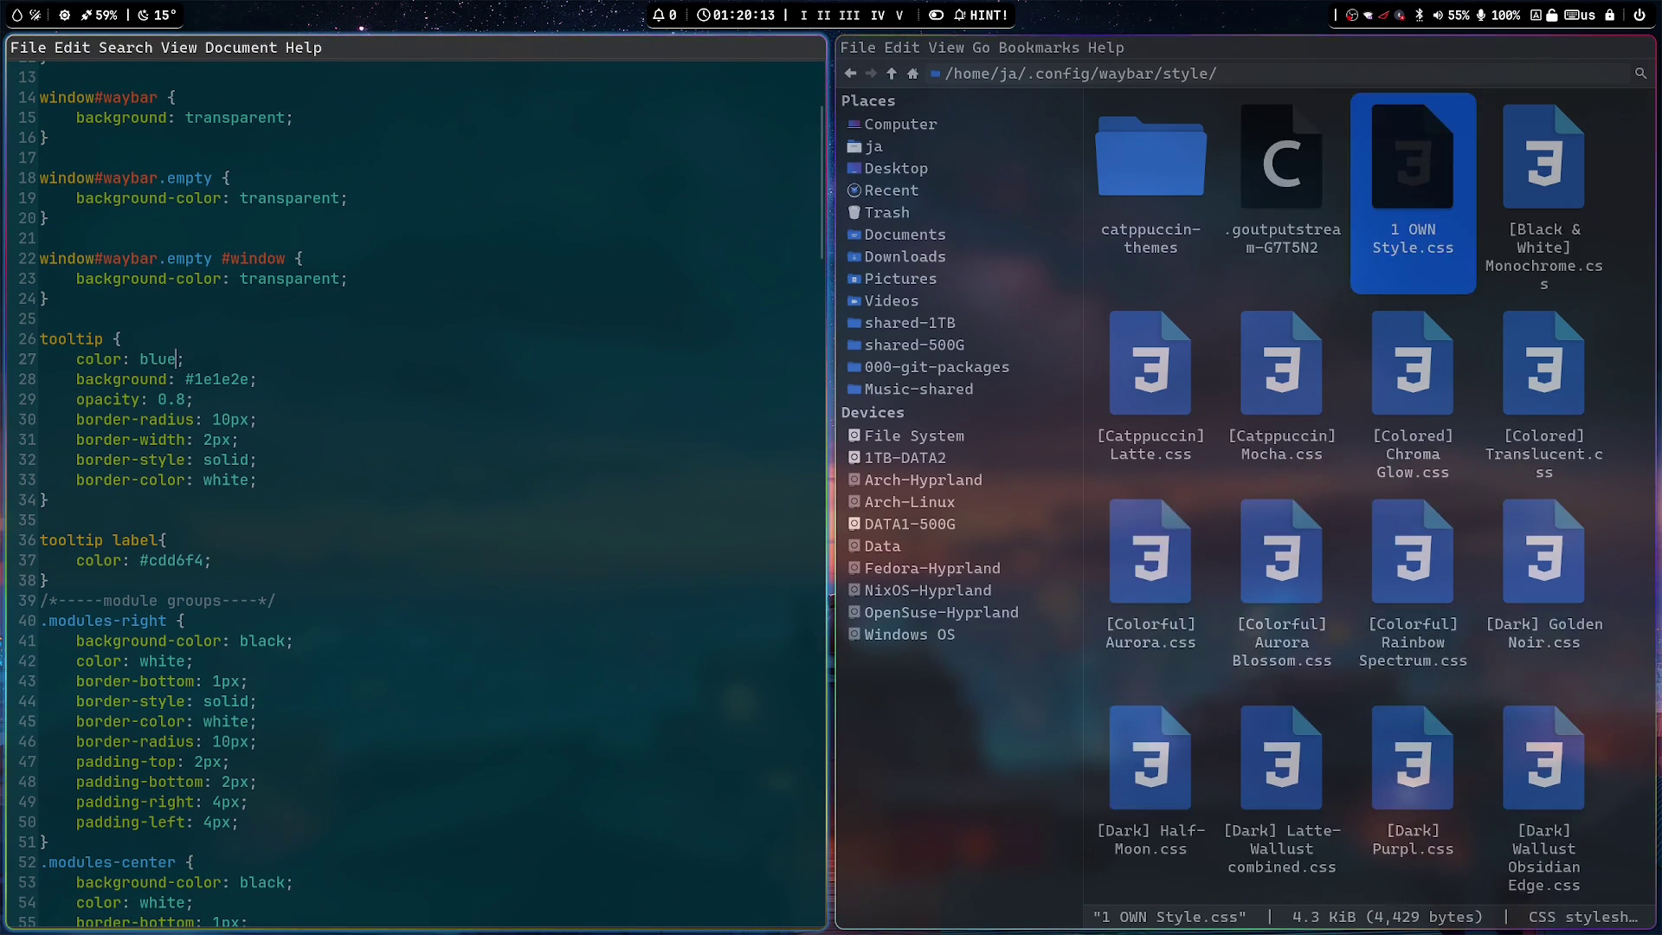
pyautogui.write('e')
pyautogui.hotkey('ctrl', 's')
pyautogui.scroll(2, 401, 418)
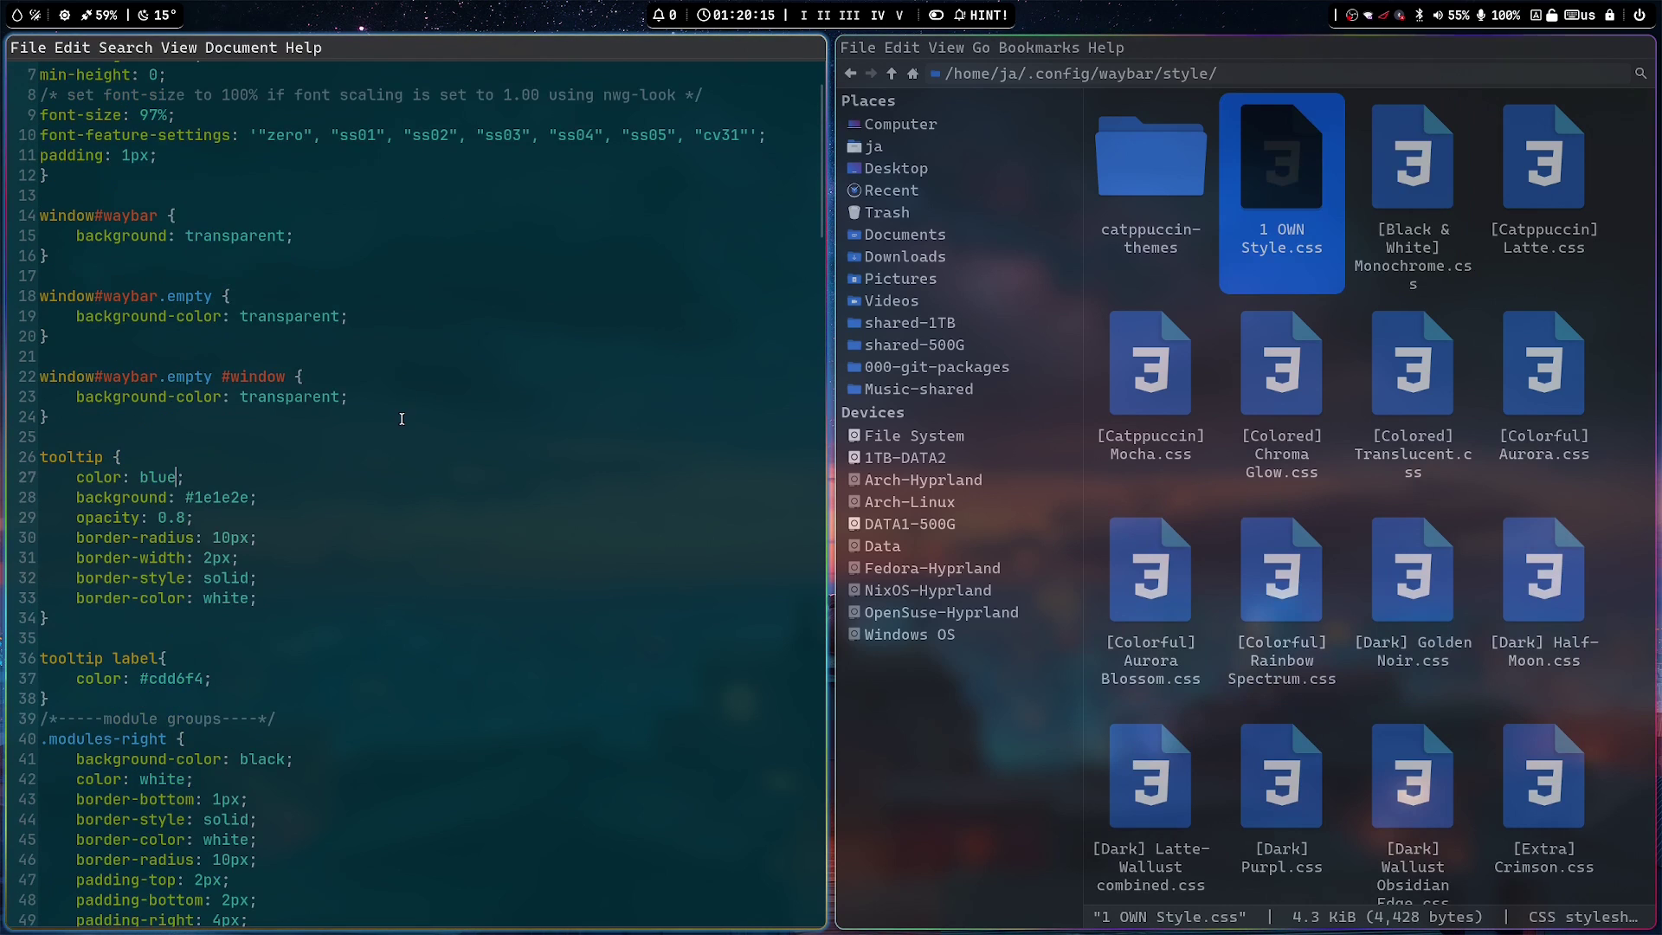
# - Choose 1 OWN Style in the Waybar style chooser so the bar reloads with it
pyautogui.press('super+ctrl+b')
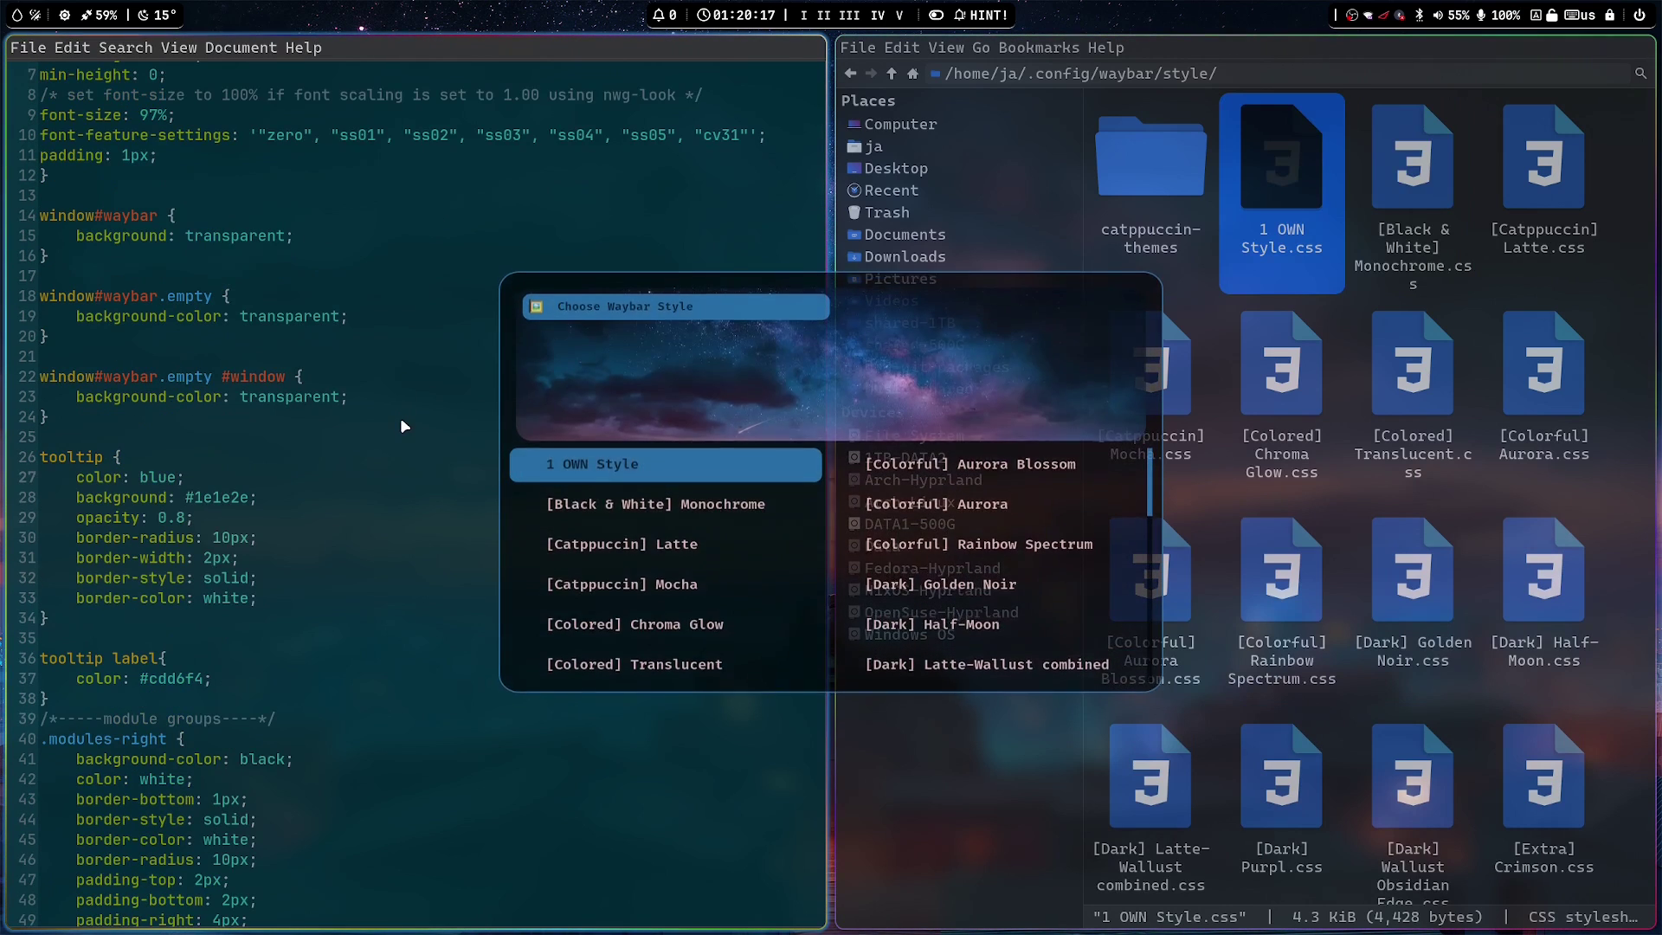
pyautogui.press('Return')
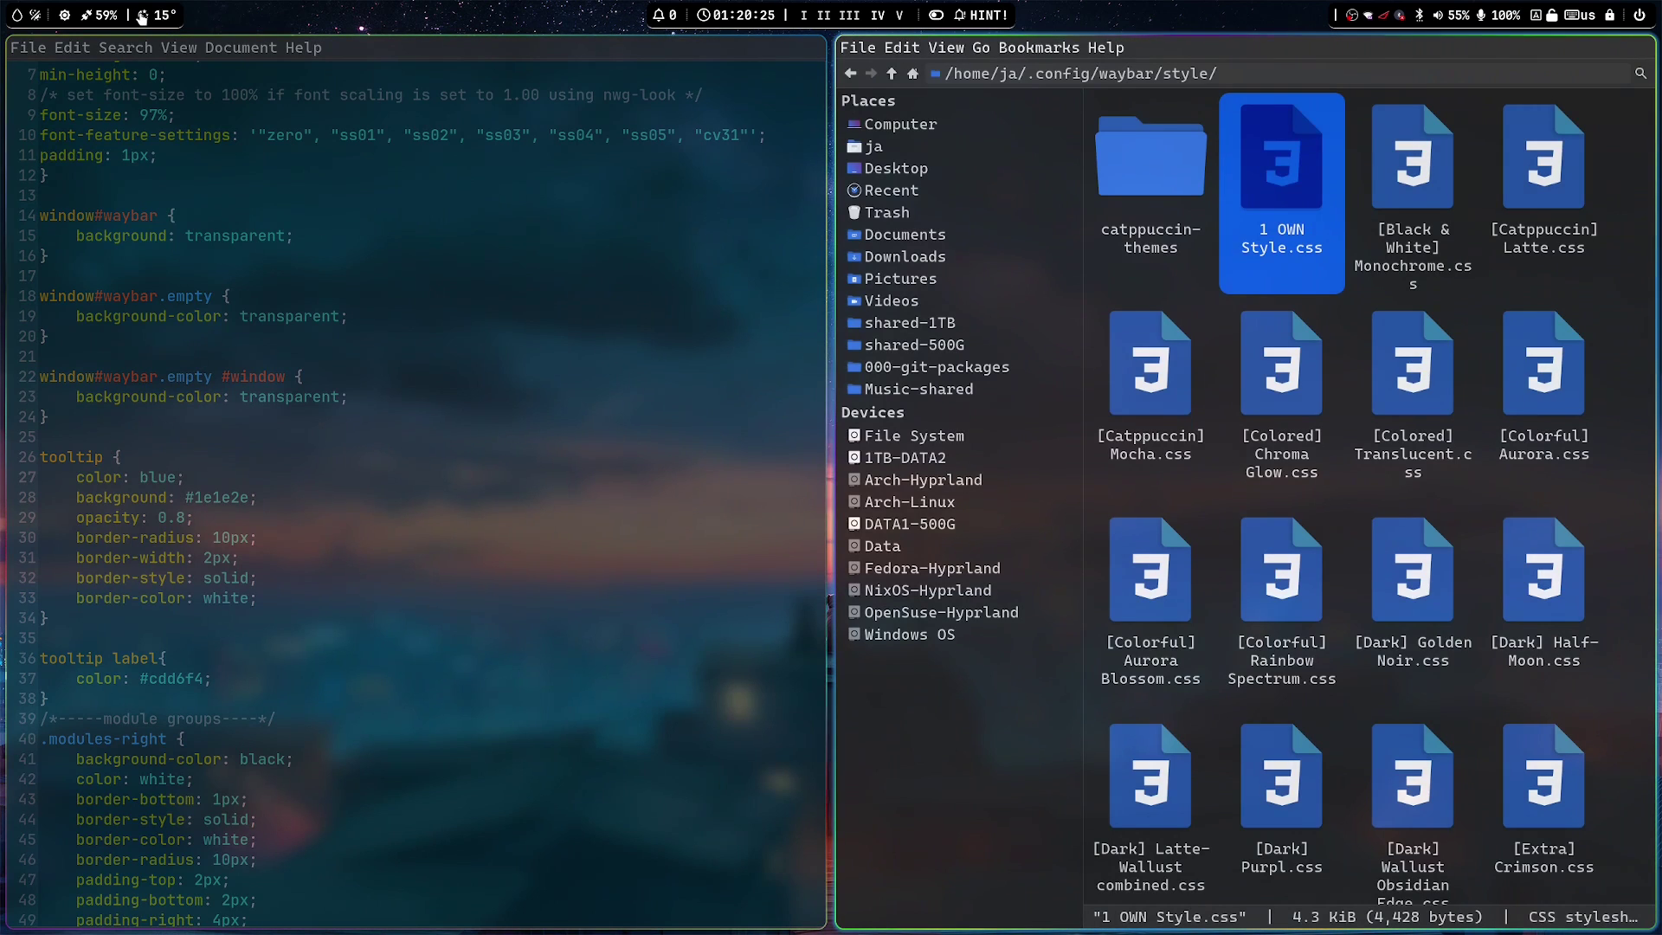
pyautogui.moveTo(141, 18)
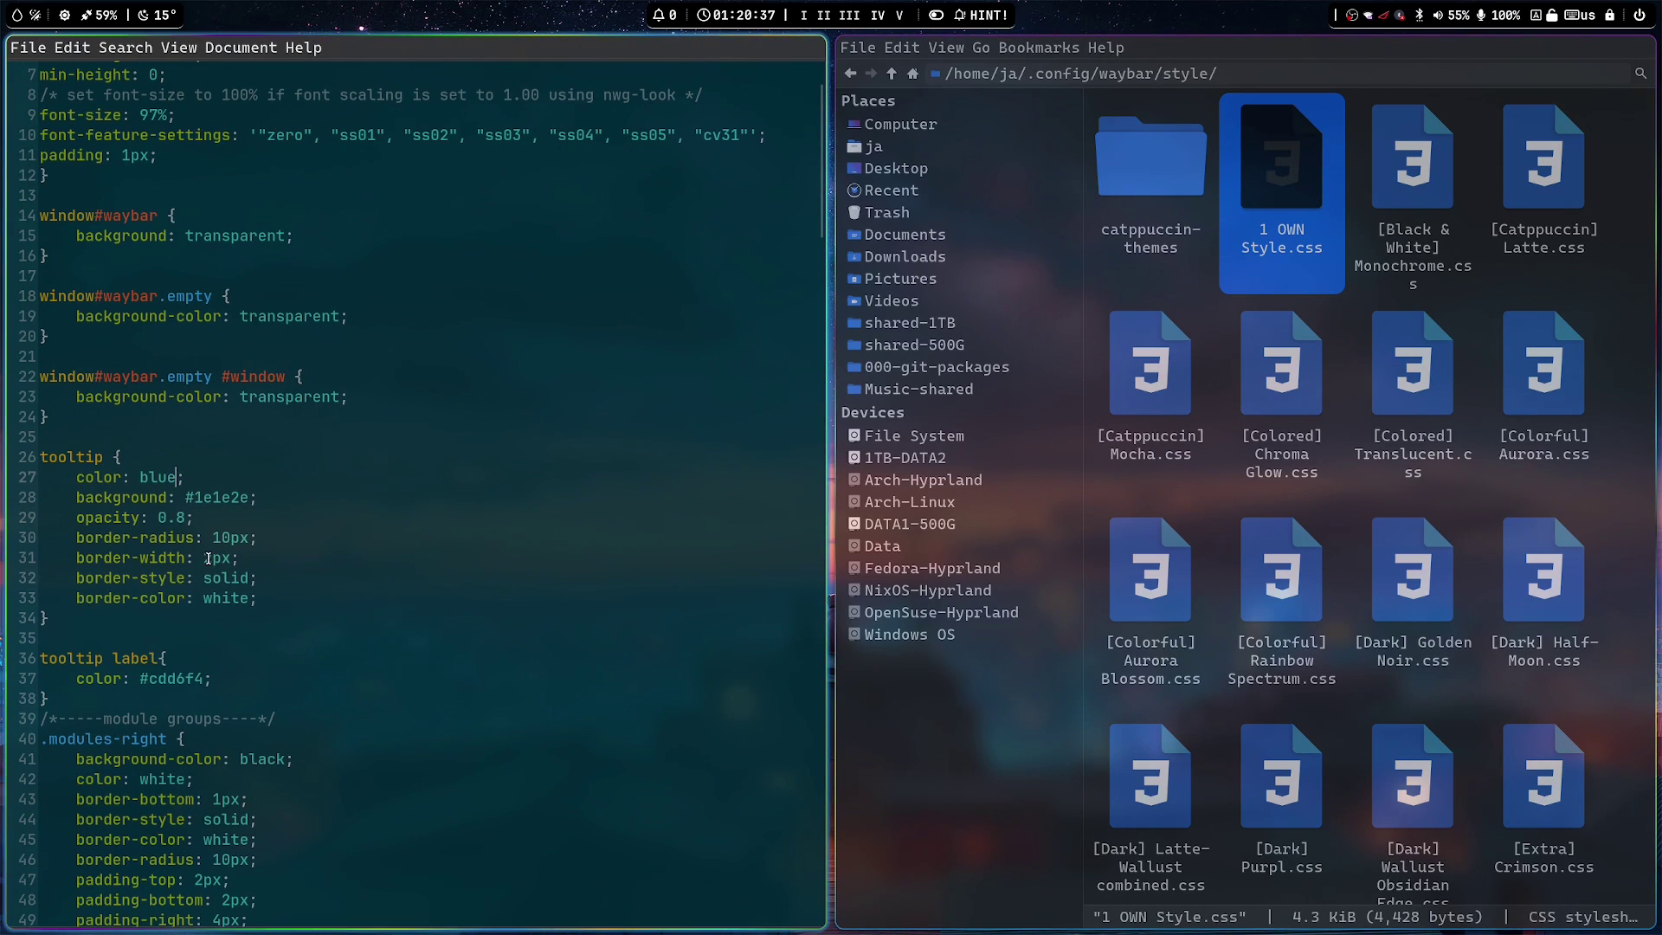
# - Replace the tooltip label colour #cdd6f4 with blue in 1 OWN Style.css and save
pyautogui.doubleClick(202, 680)
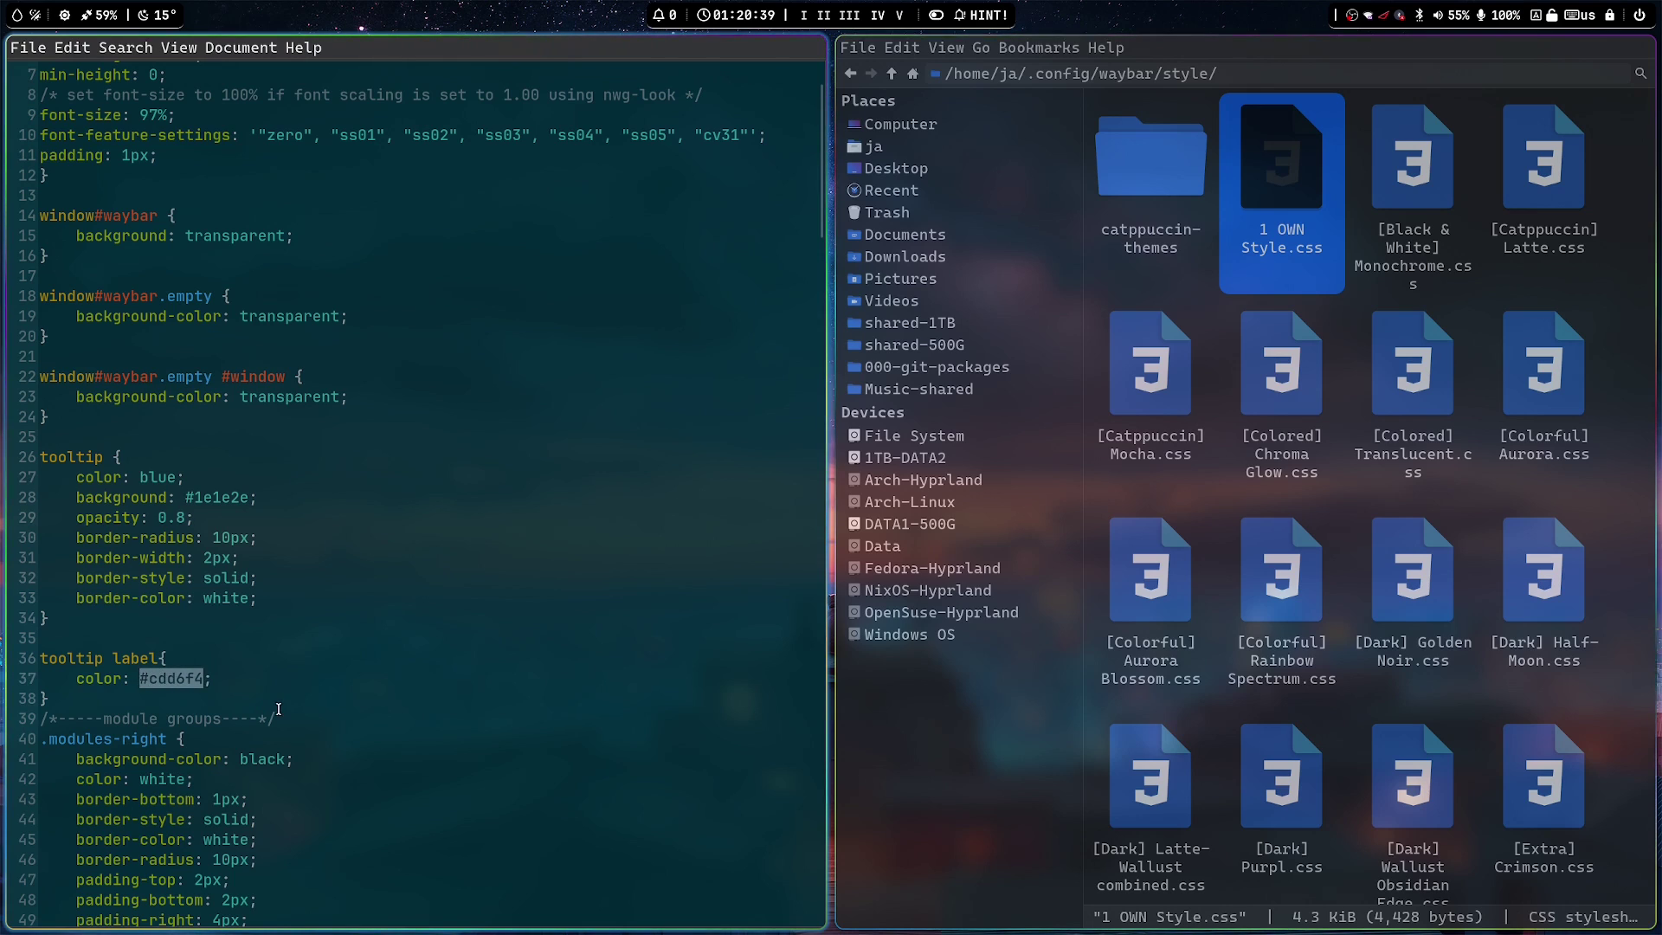
pyautogui.write('ble')
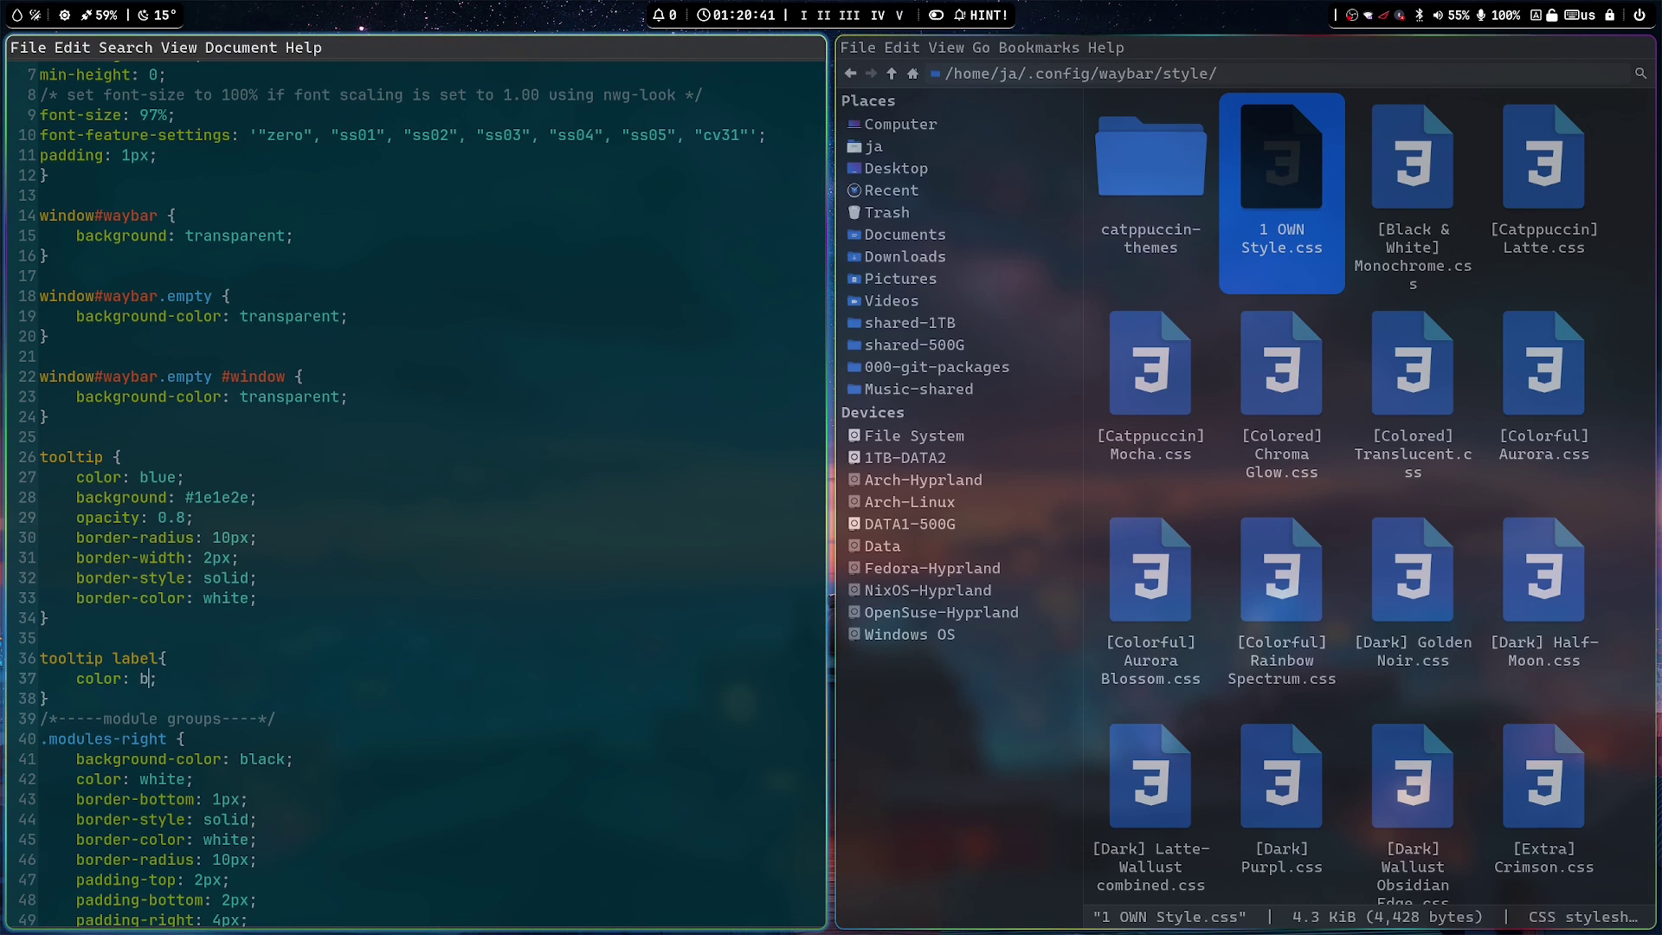
pyautogui.press('BackSpace')
pyautogui.write('ue')
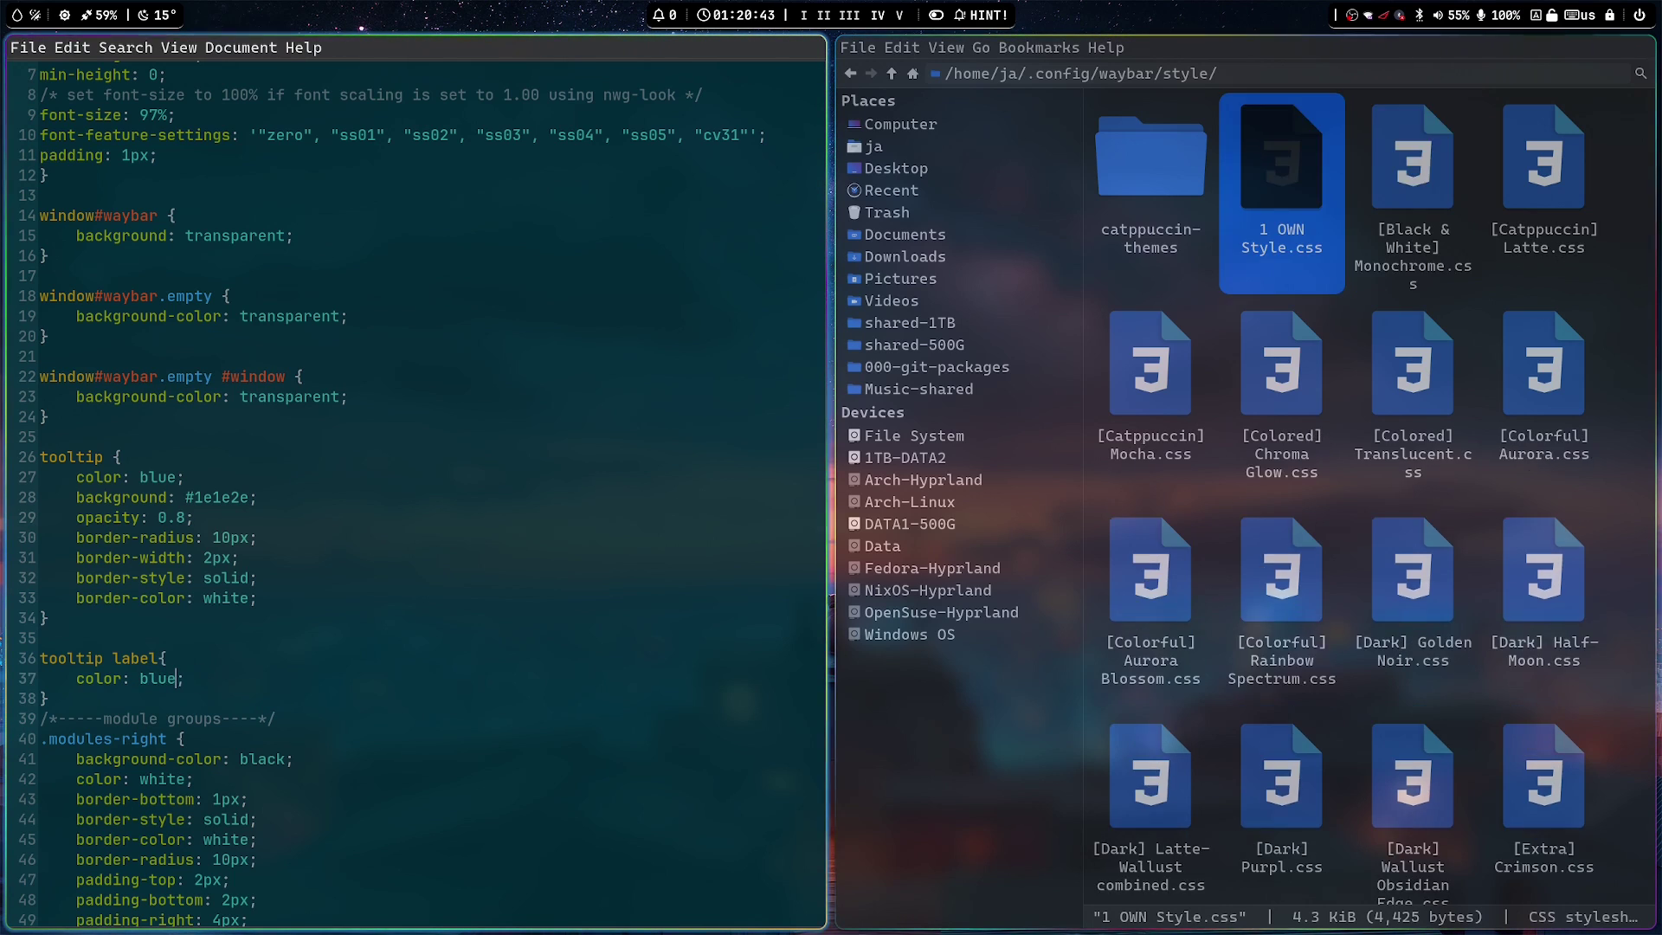
pyautogui.hotkey('ctrl', 's')
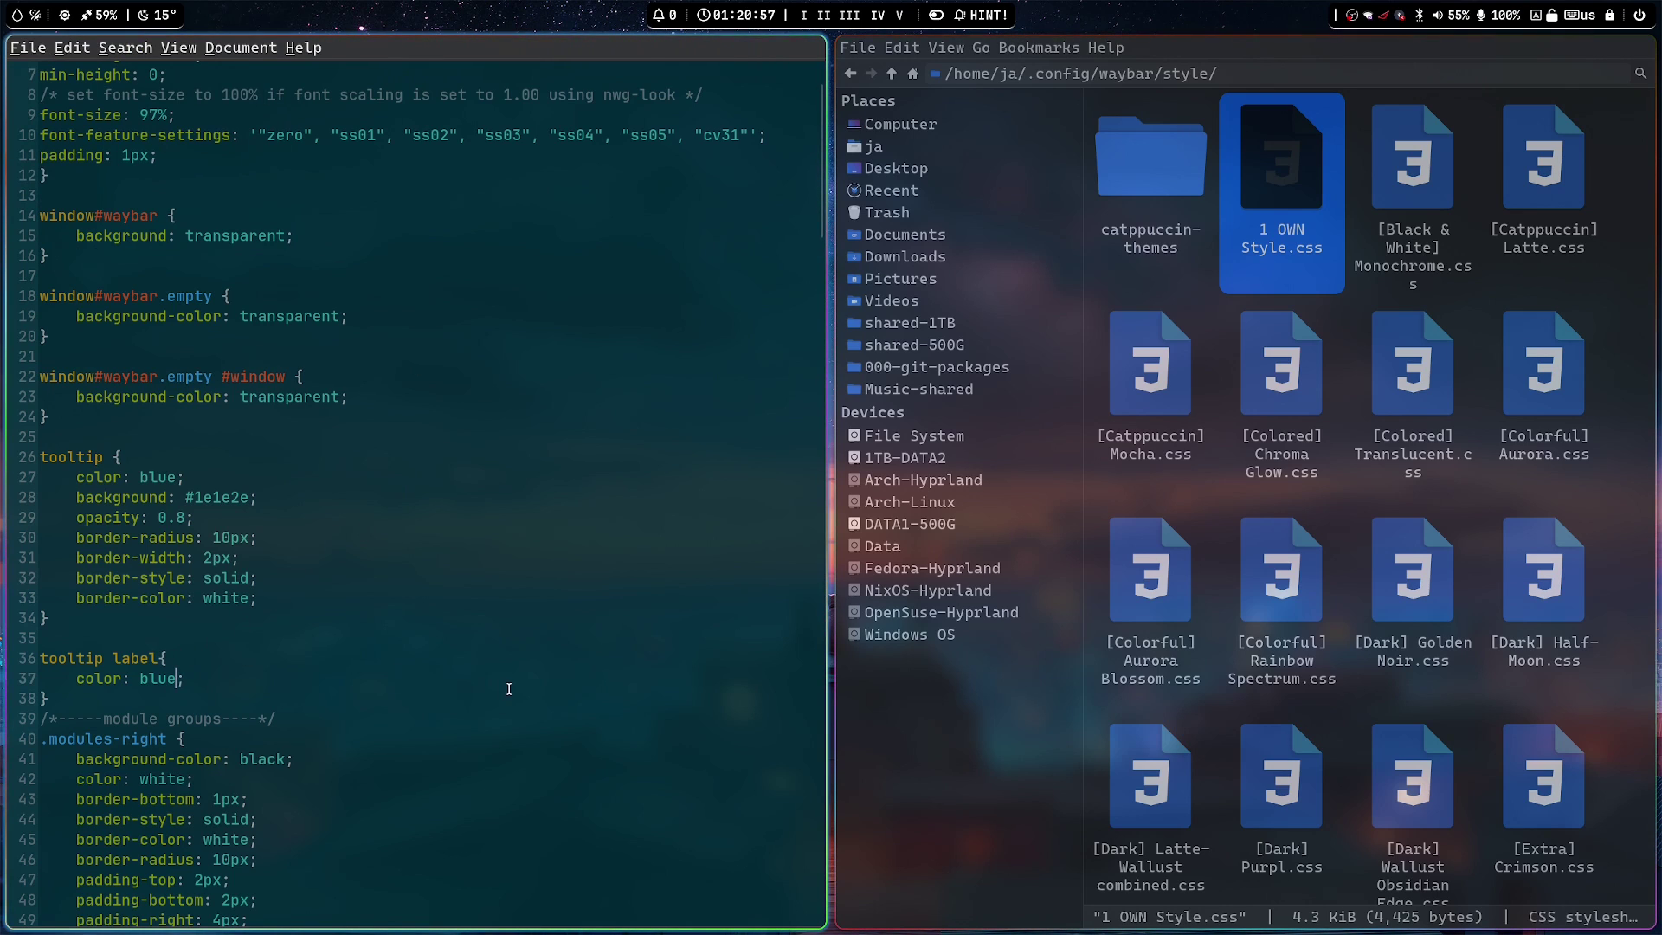
pyautogui.scroll(-15, 509, 688)
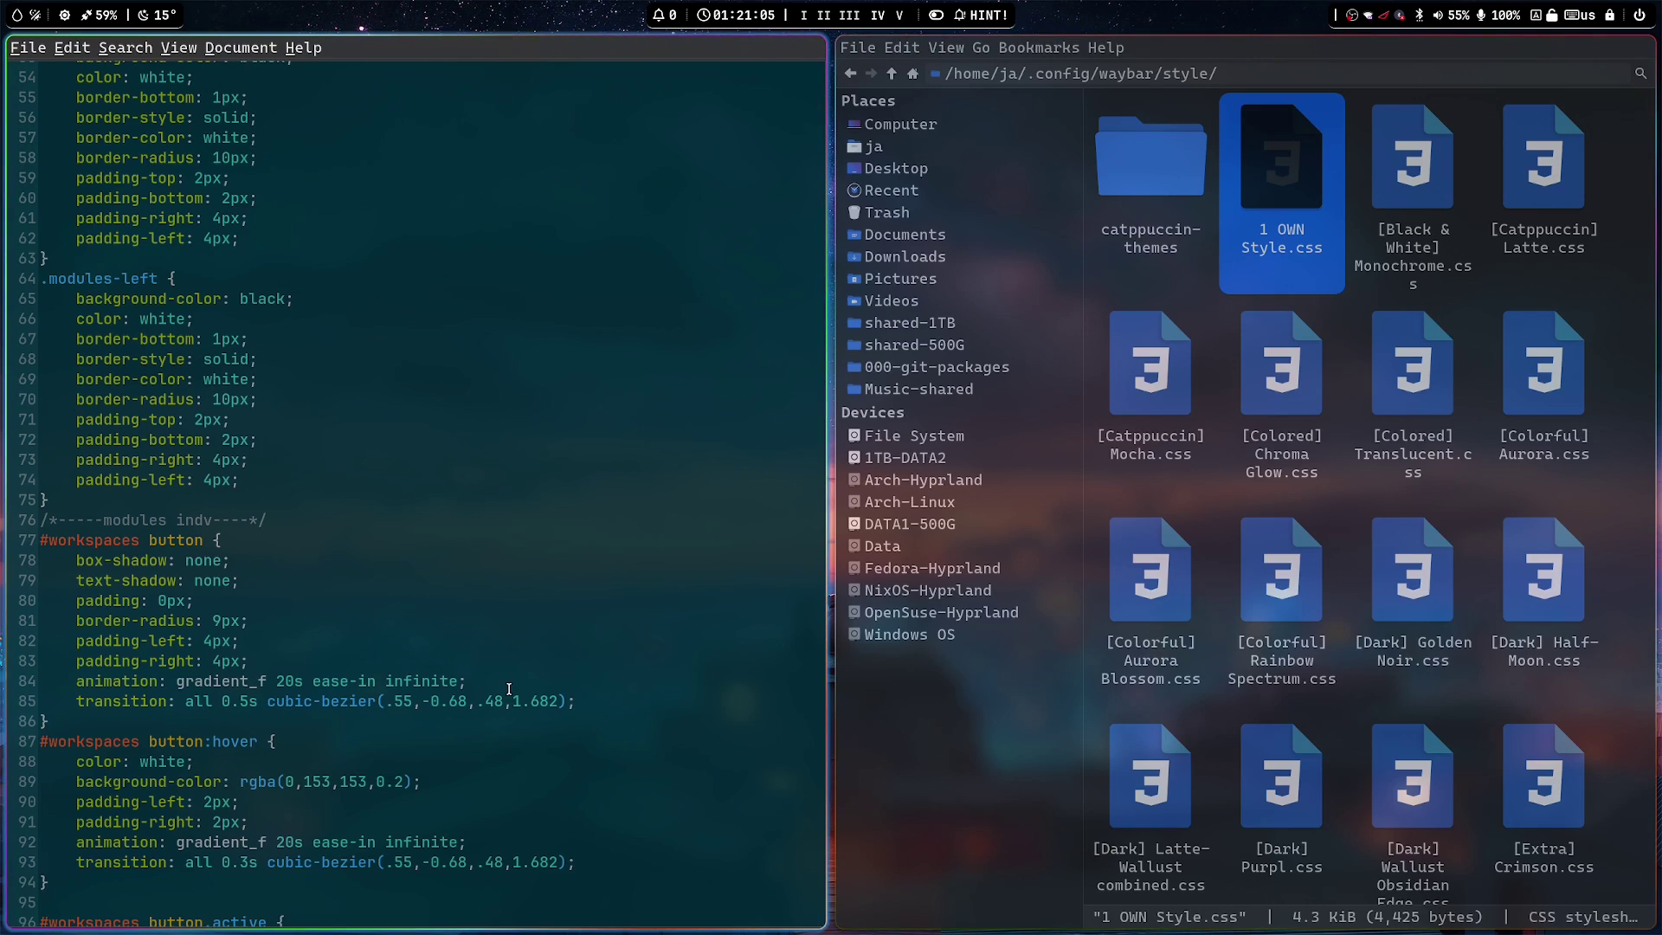
# - Close Mousepad and Thunar and bring up the web browser
pyautogui.press('super+q')
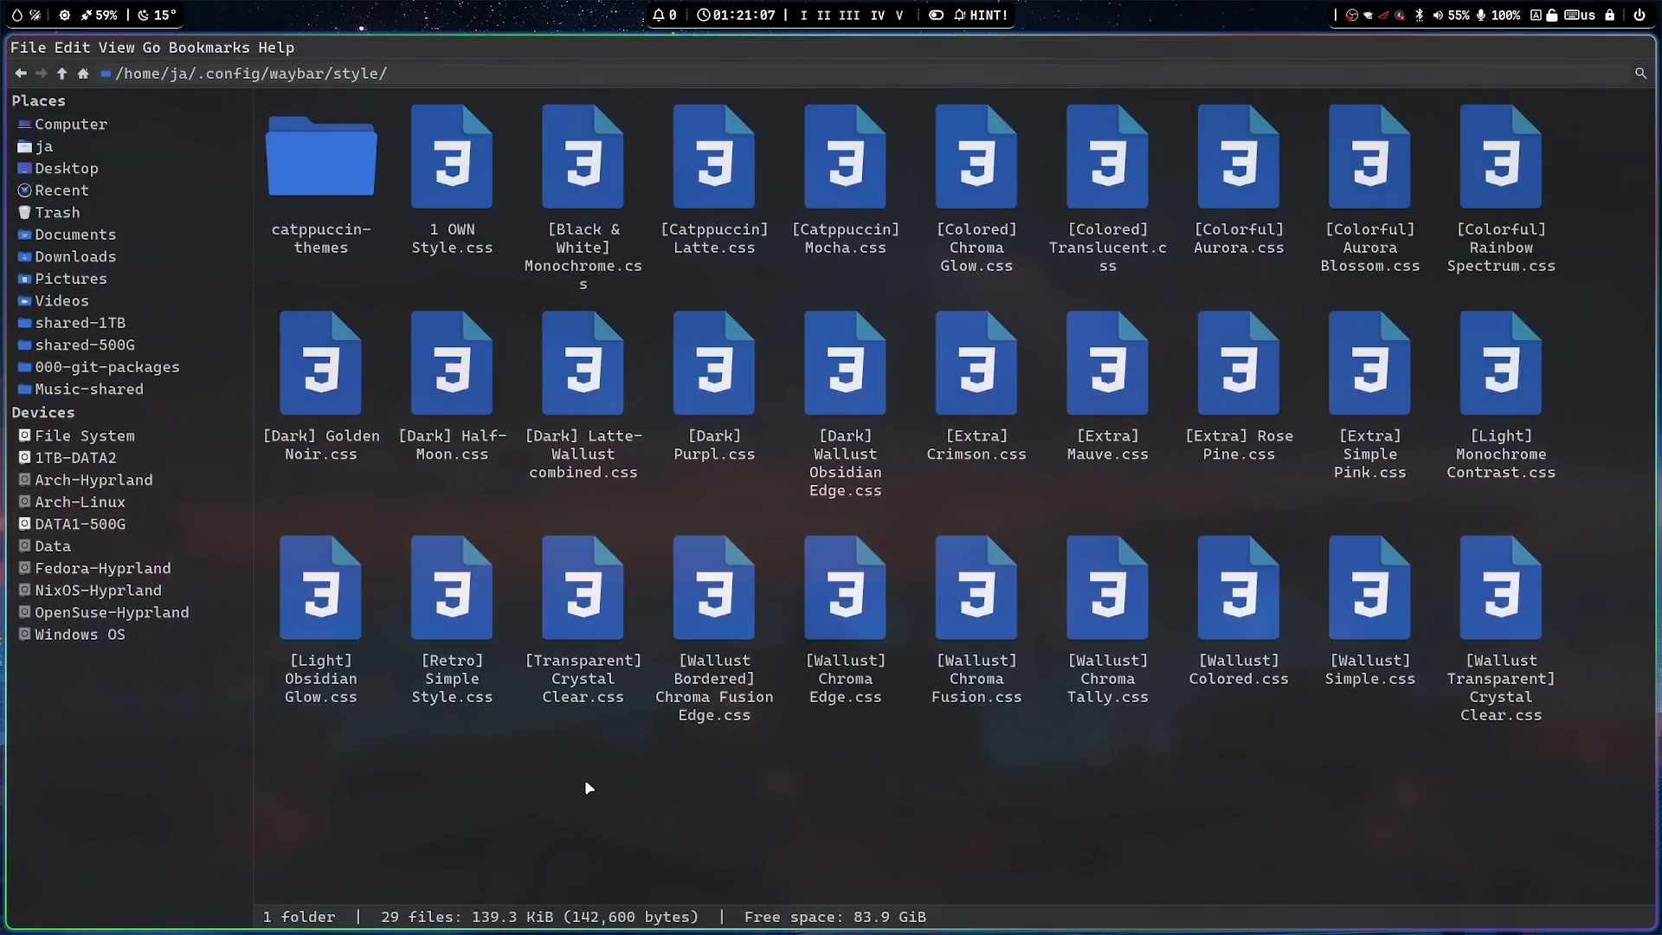
pyautogui.press('super+q')
pyautogui.press('super+b')
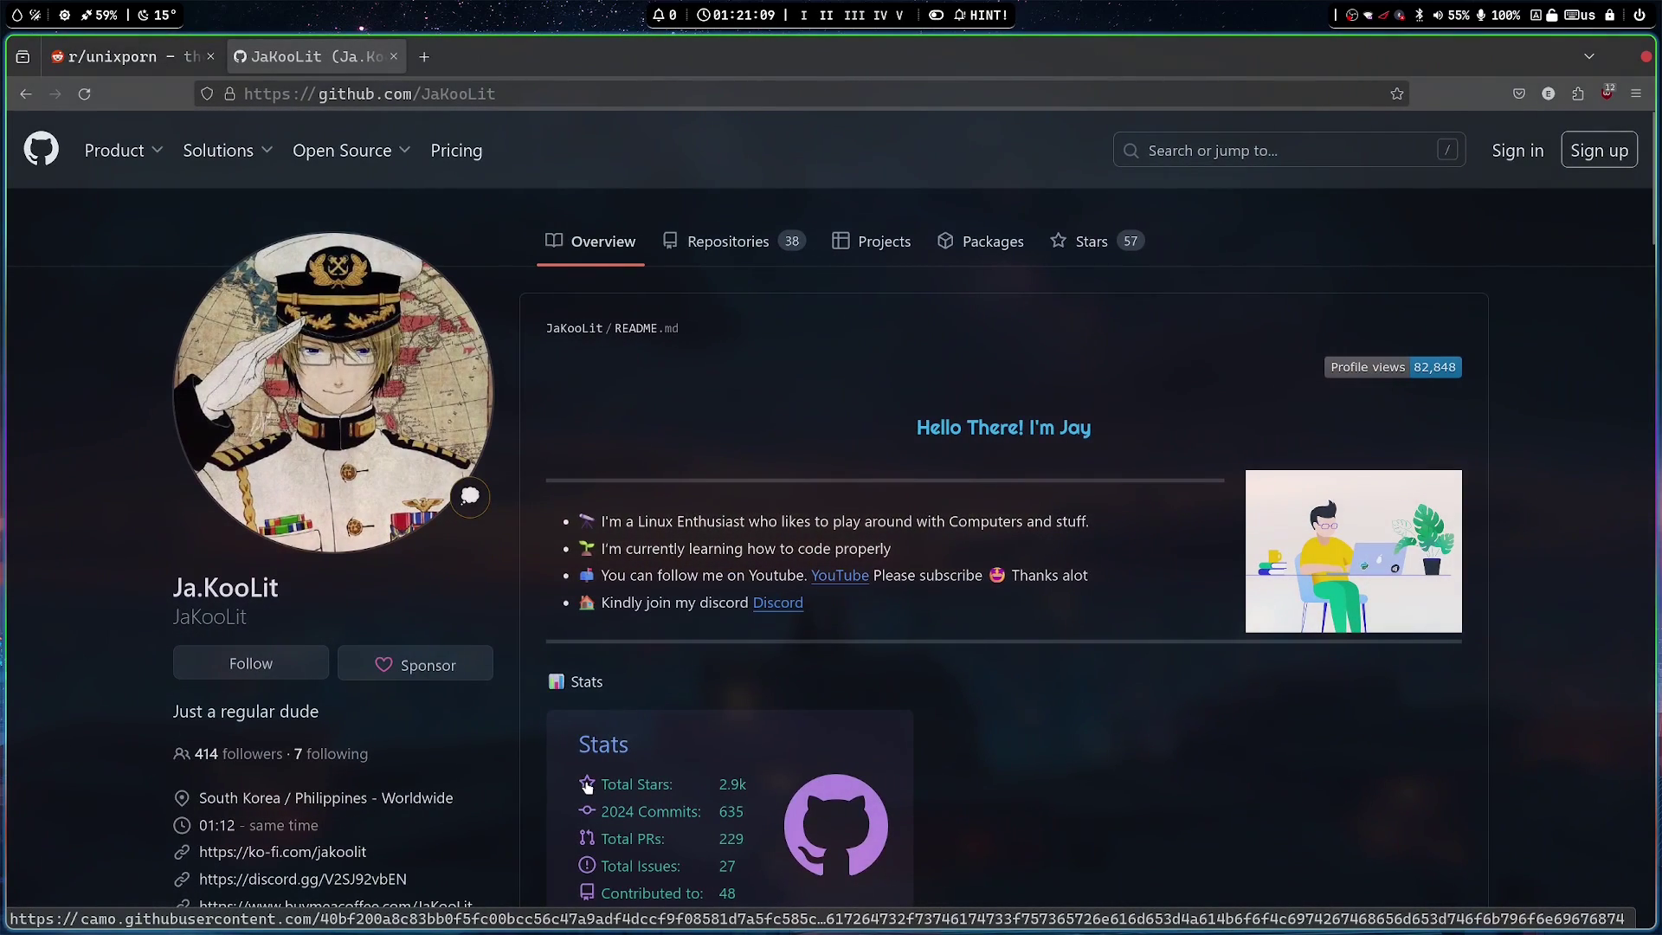
# - Switch to the r/unixporn tab, scroll the feed, and dismiss the Google sign-in prompt
pyautogui.click(115, 56)
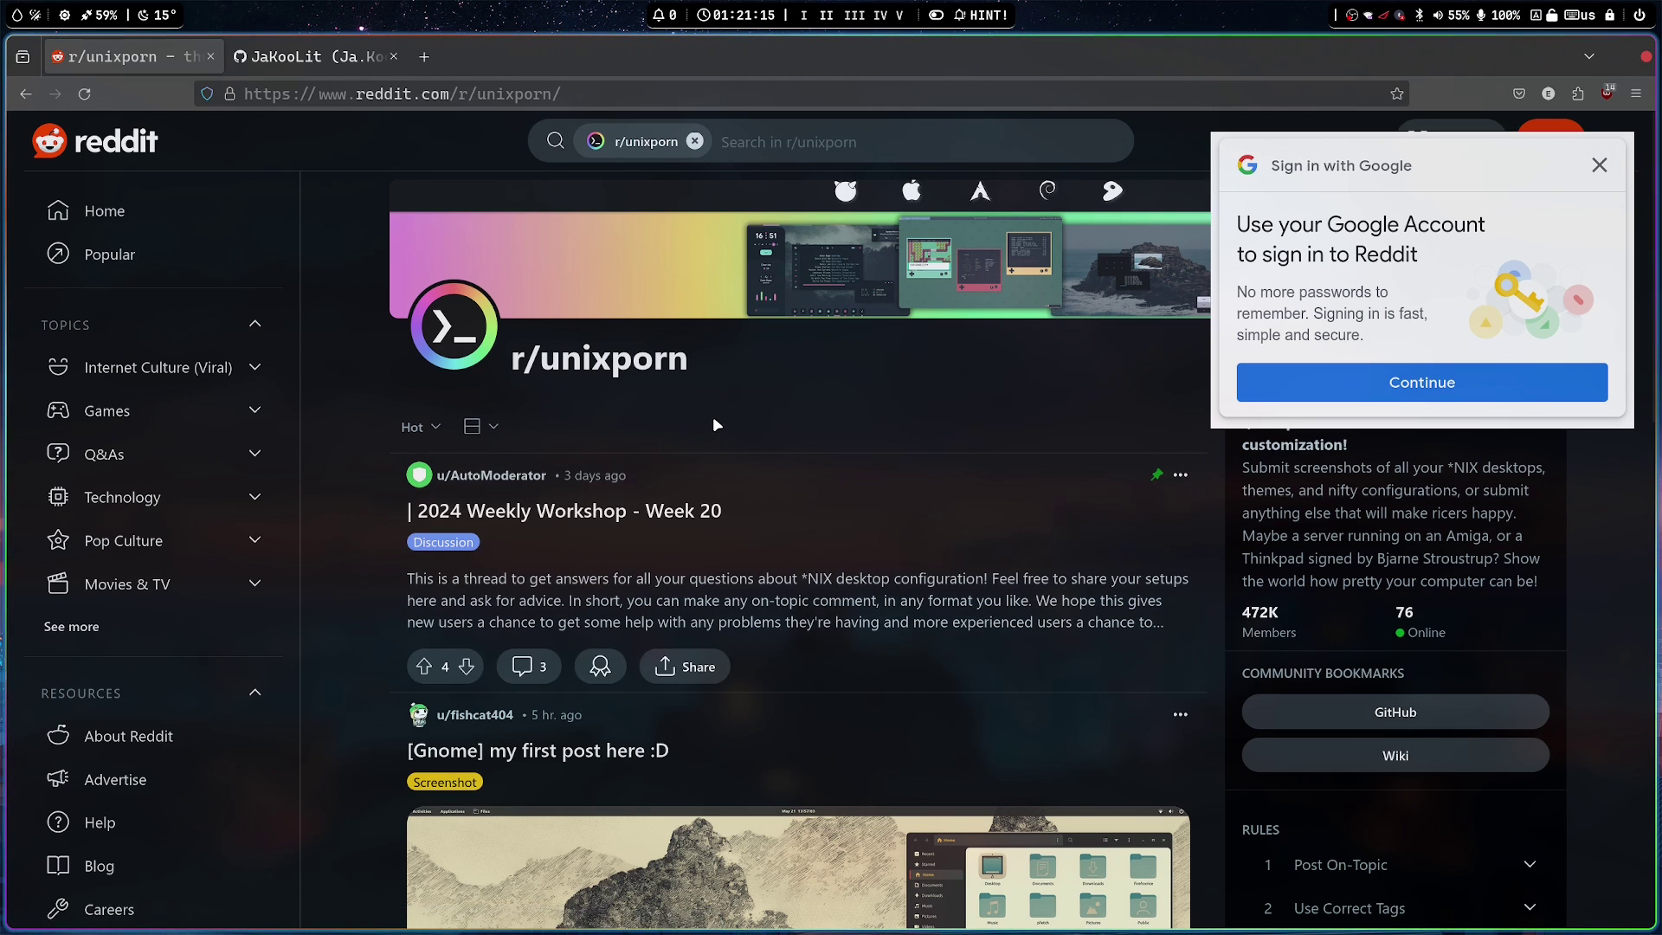
pyautogui.scroll(-12, 715, 425)
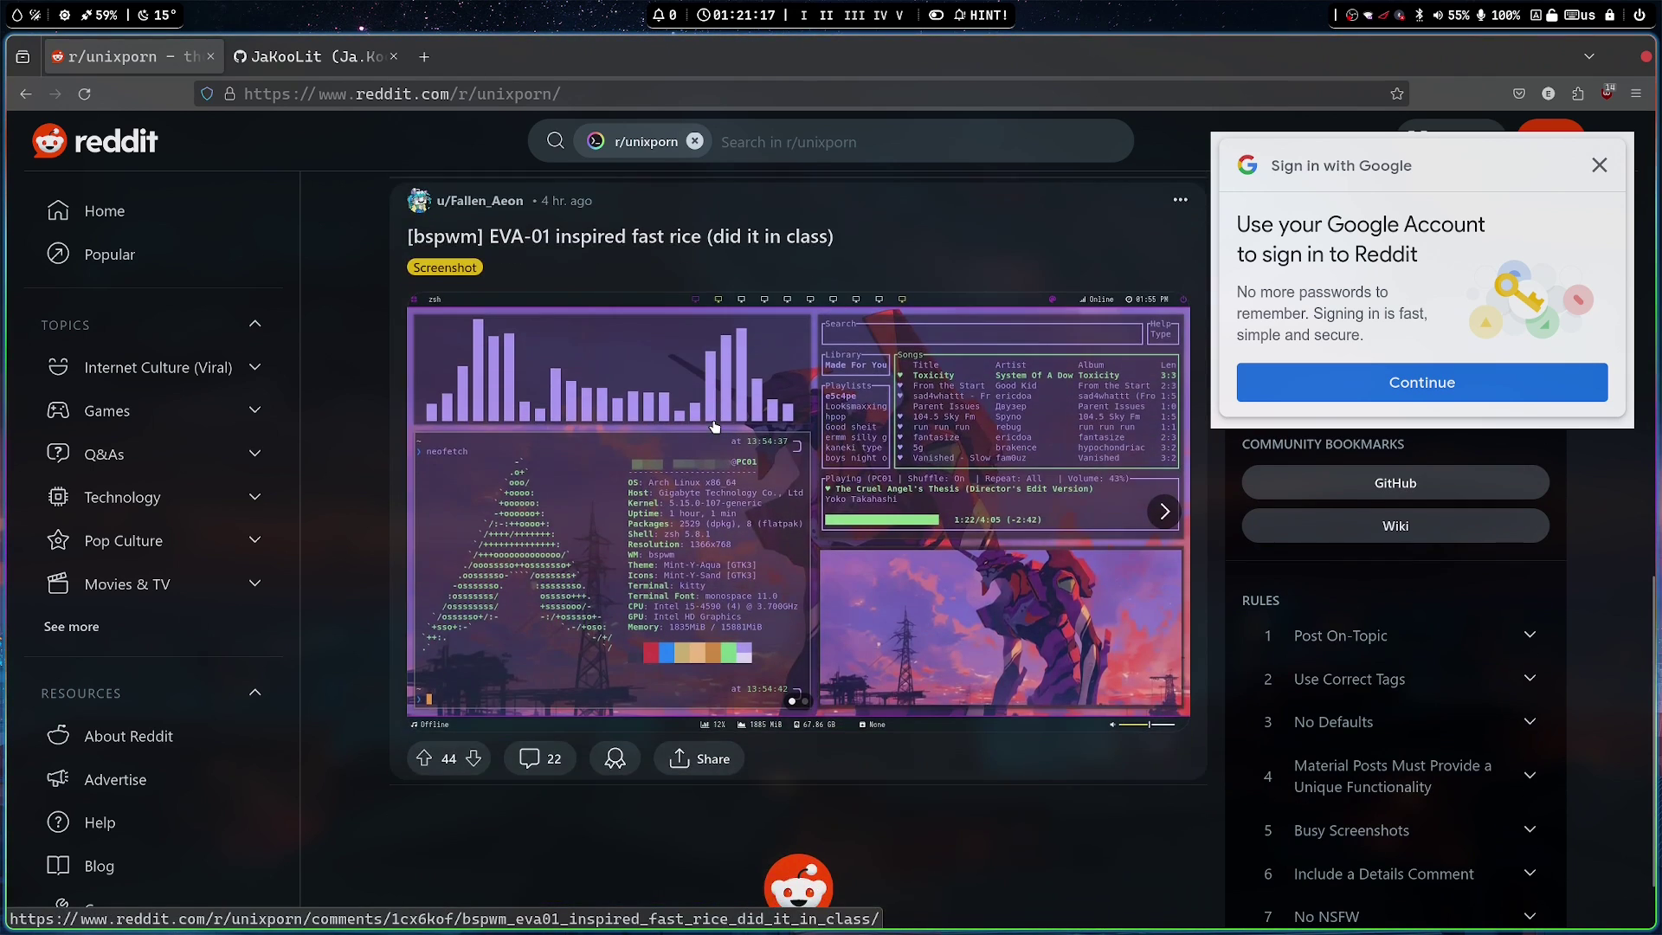
pyautogui.scroll(-15, 715, 425)
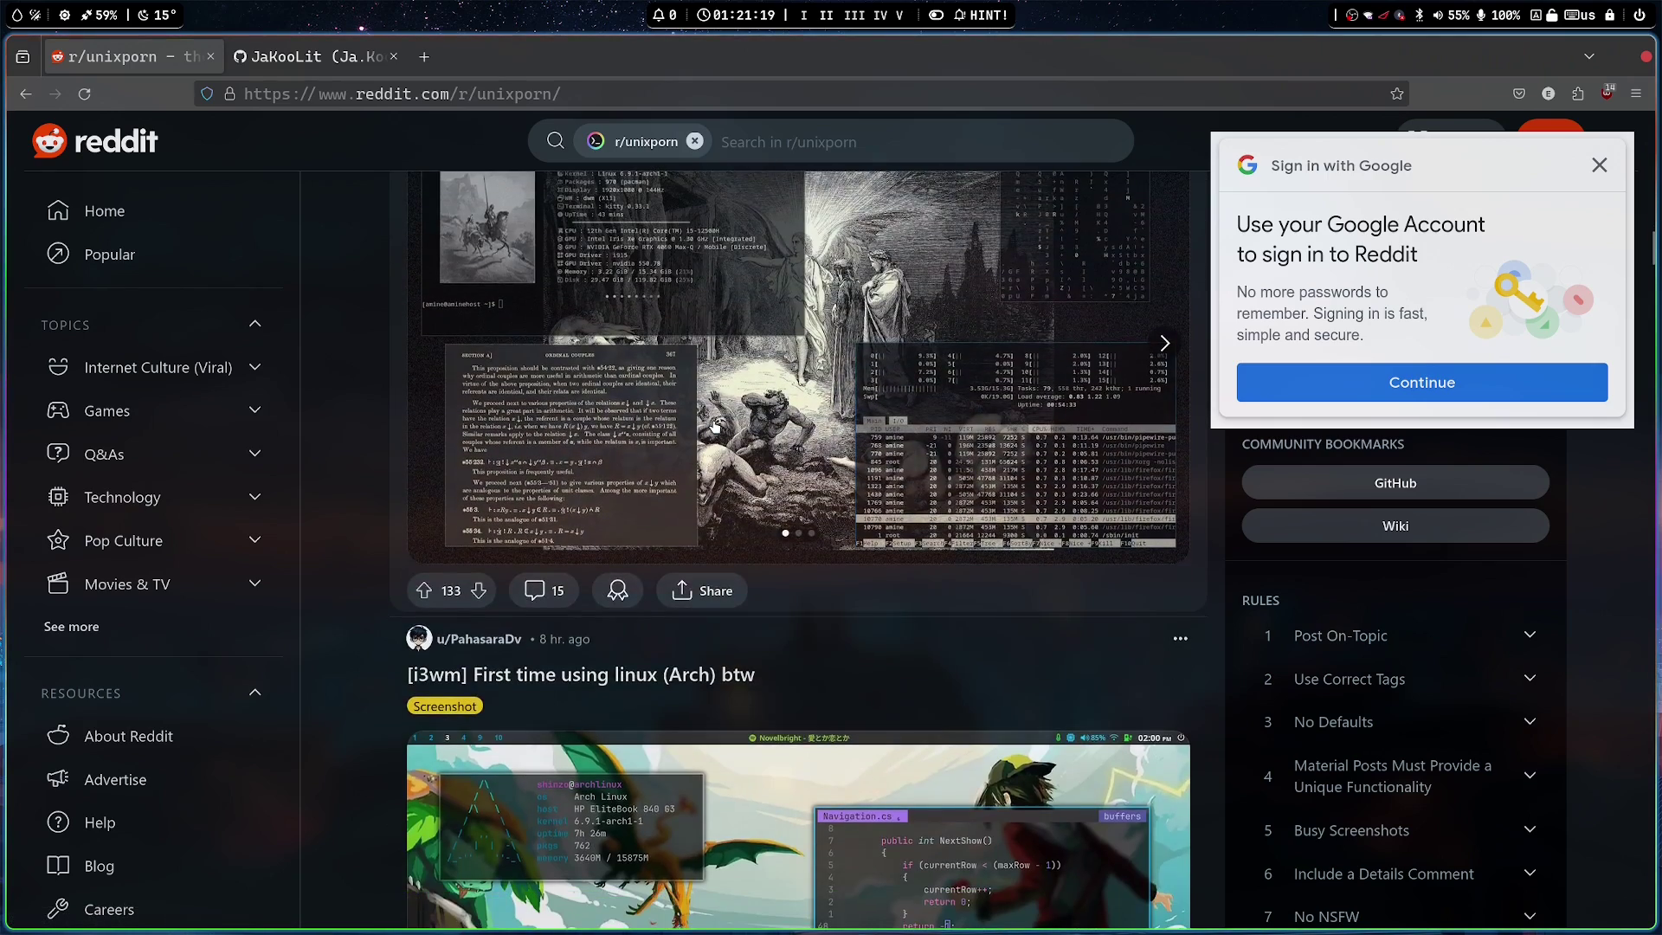
pyautogui.scroll(-15, 715, 424)
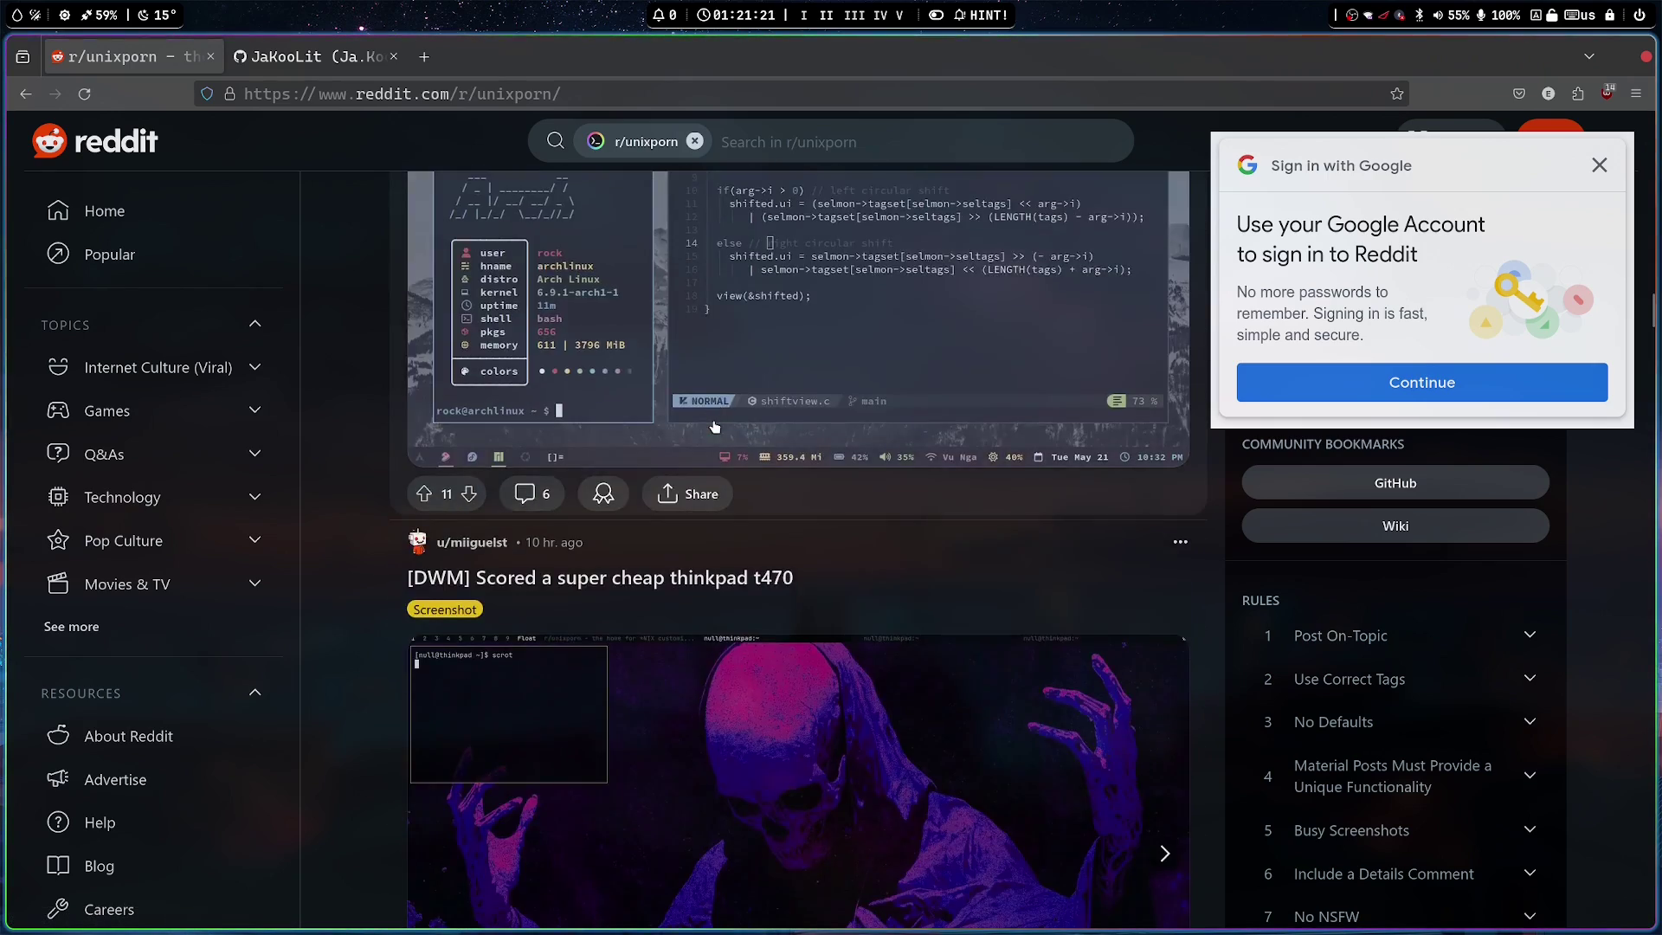
pyautogui.scroll(-10, 715, 425)
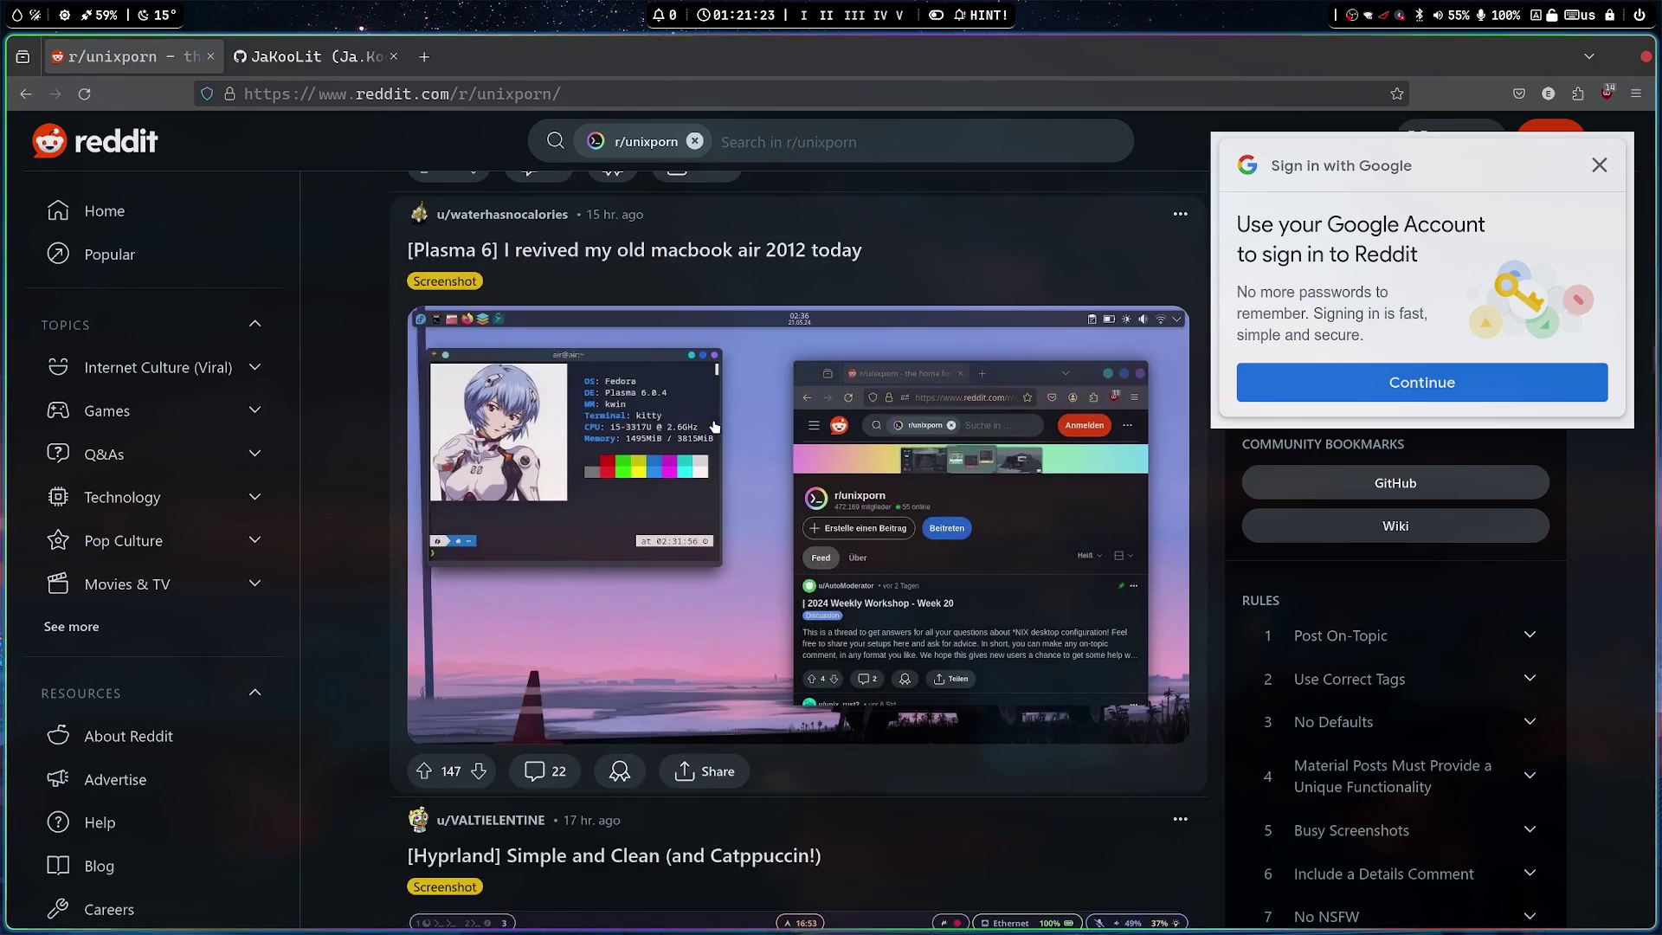
pyautogui.scroll(-6, 715, 425)
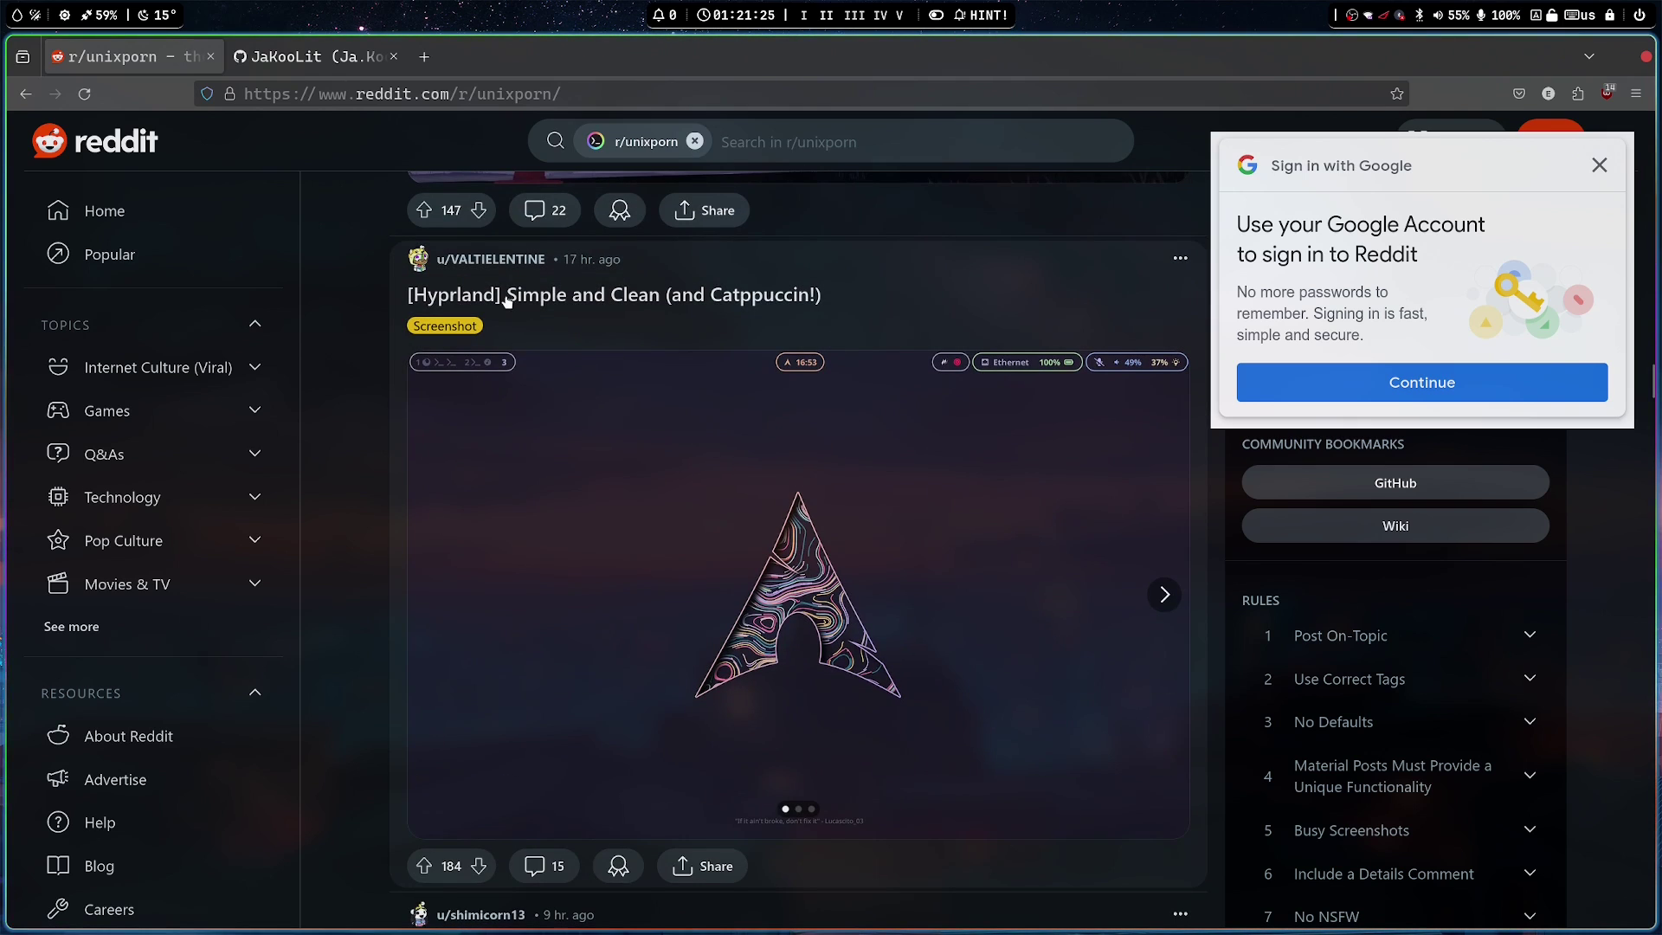
pyautogui.click(1592, 169)
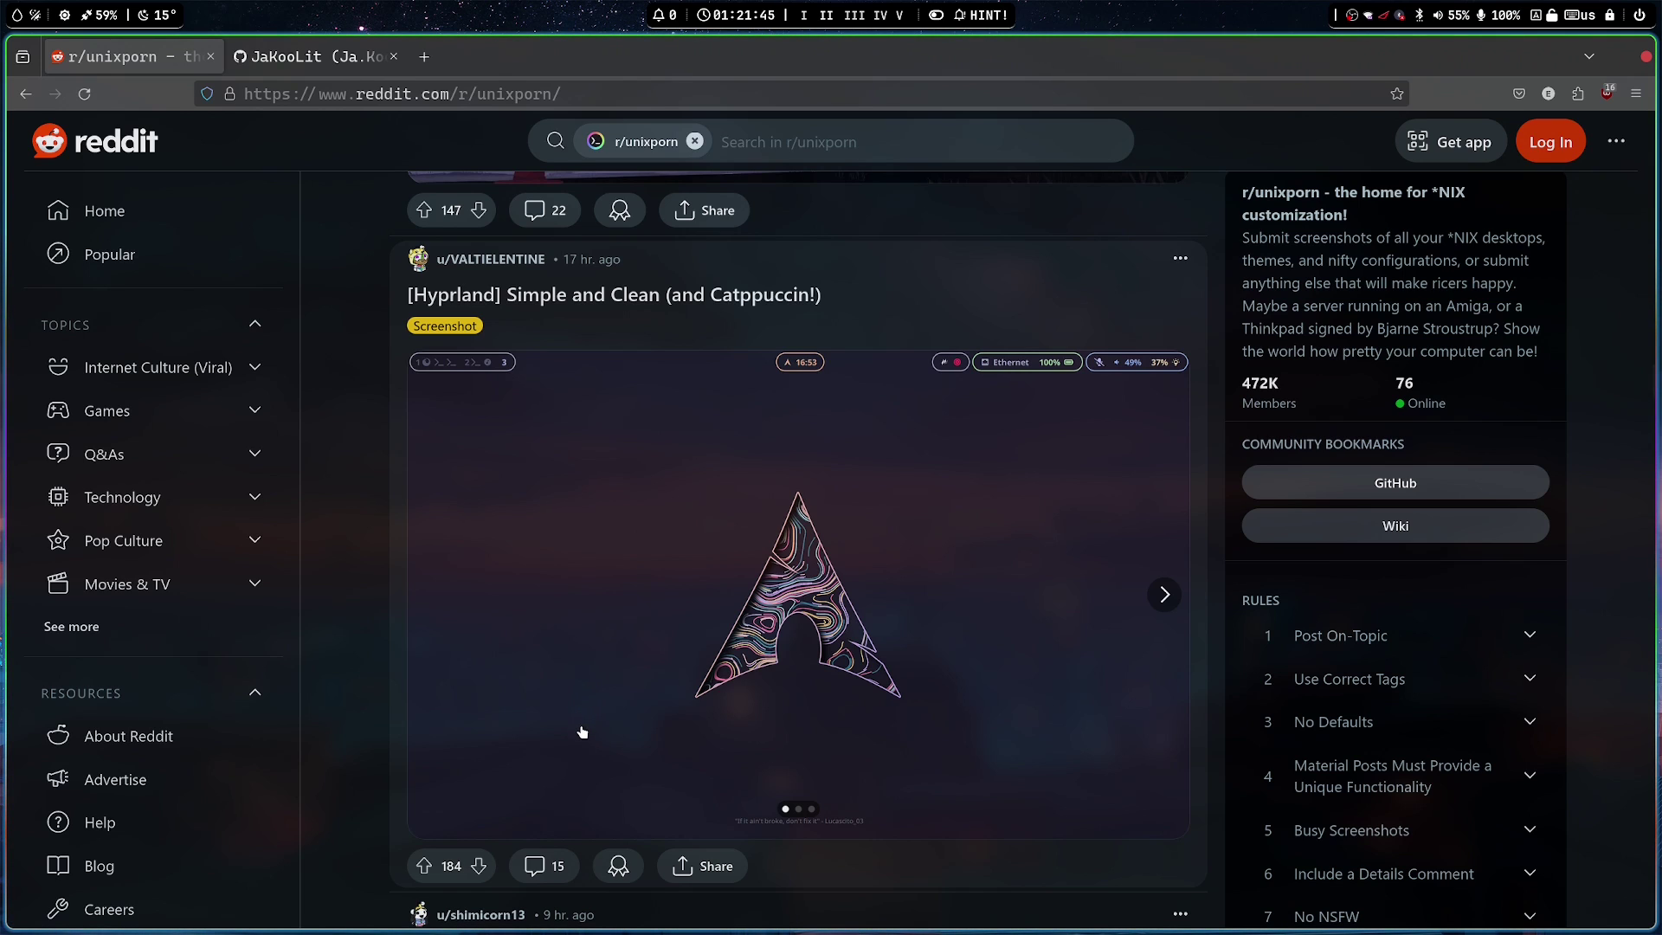
# - Open the '[Hyprland] Simple and Clean (and Catppuccin!)' post and follow the author's dotfiles link
pyautogui.click(649, 686)
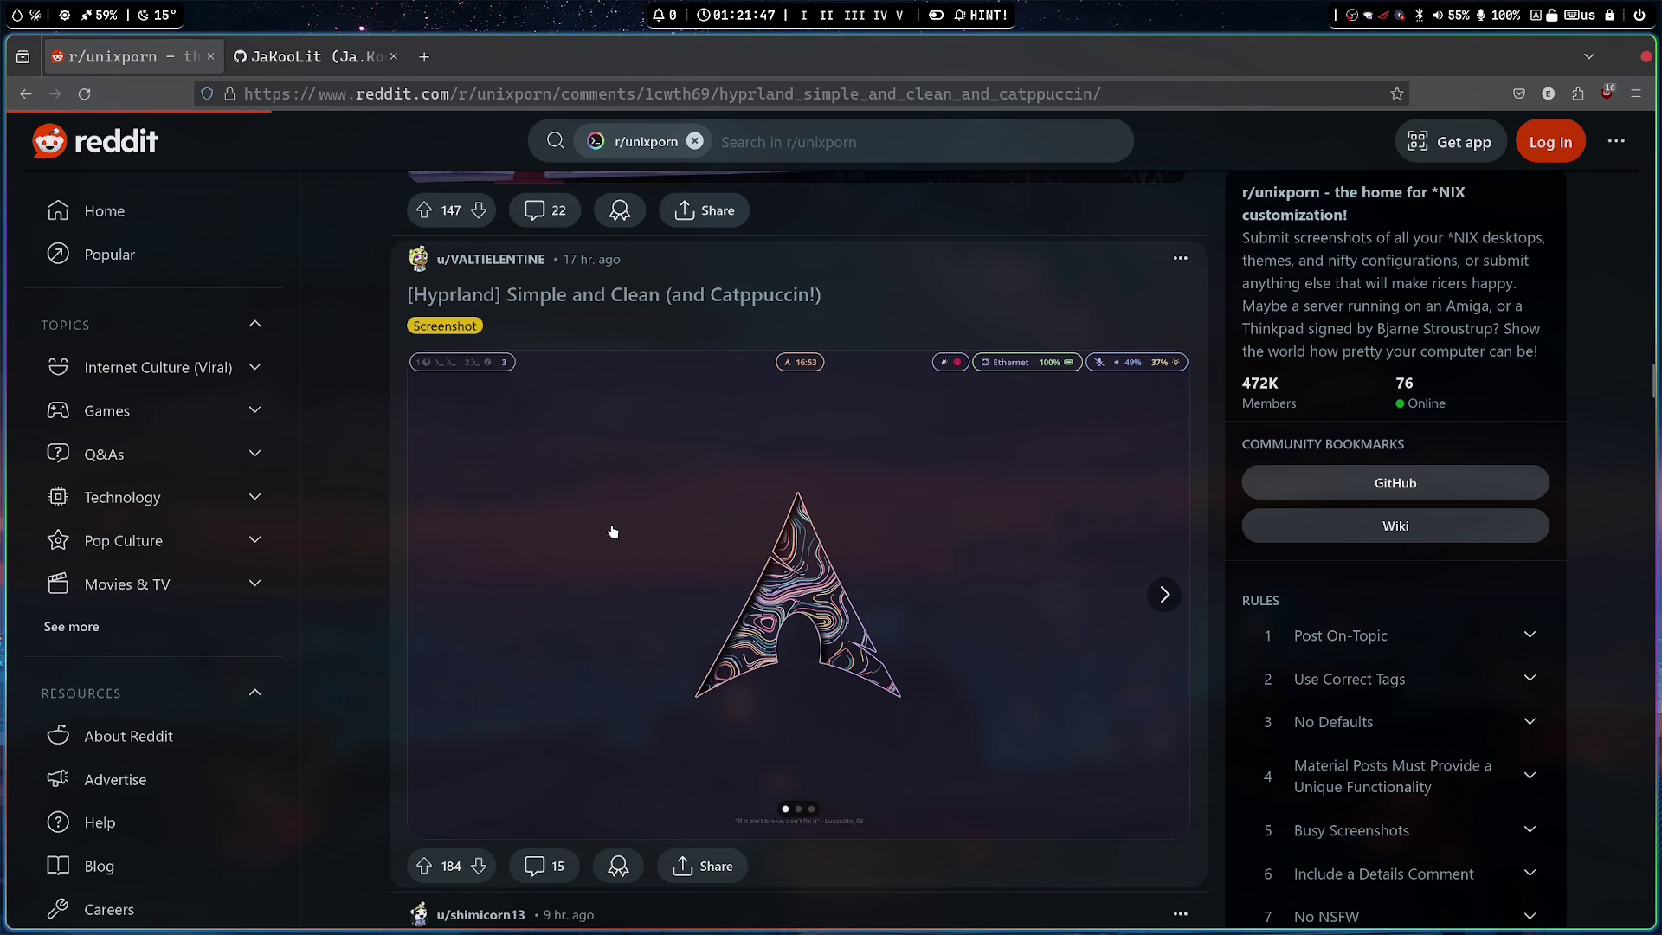
pyautogui.scroll(-6, 771, 446)
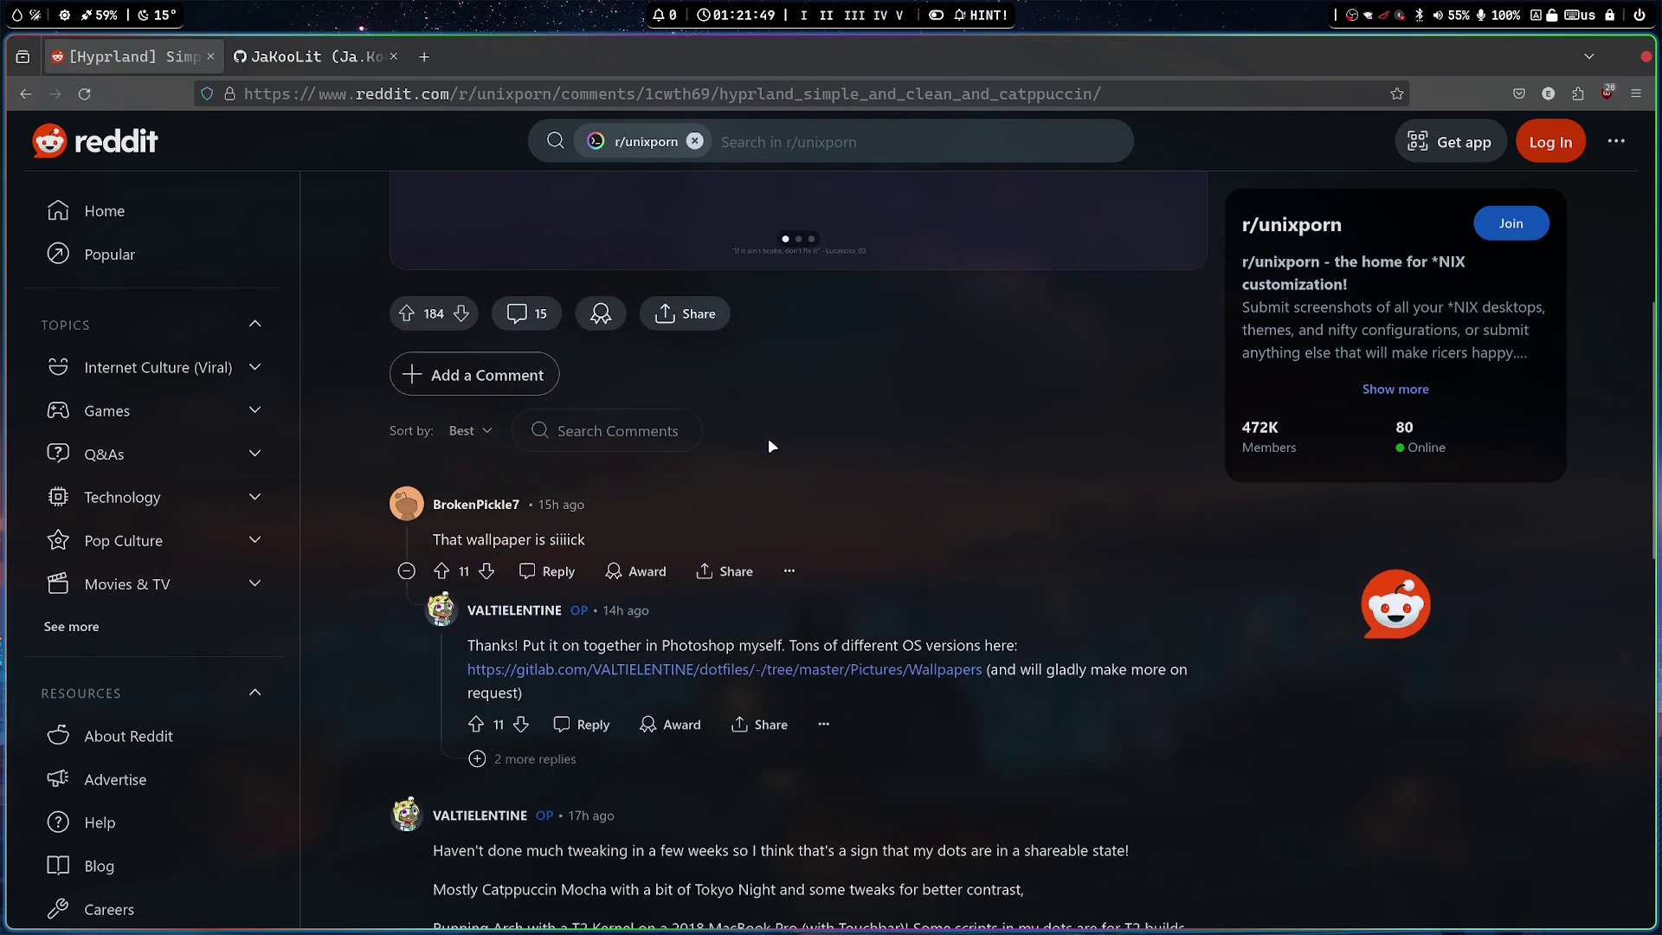
pyautogui.scroll(-4, 769, 441)
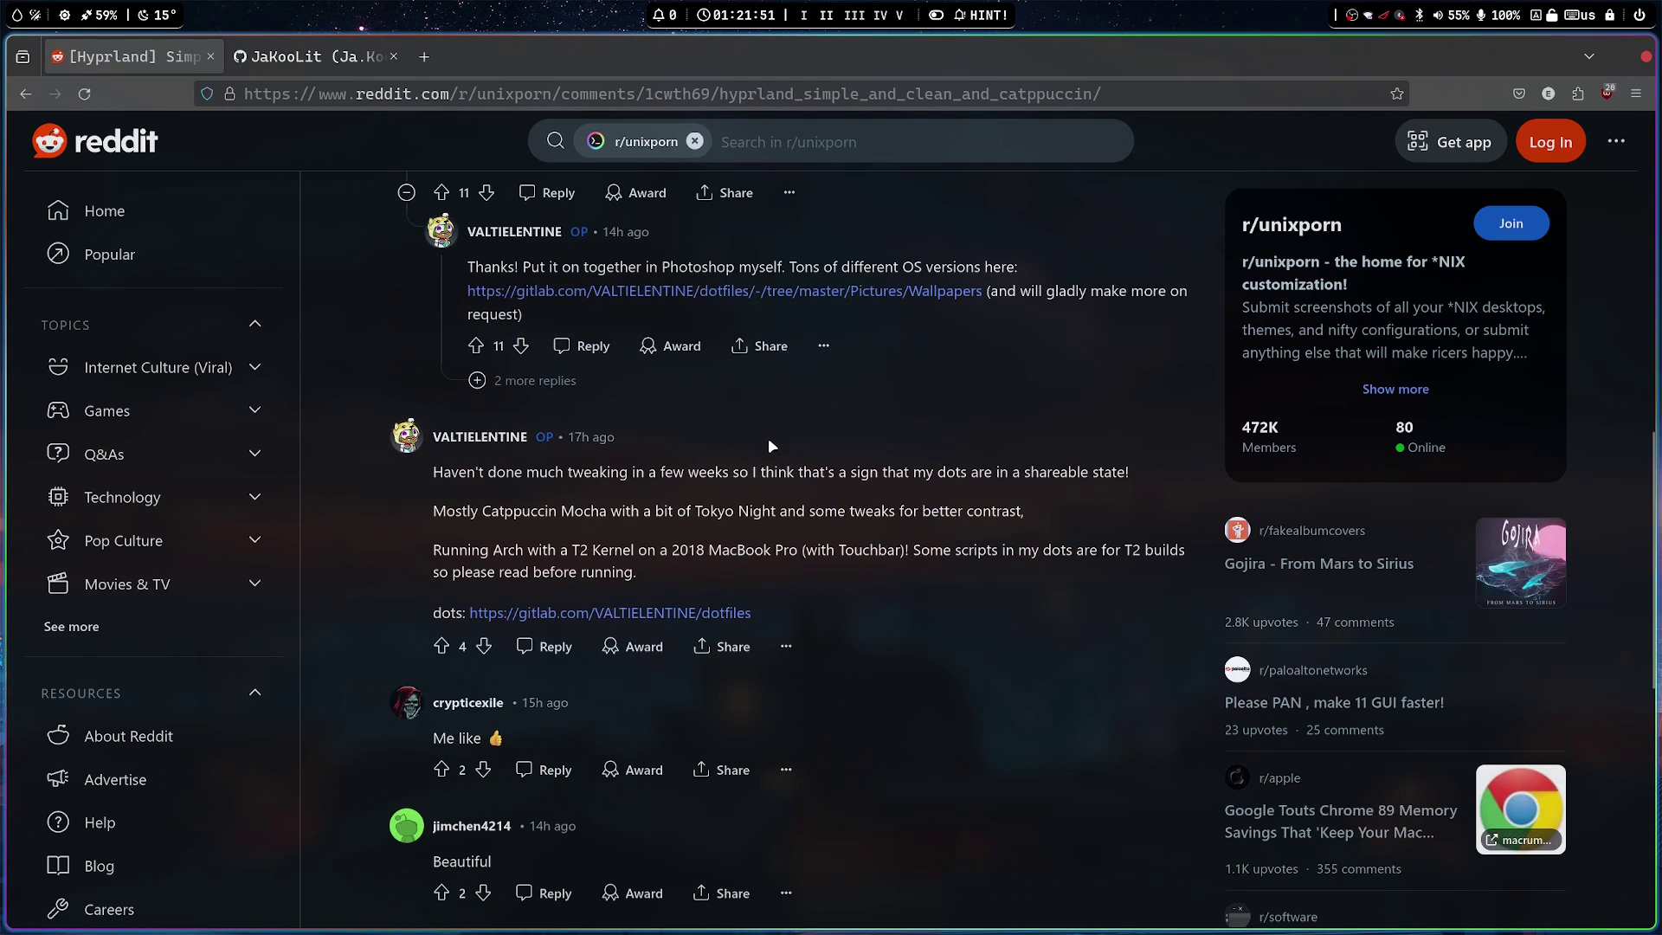
pyautogui.click(536, 614)
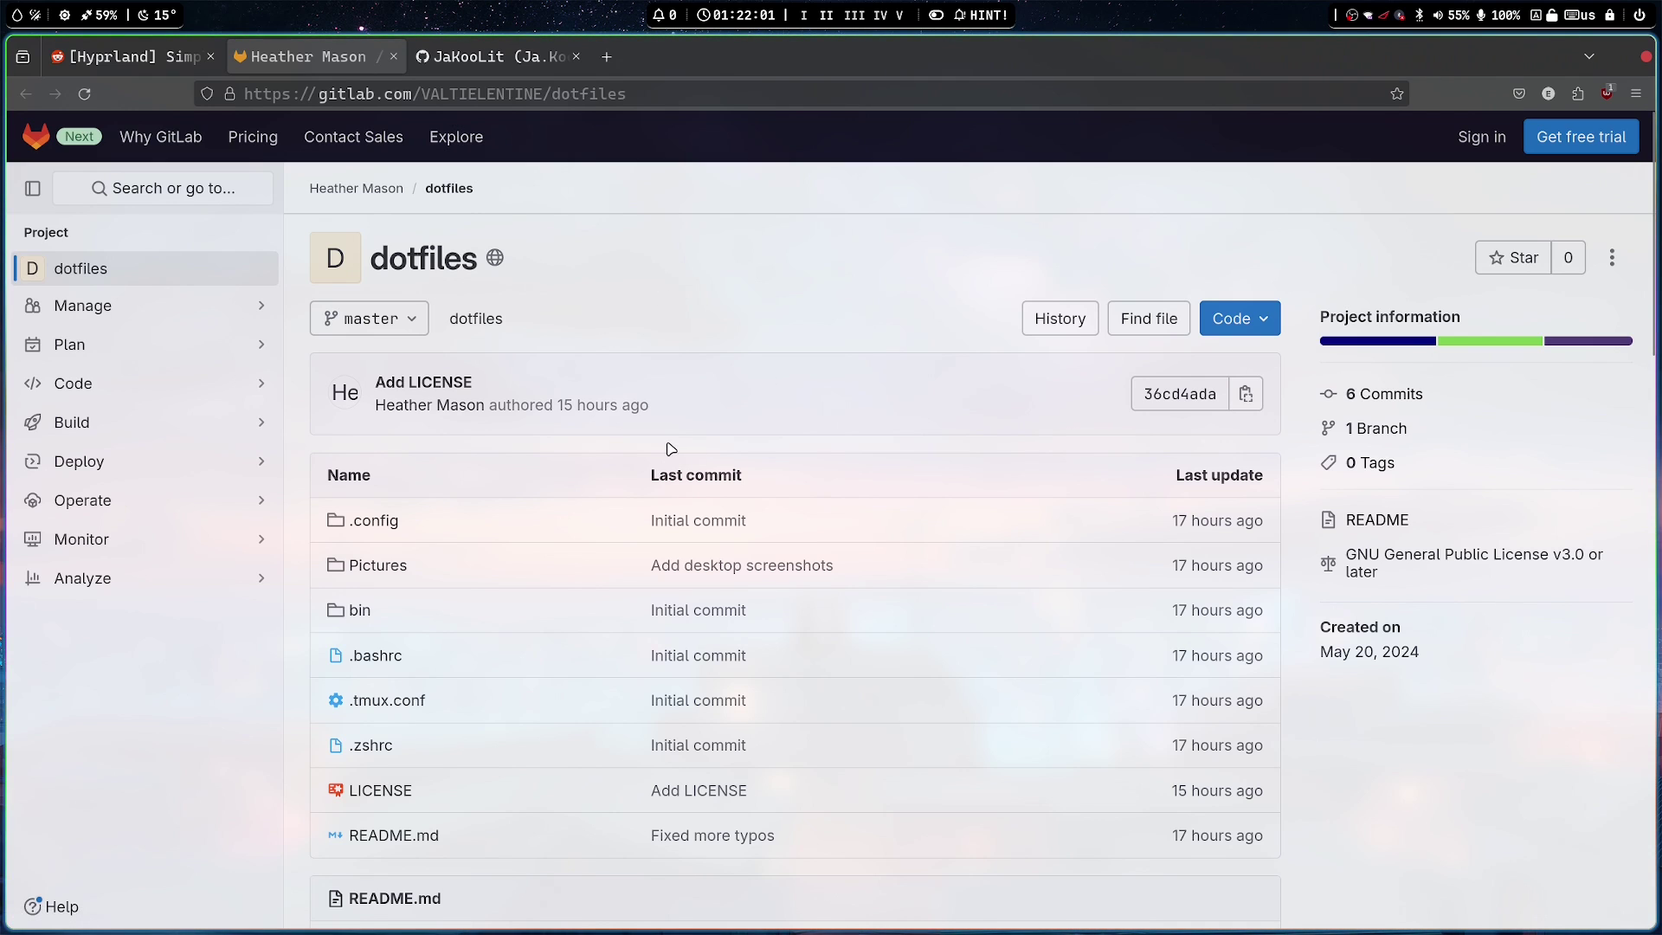
# - Navigate to .config/waybar/config.jsonc in the GitLab repository and download it
pyautogui.scroll(-5, 671, 448)
pyautogui.scroll(5, 614, 493)
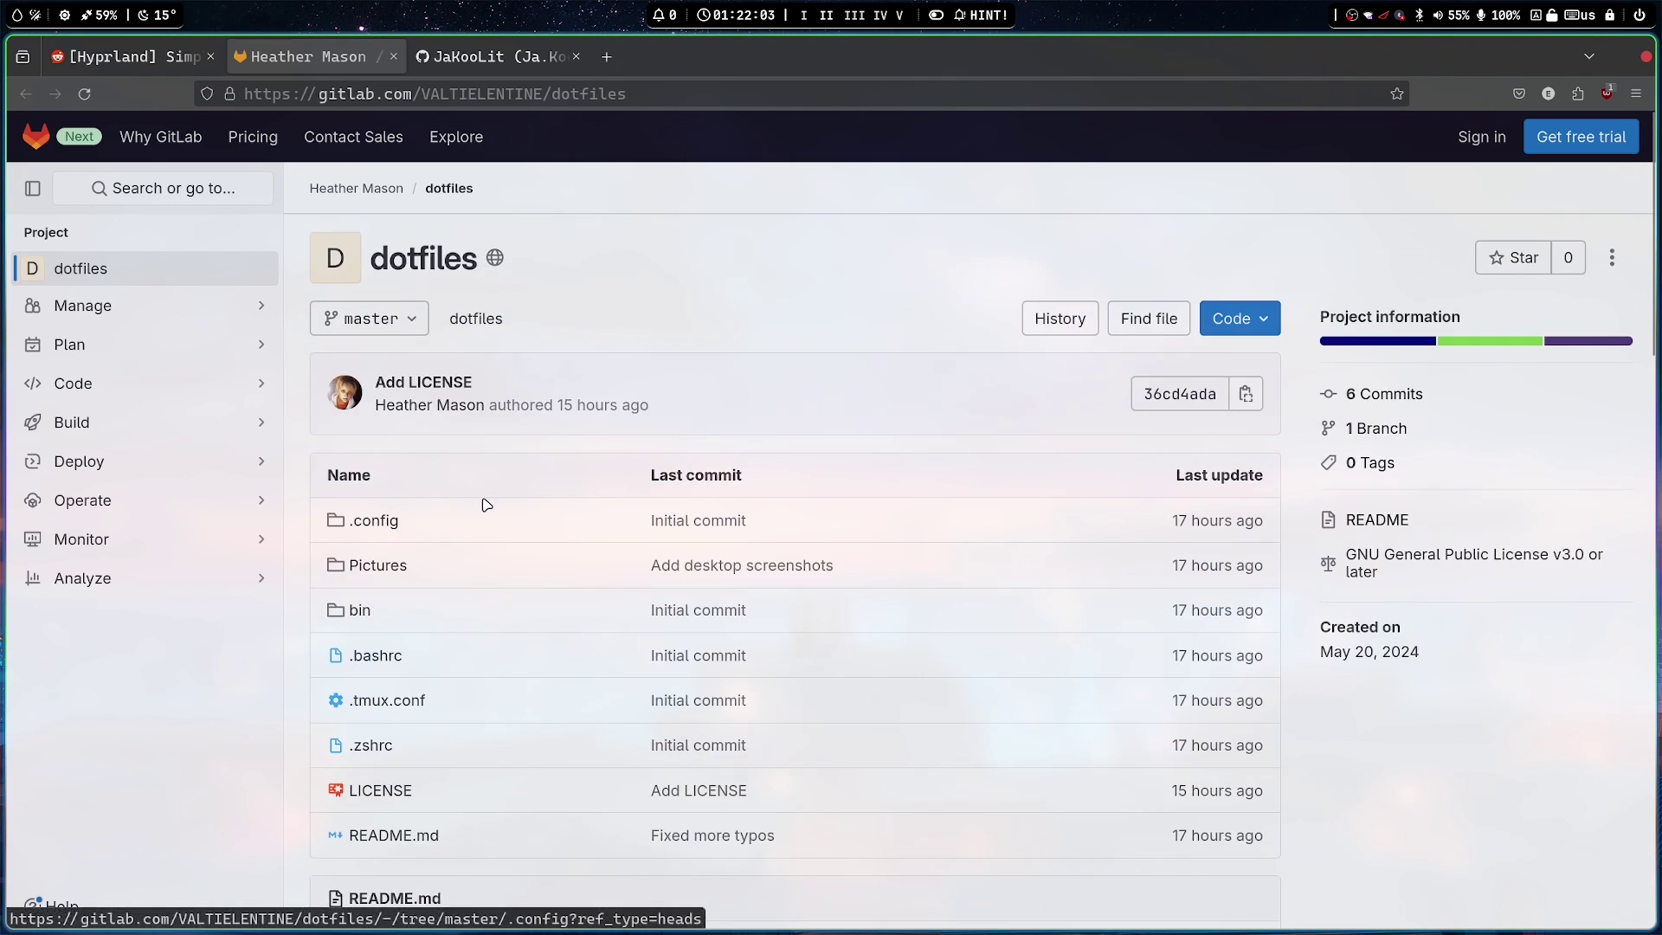
pyautogui.click(377, 524)
pyautogui.scroll(-5, 567, 609)
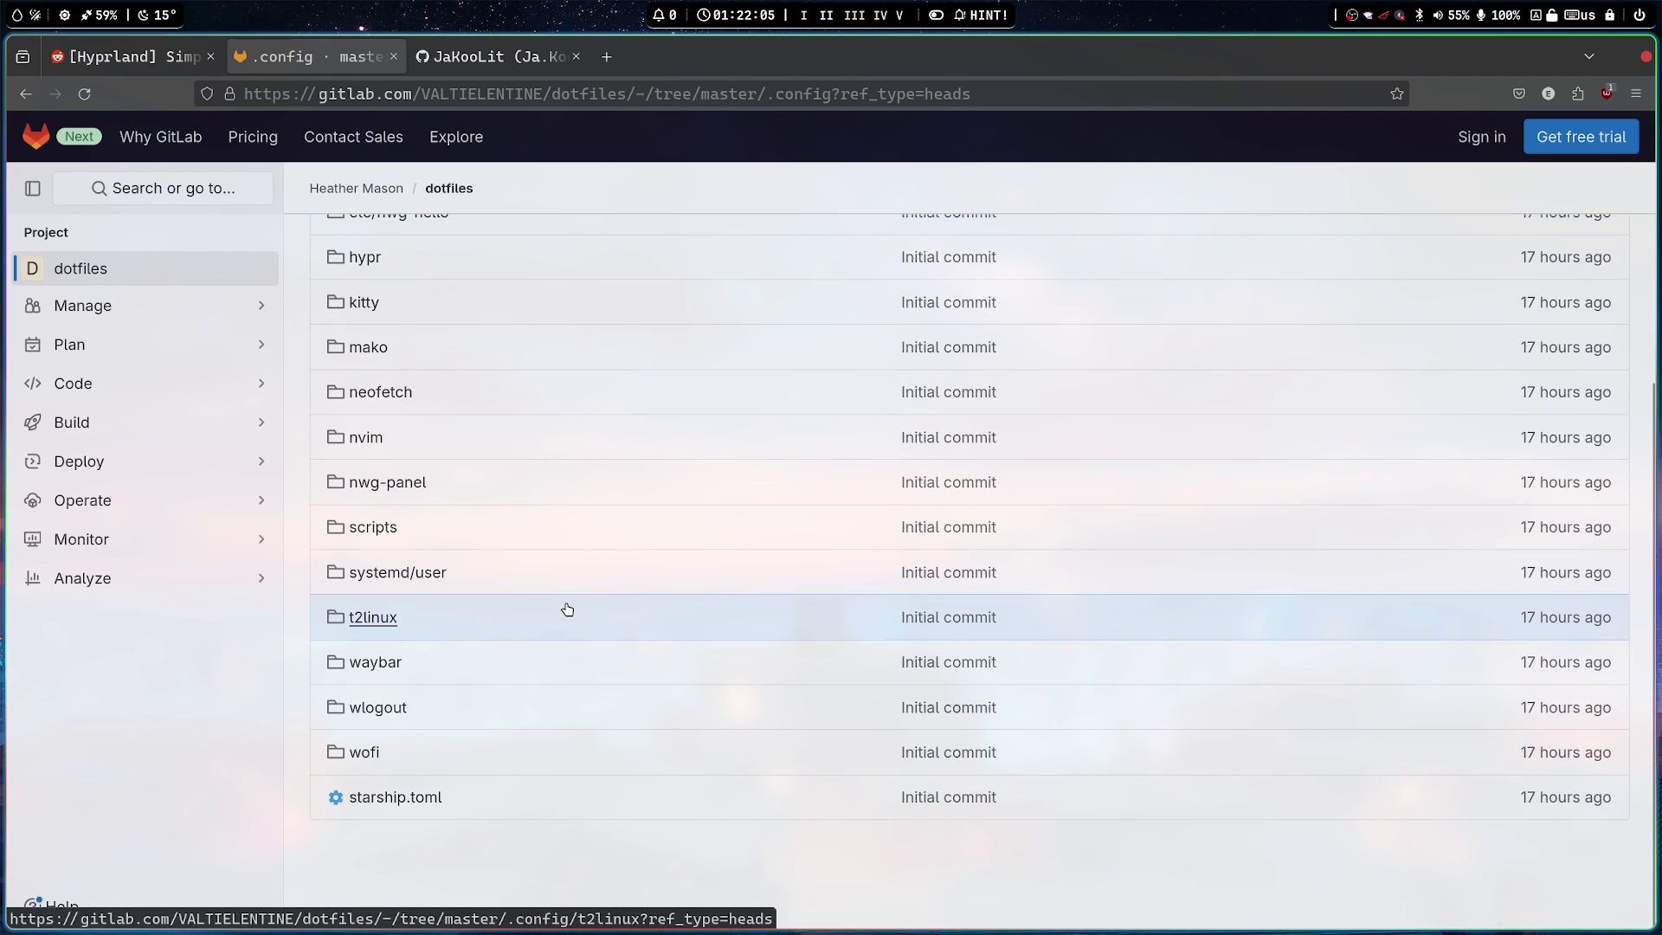
pyautogui.click(380, 663)
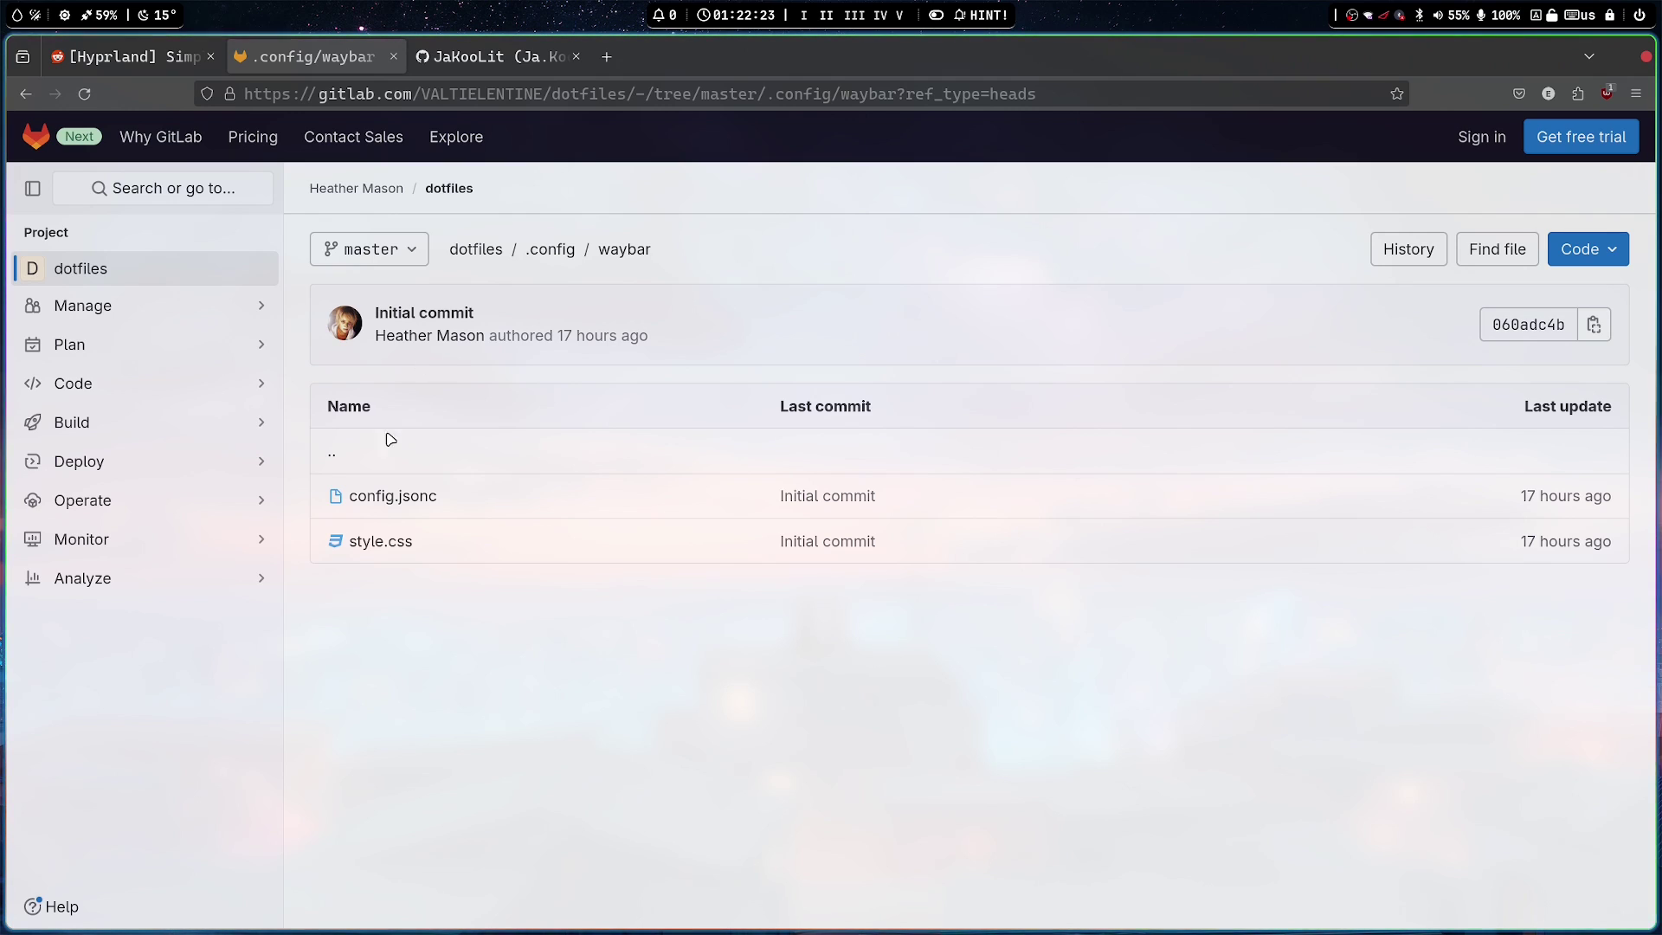
pyautogui.click(407, 509)
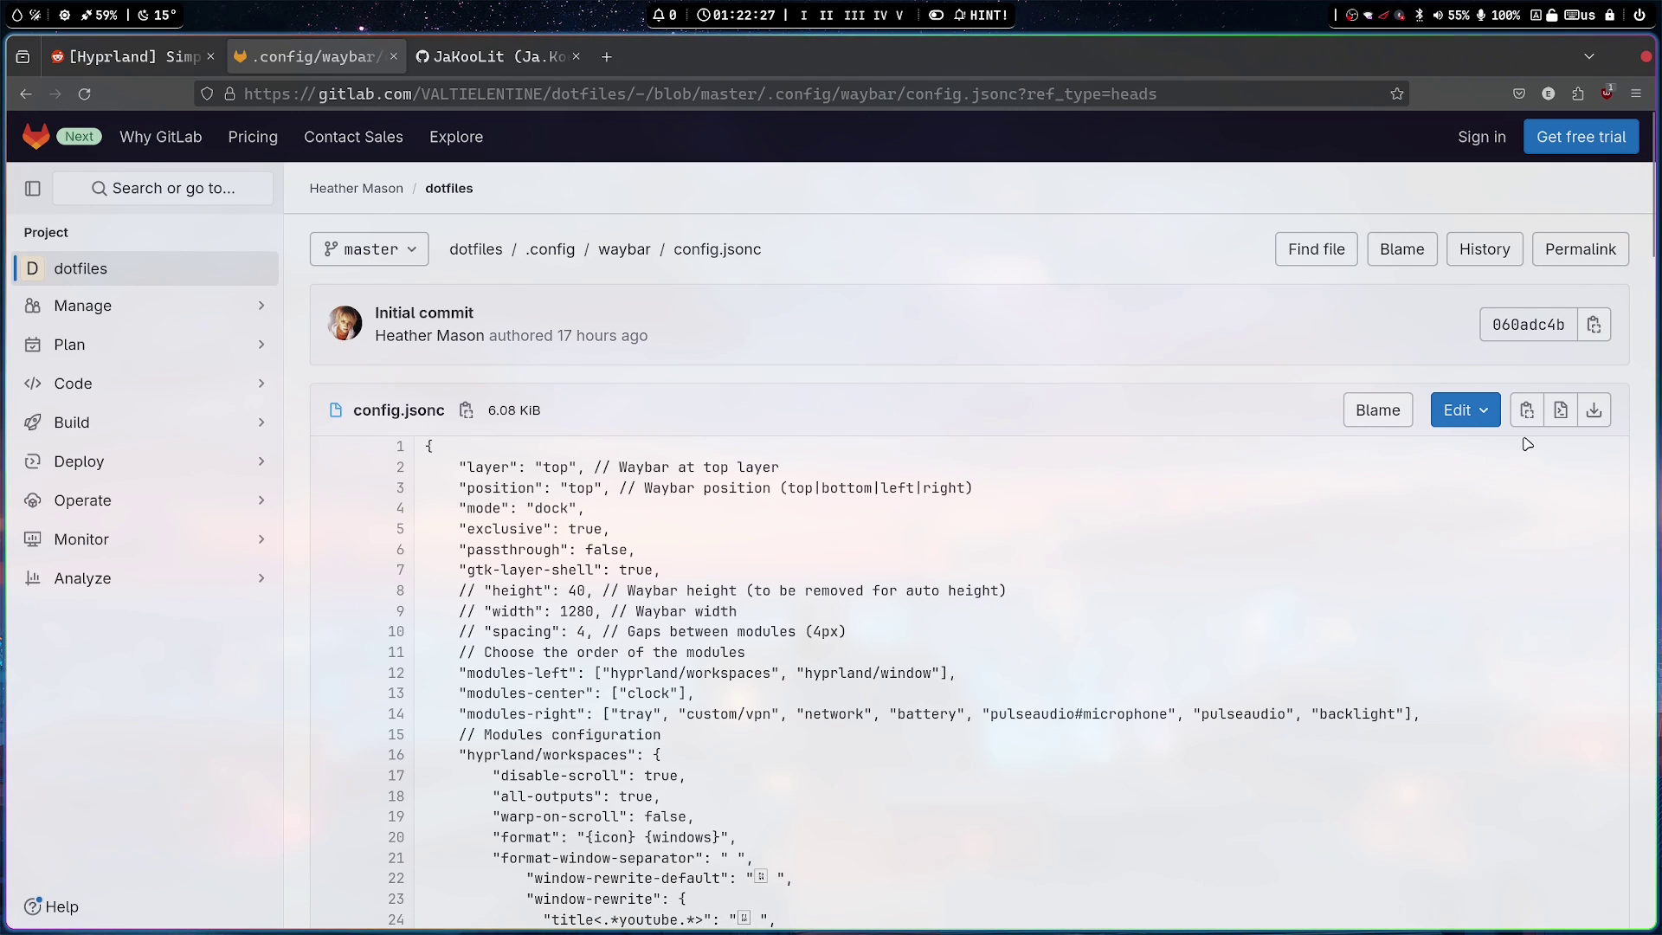
pyautogui.click(1593, 410)
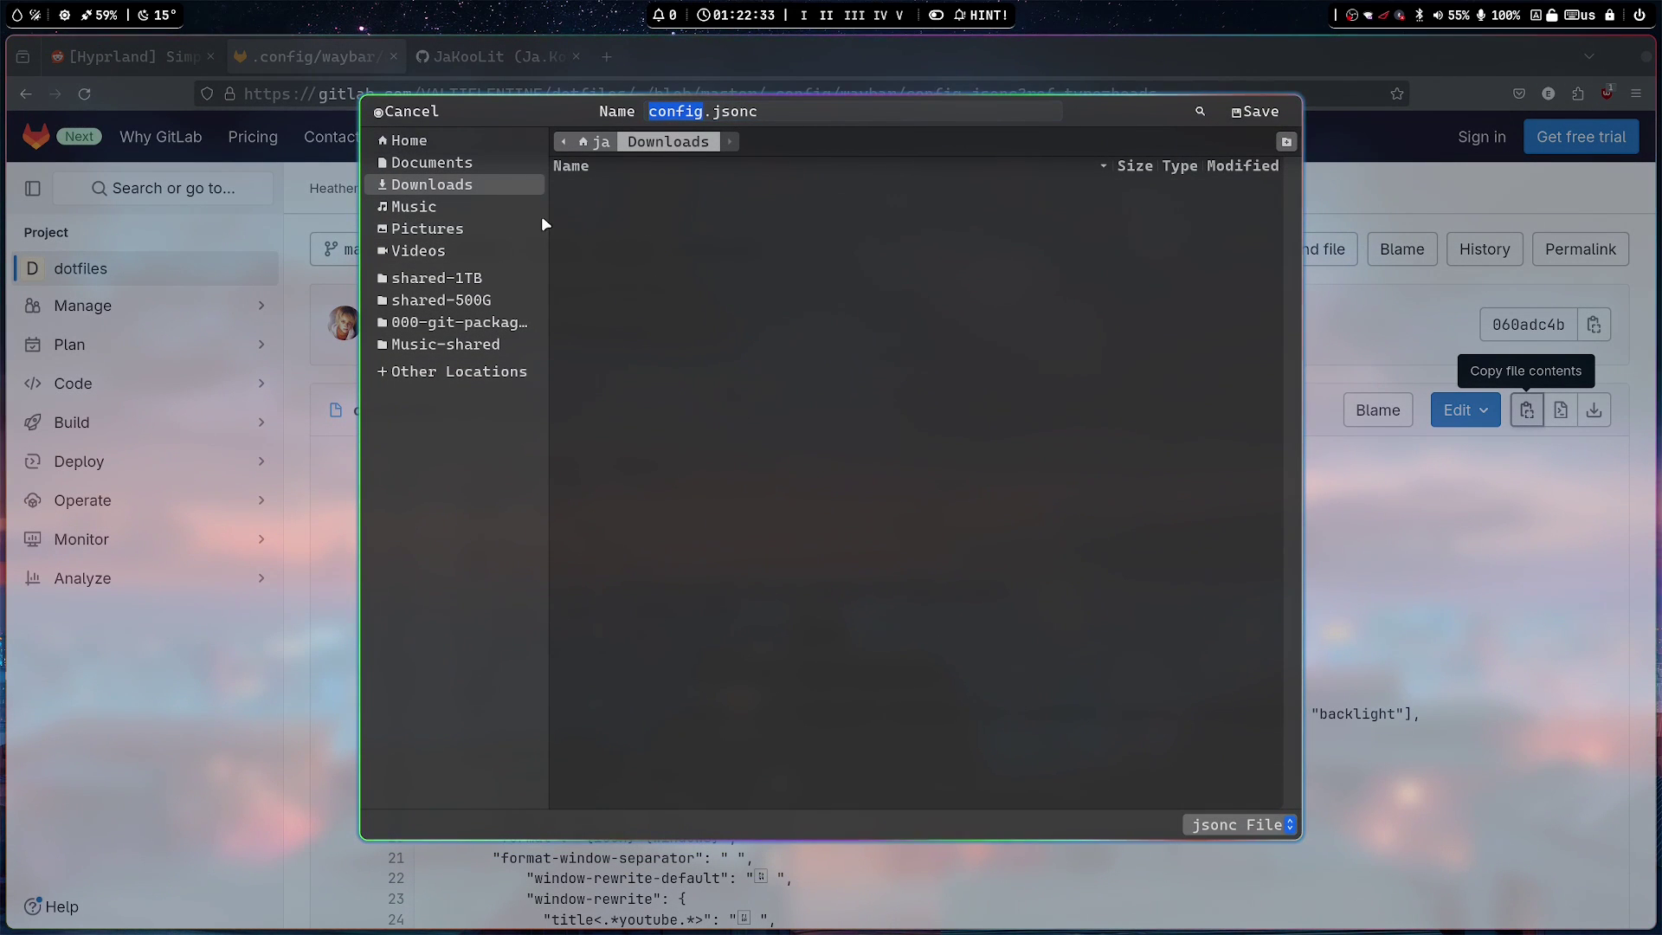
# - Save the shared config into ~/.config/waybar/configs, prefixing its name with '1' and the author's name
pyautogui.click(409, 140)
pyautogui.doubleClick(621, 228)
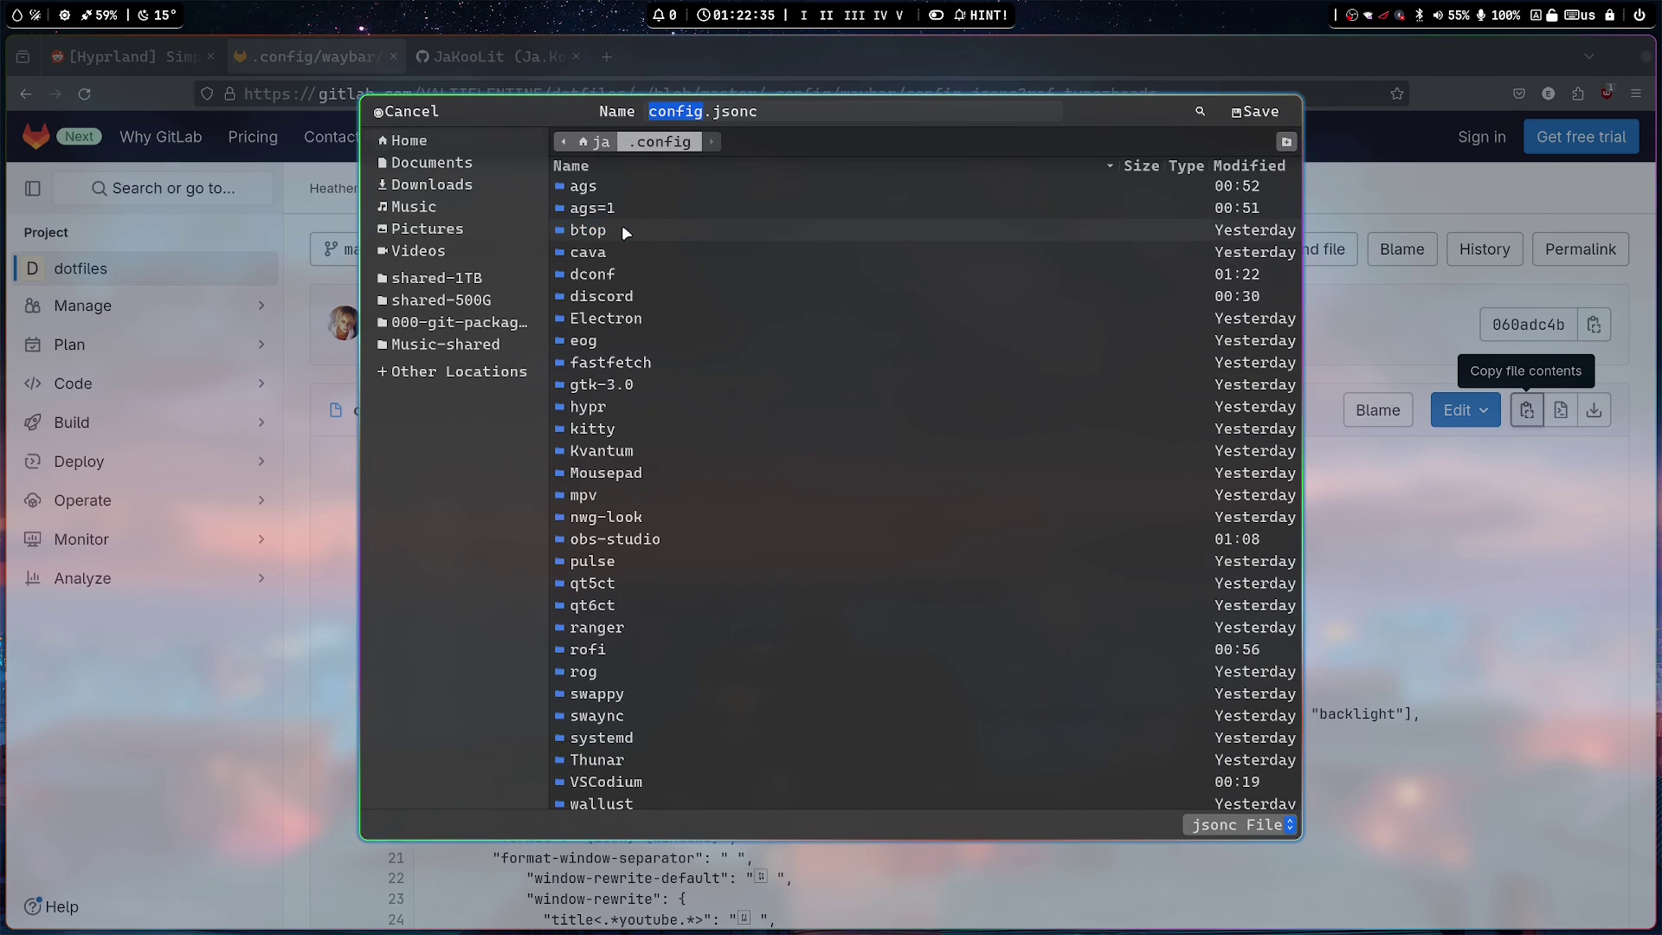
pyautogui.scroll(-5, 791, 556)
pyautogui.doubleClick(614, 732)
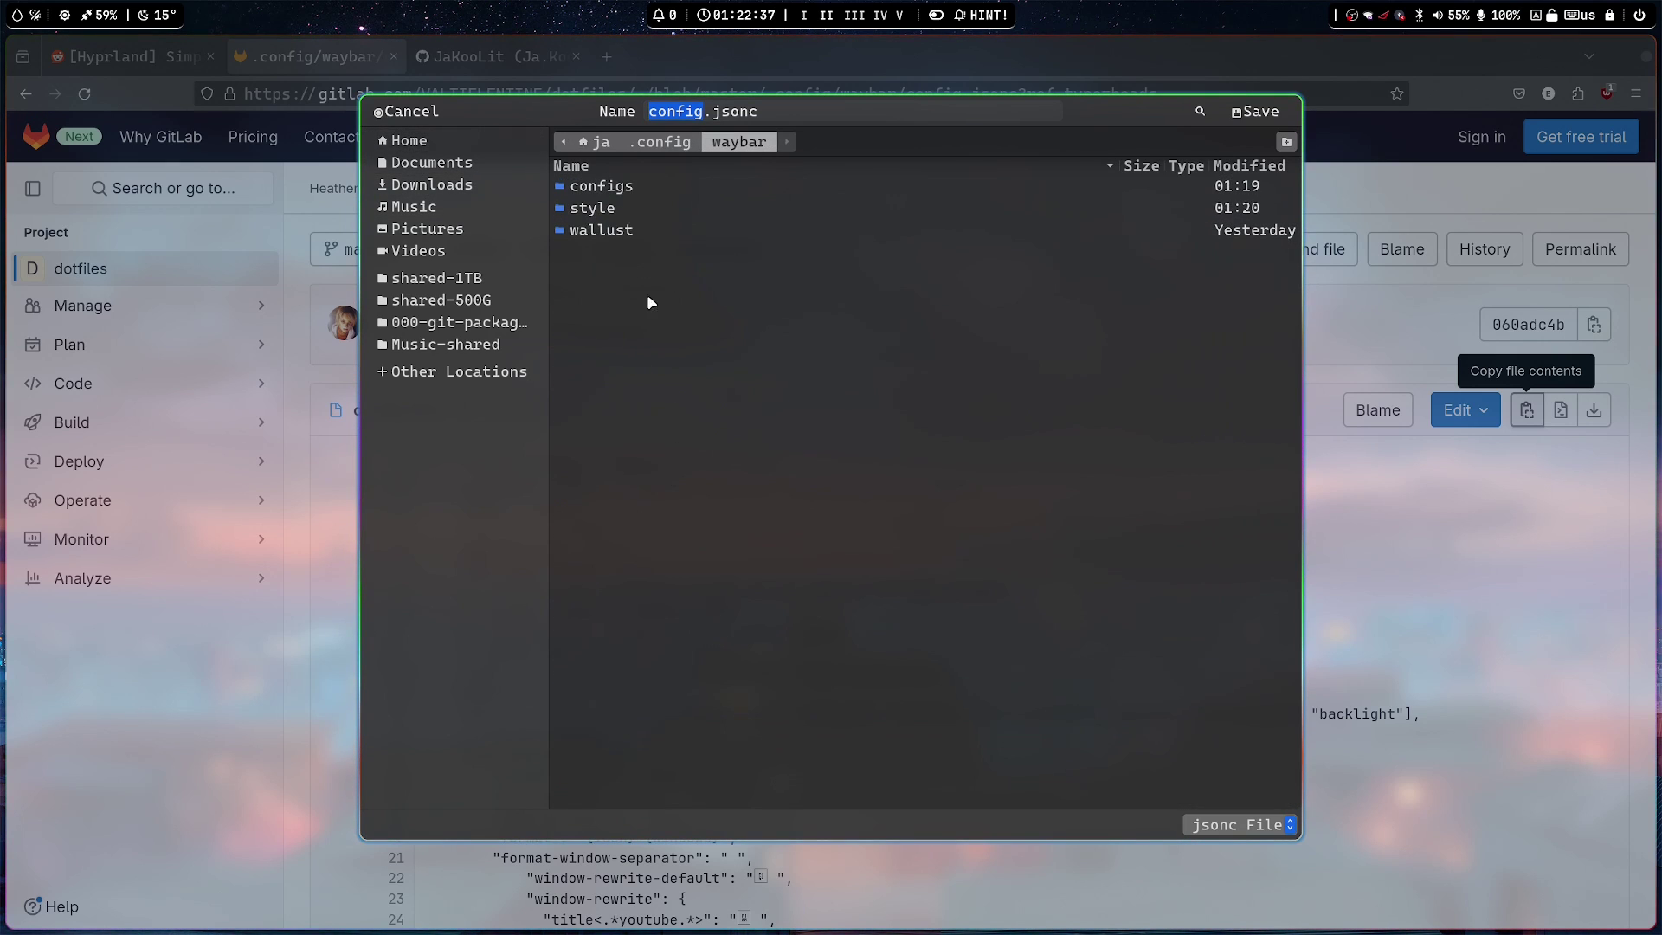
pyautogui.doubleClick(631, 188)
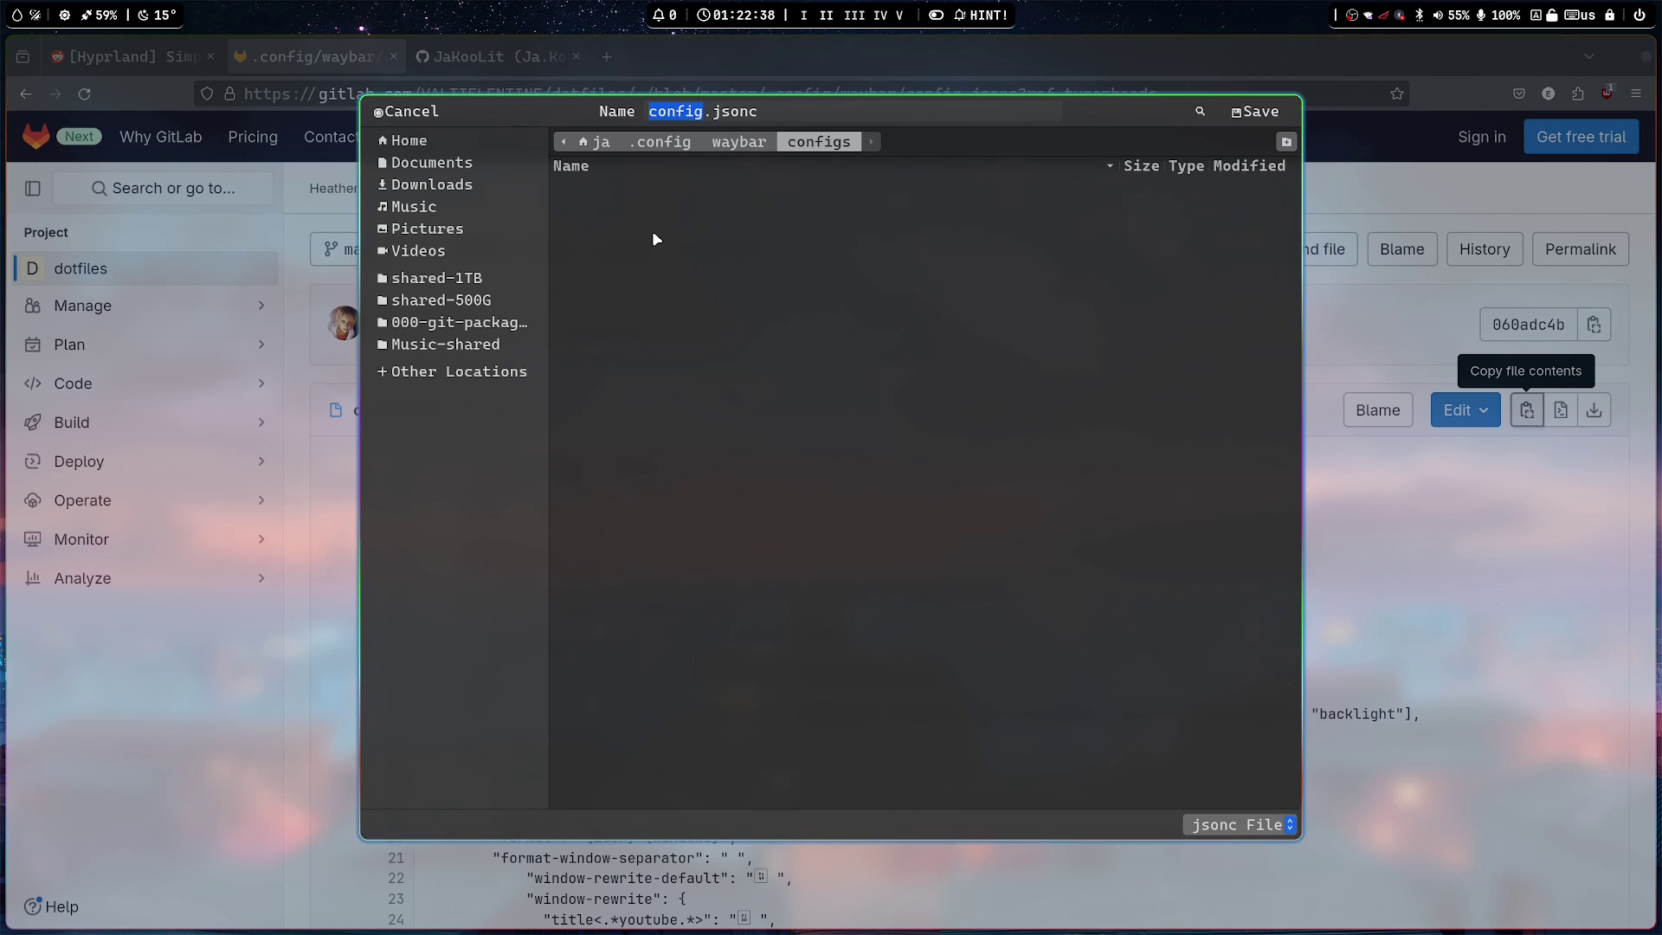
pyautogui.click(654, 111)
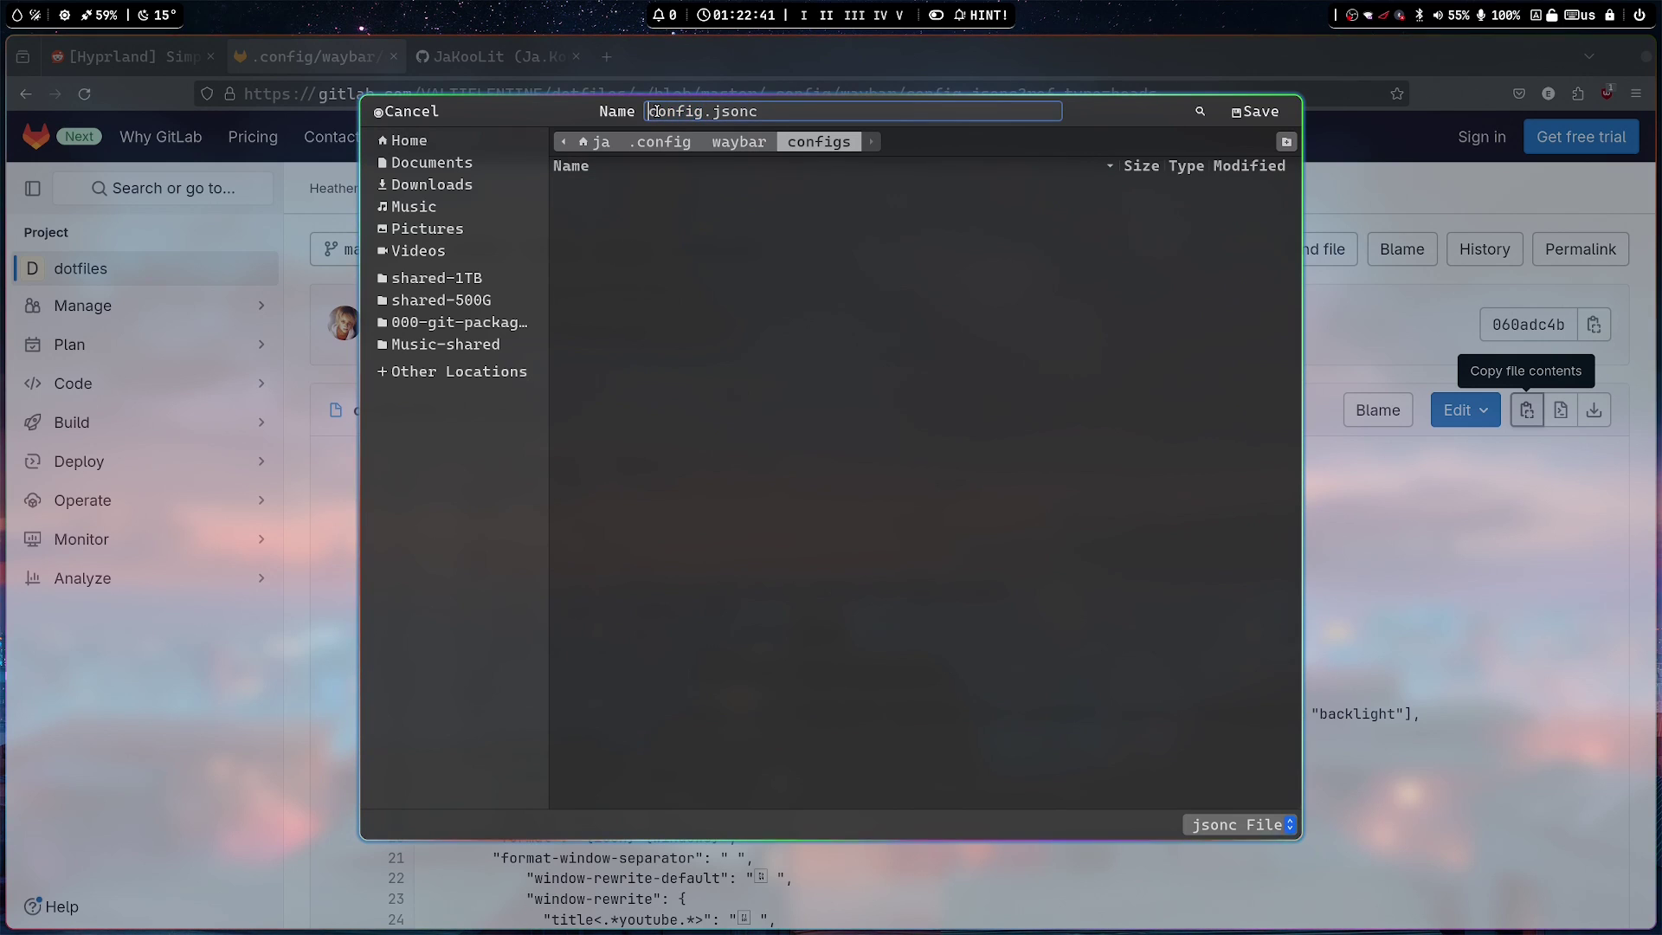
pyautogui.write('1 Hear')
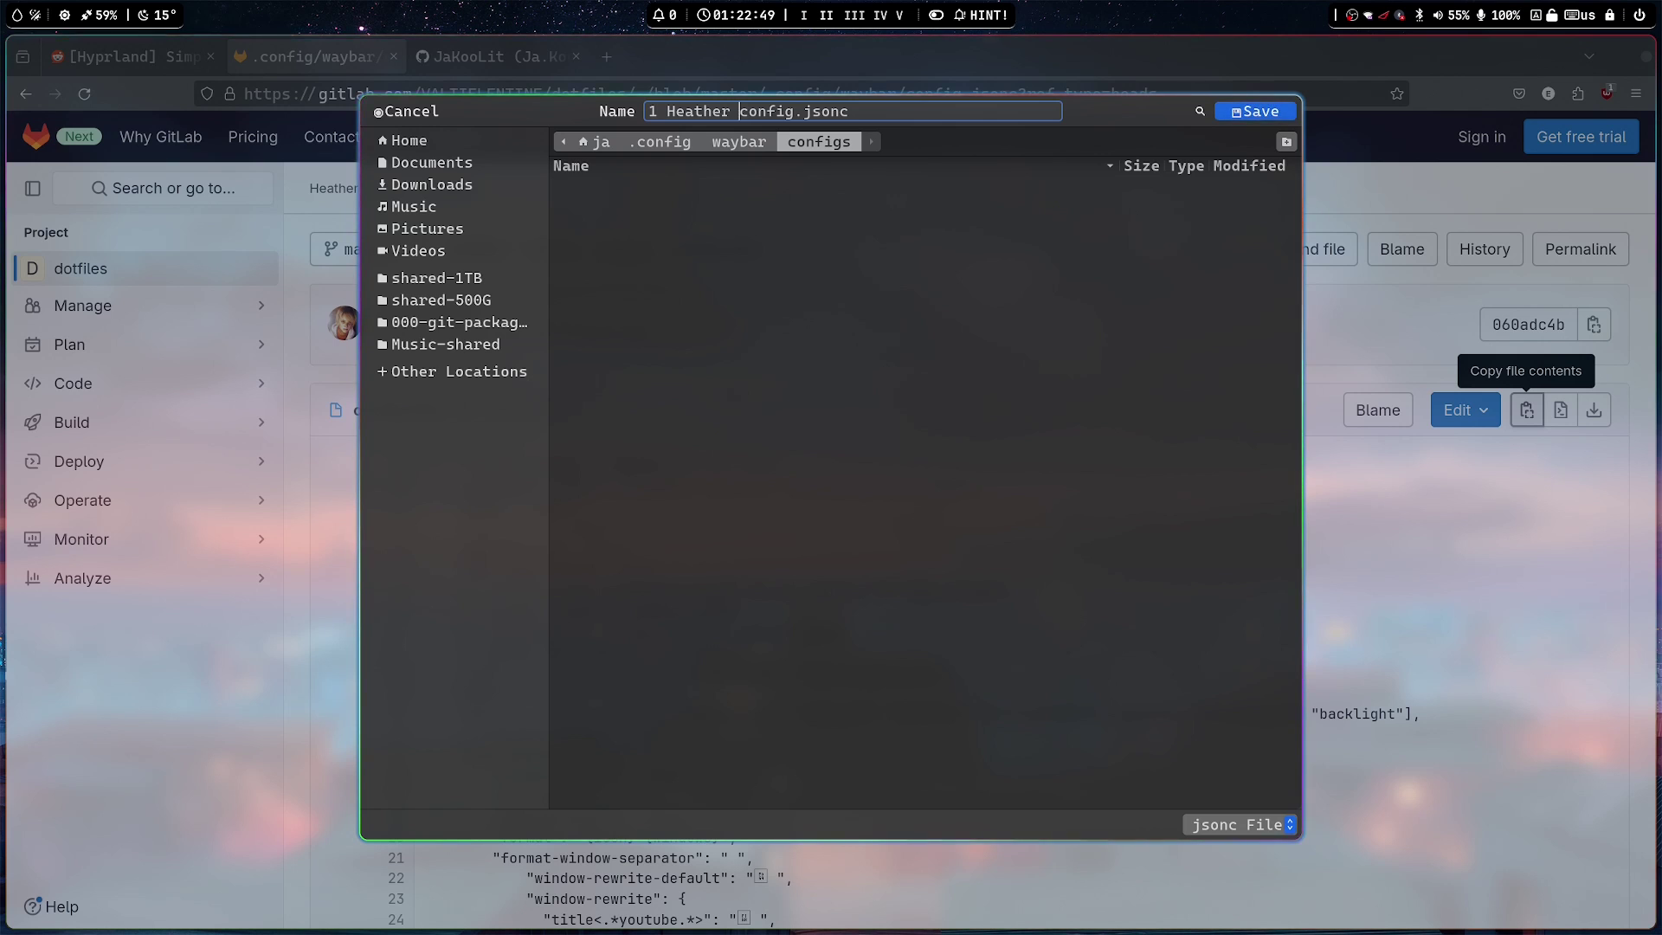
pyautogui.press('Return')
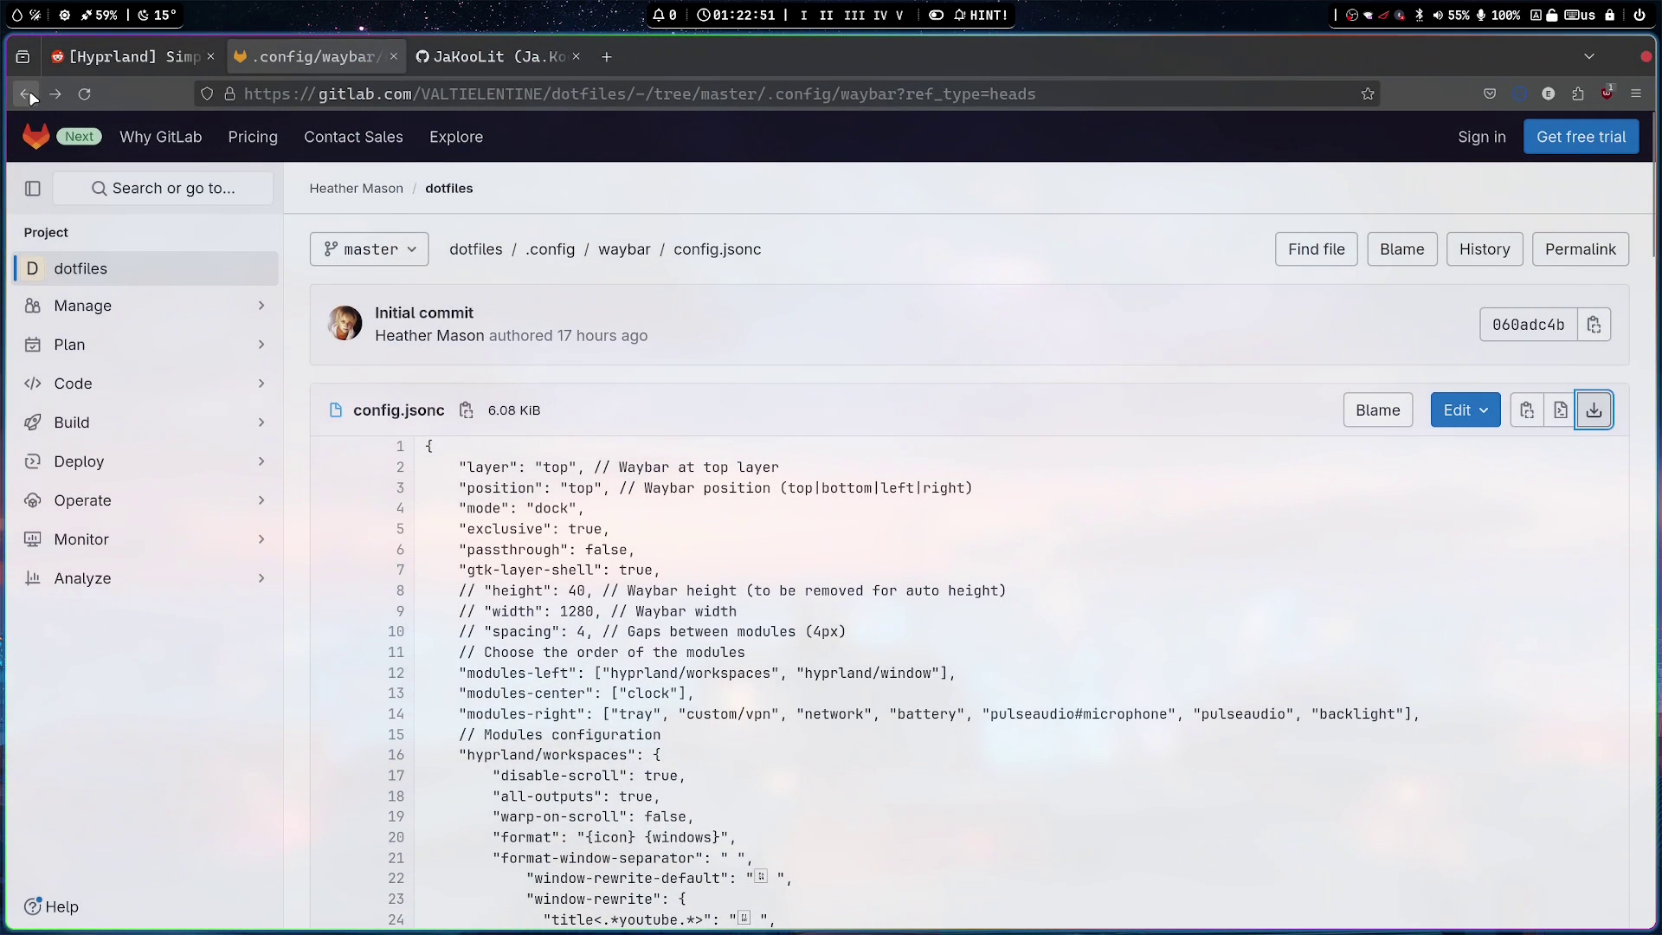
# - Download the repository's style.css into ~/.config/waybar/style, prefixed with '1' and the author's name
pyautogui.click(624, 249)
pyautogui.click(417, 538)
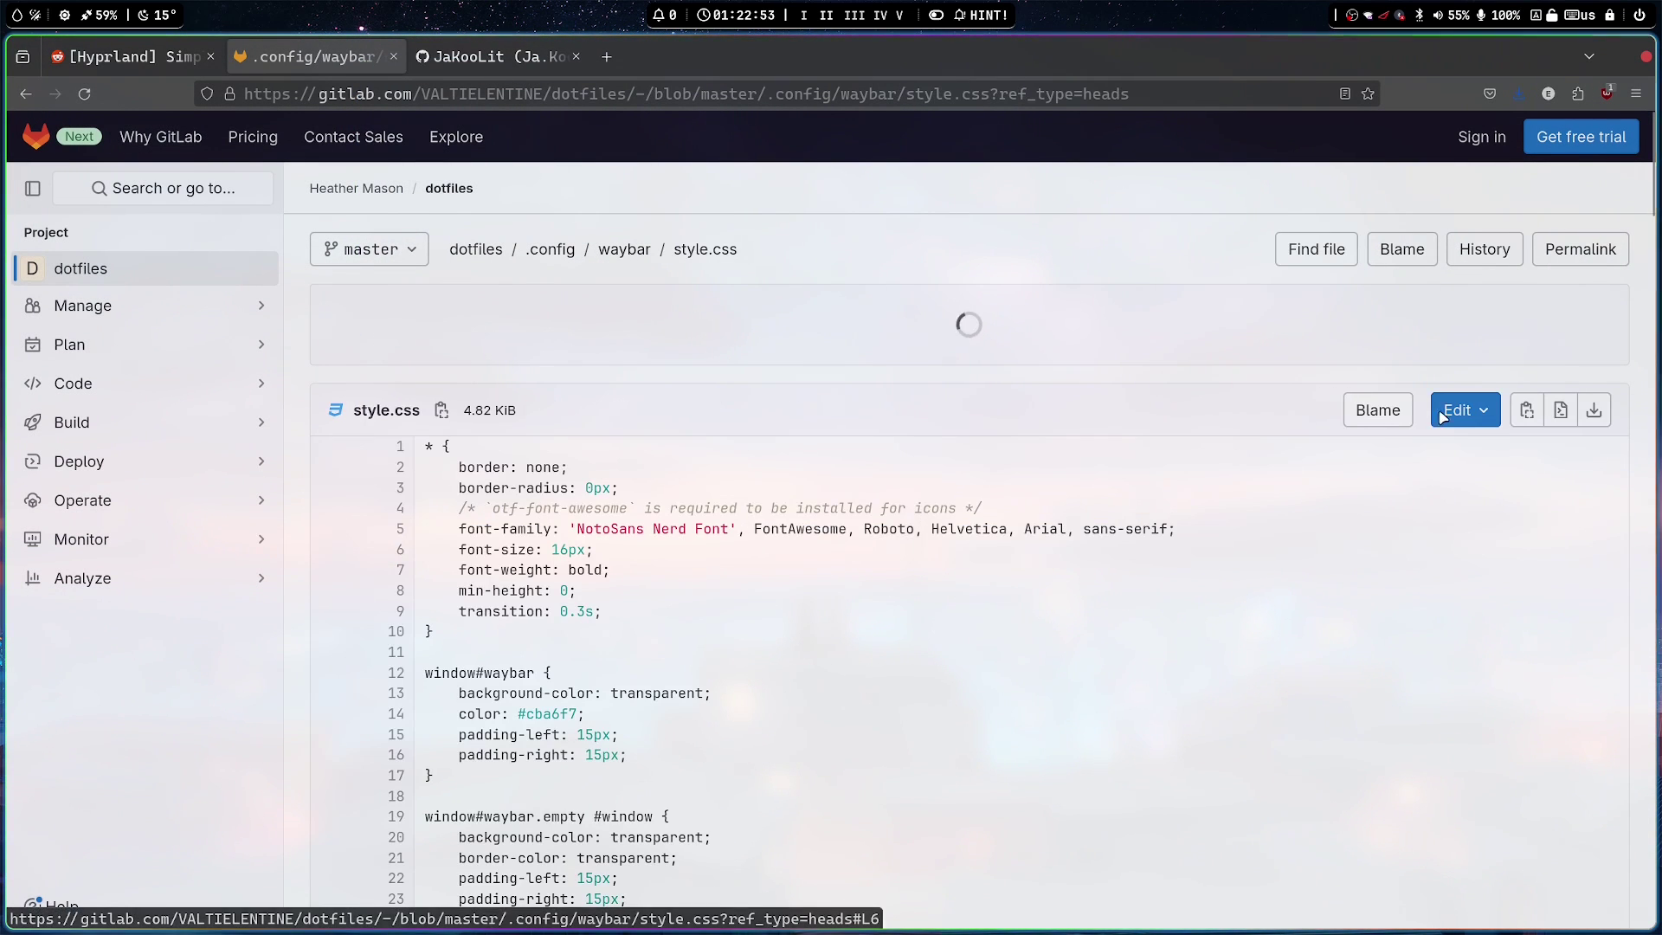
pyautogui.click(1594, 410)
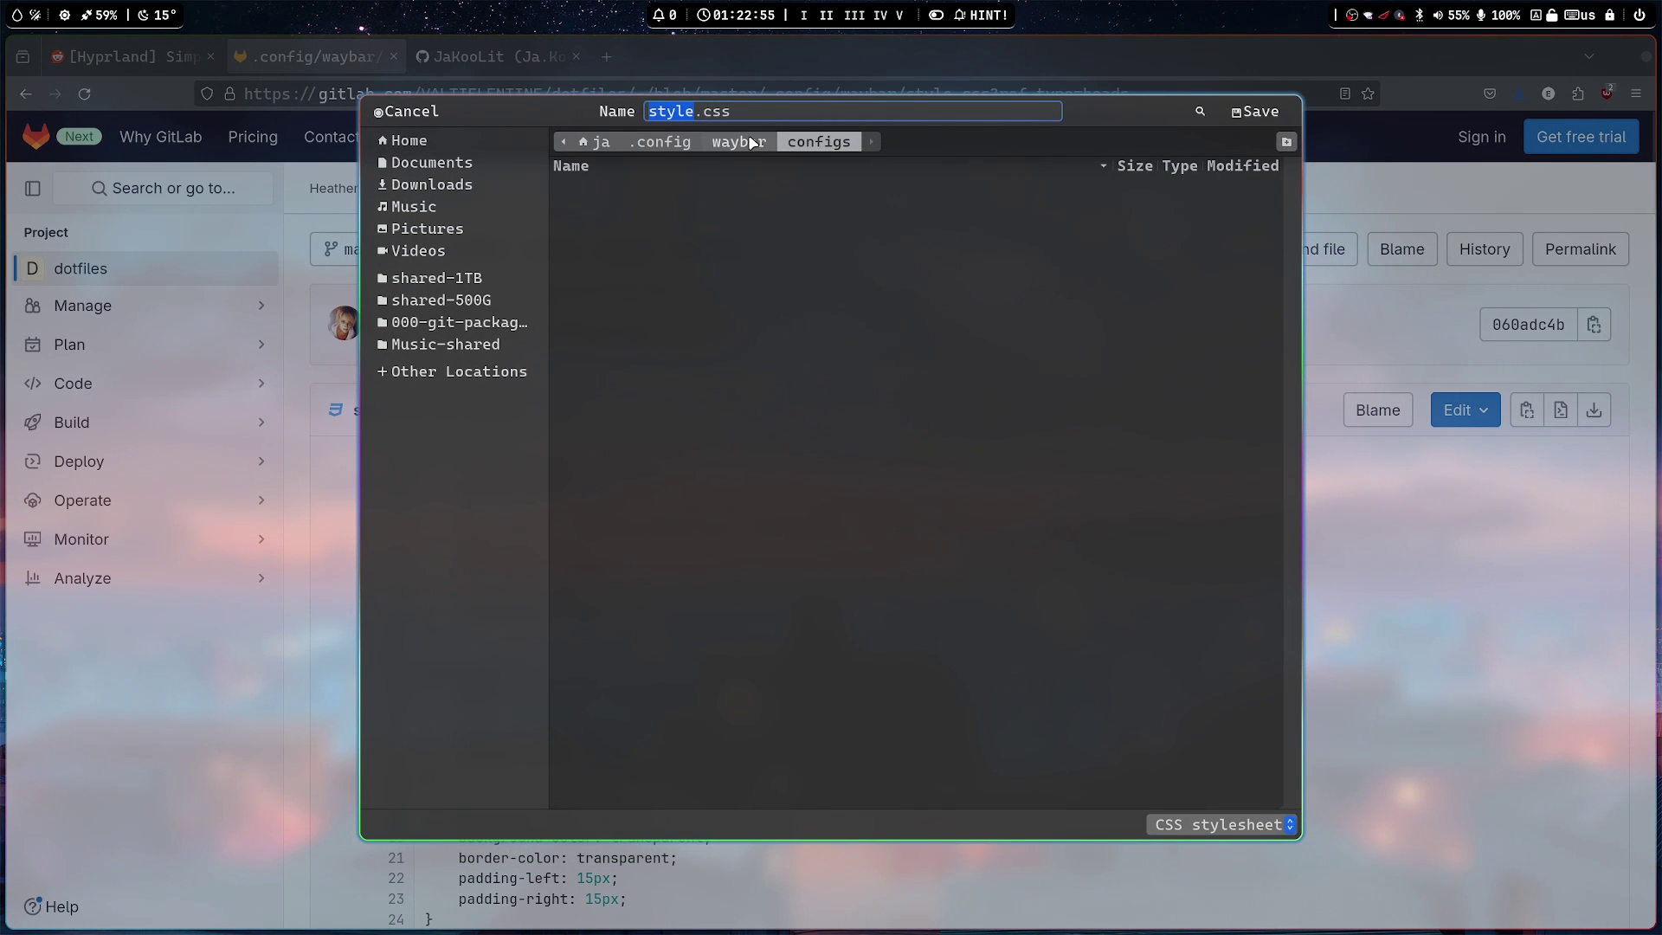
pyautogui.click(751, 143)
pyautogui.doubleClick(614, 205)
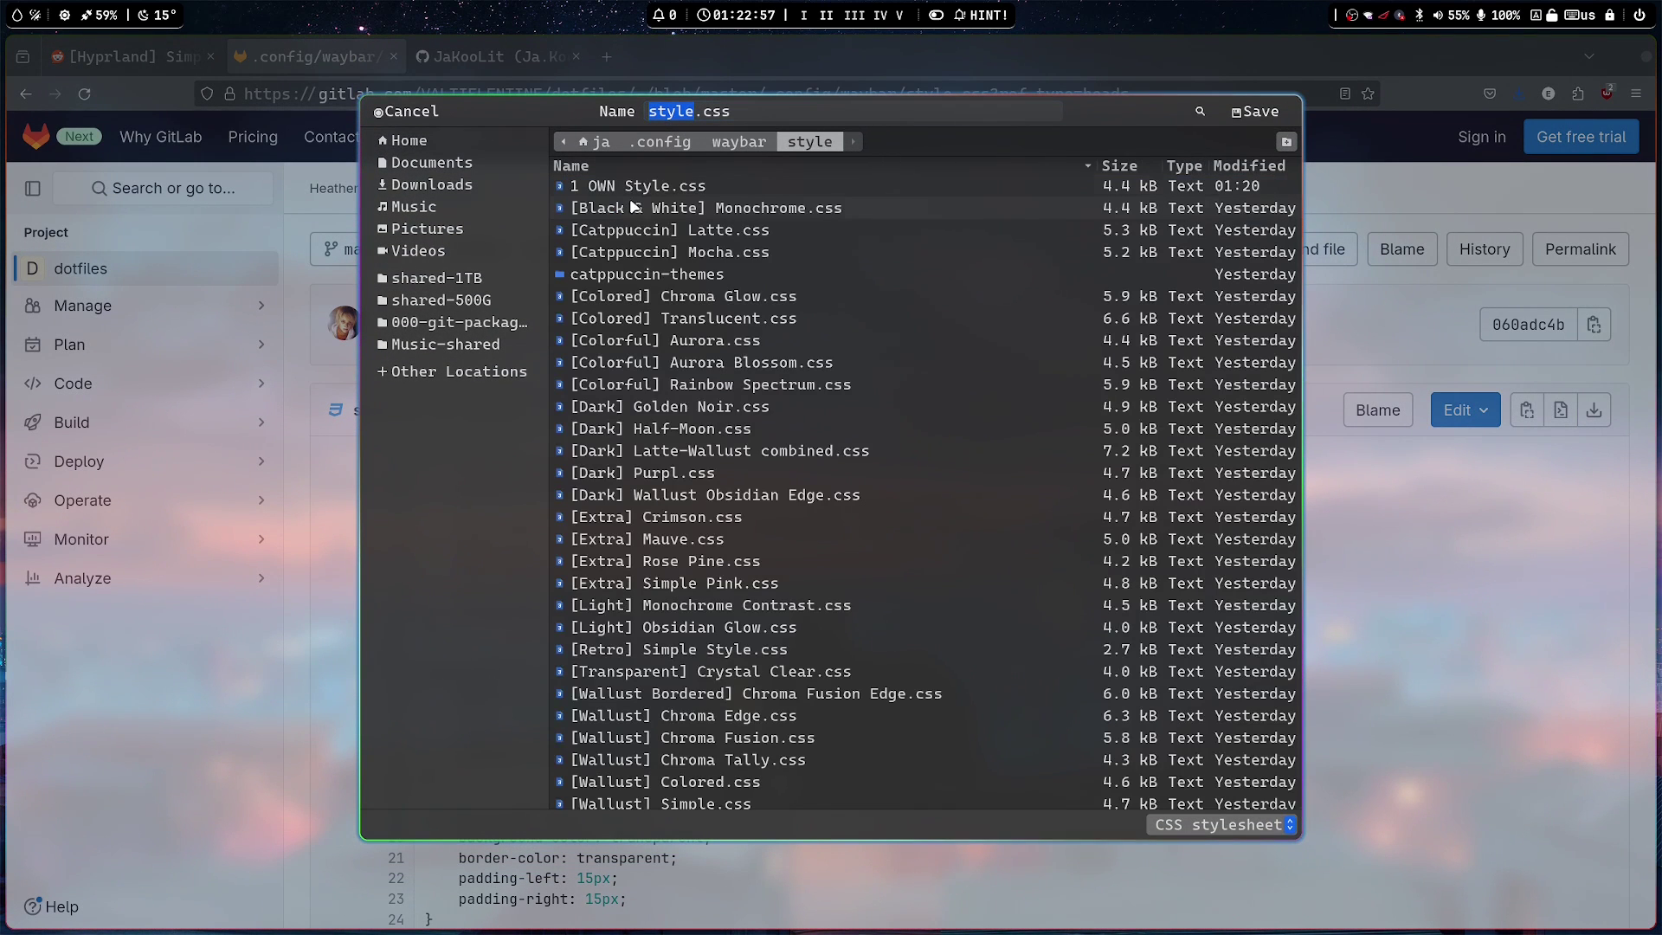
pyautogui.click(650, 111)
pyautogui.write('1 Heather')
pyautogui.press('Return')
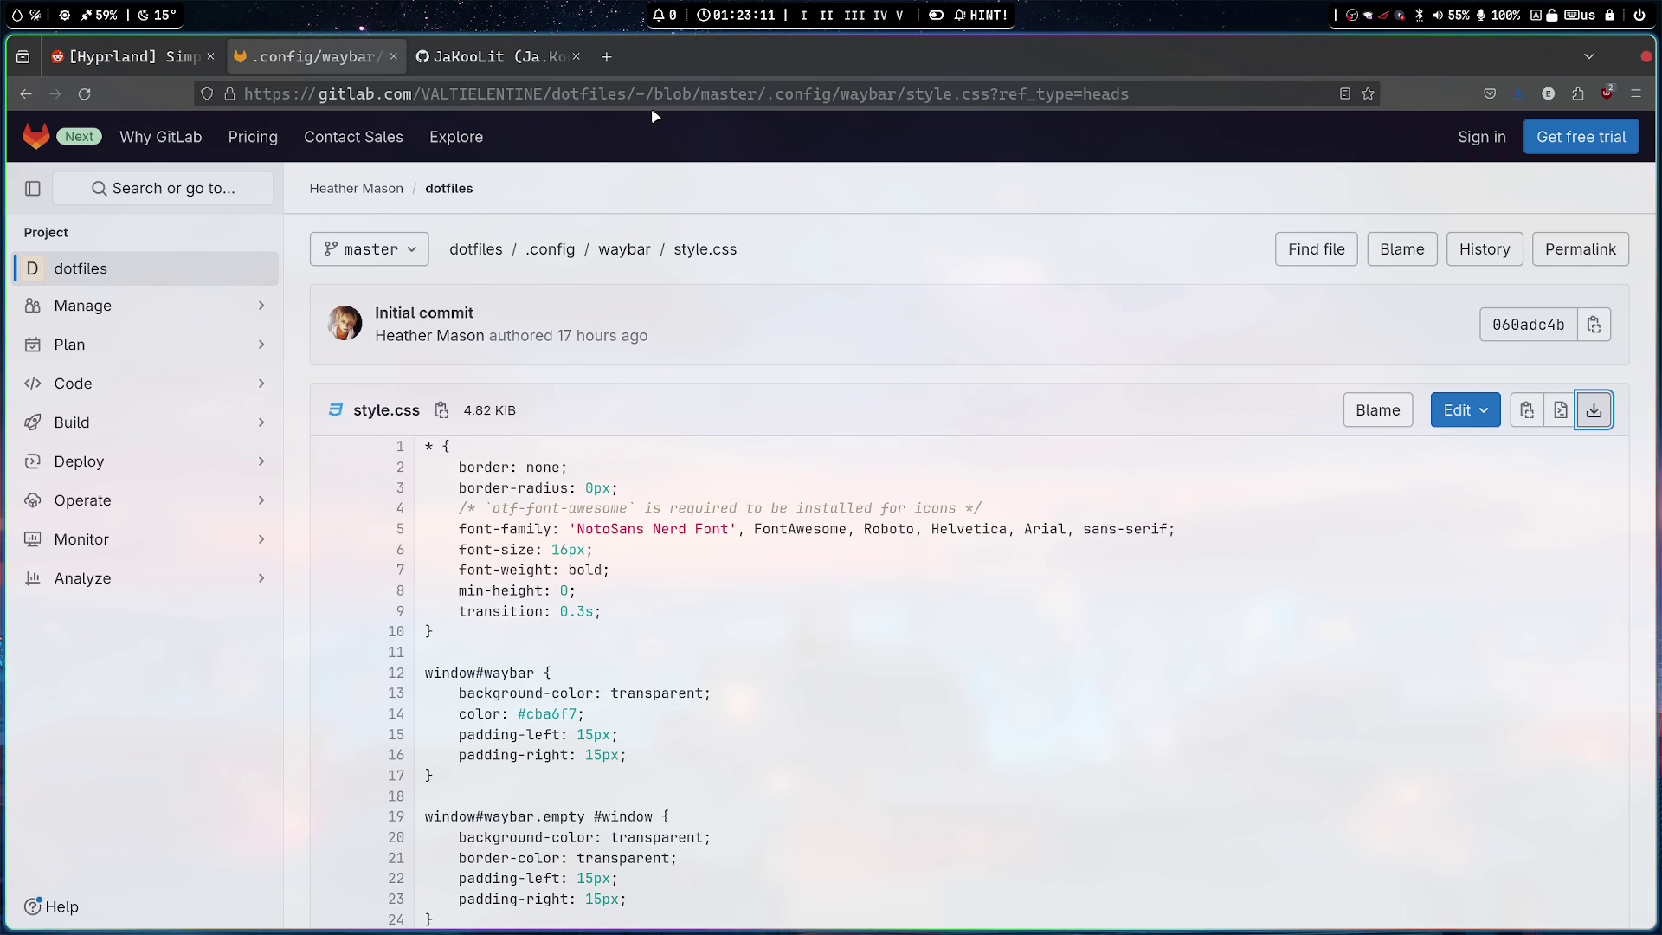
# - Apply the newly added shared layout, then the newly added shared style, from Rofi's Waybar pickers
pyautogui.press('super+alt+b')
pyautogui.press('Return')
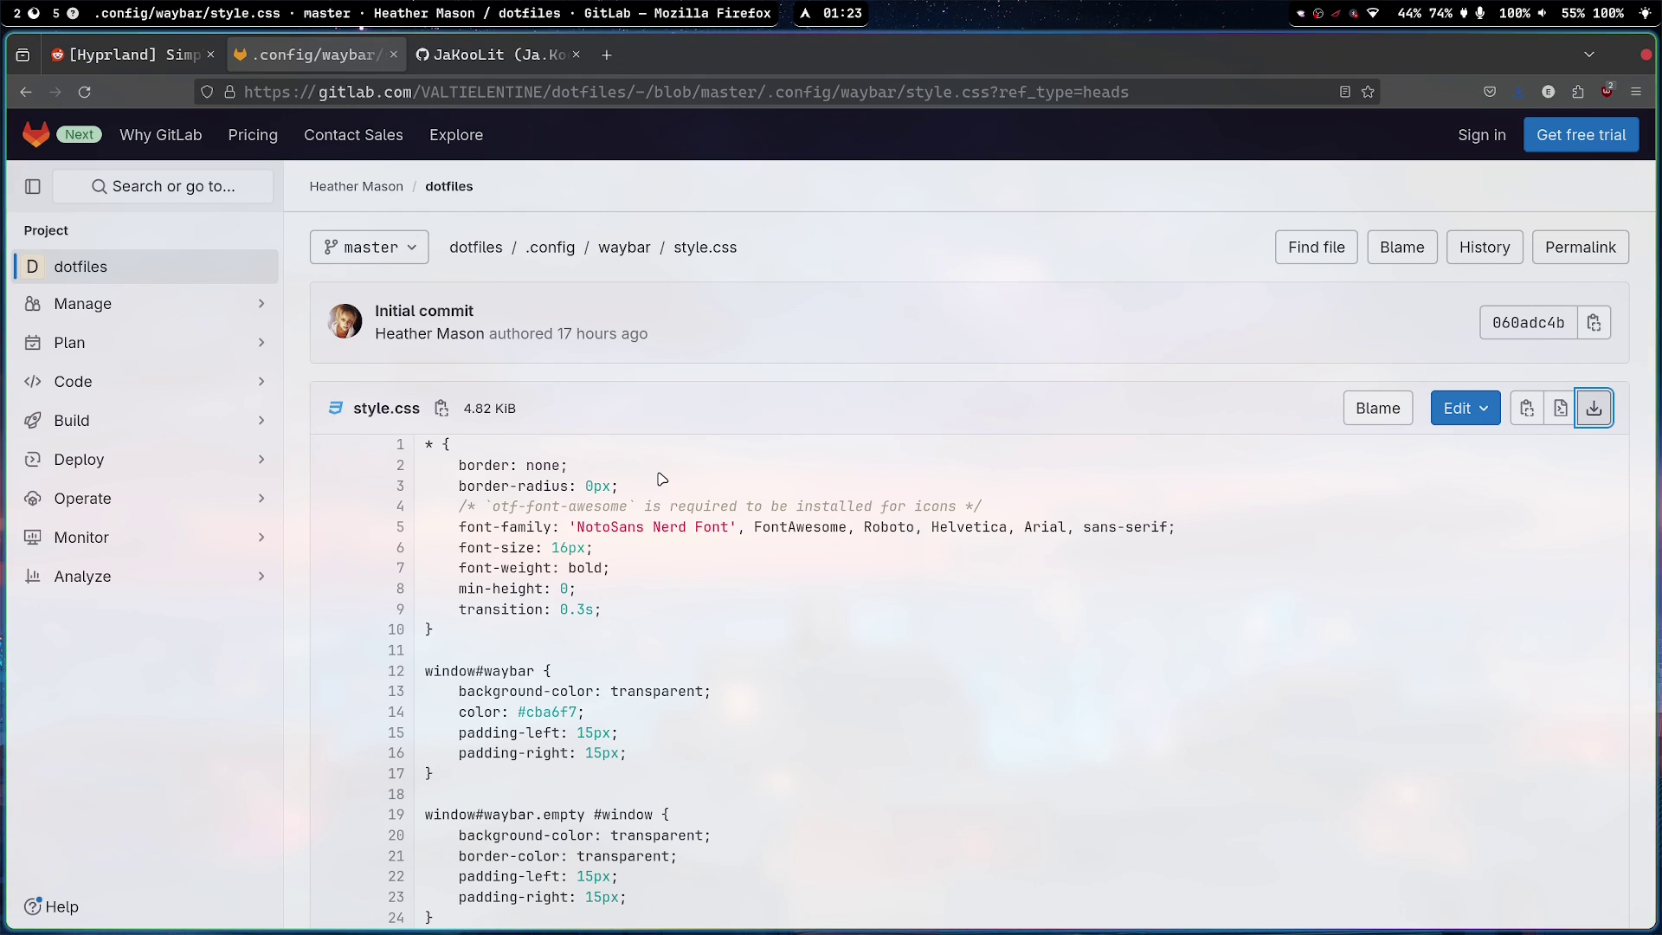
pyautogui.press('super+ctrl+b')
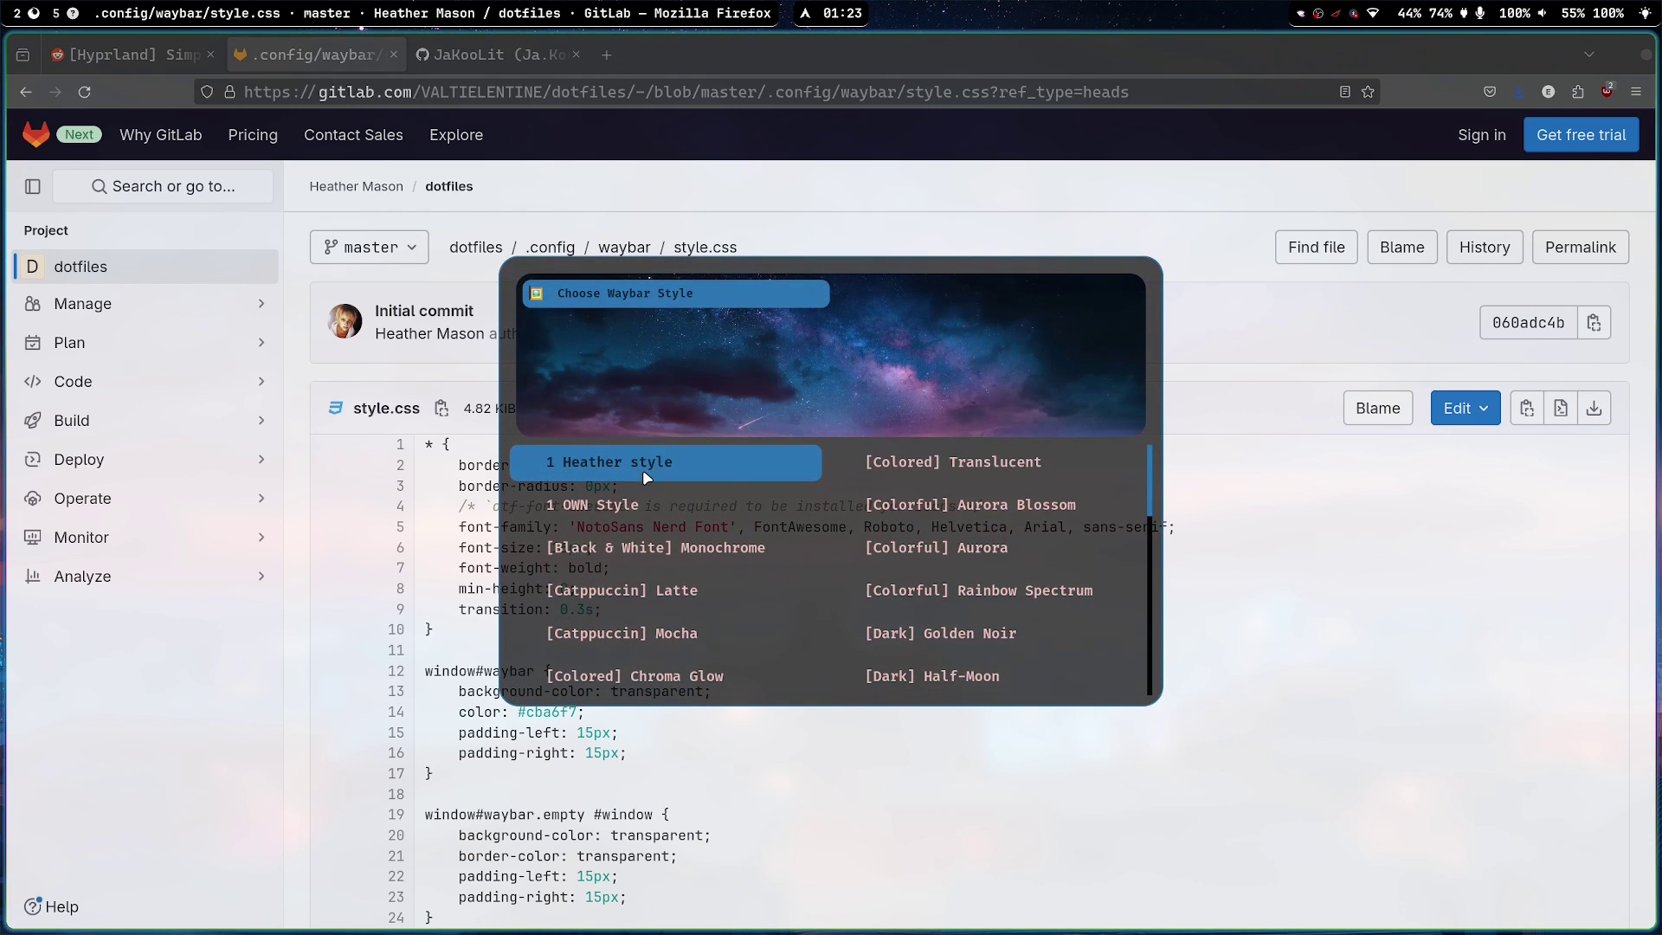
pyautogui.press('Return')
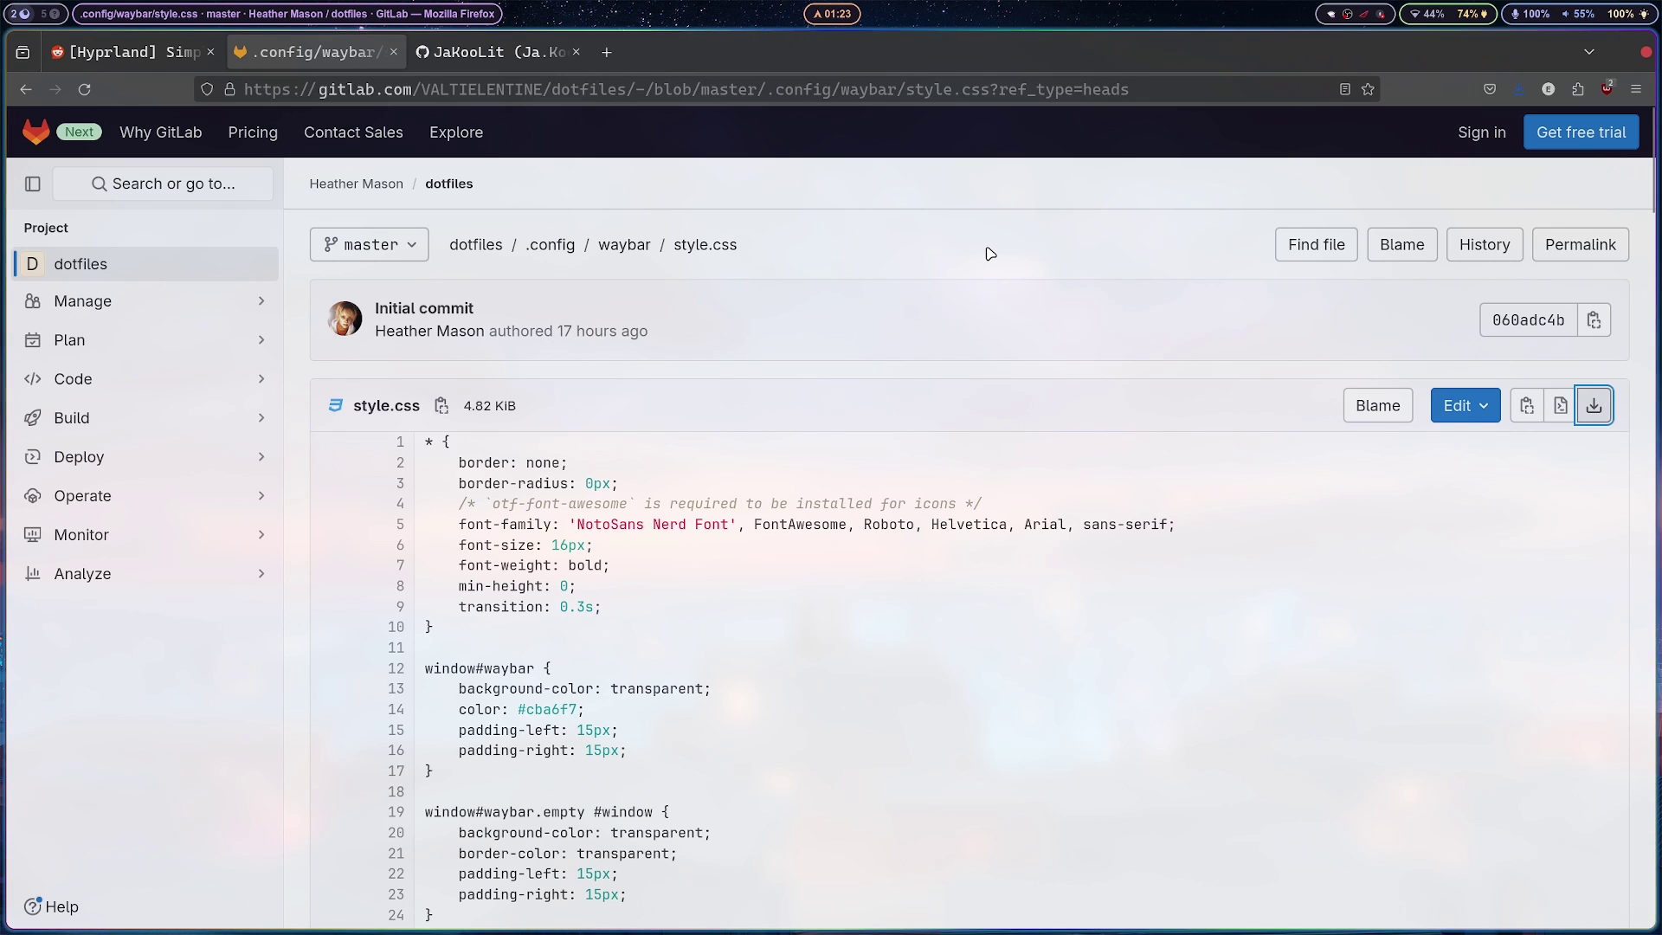
pyautogui.press('super+q')
# - Bring Firefox back, close the GitLab tab and return to the r/unixporn feed
pyautogui.press('super+2')
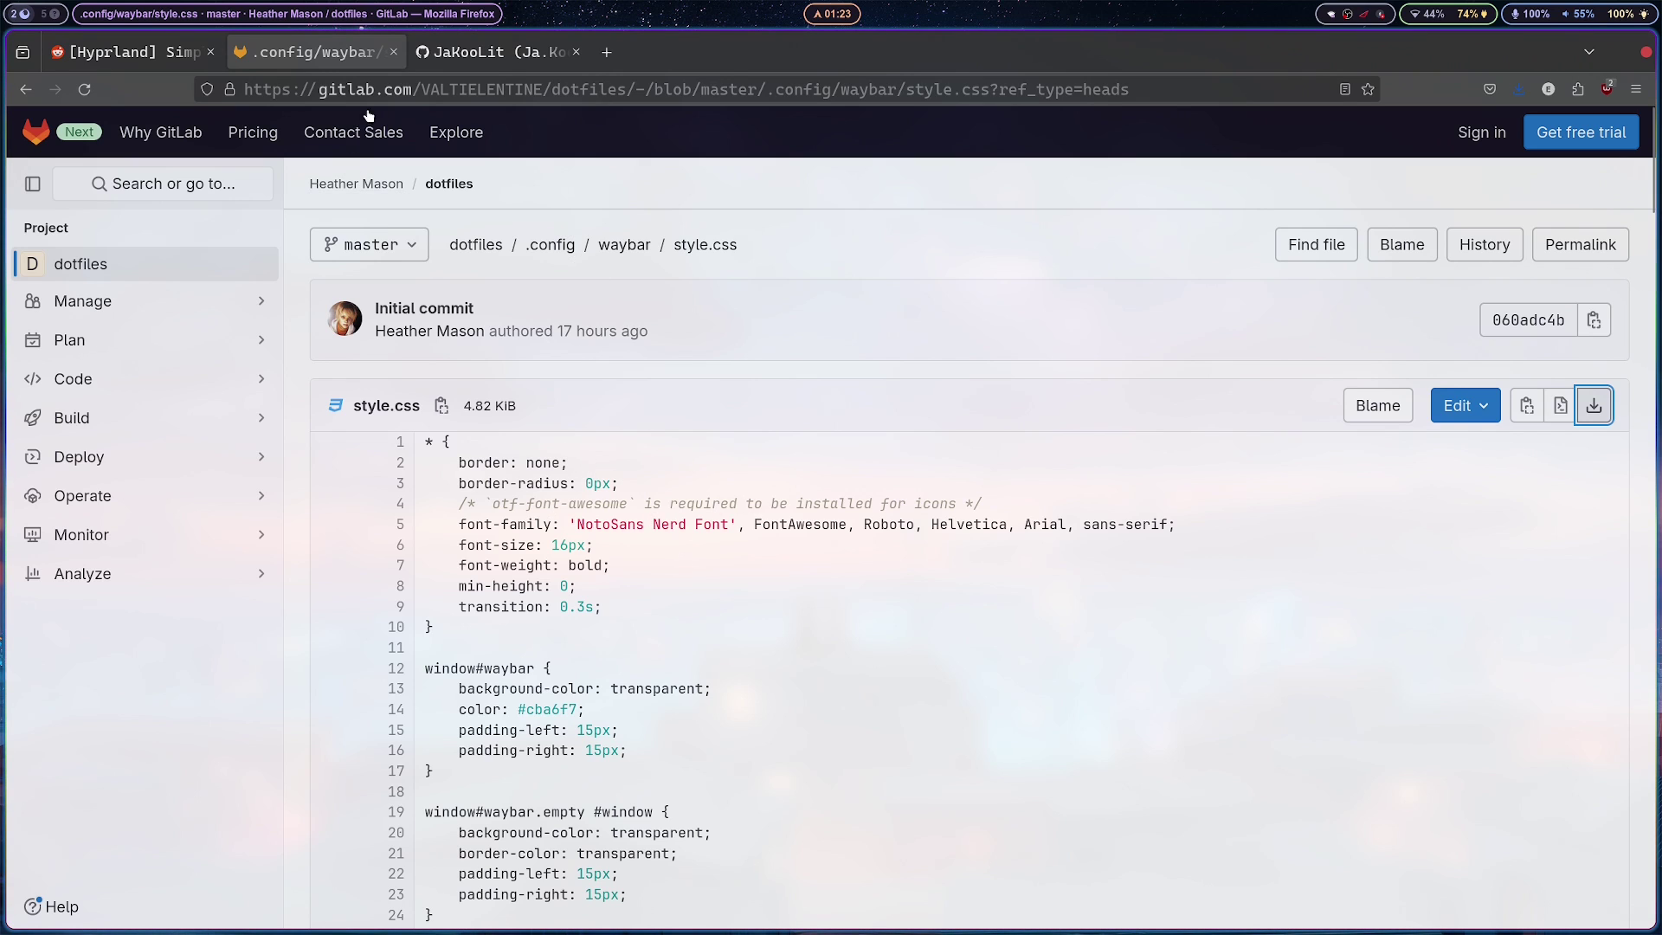
pyautogui.click(394, 53)
pyautogui.hotkey('ctrl', 'pageup')
pyautogui.scroll(-5, 862, 443)
pyautogui.scroll(5, 419, 304)
pyautogui.hotkey('alt', 'Left')
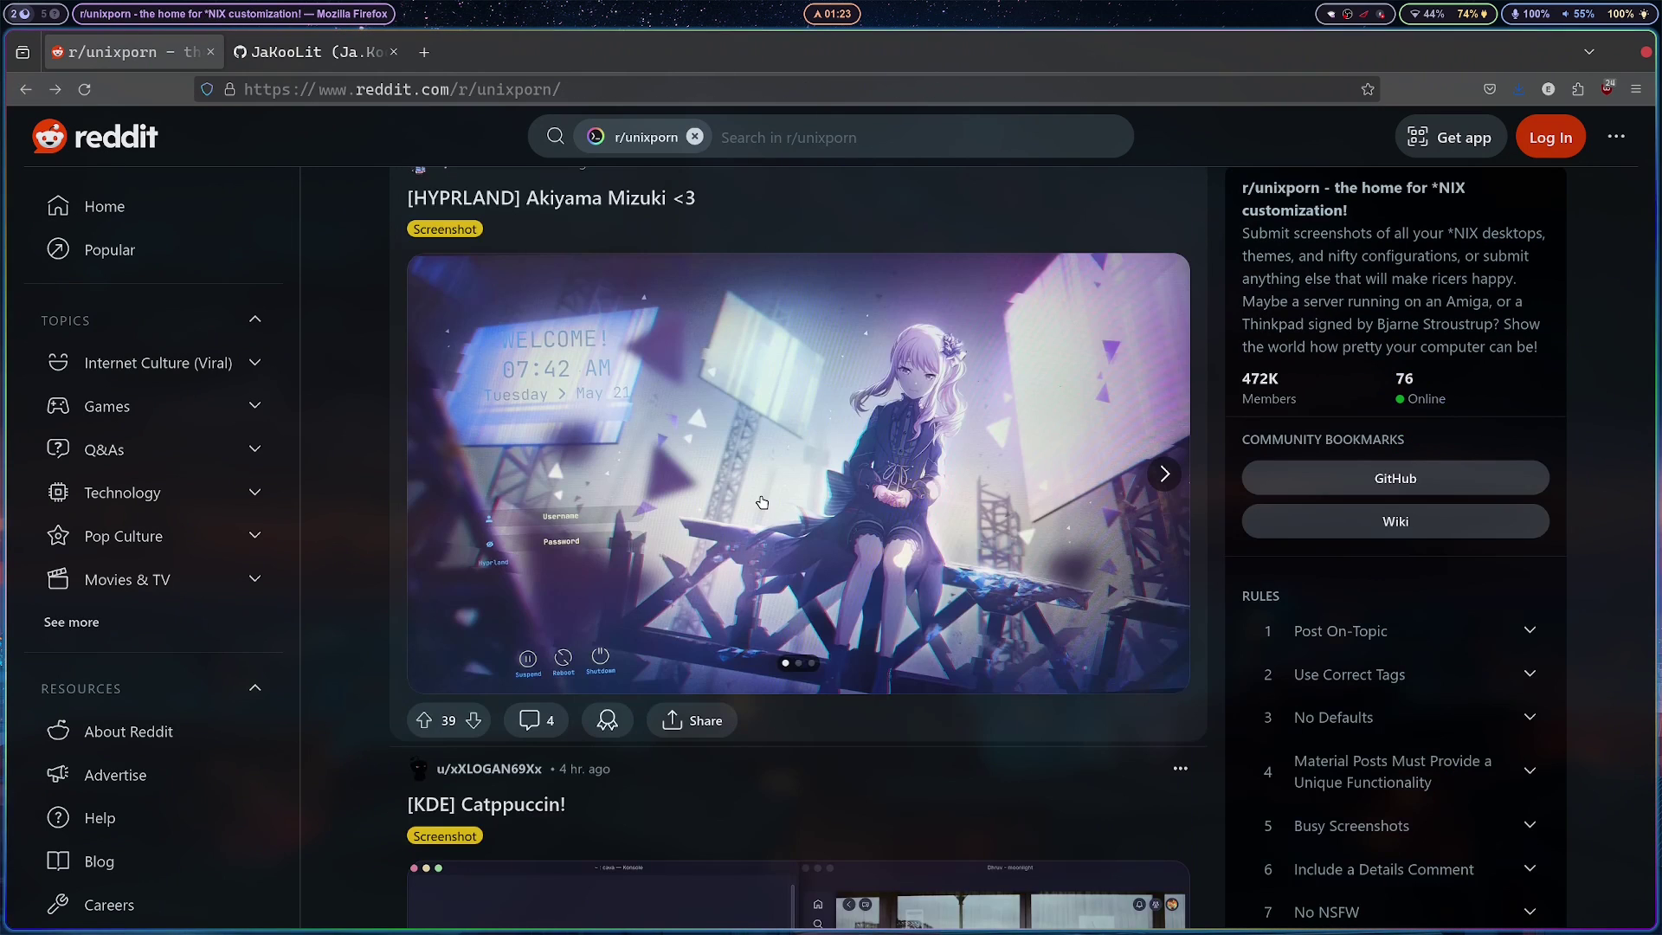
# - Look through the Akiyama Mizuki post's images and comments, then go back to the feed
pyautogui.click(1164, 473)
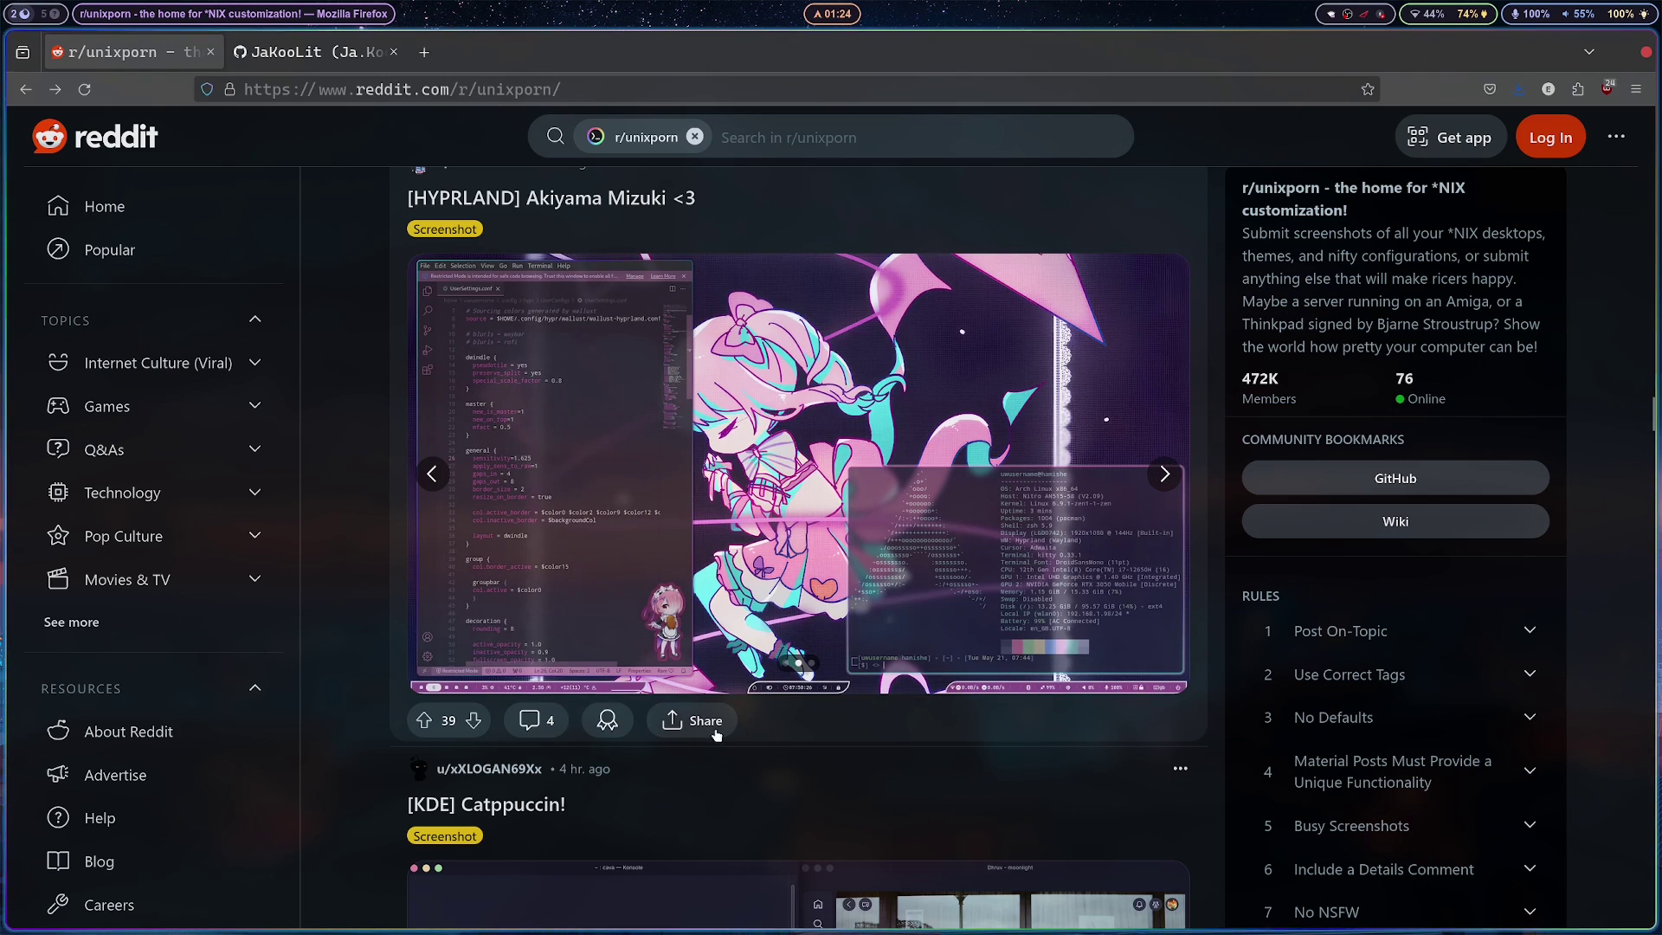
pyautogui.click(532, 720)
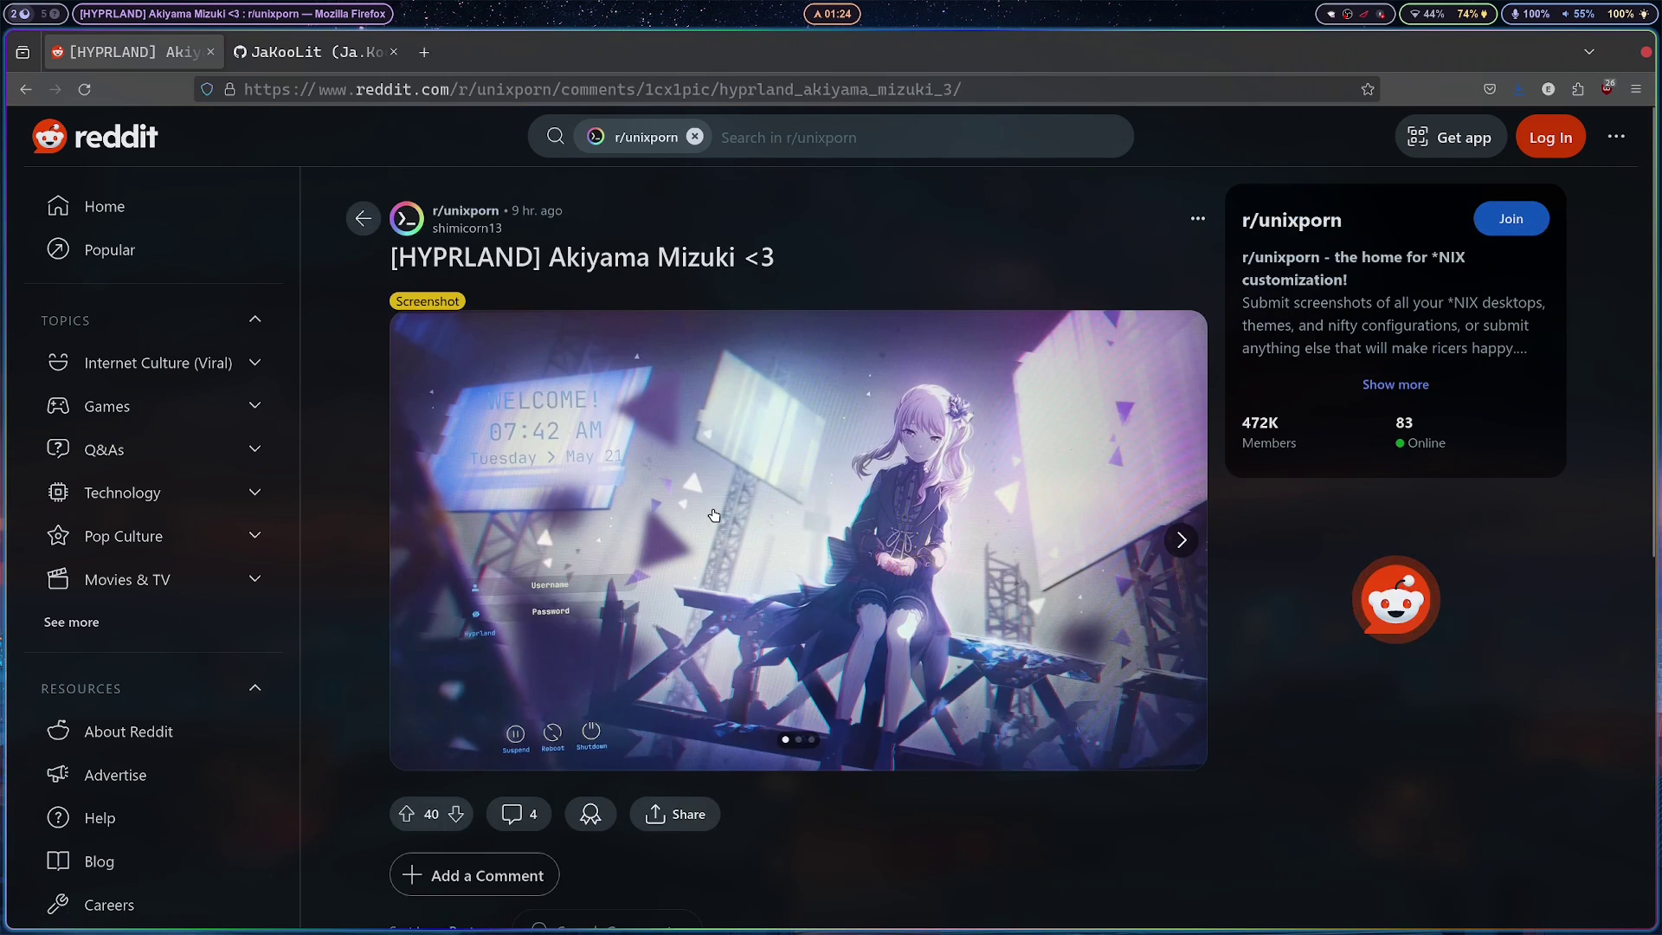
pyautogui.scroll(-7, 735, 506)
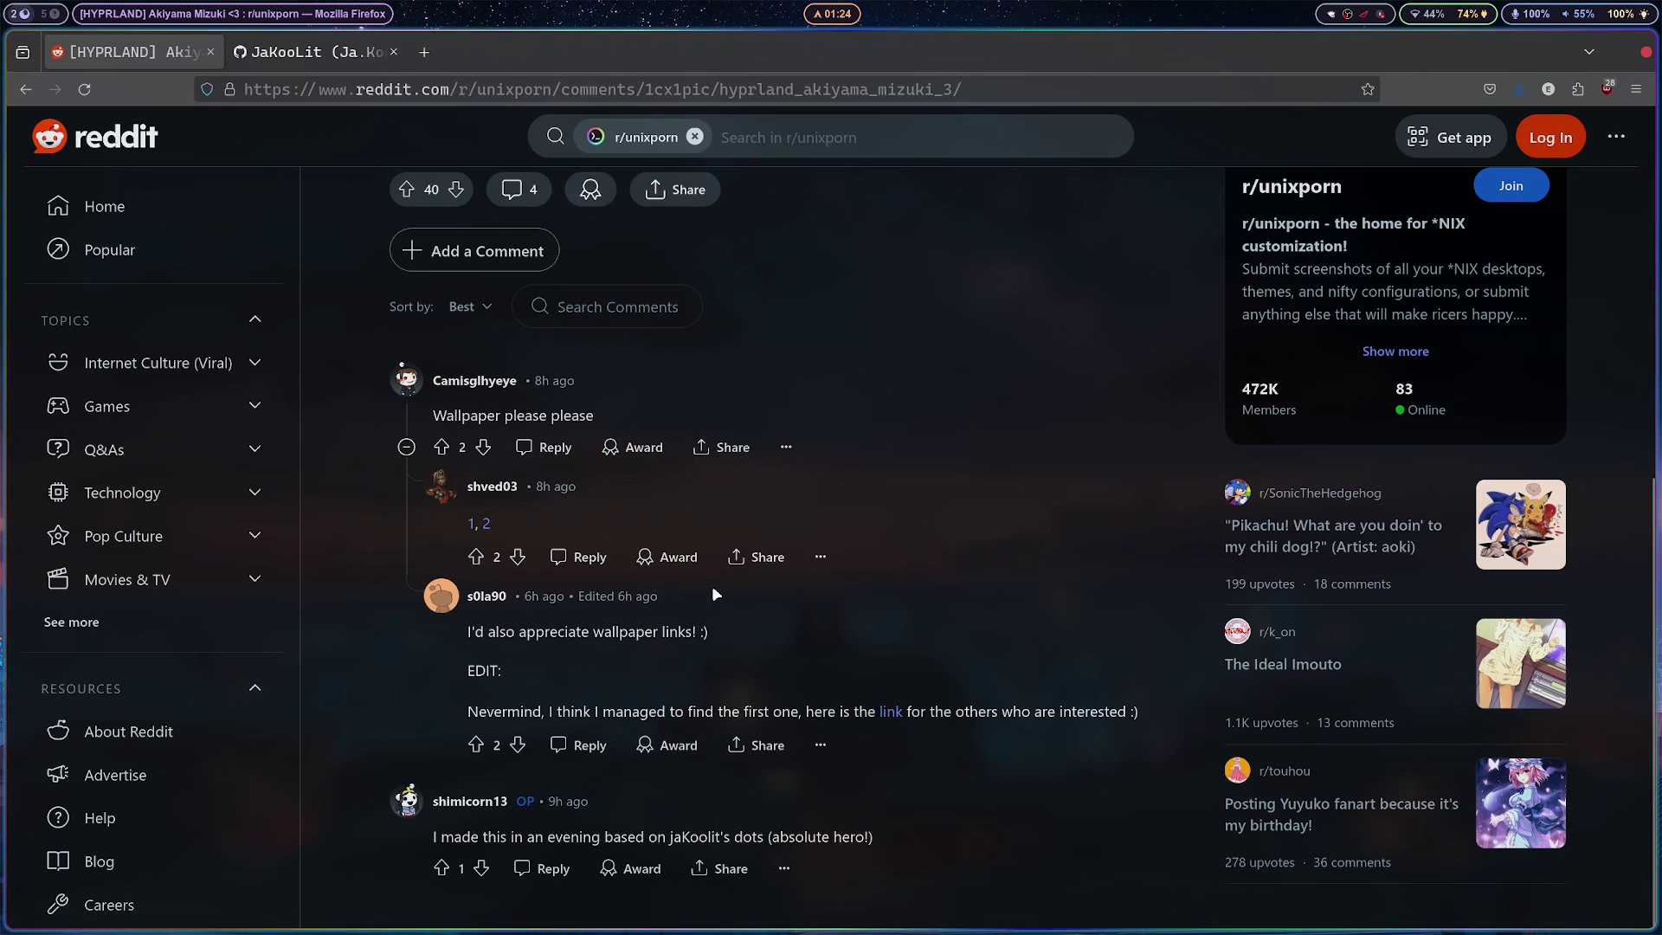
pyautogui.scroll(2, 711, 585)
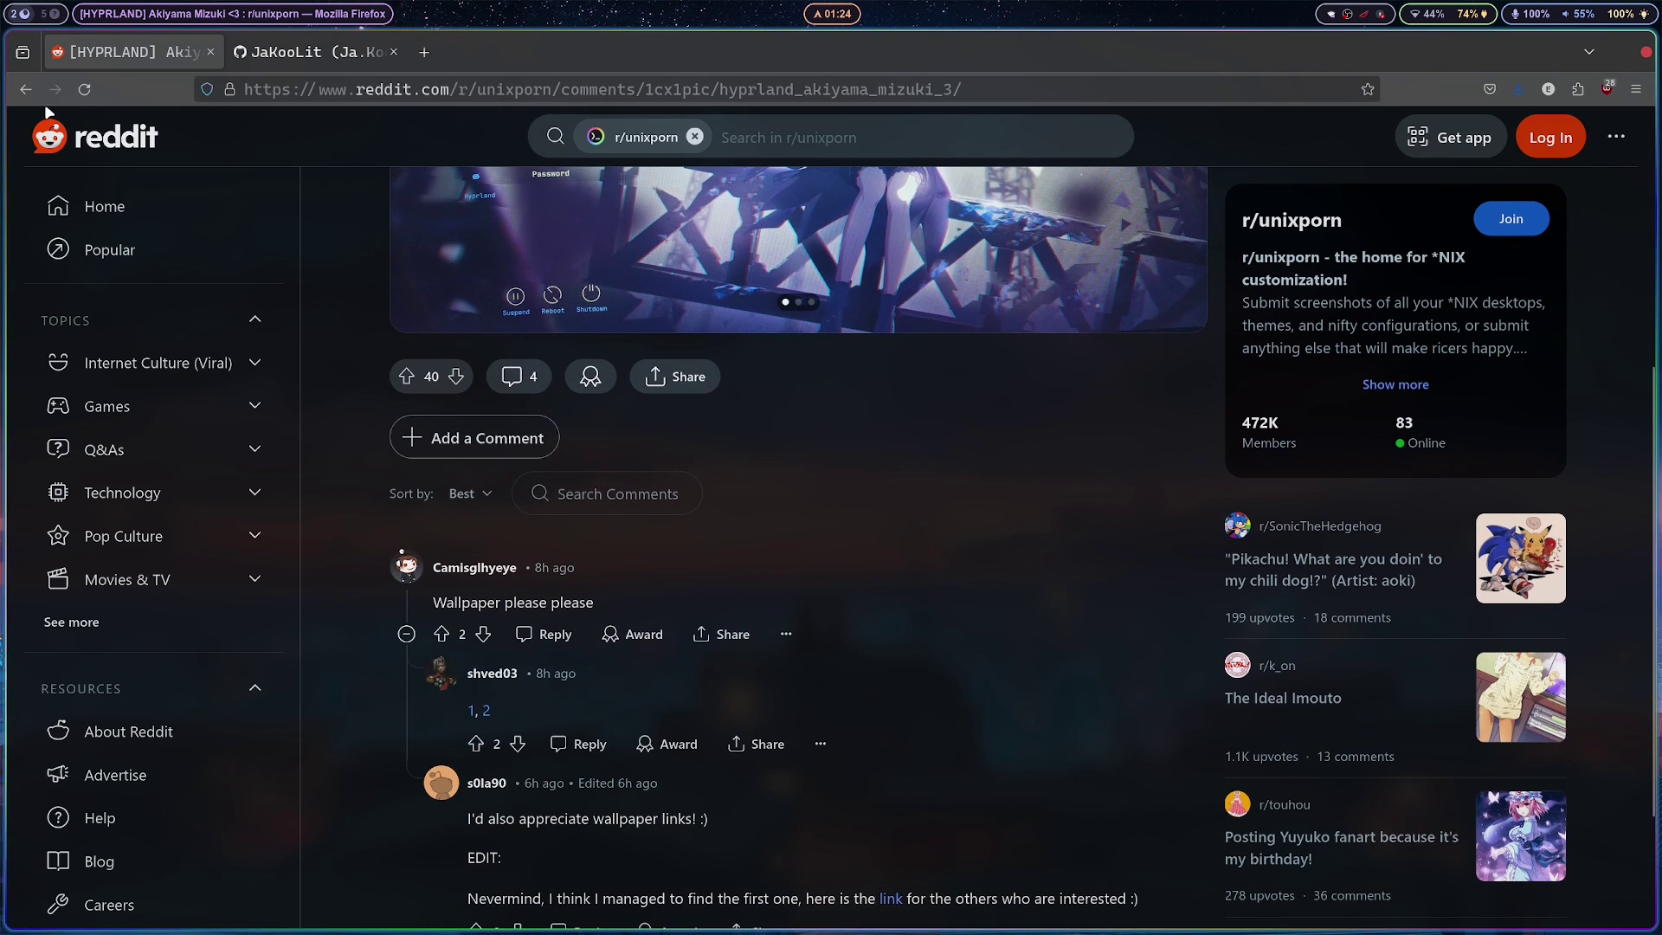
pyautogui.hotkey('alt', 'Left')
# - Scroll down the r/unixporn feed to the '[Hyprland] First ricing, mofr SFW post' entry
pyautogui.scroll(-10, 715, 543)
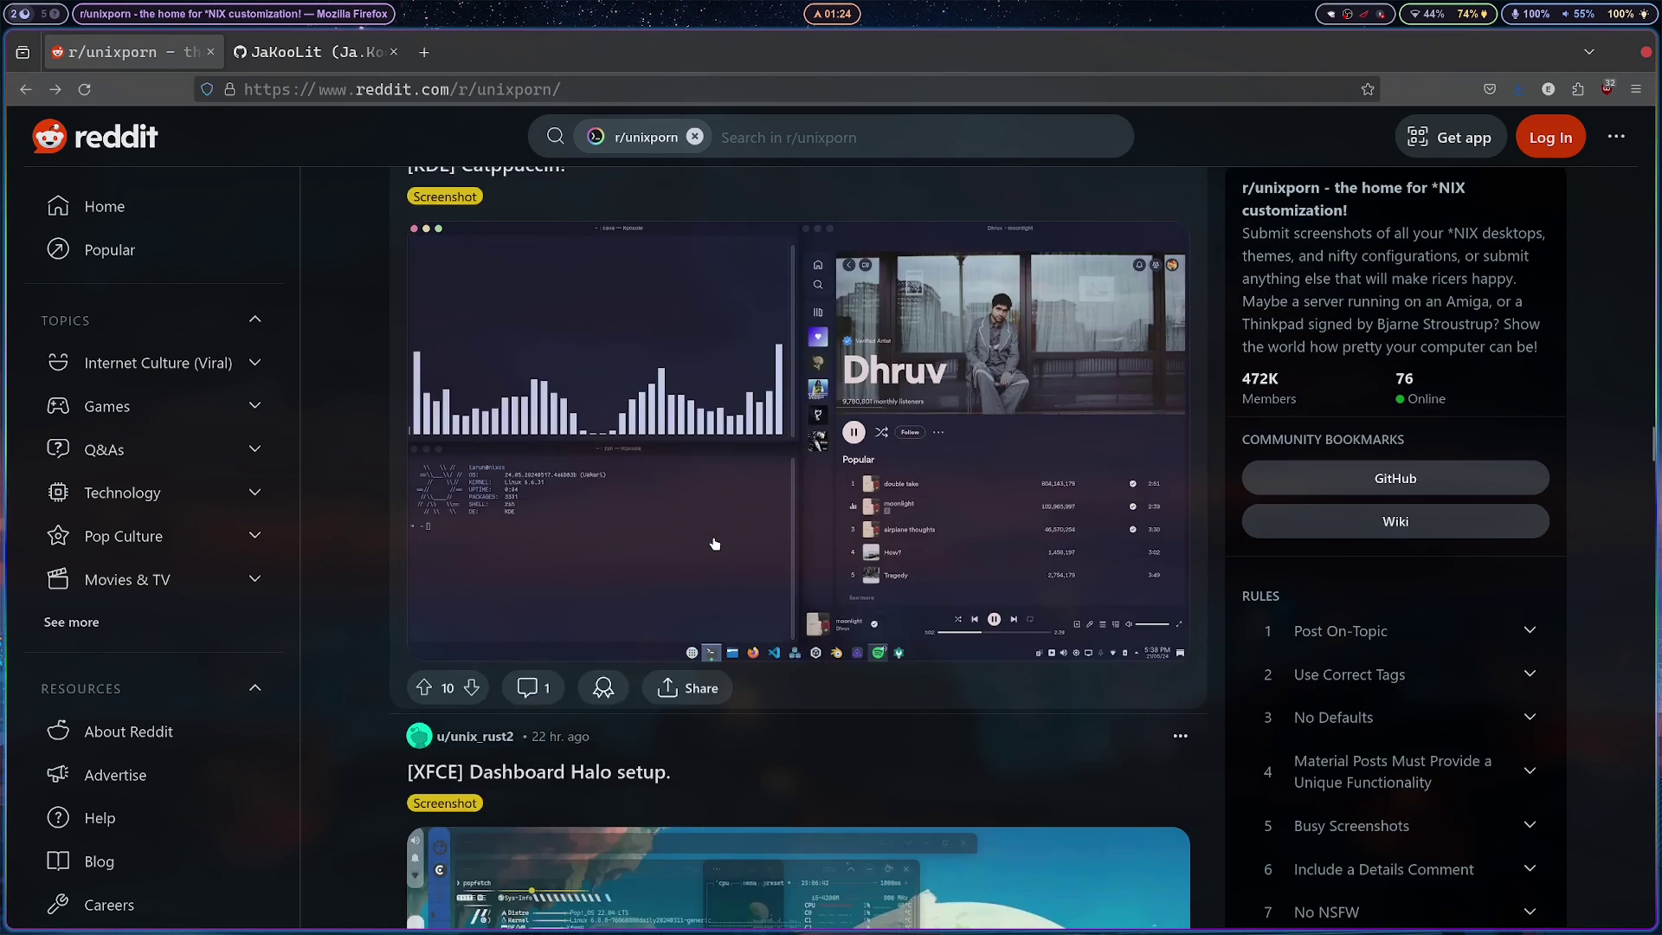
pyautogui.scroll(2, 715, 544)
pyautogui.scroll(-8, 715, 543)
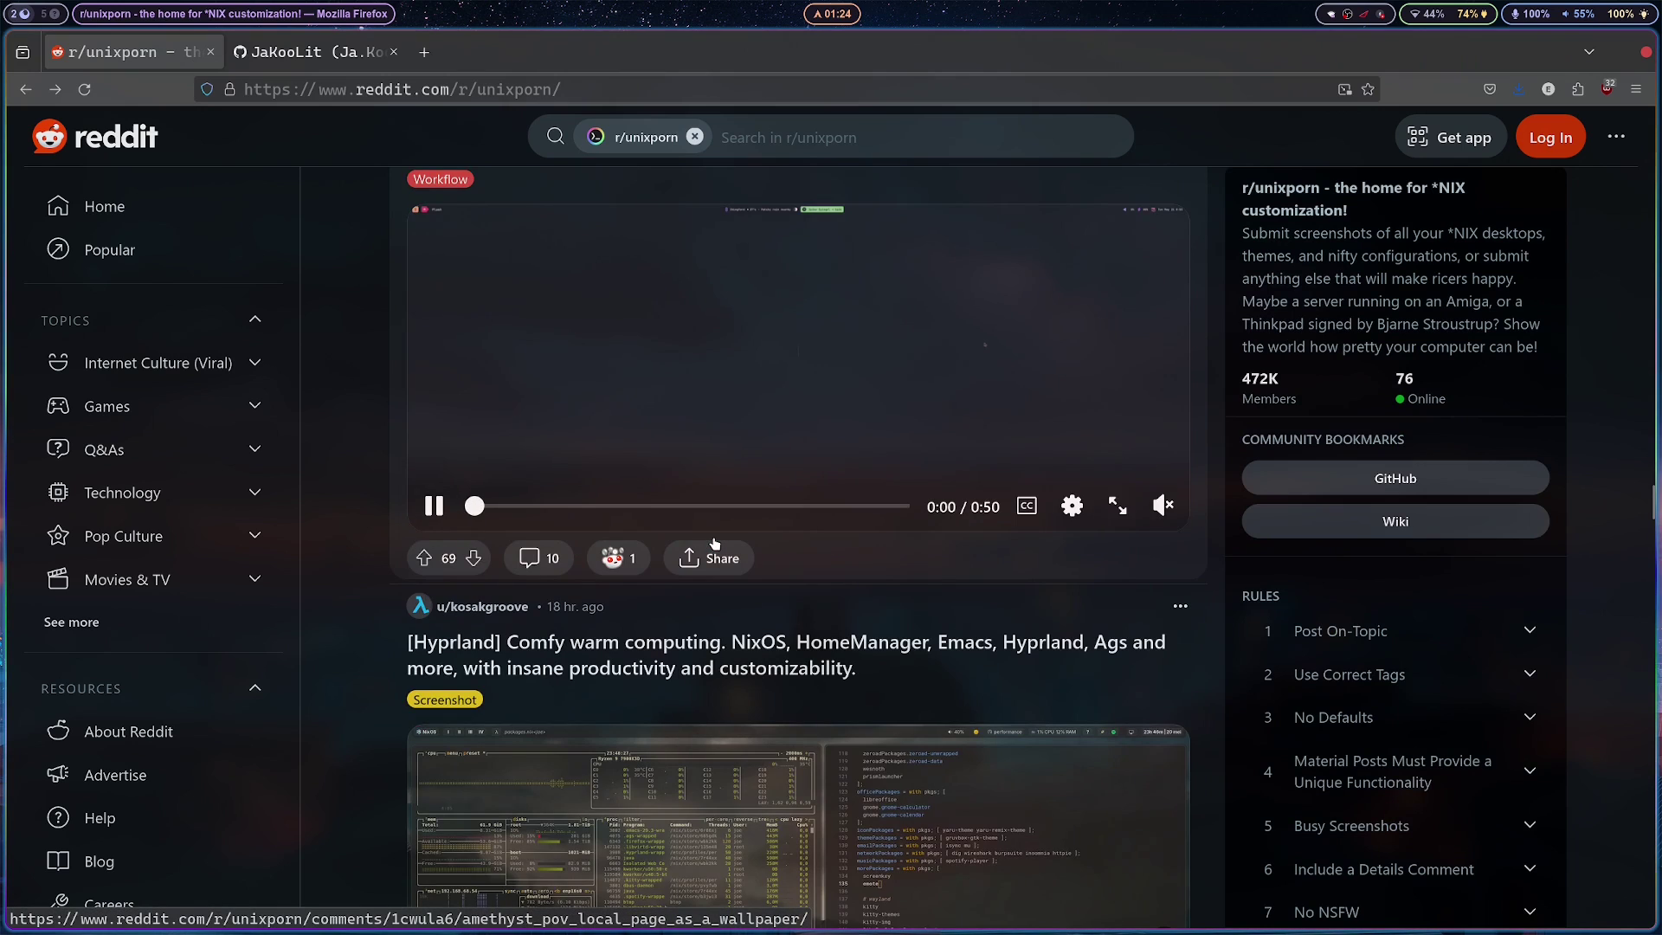
pyautogui.scroll(2, 715, 544)
pyautogui.scroll(-4, 715, 543)
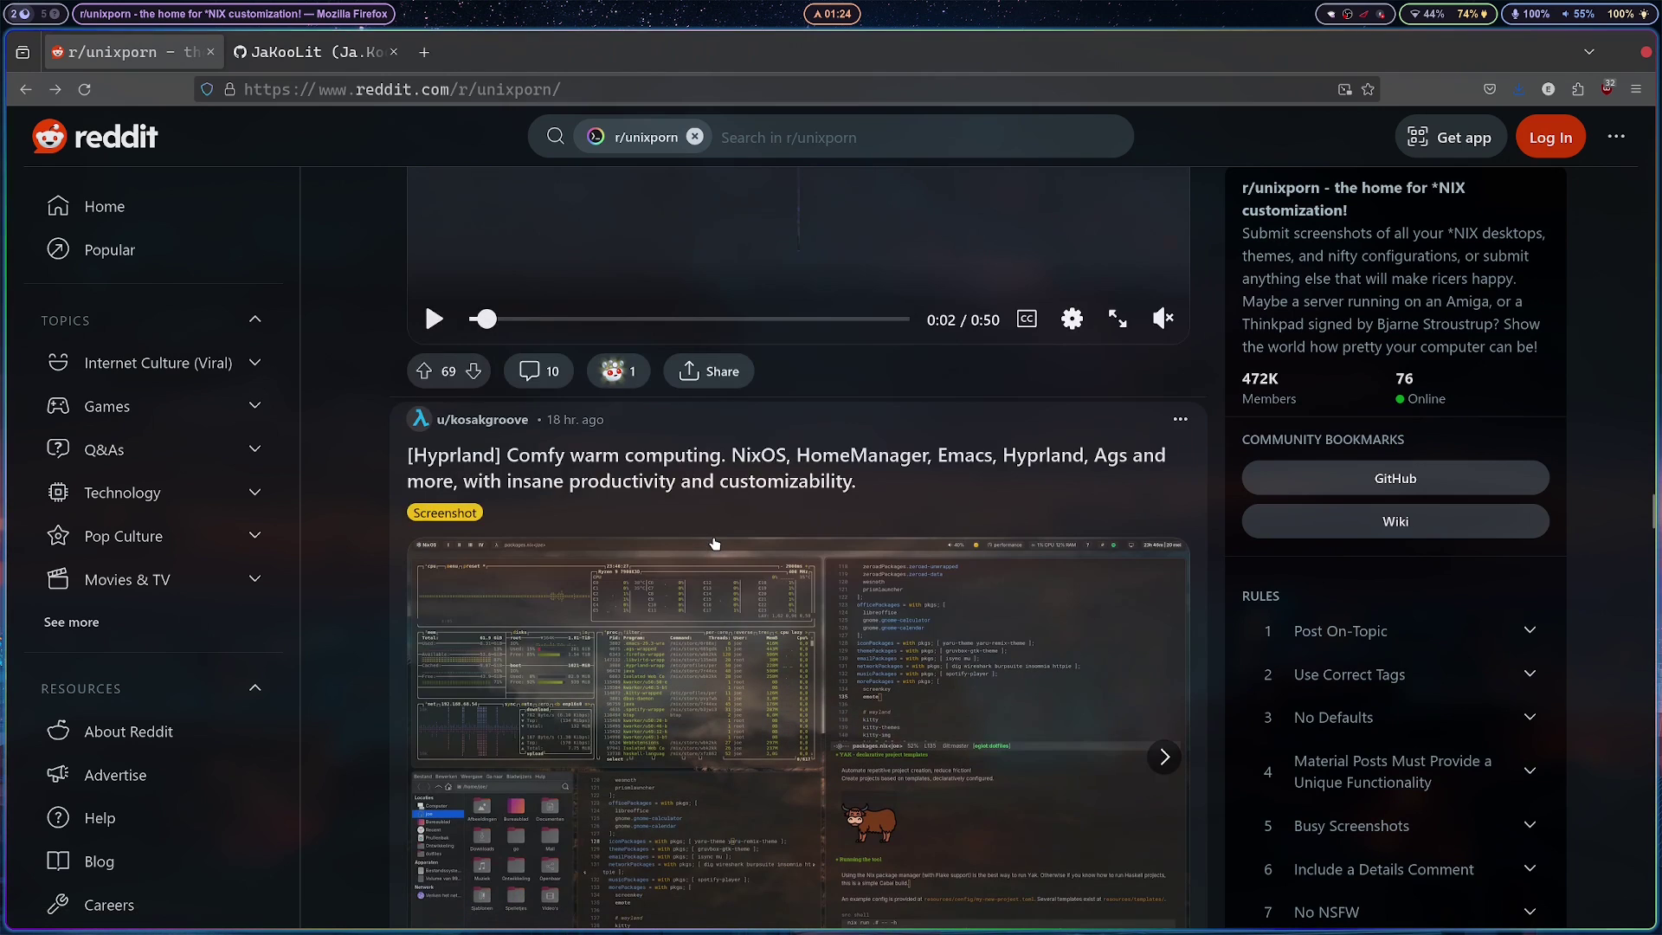
pyautogui.scroll(-1, 715, 543)
pyautogui.scroll(-1, 715, 544)
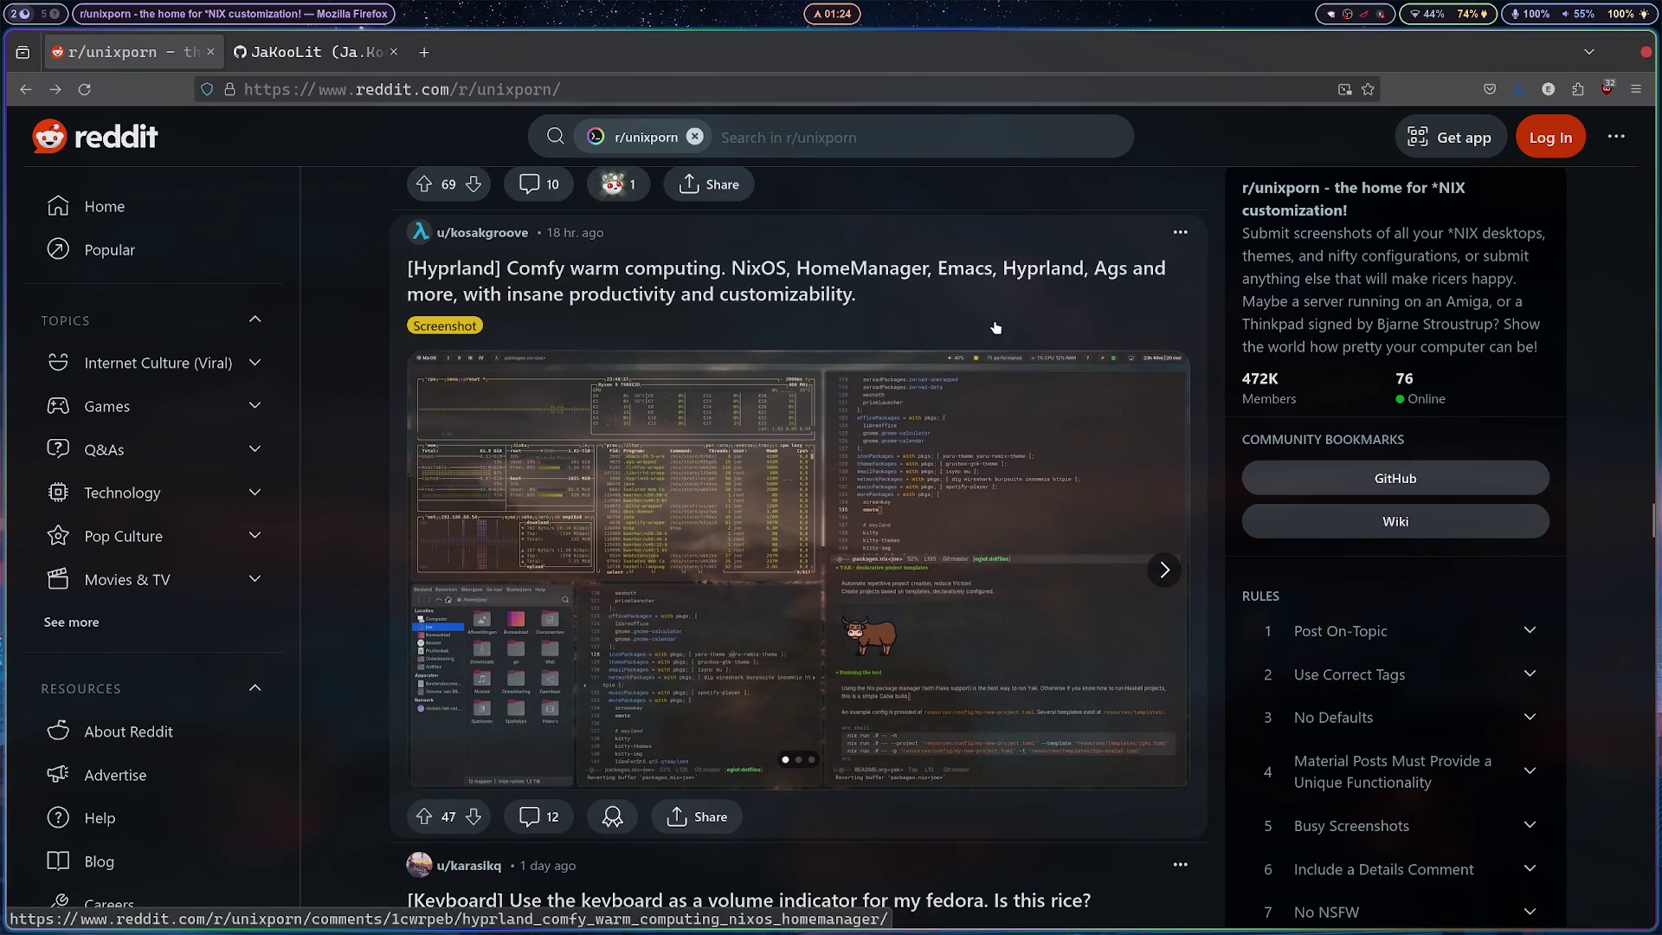
pyautogui.scroll(-10, 836, 397)
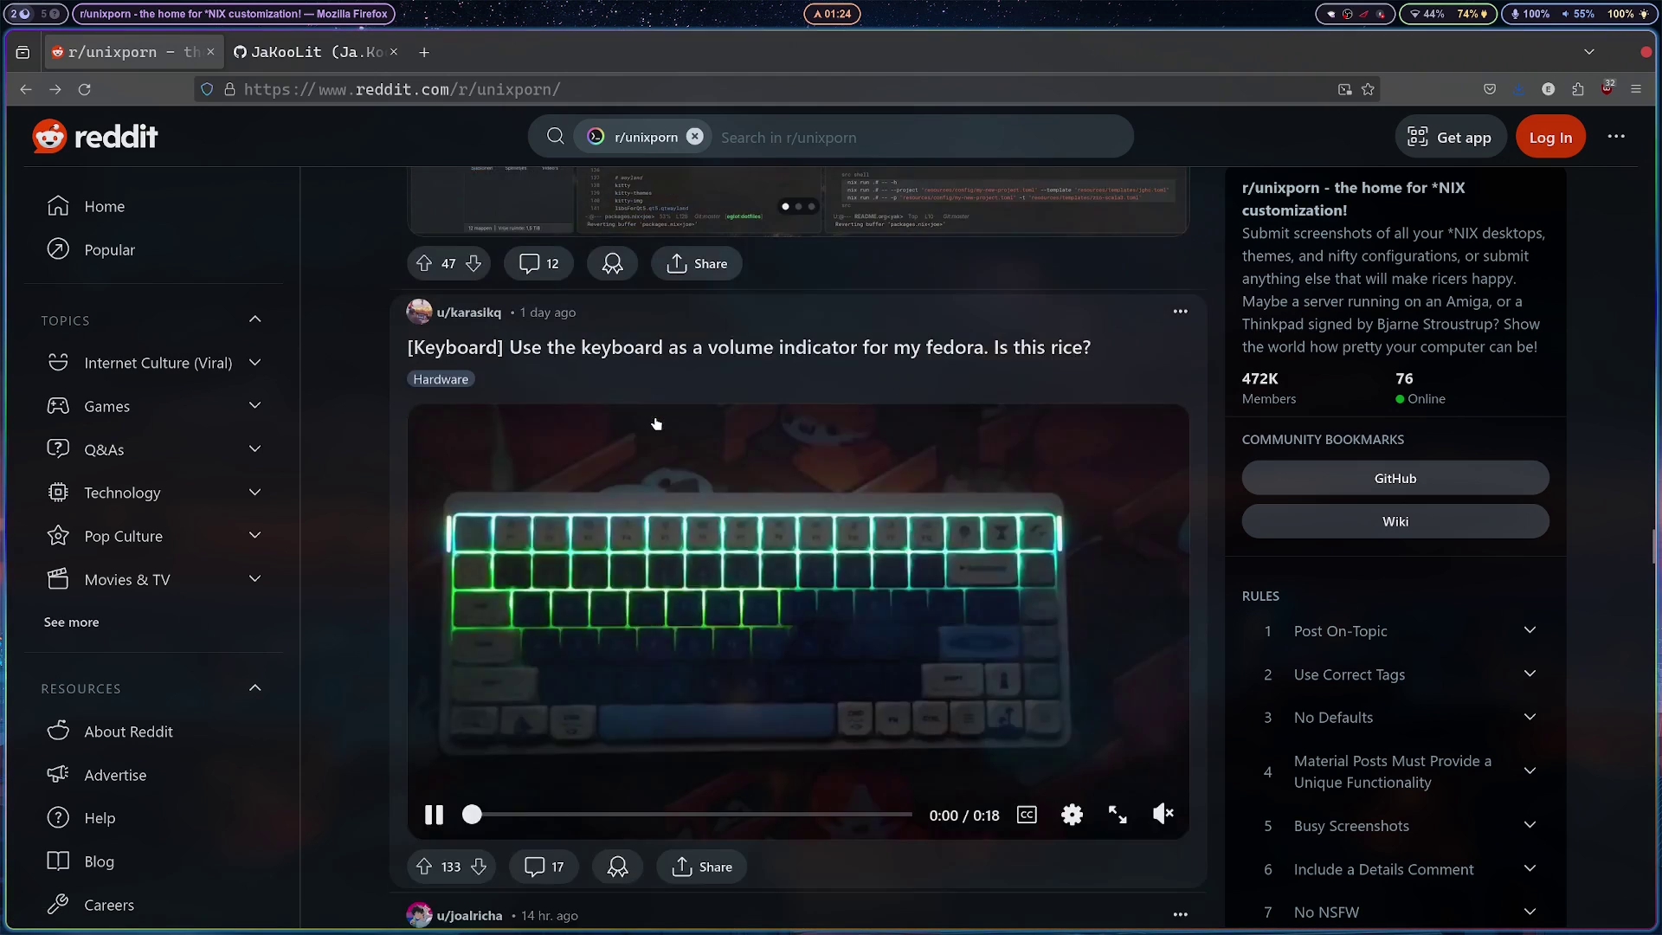
pyautogui.scroll(-10, 656, 423)
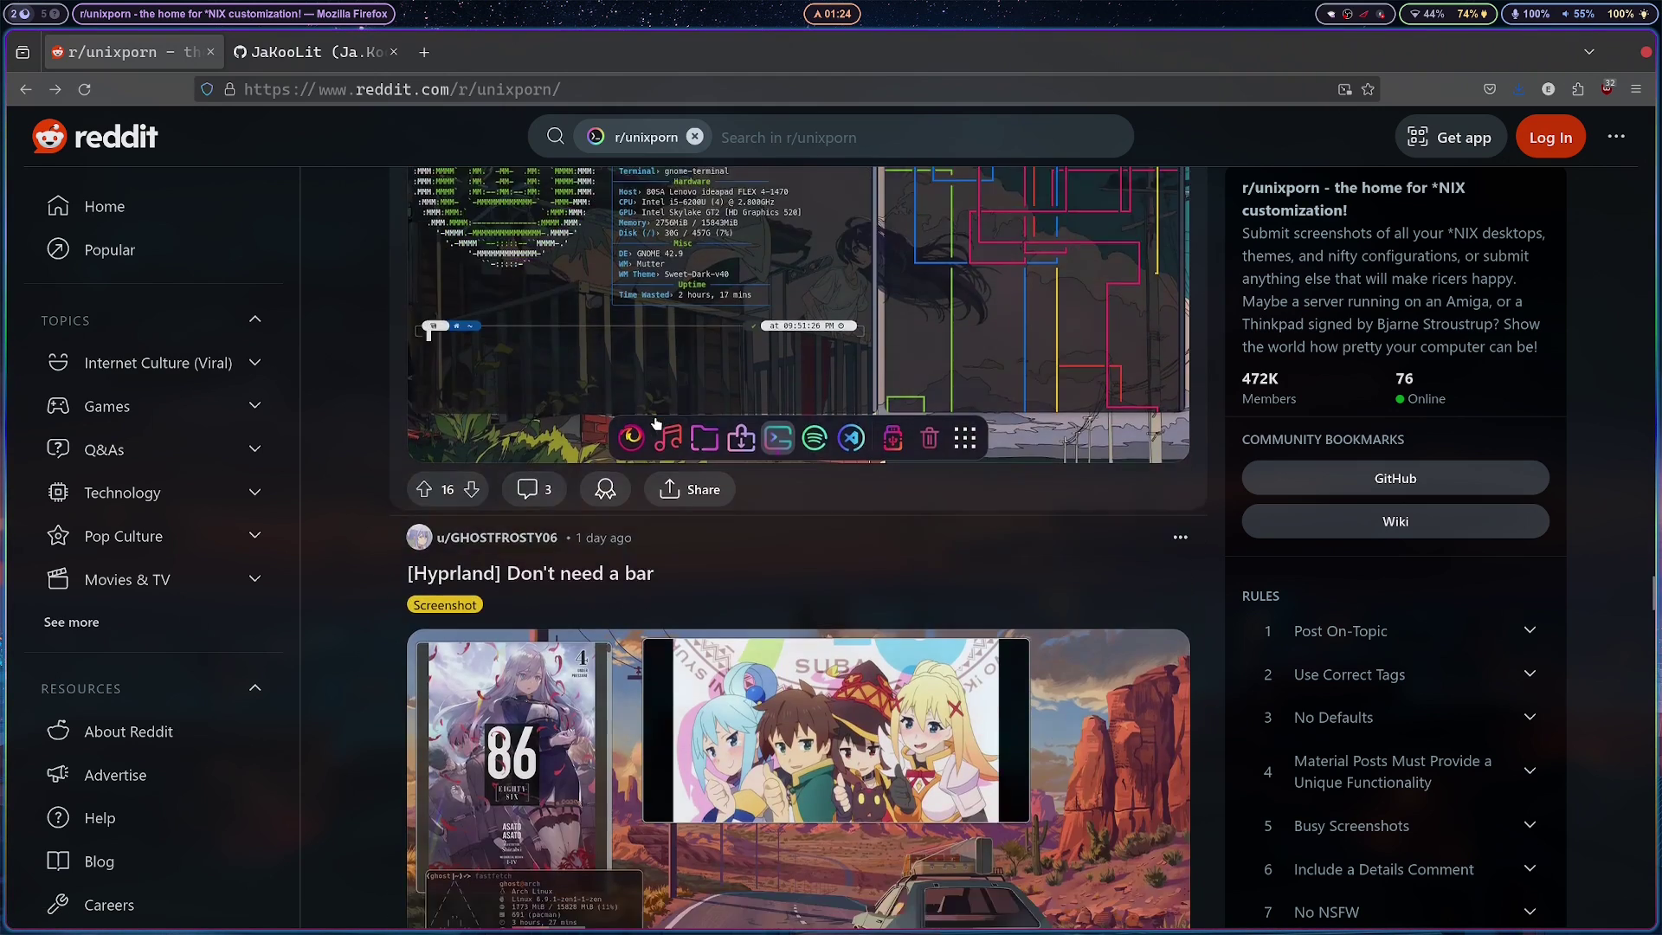
pyautogui.scroll(-2, 656, 423)
pyautogui.scroll(-5, 656, 423)
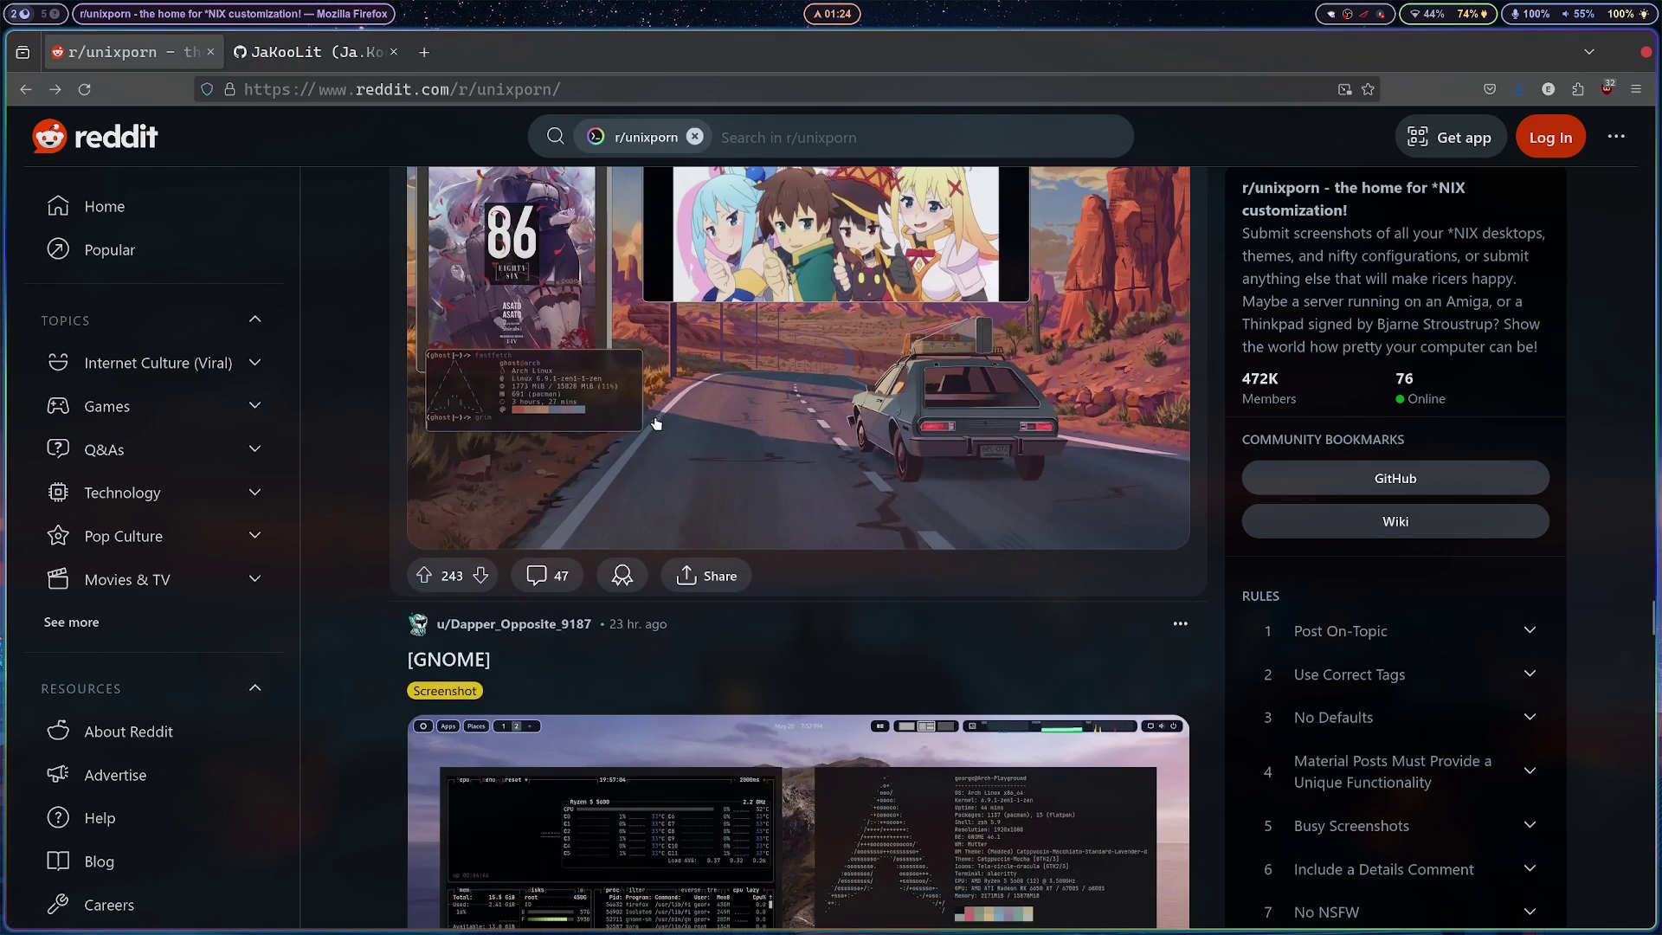
pyautogui.scroll(-10, 656, 423)
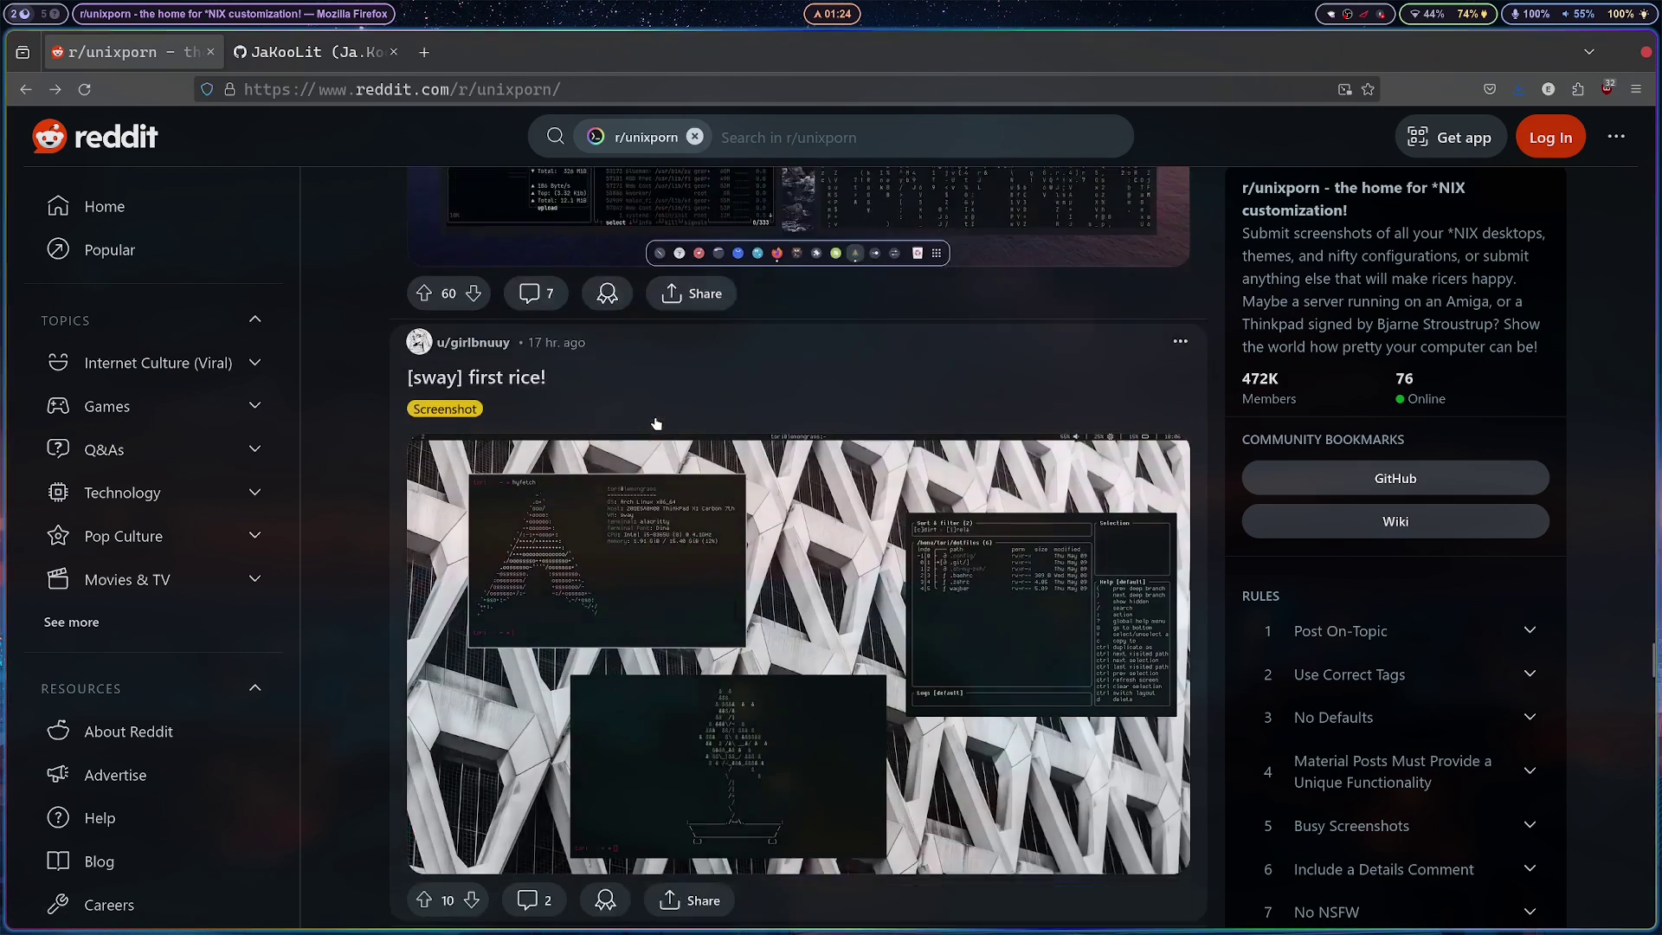
pyautogui.scroll(-6, 656, 423)
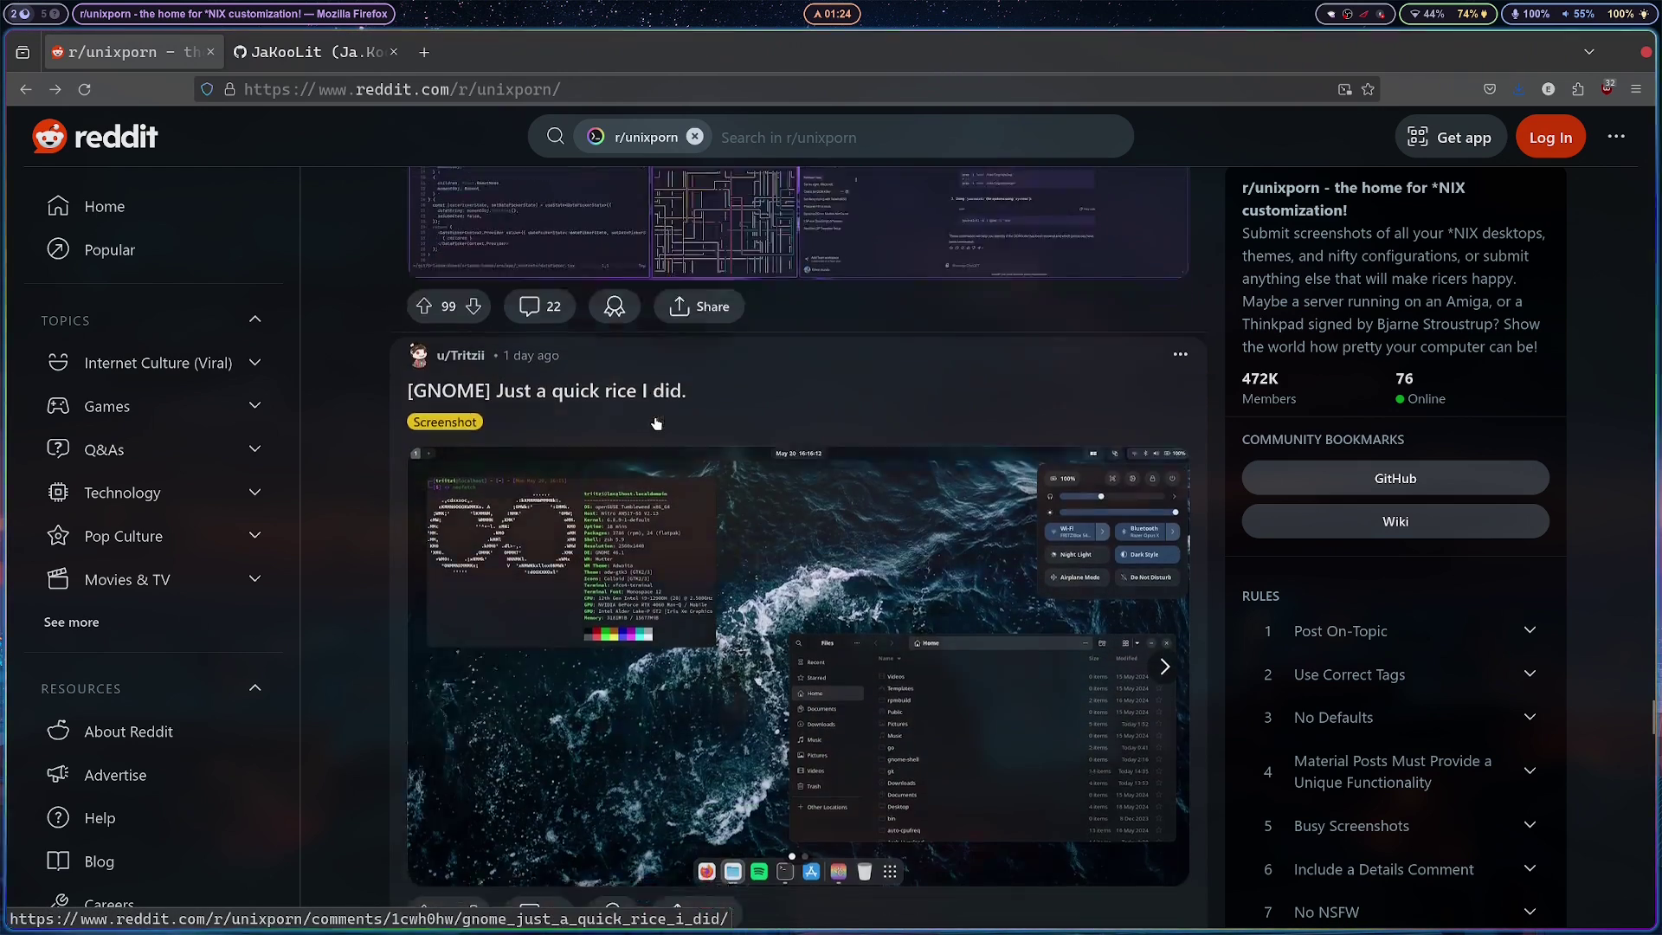
pyautogui.scroll(-15, 656, 423)
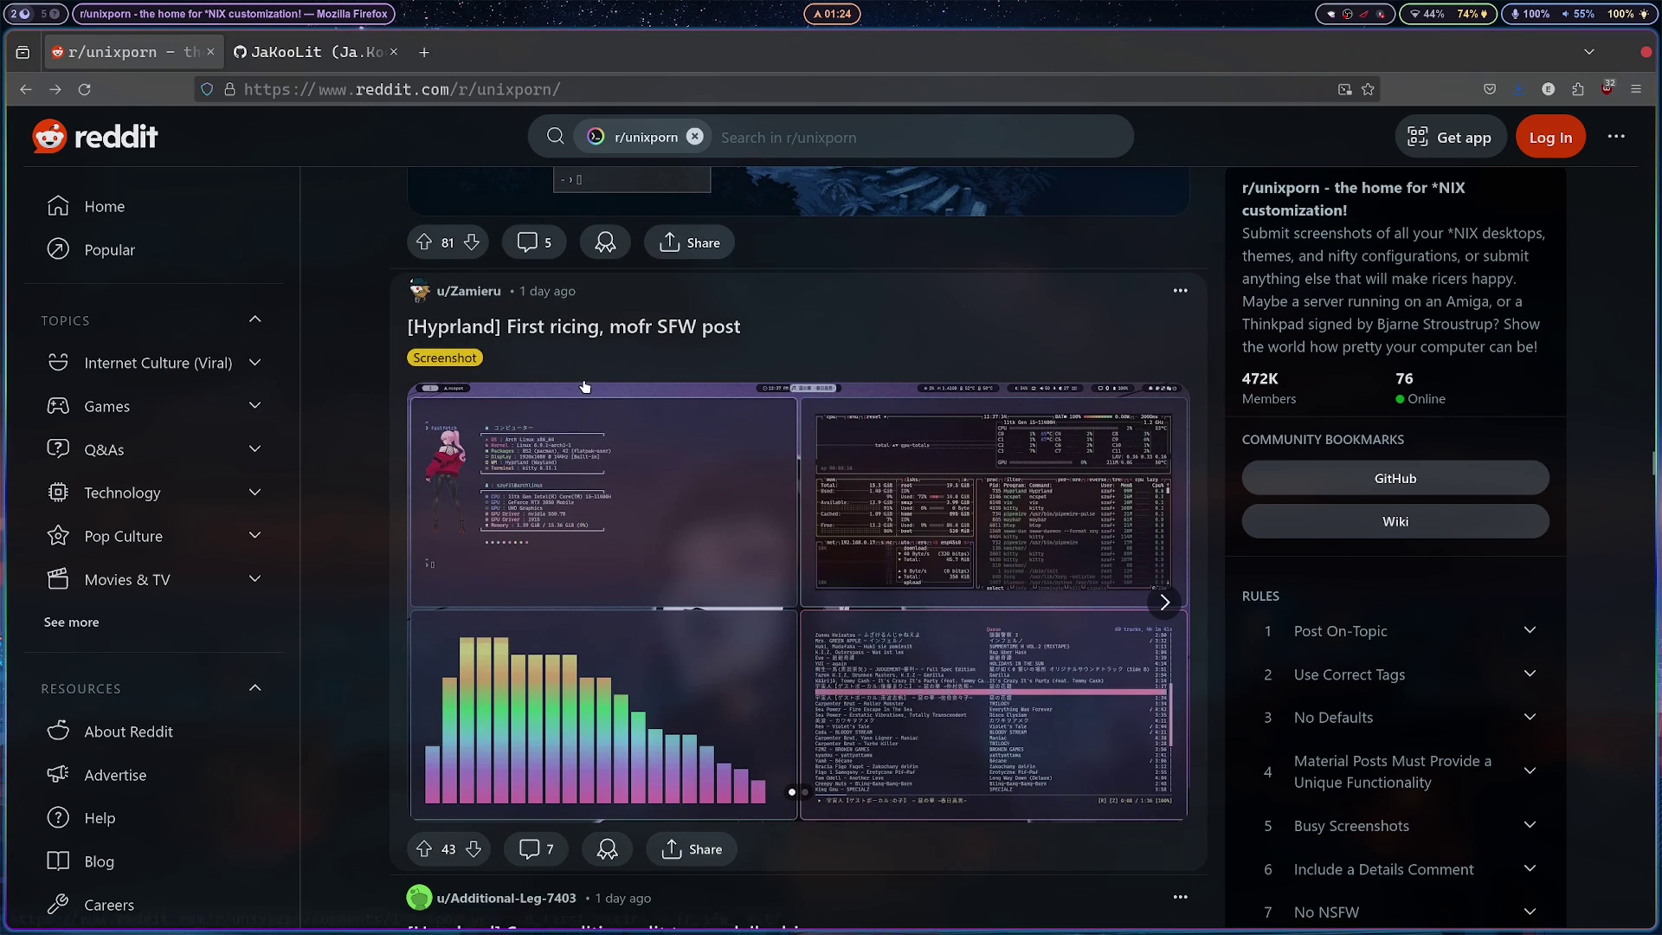
# - Preview the First ricing screenshot, then open the post, read its details comment and enlarge the screenshot
pyautogui.click(712, 522)
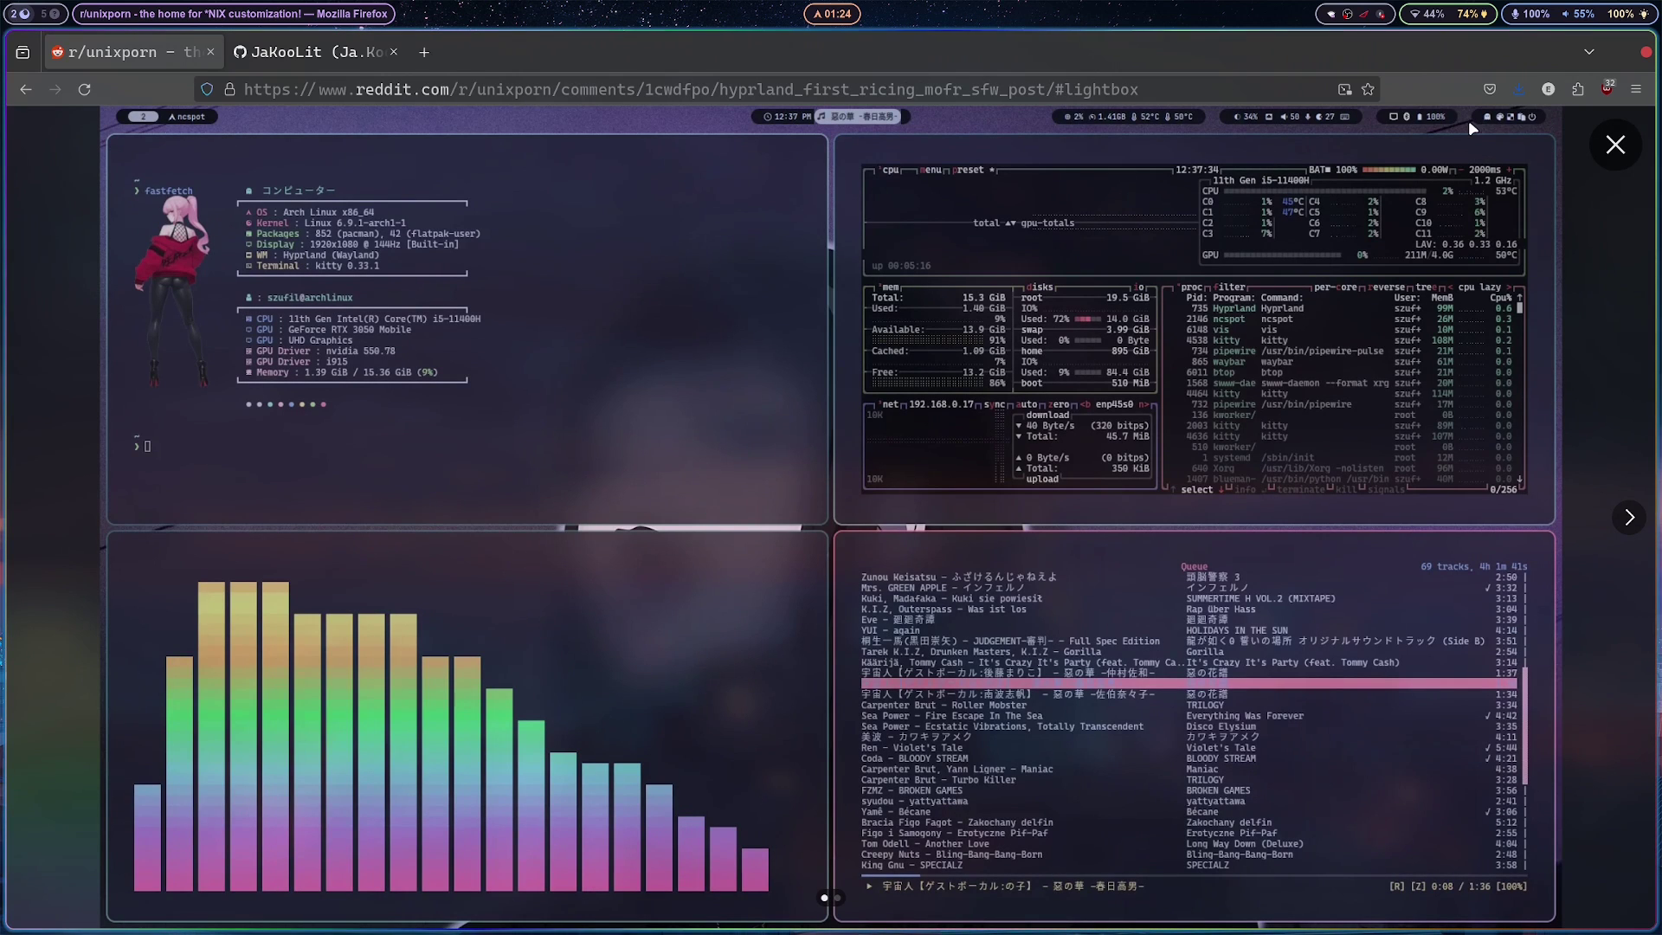
pyautogui.press('Escape')
pyautogui.scroll(-4, 663, 522)
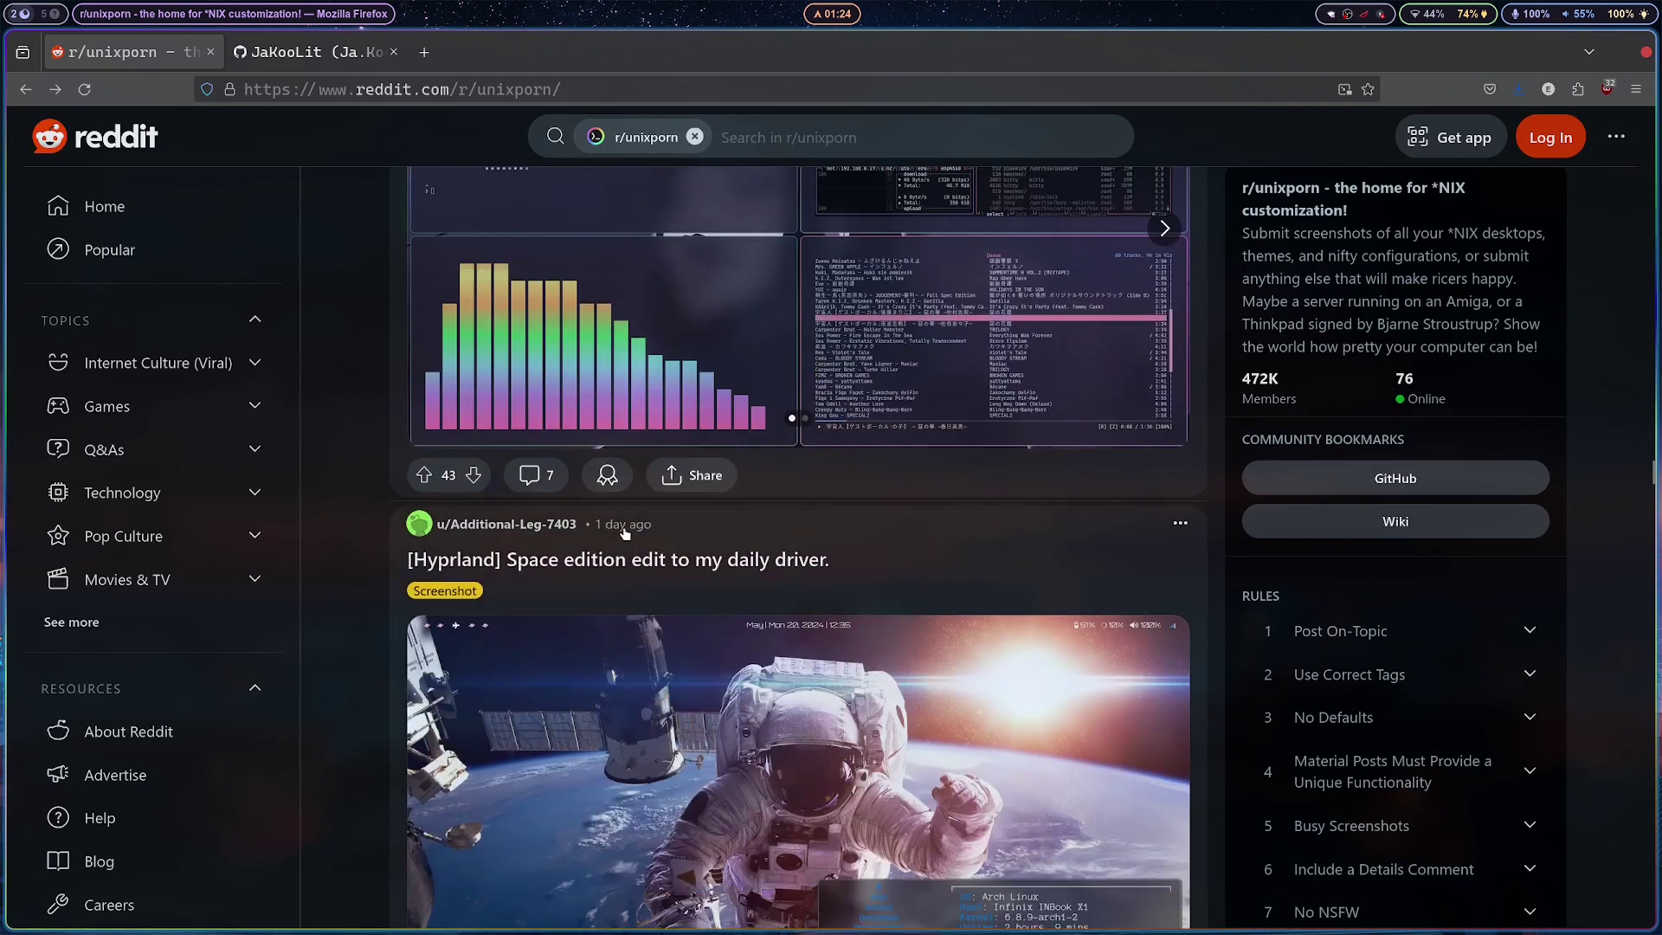
pyautogui.click(525, 478)
pyautogui.scroll(-5, 762, 525)
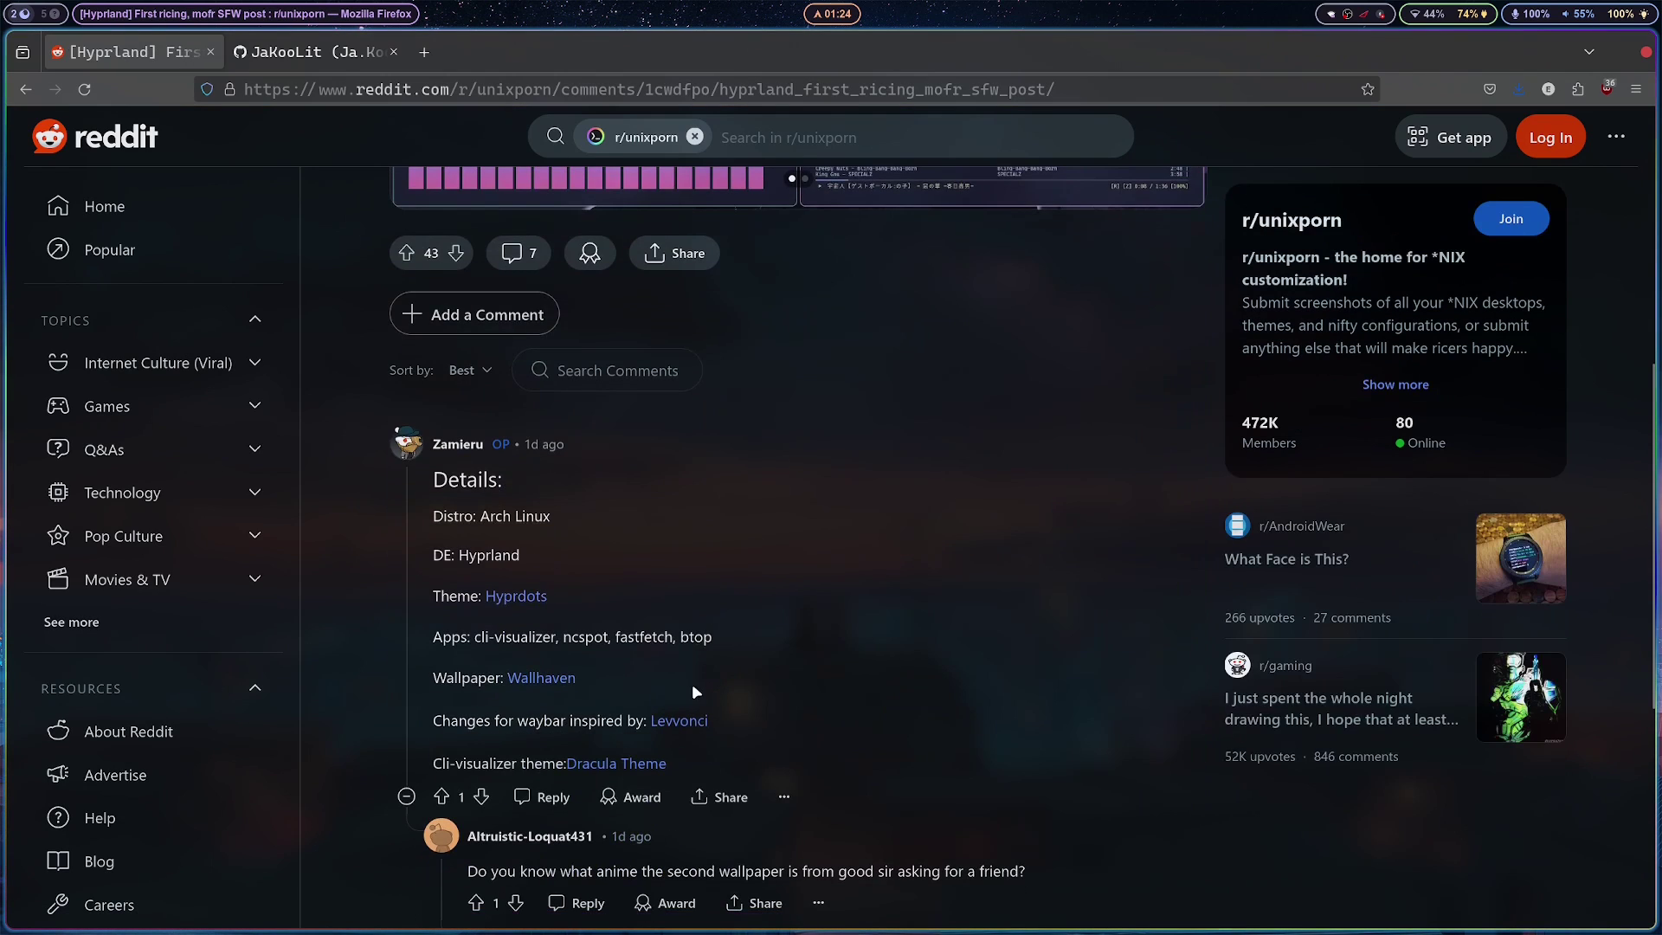
pyautogui.scroll(-4, 699, 646)
pyautogui.scroll(10, 699, 645)
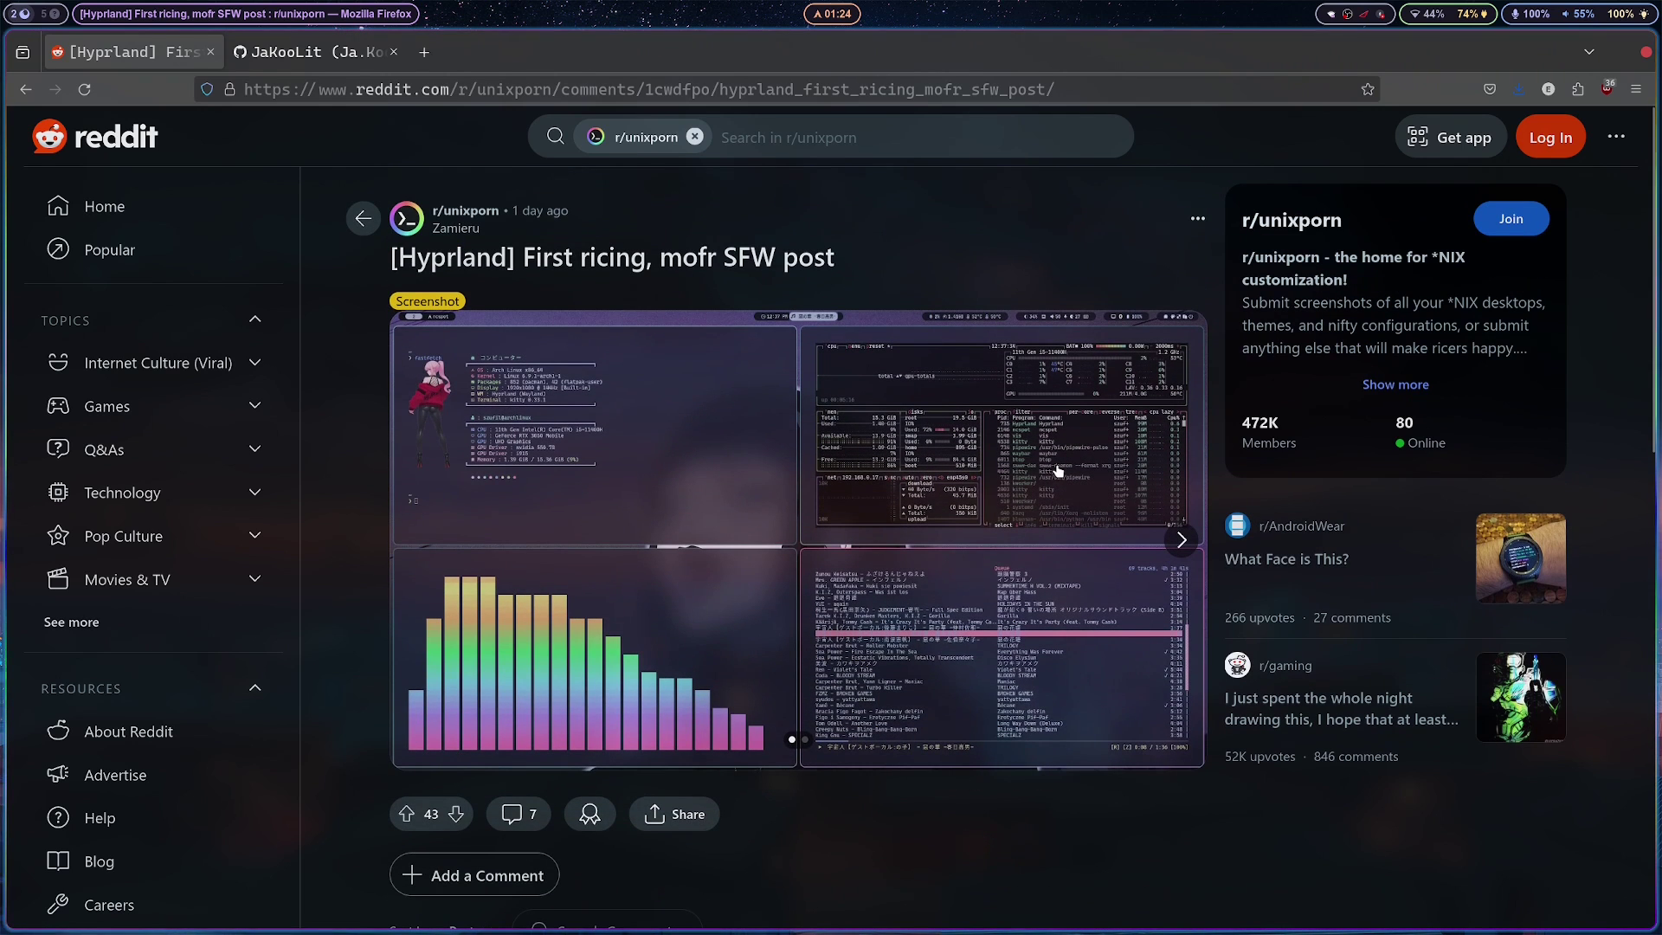
pyautogui.click(1058, 470)
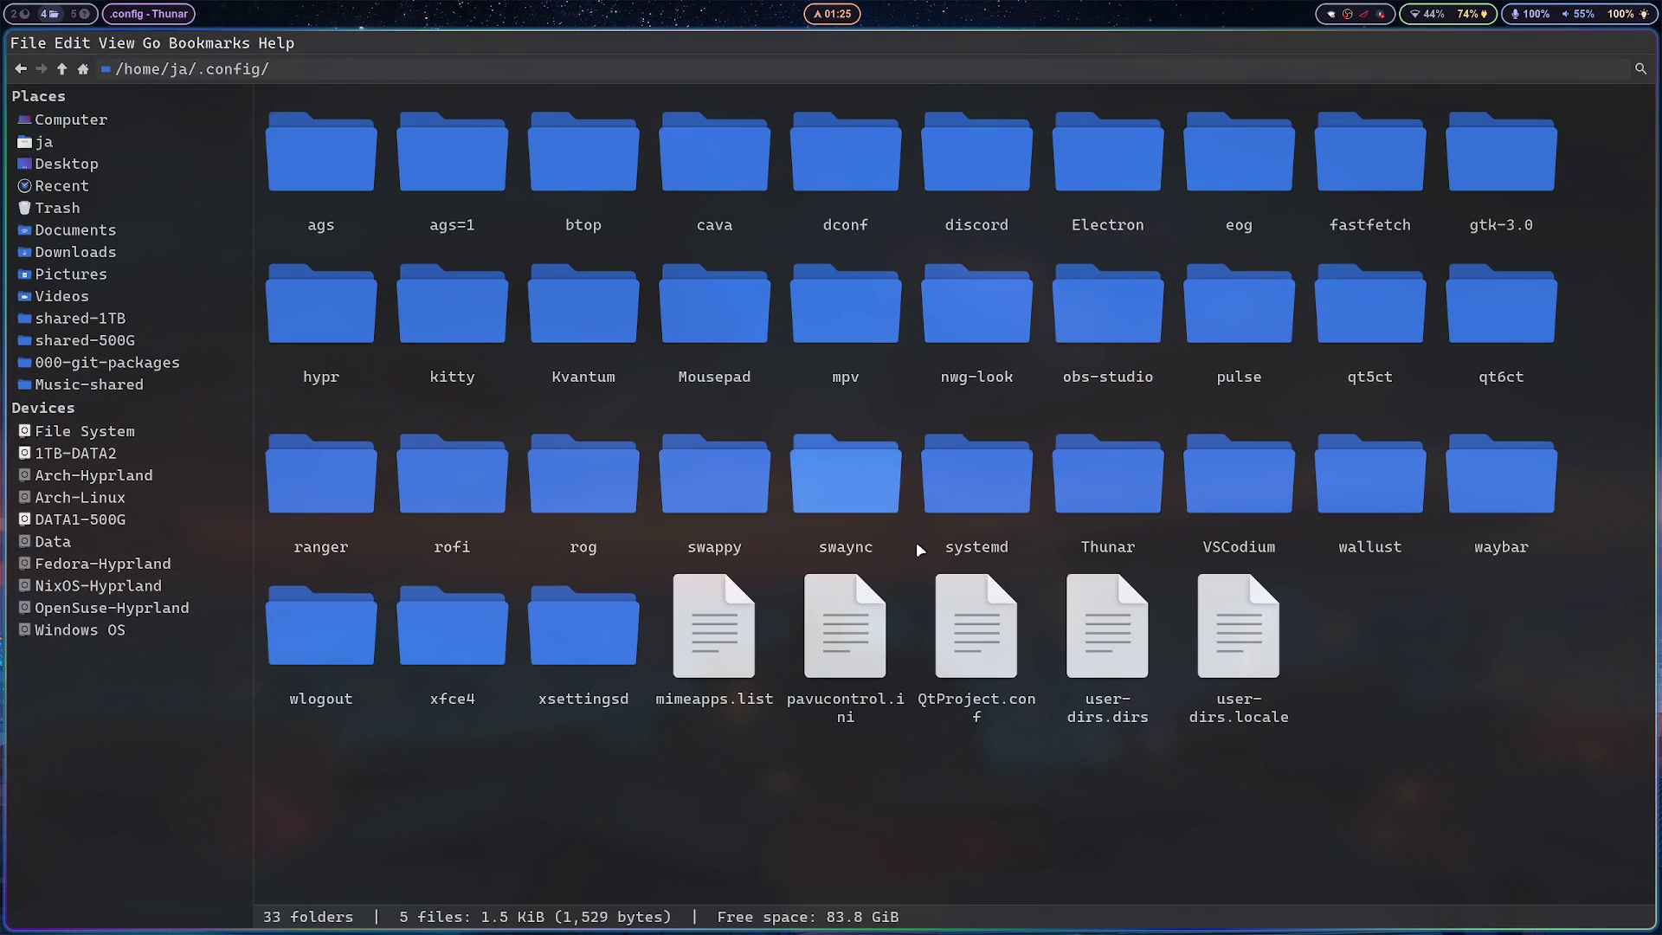
# - Rename the shared config in waybar/configs to start with 1029321 and select it as the Waybar layout
pyautogui.doubleClick(1501, 480)
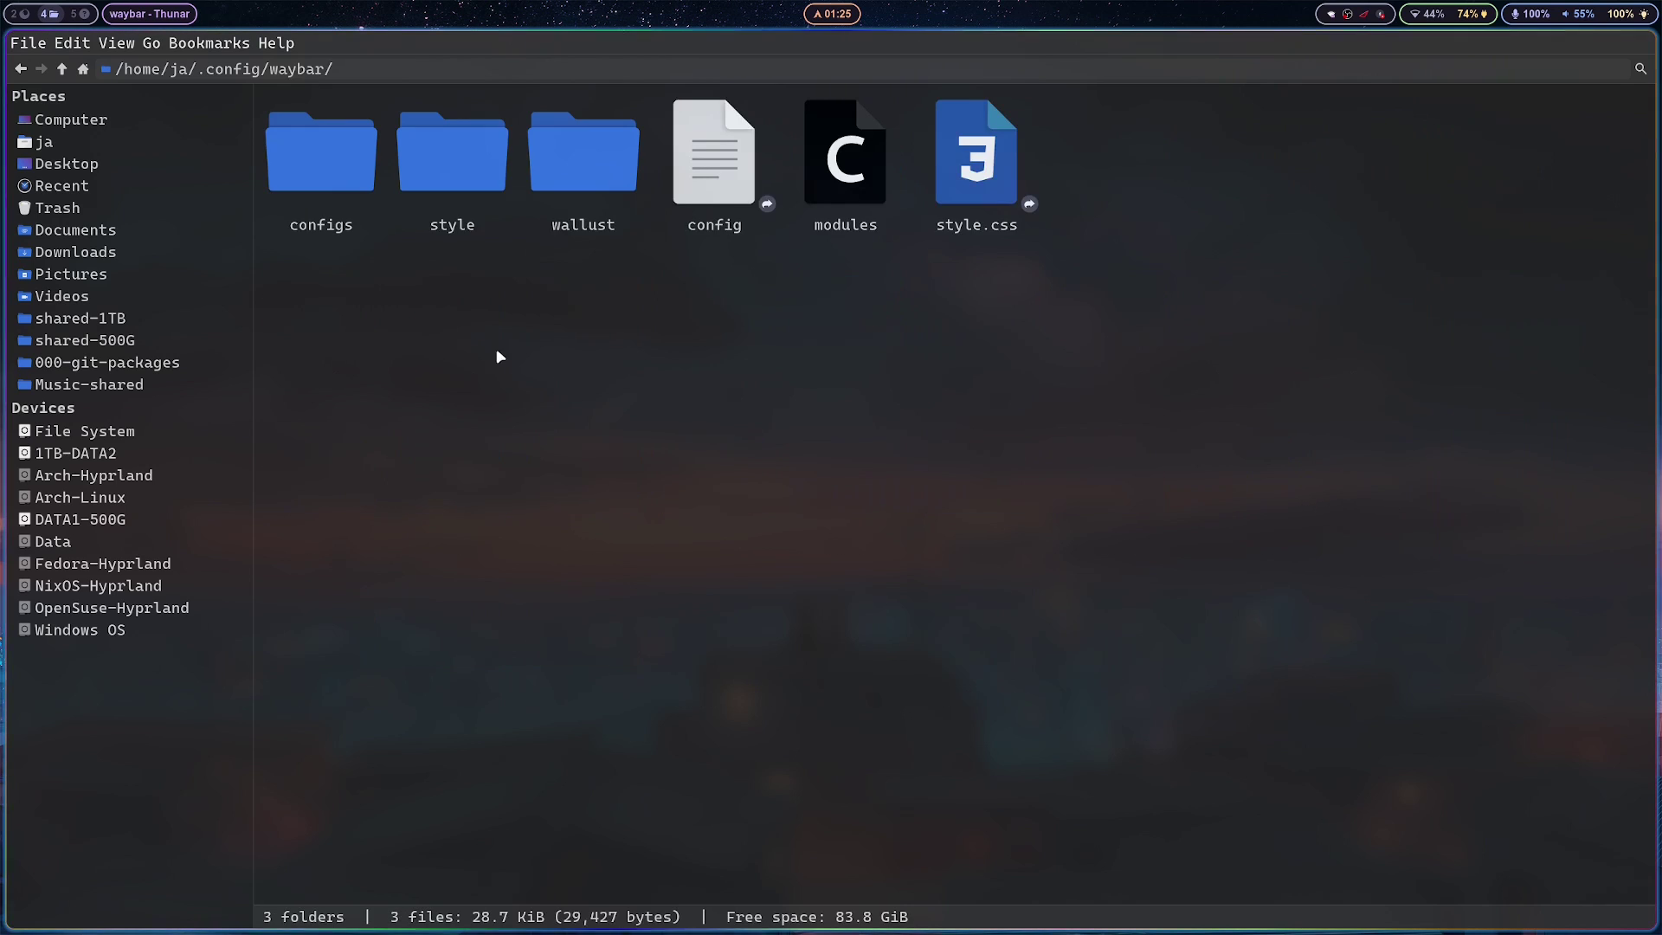
pyautogui.doubleClick(311, 157)
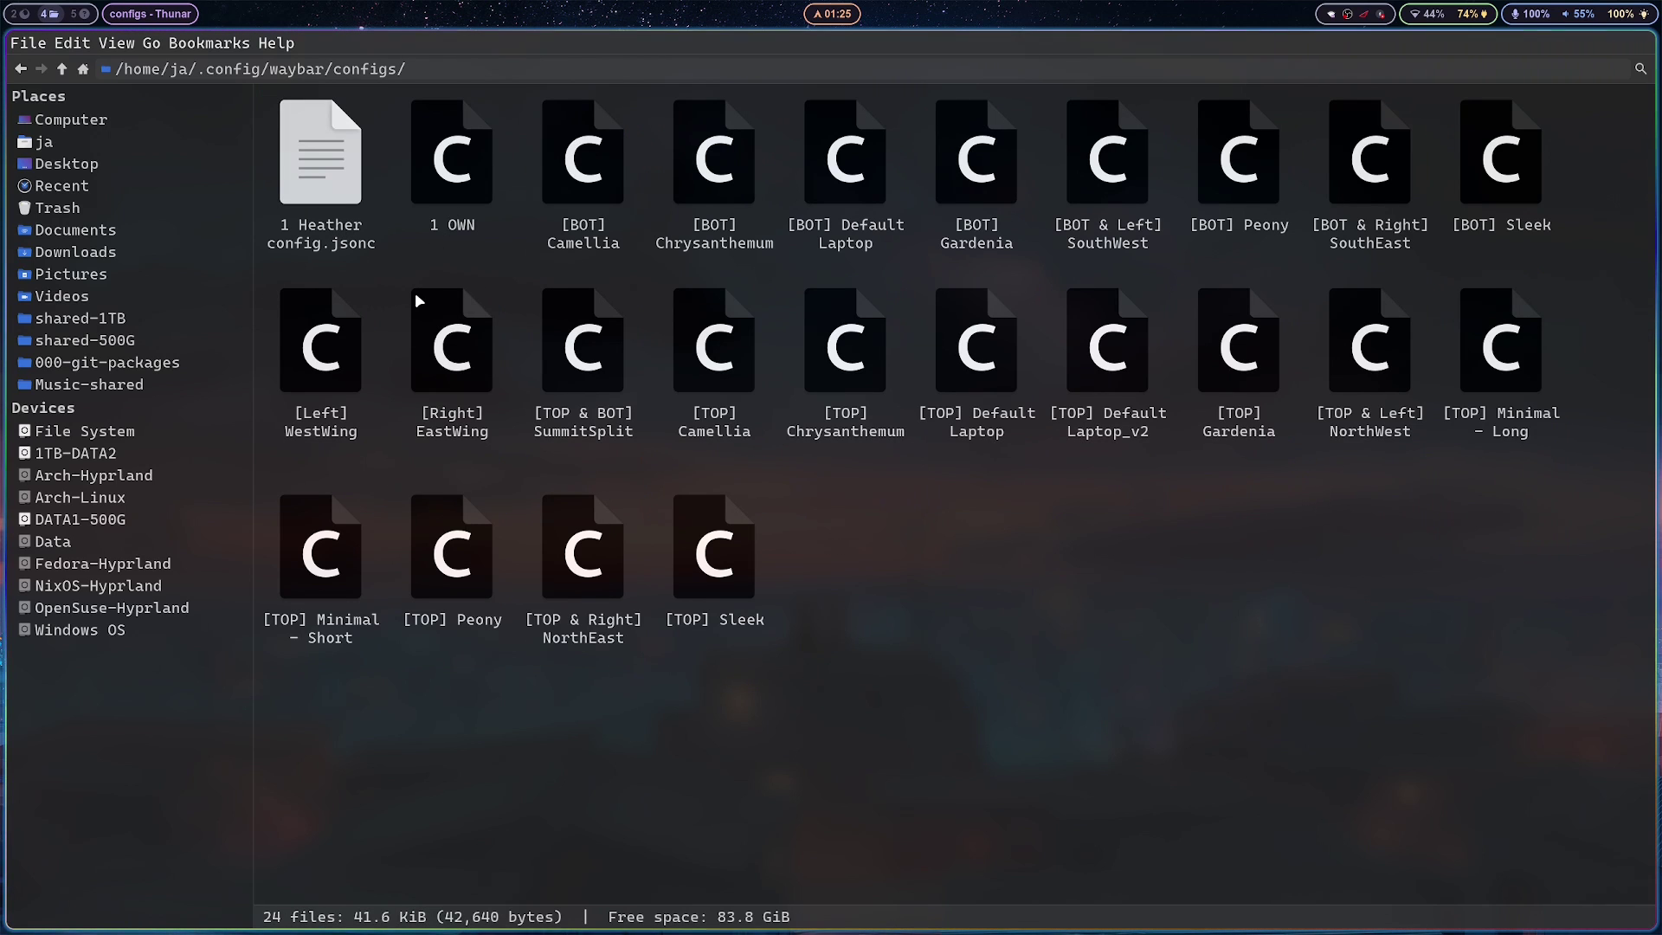
pyautogui.rightClick(340, 205)
pyautogui.click(410, 389)
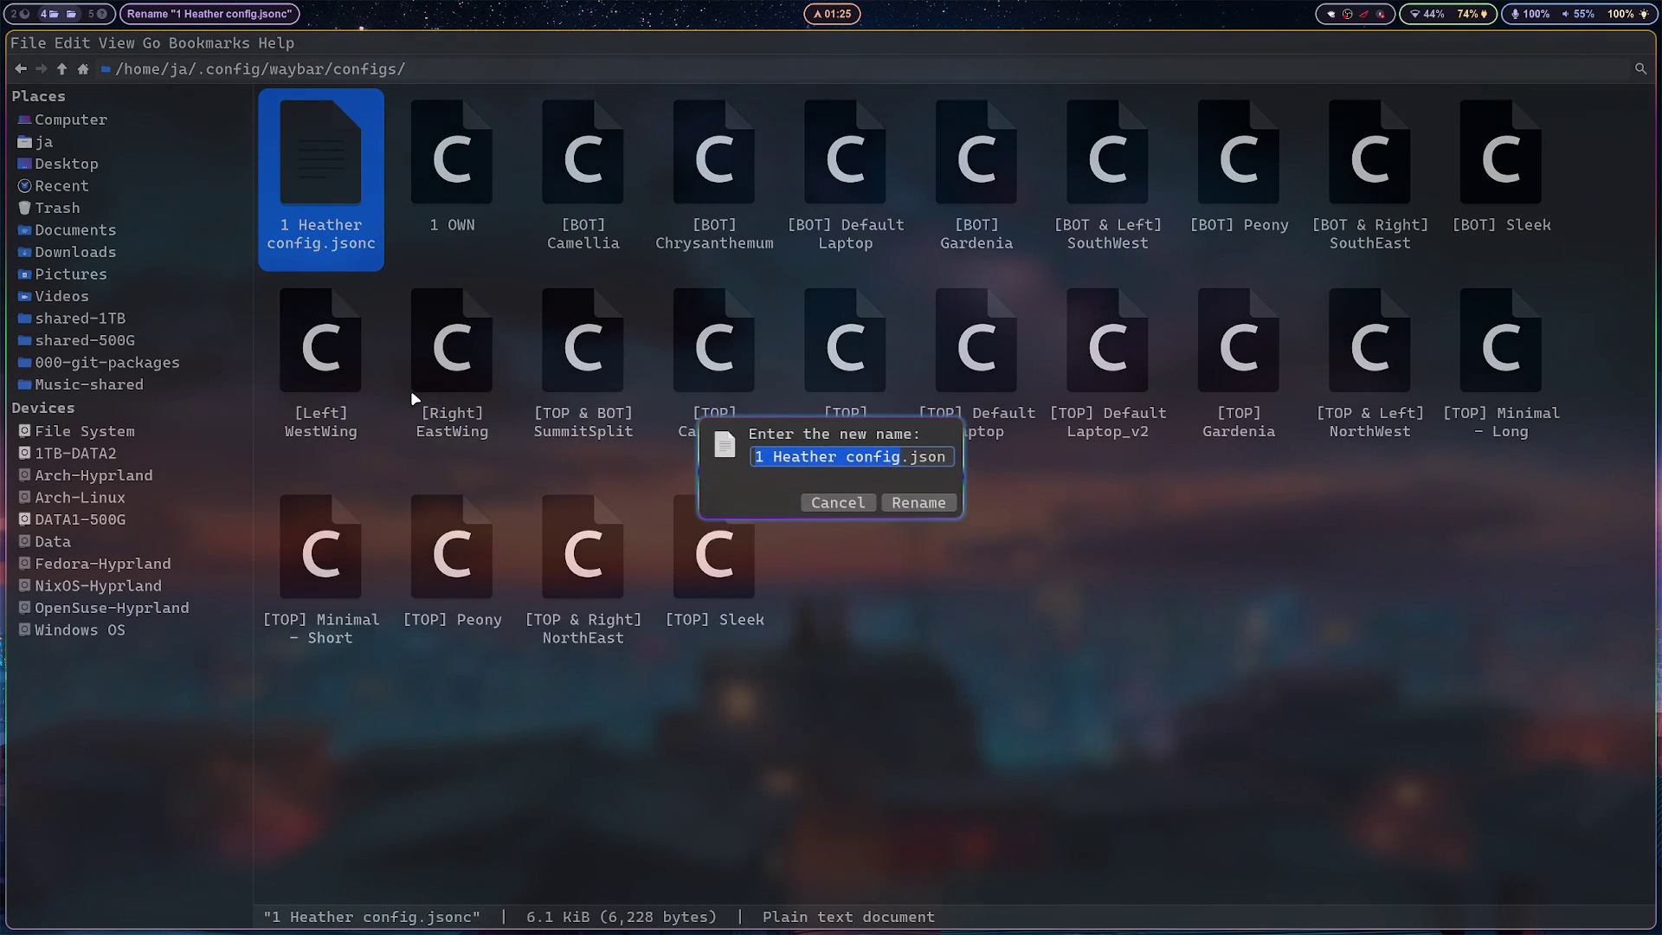
pyautogui.write('102932')
pyautogui.press('Return')
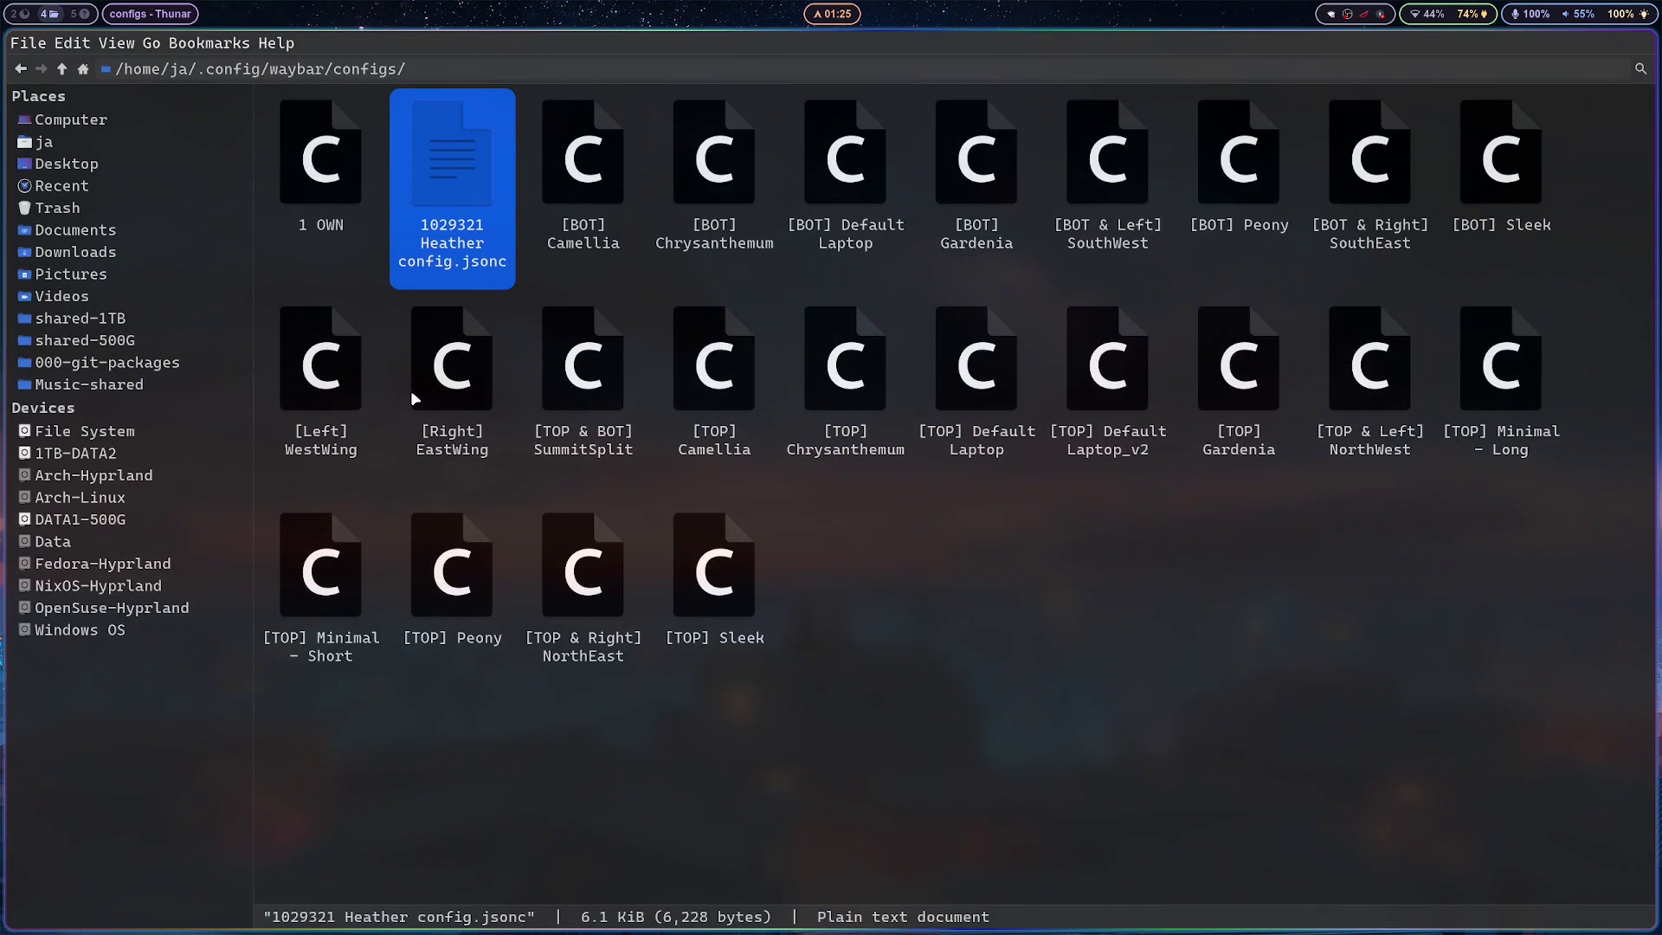
pyautogui.press('super+alt+b')
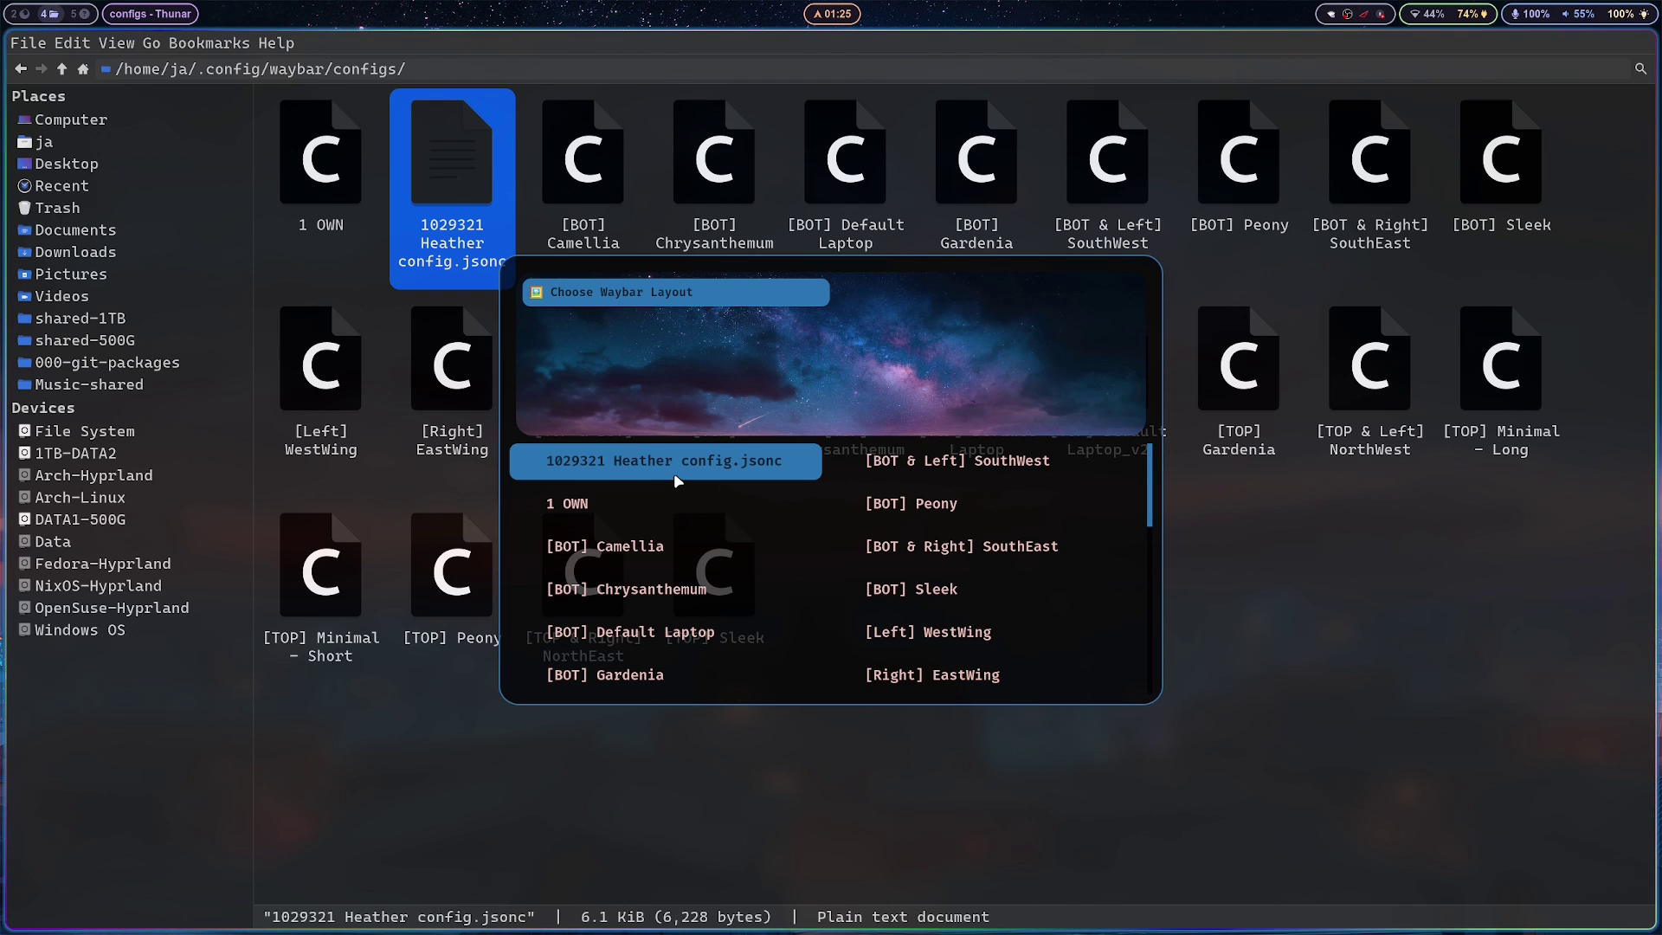
pyautogui.press('Return')
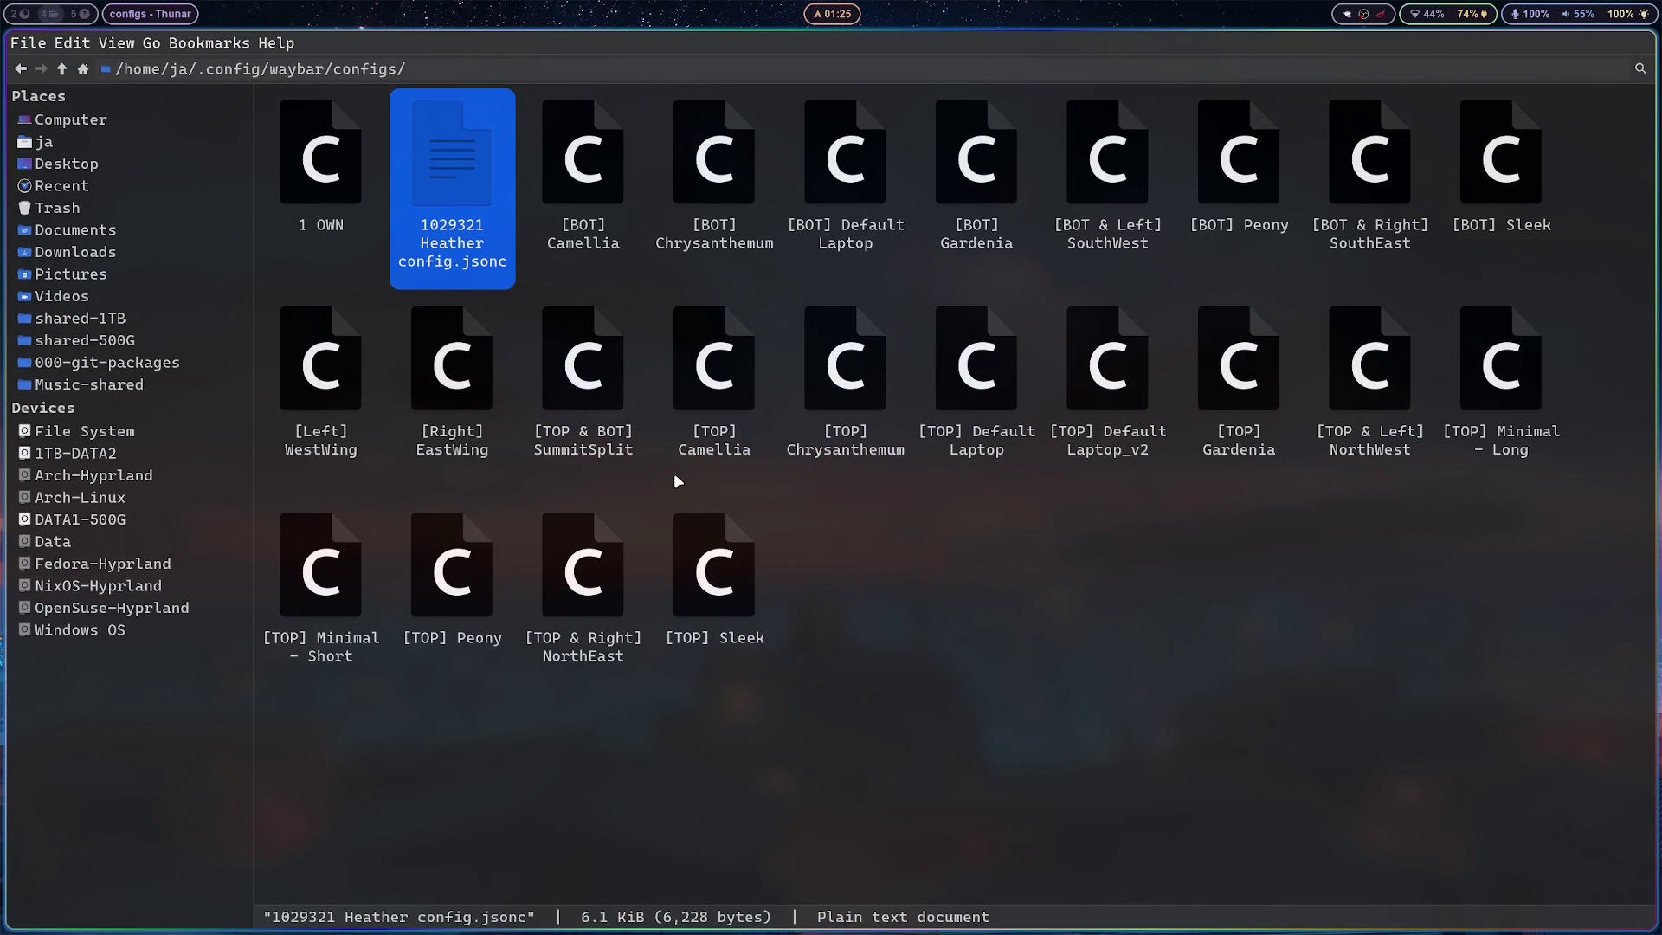
# - Read through the renamed 1029321 .jsonc config in Mousepad, then switch back to the Reddit post
pyautogui.doubleClick(468, 210)
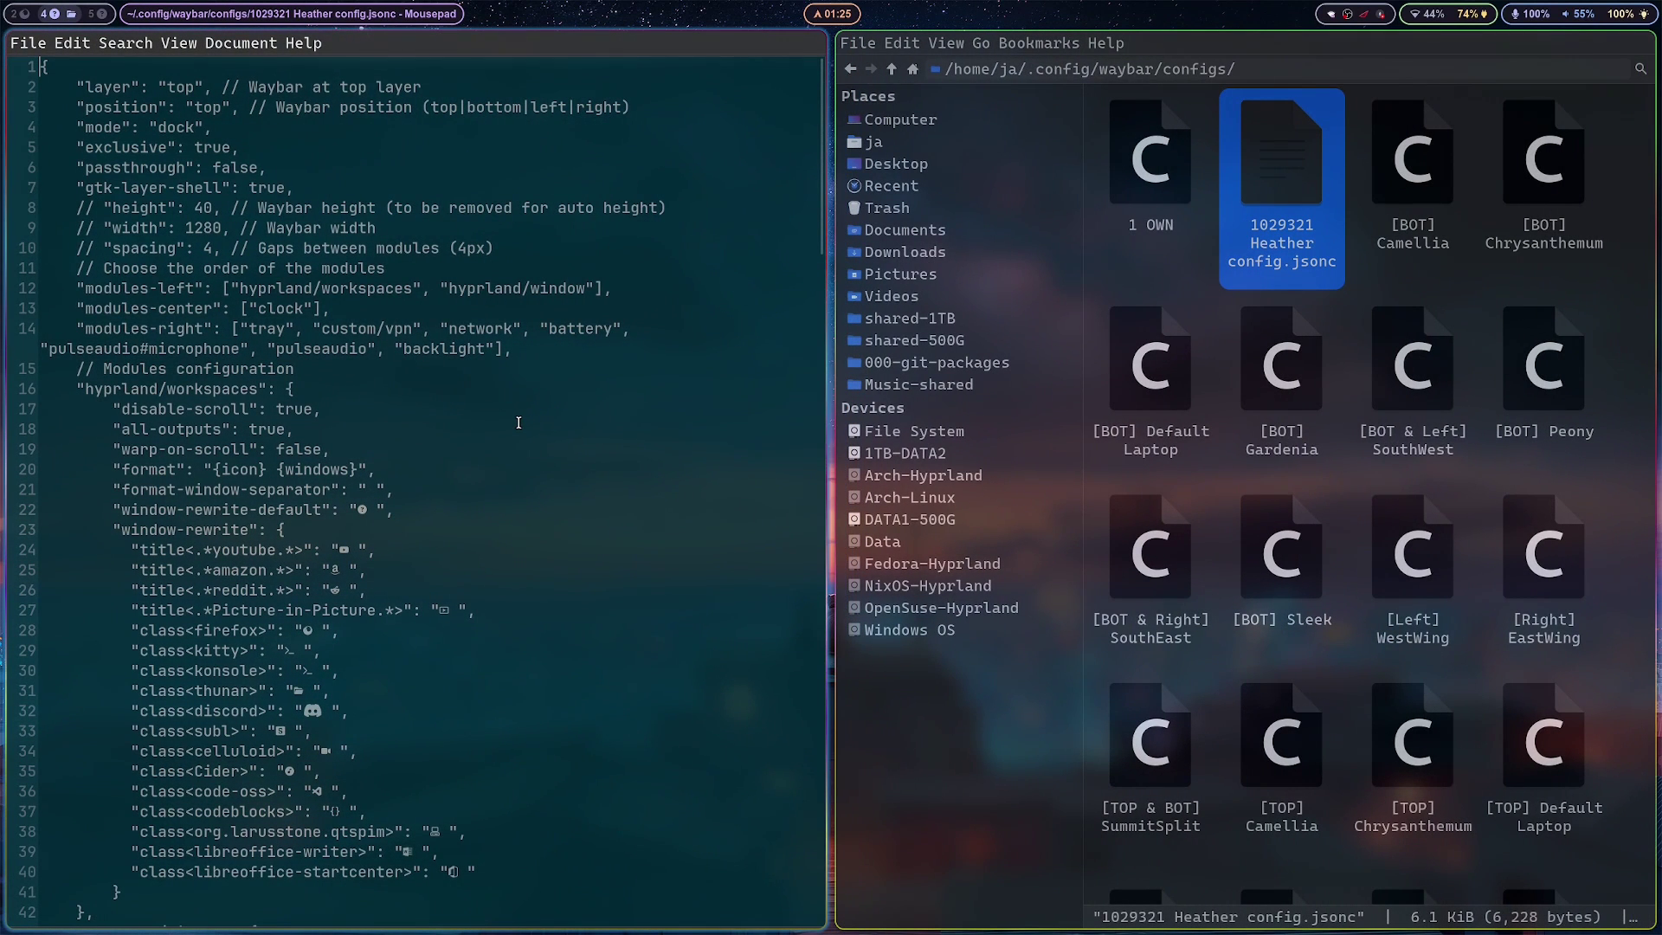
pyautogui.scroll(-20, 518, 423)
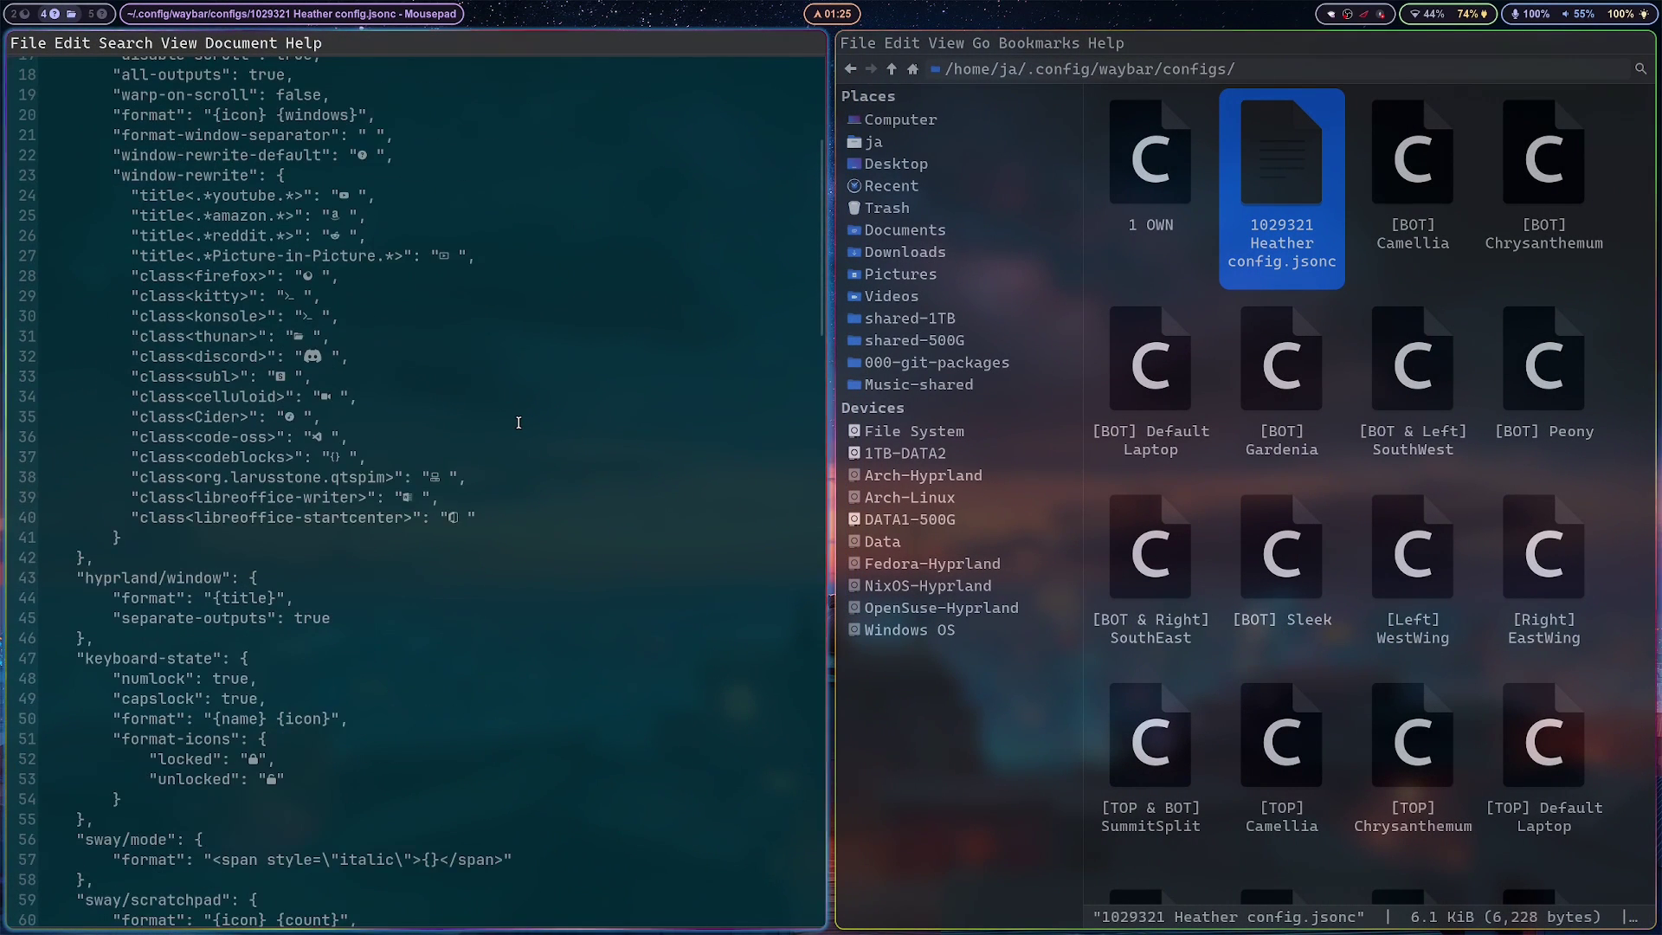
pyautogui.scroll(-10, 519, 423)
pyautogui.scroll(8, 519, 423)
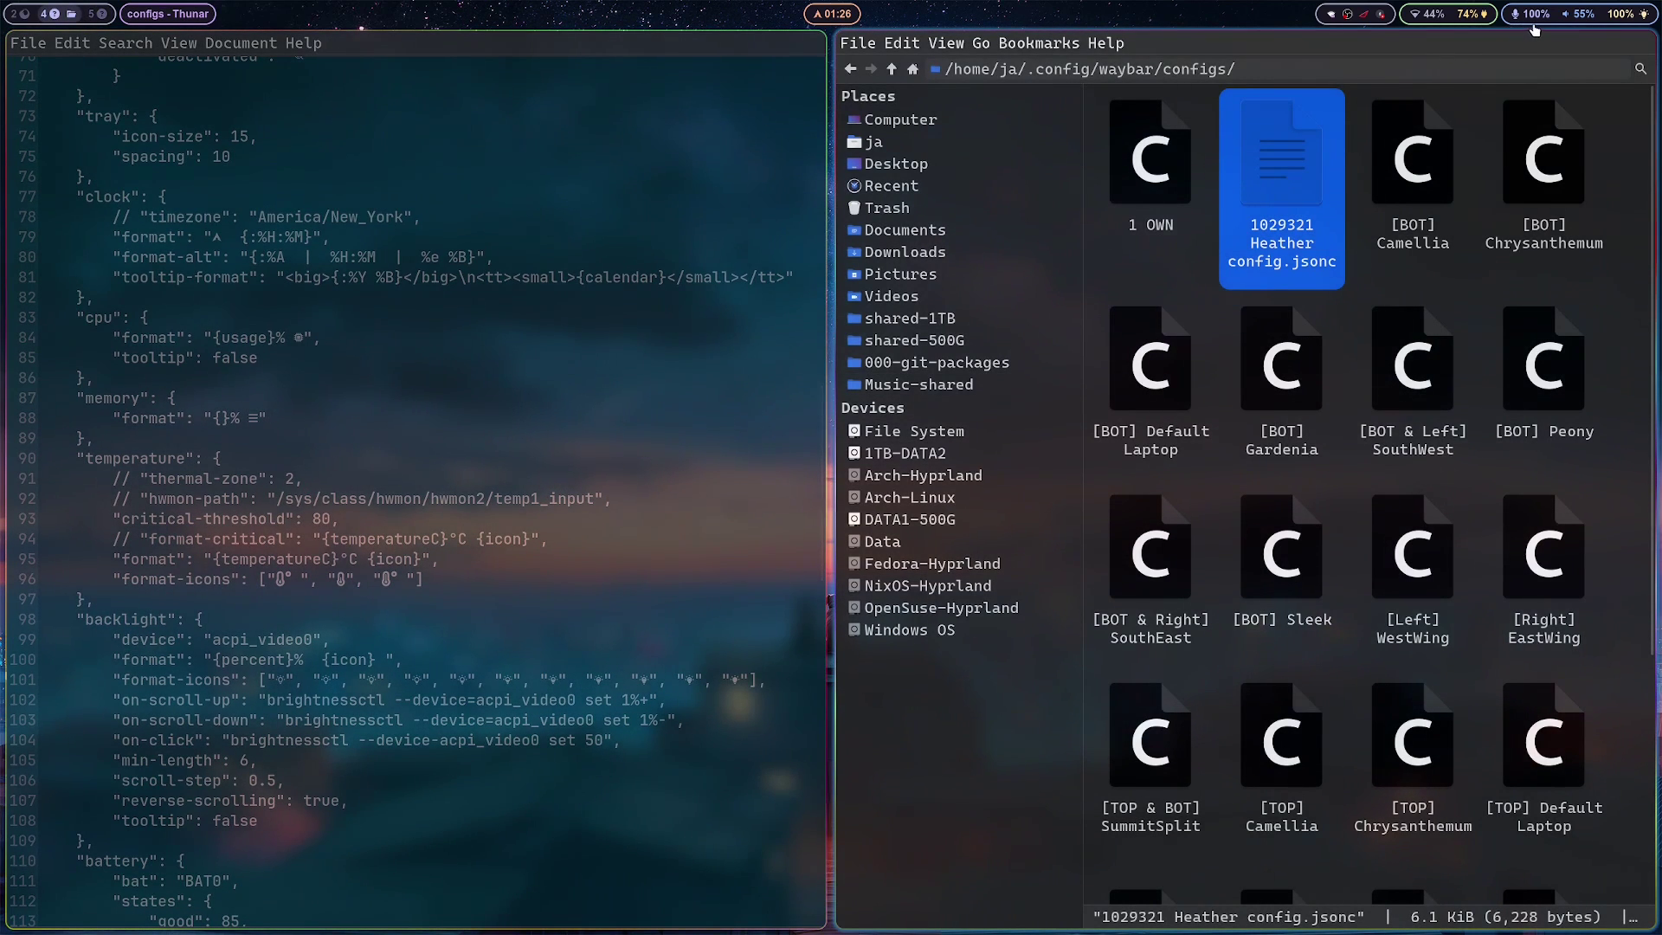
pyautogui.scroll(-3, 1575, 16)
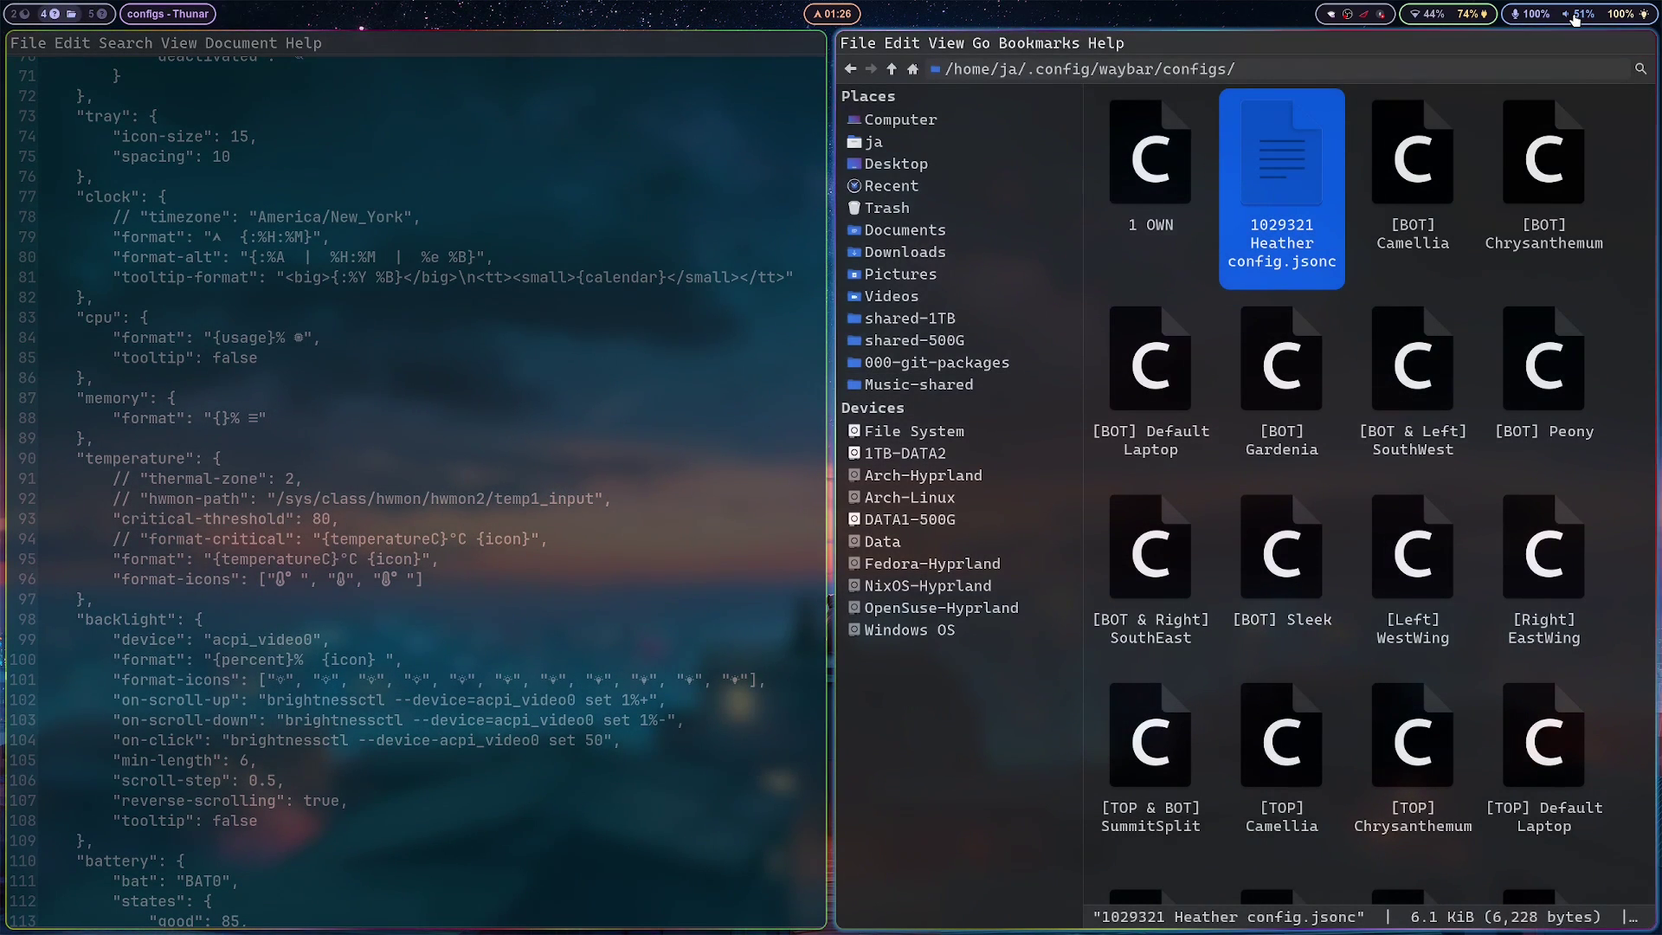
pyautogui.scroll(1, 1575, 16)
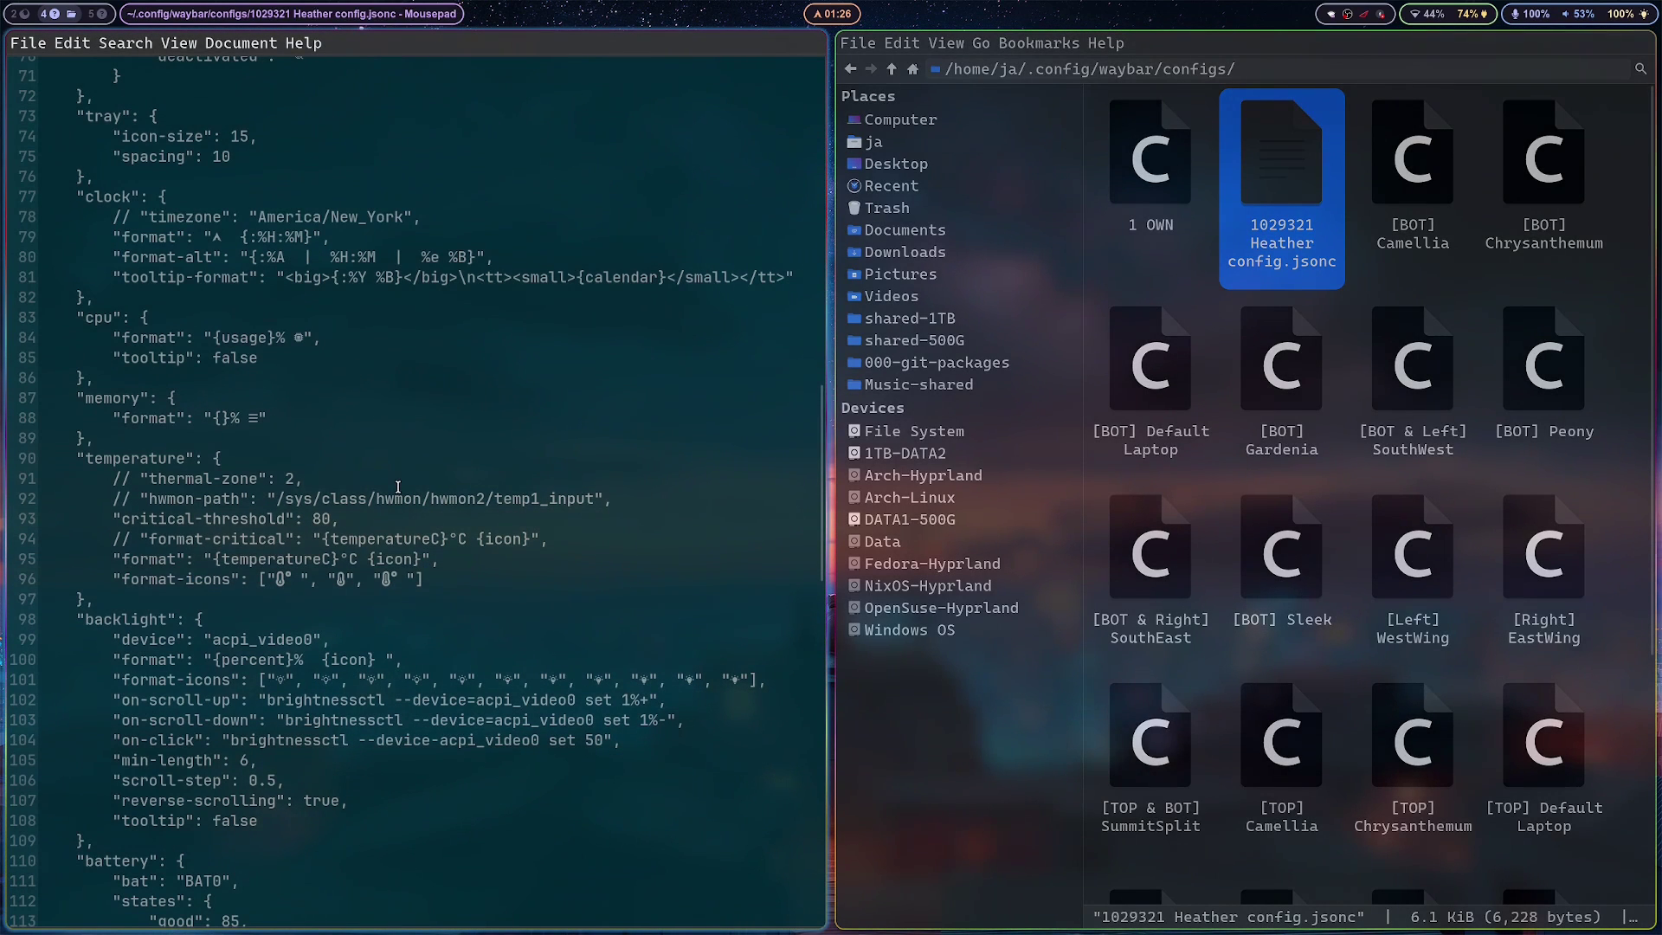
pyautogui.scroll(-6, 398, 486)
pyautogui.scroll(-6, 399, 487)
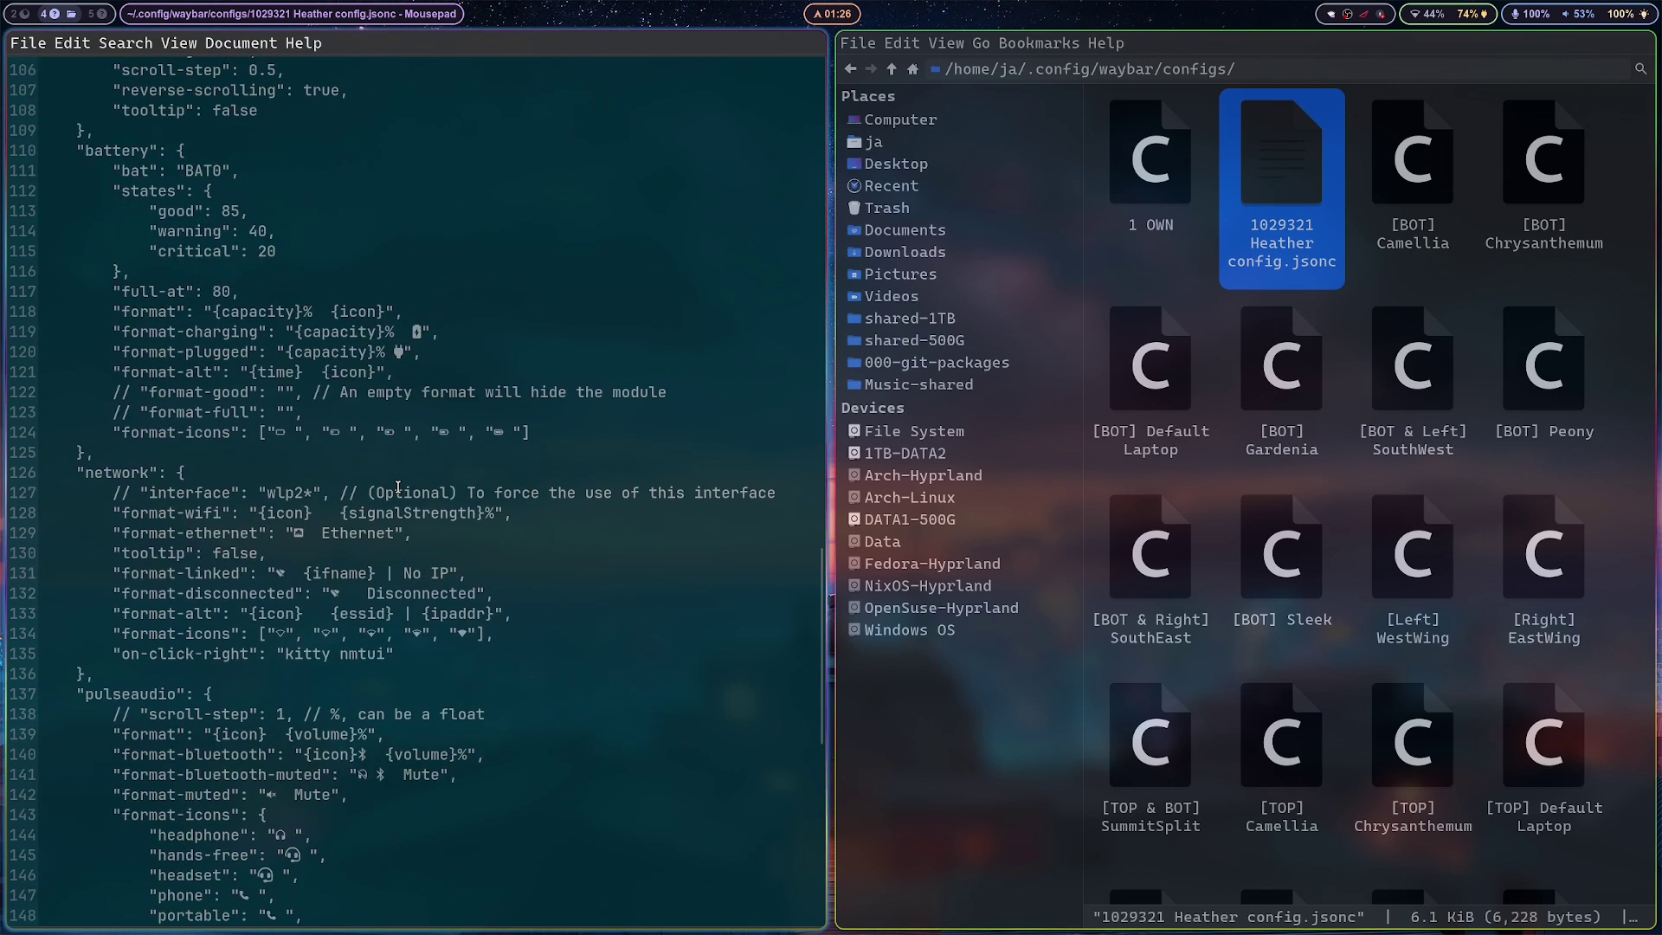
pyautogui.scroll(-10, 398, 486)
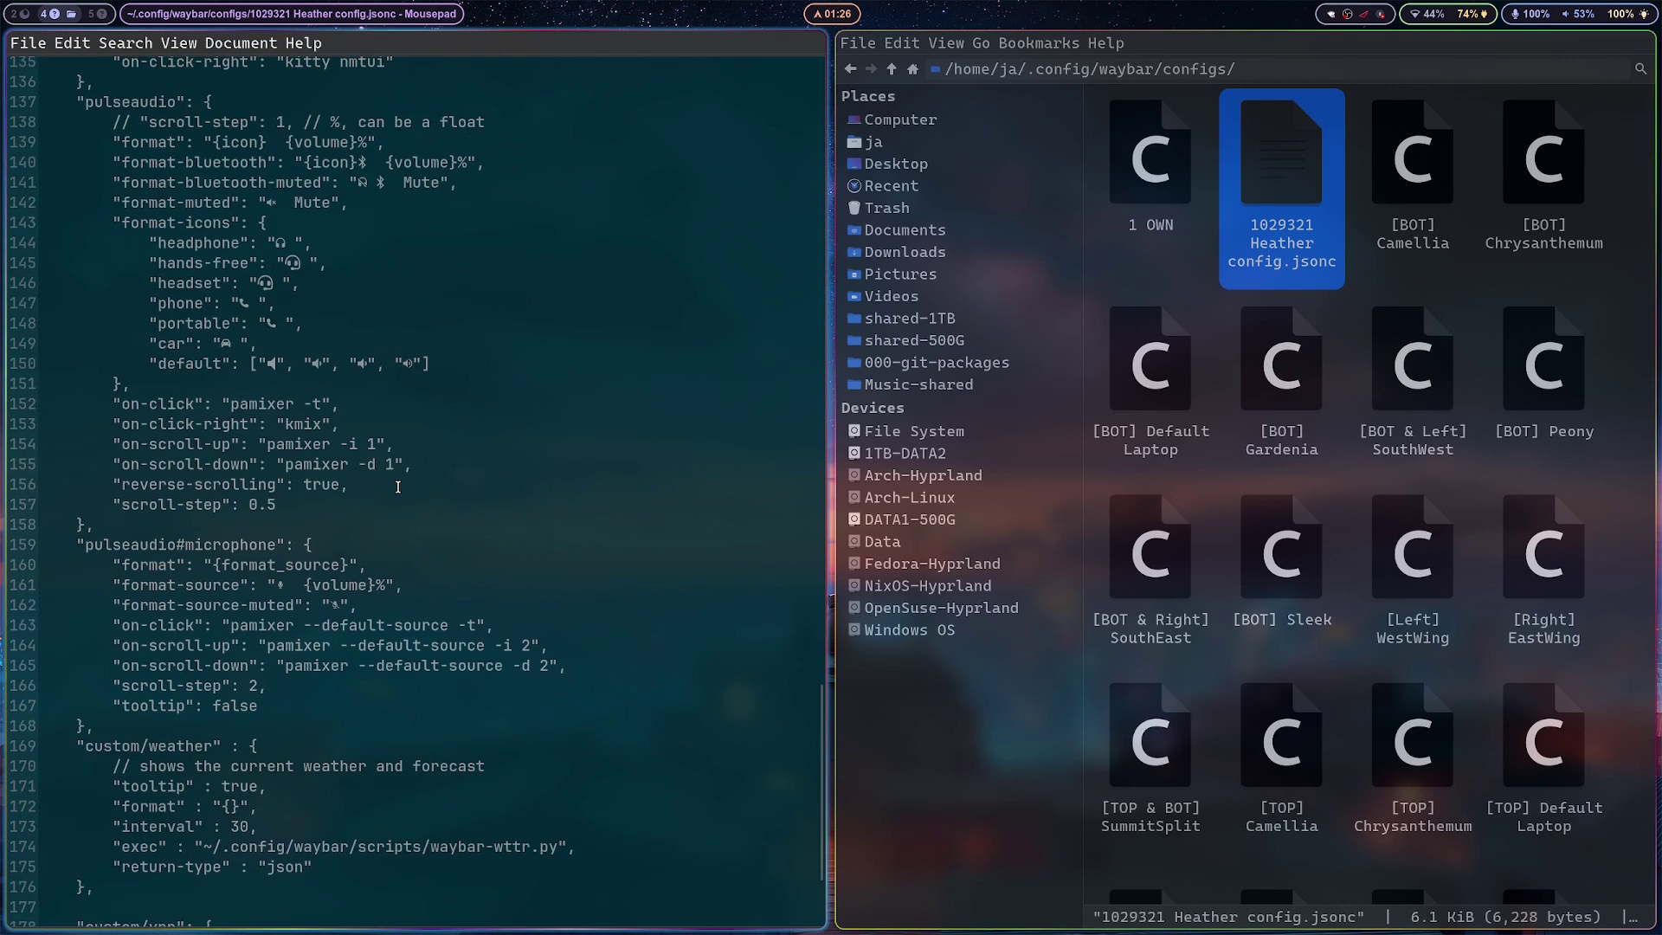
pyautogui.scroll(-3, 398, 487)
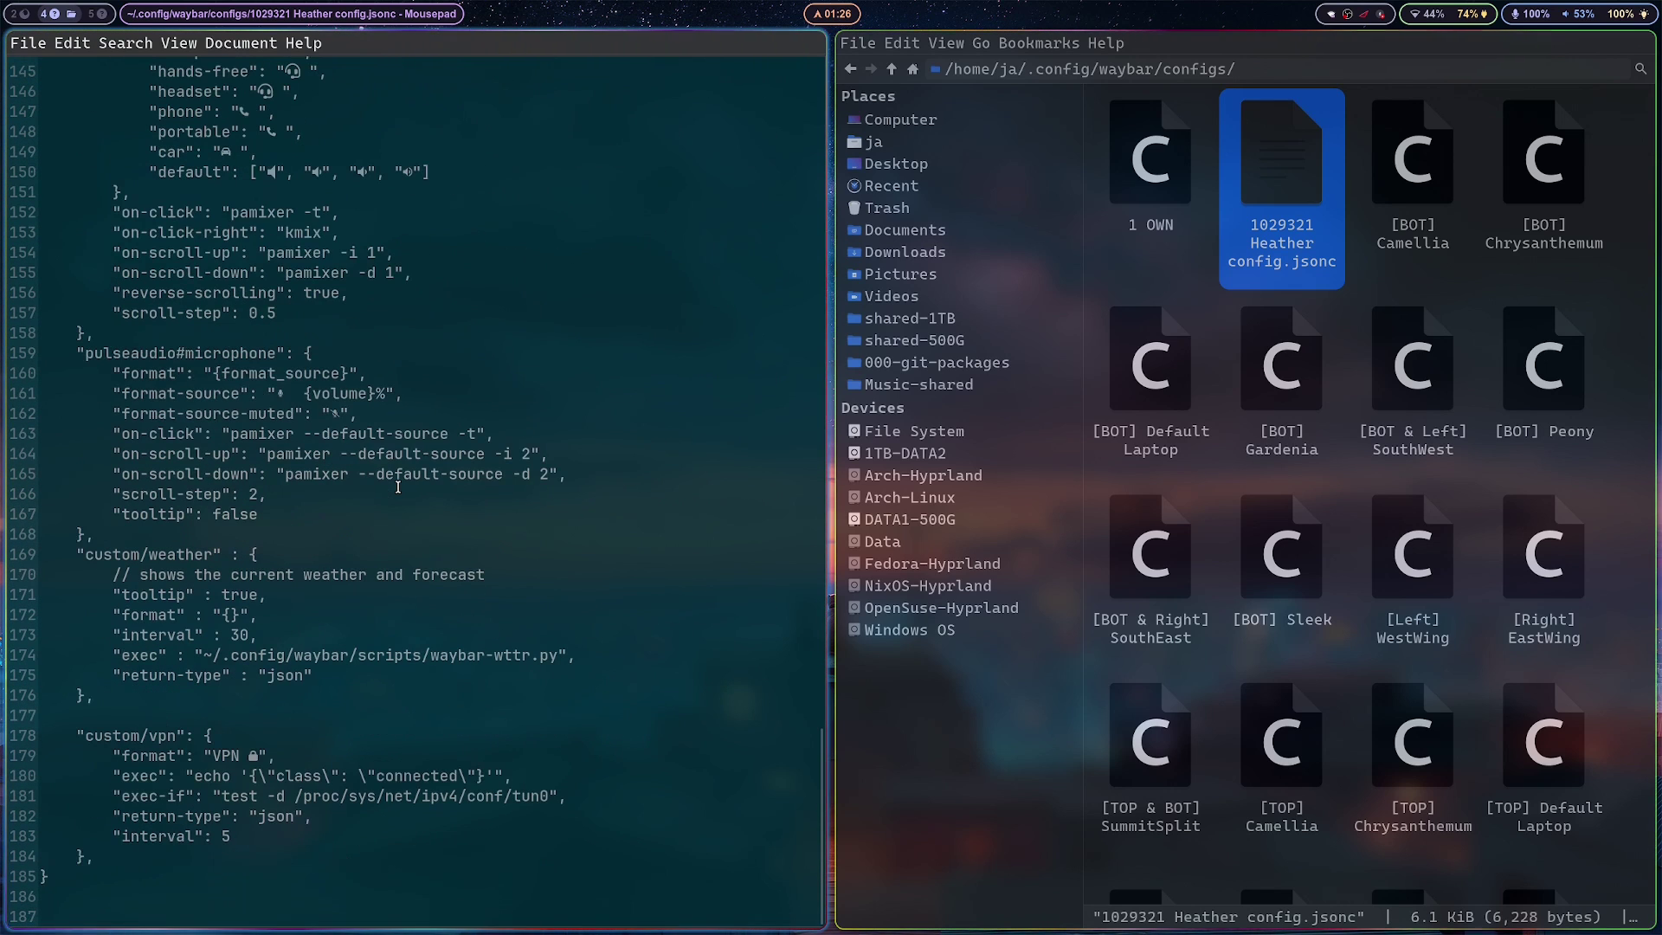
pyautogui.scroll(6, 398, 486)
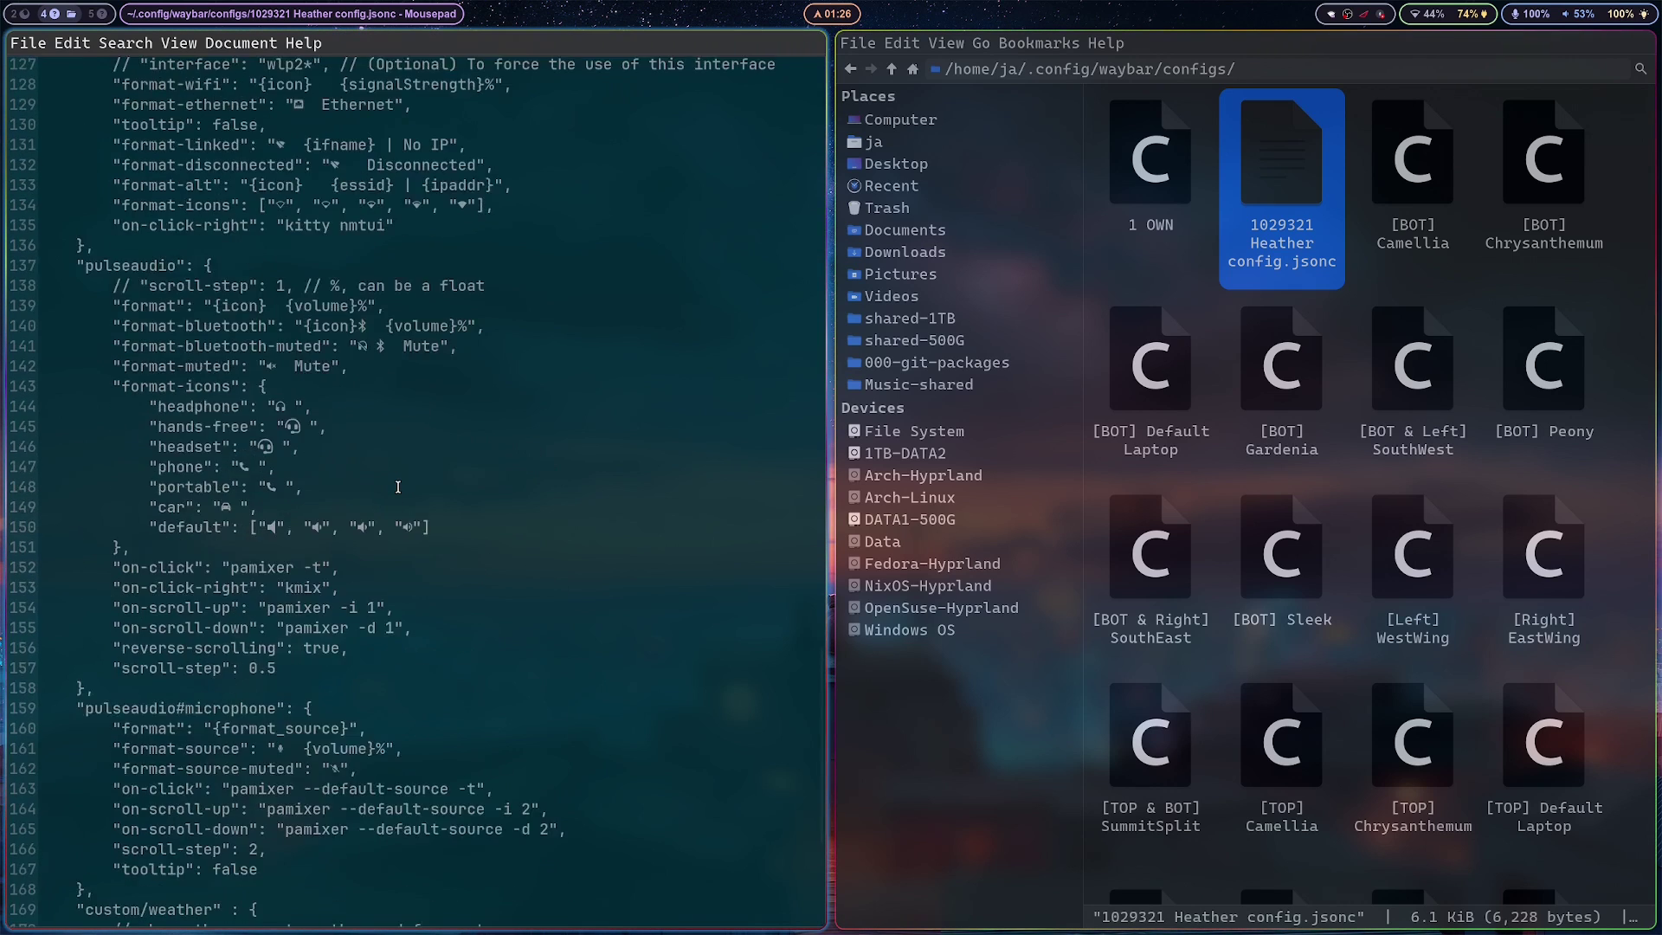
pyautogui.scroll(20, 398, 487)
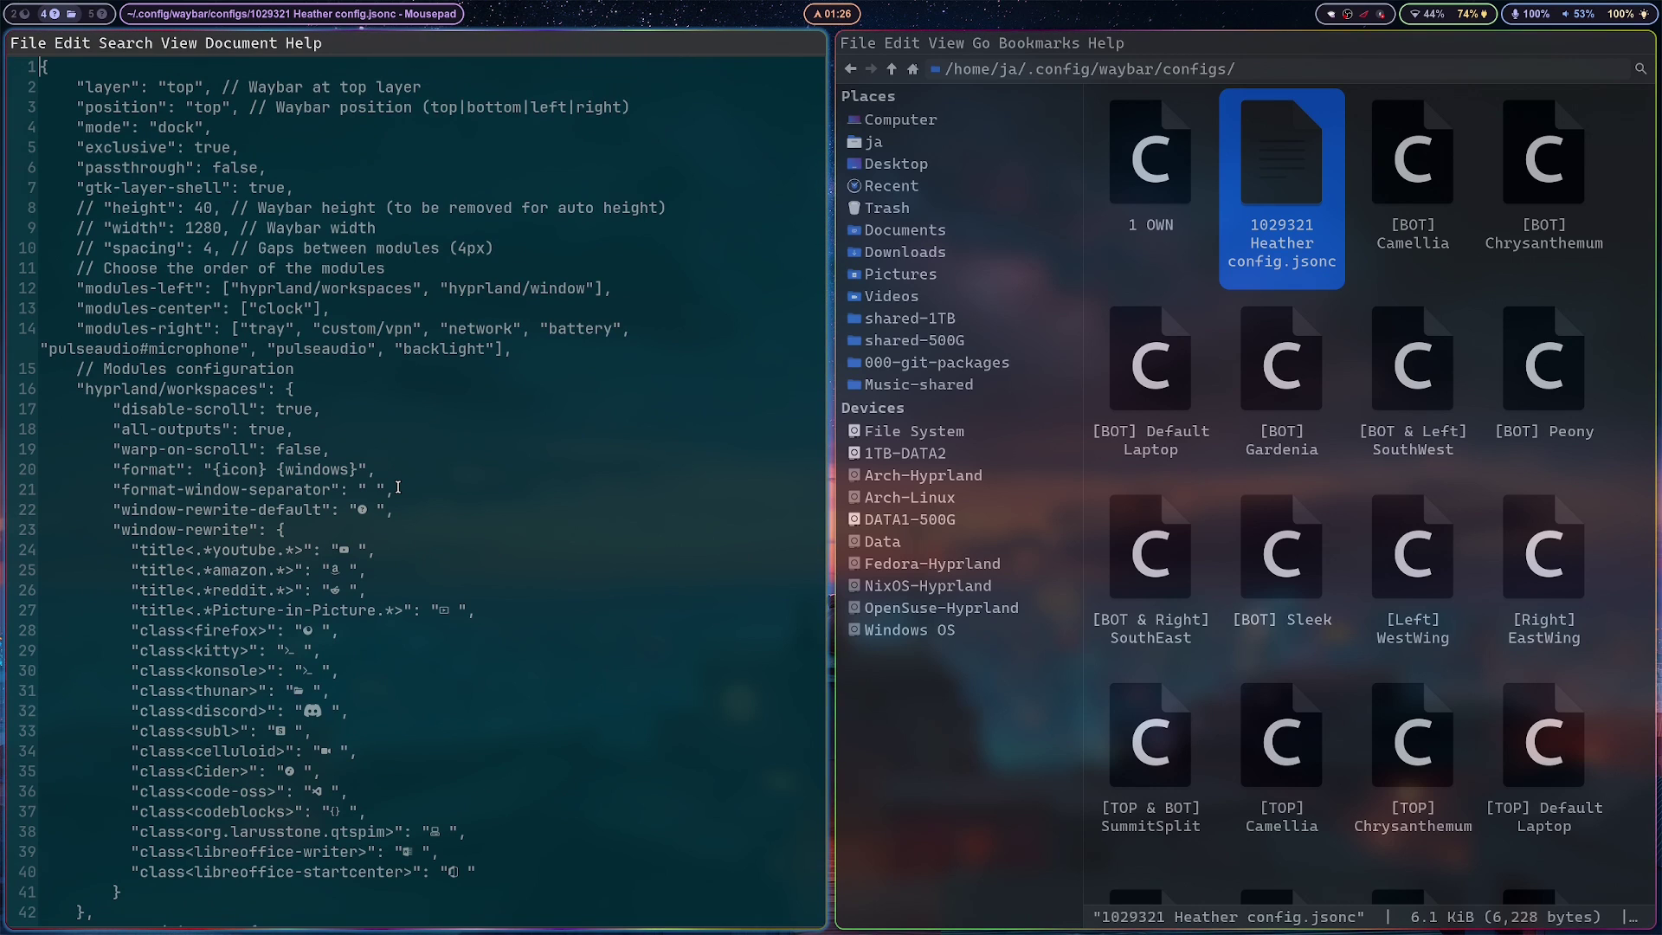
pyautogui.press('super+5')
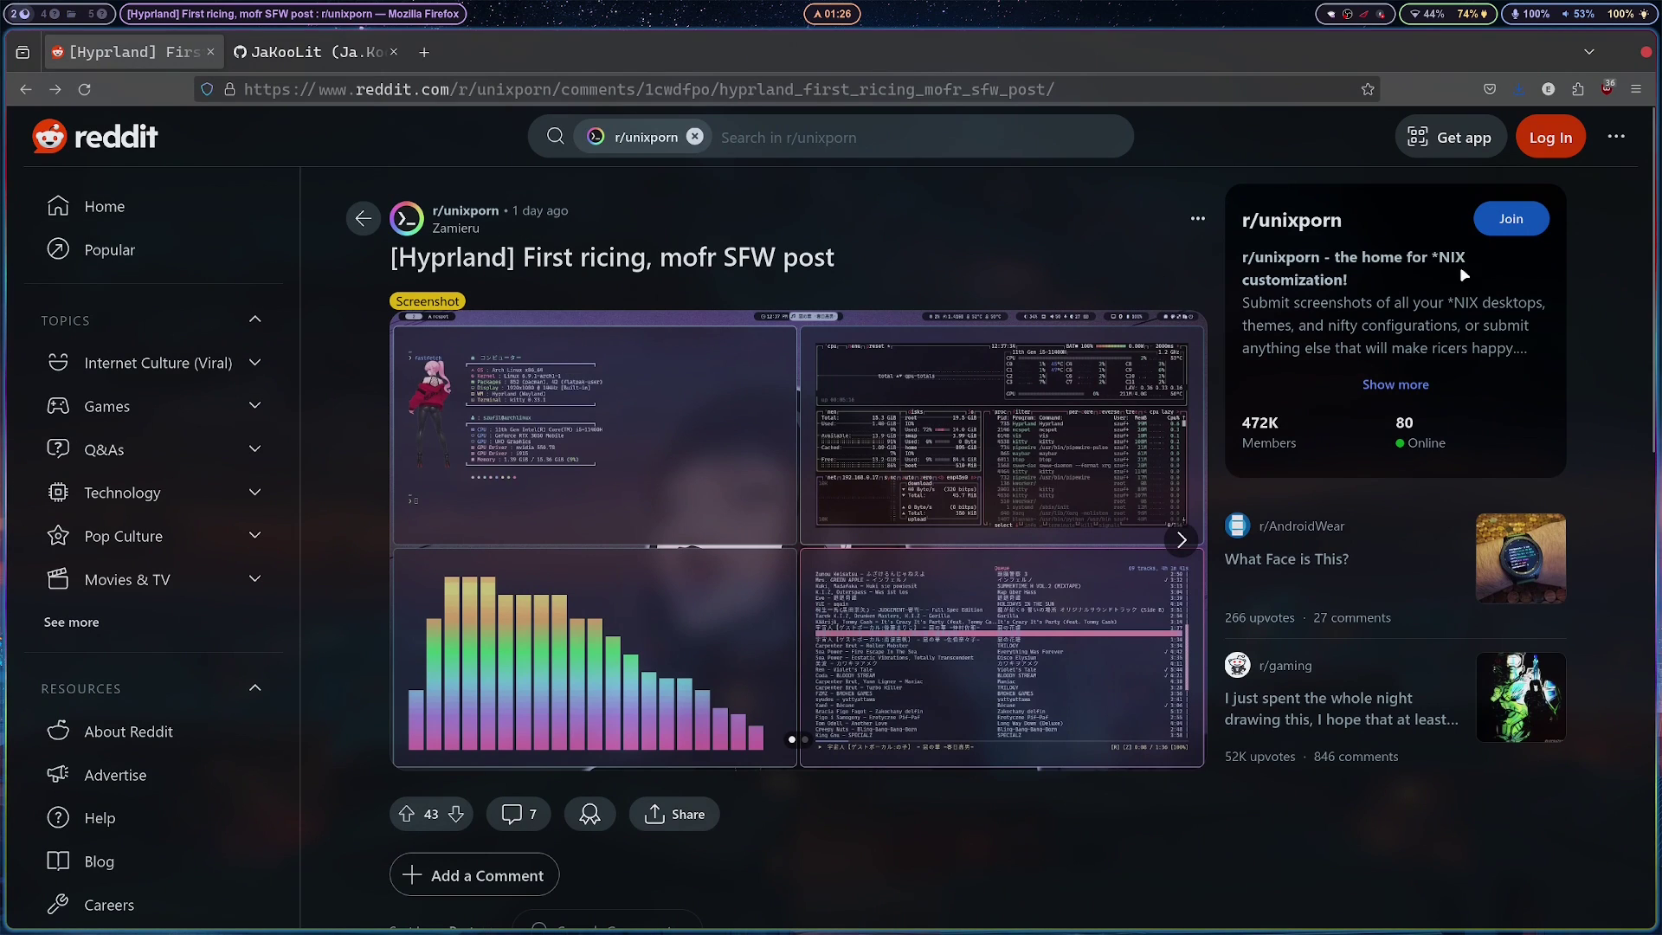
# - From the r/unixporn feed, preview the Simple and Clean (and Catppuccin!) screenshot and scroll to its comments
pyautogui.click(27, 90)
pyautogui.scroll(-20, 711, 495)
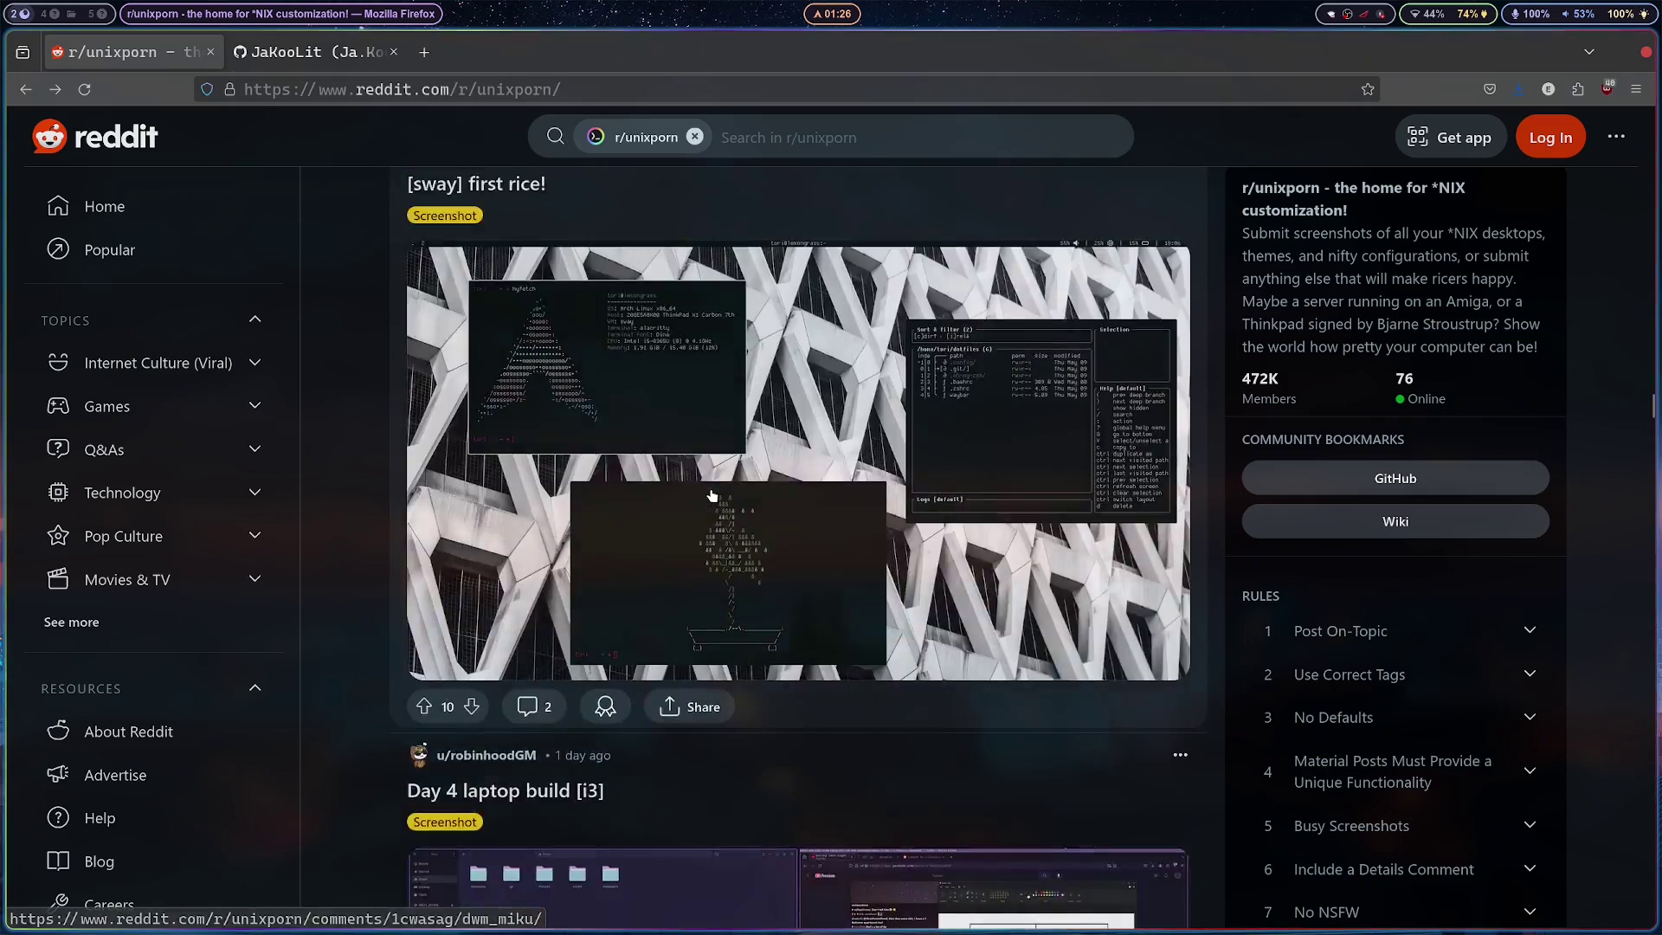
pyautogui.scroll(10, 712, 495)
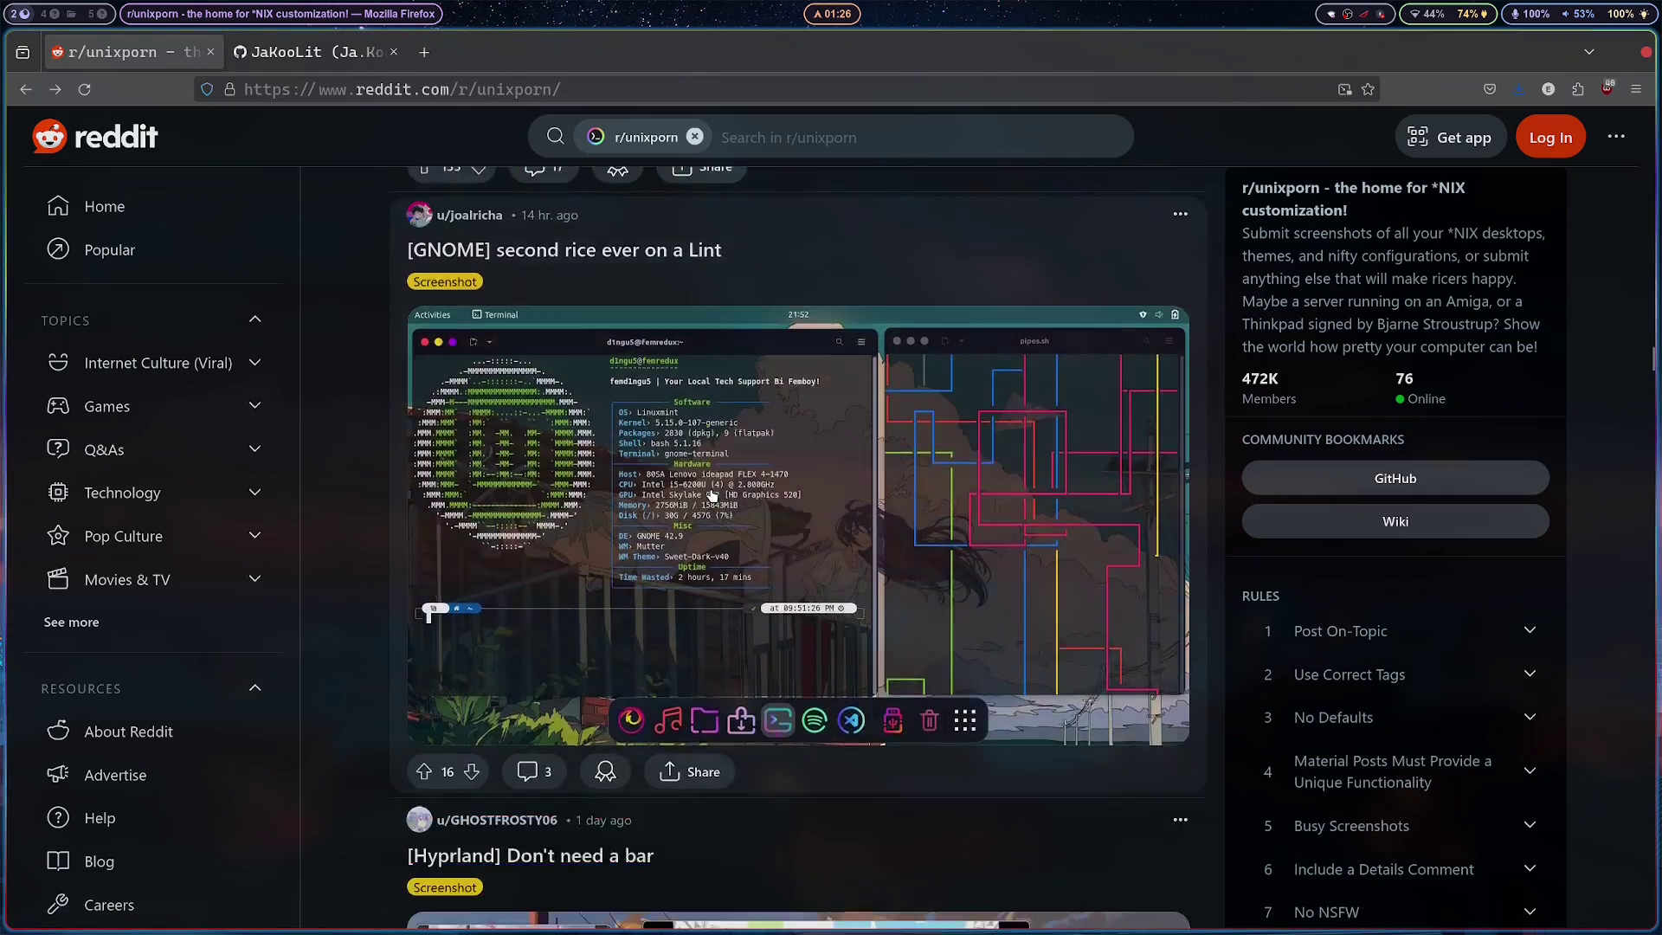
pyautogui.scroll(15, 712, 495)
pyautogui.scroll(12, 711, 495)
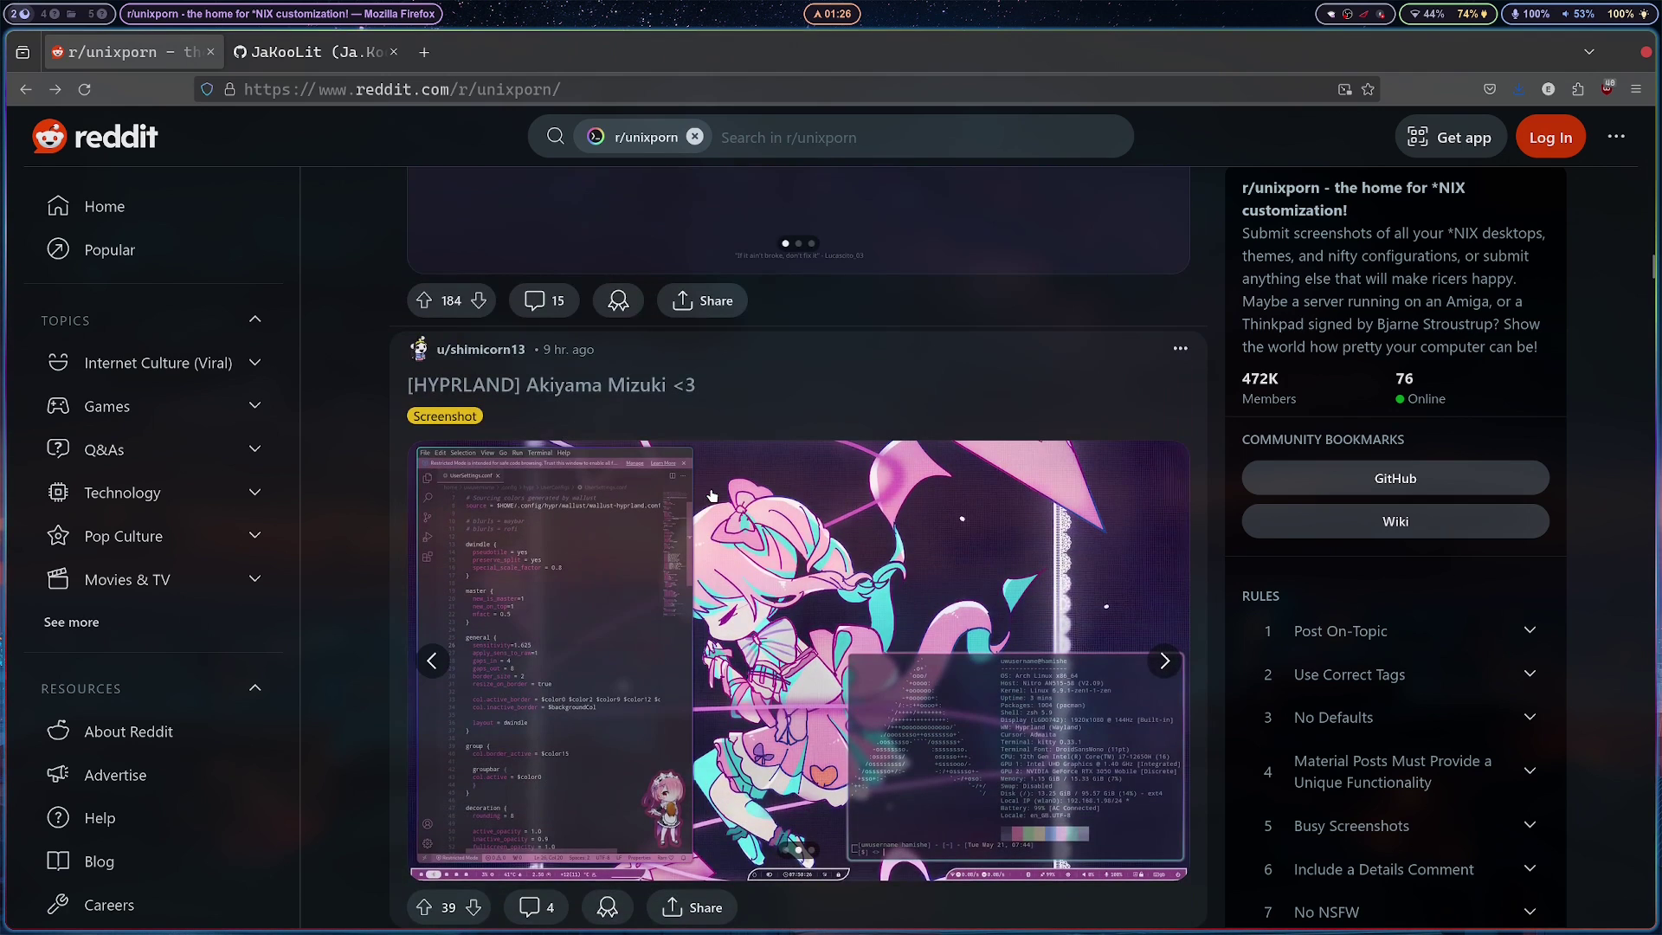
pyautogui.click(595, 608)
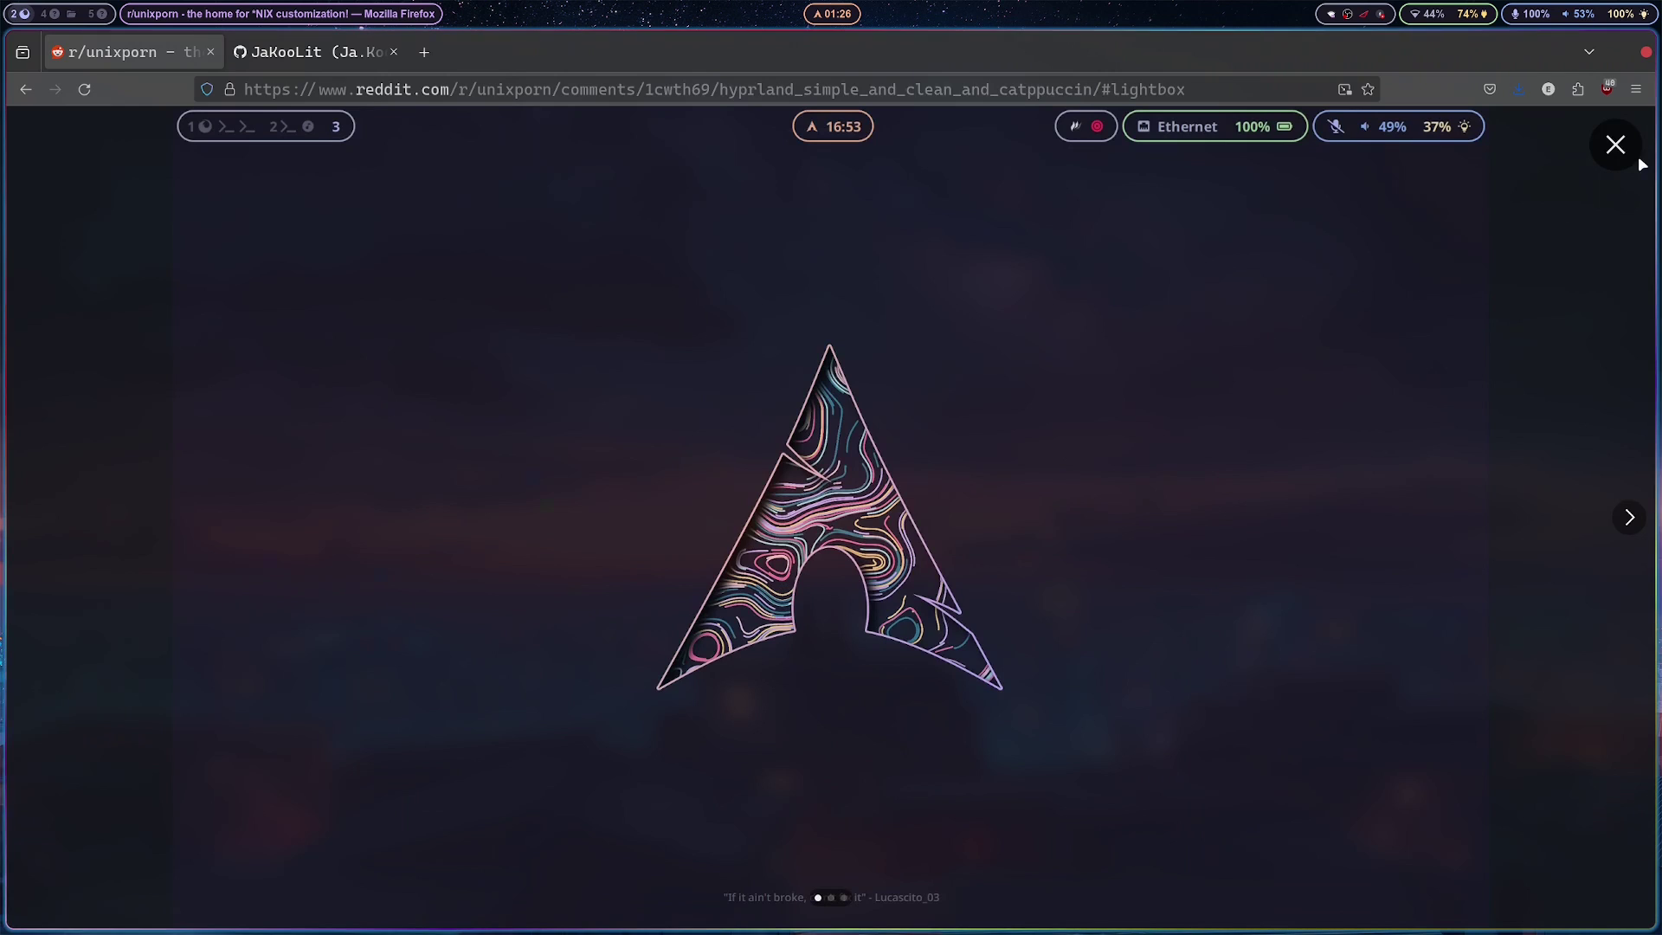
pyautogui.click(1615, 145)
pyautogui.scroll(-4, 837, 580)
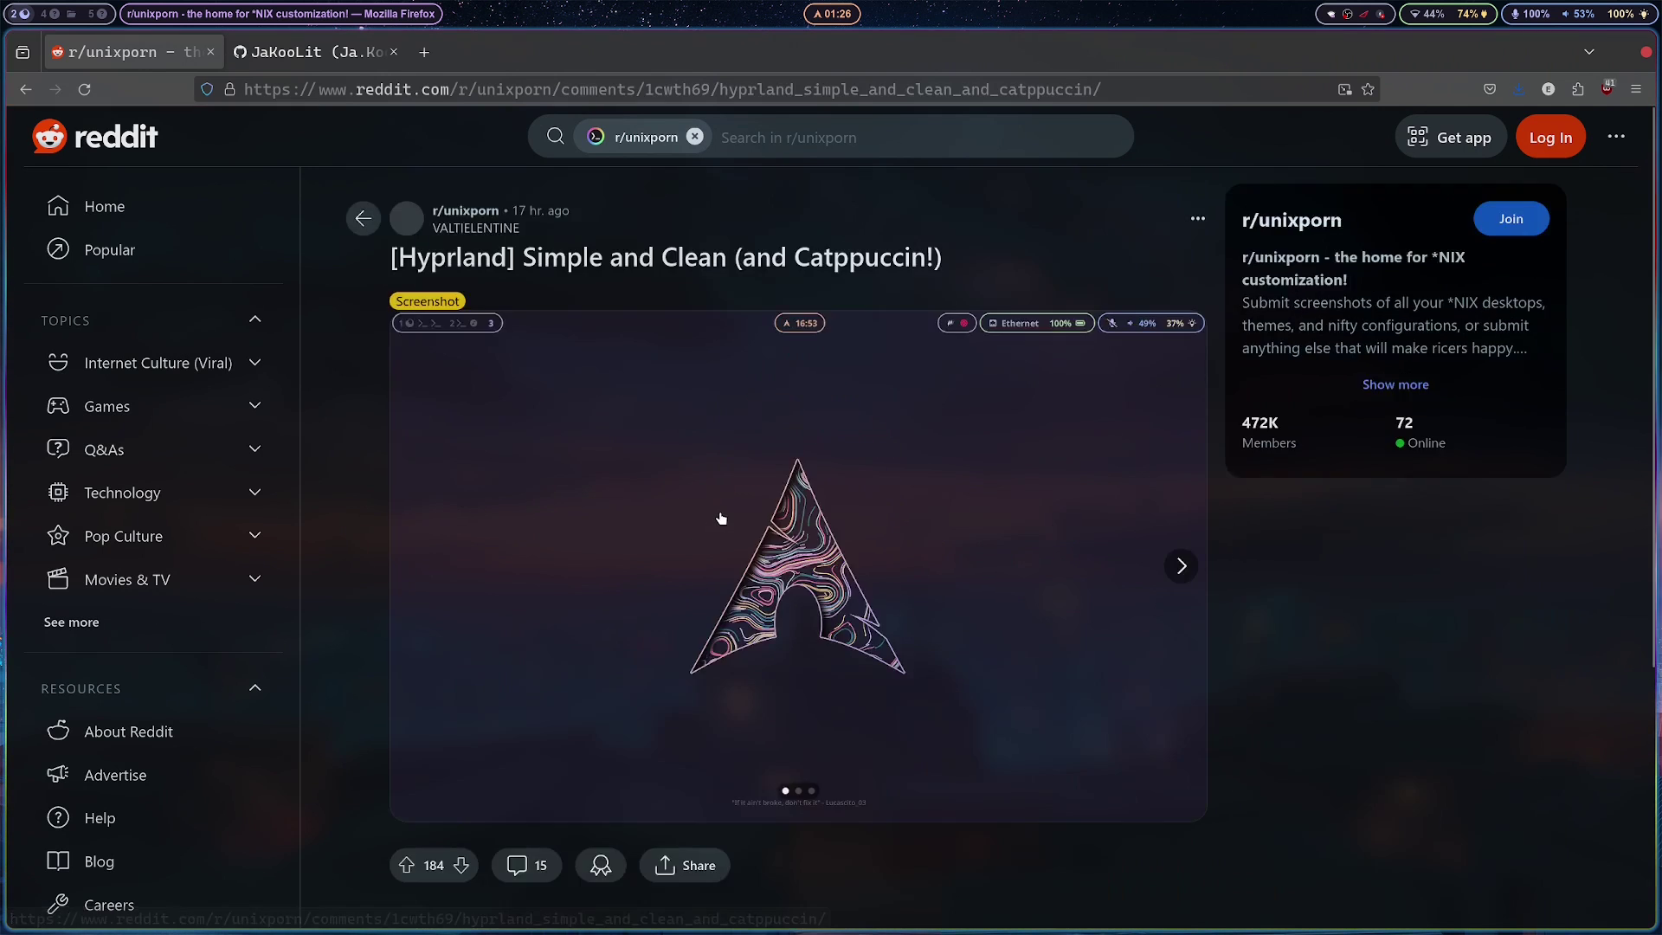
pyautogui.scroll(-4, 721, 518)
pyautogui.scroll(-8, 721, 518)
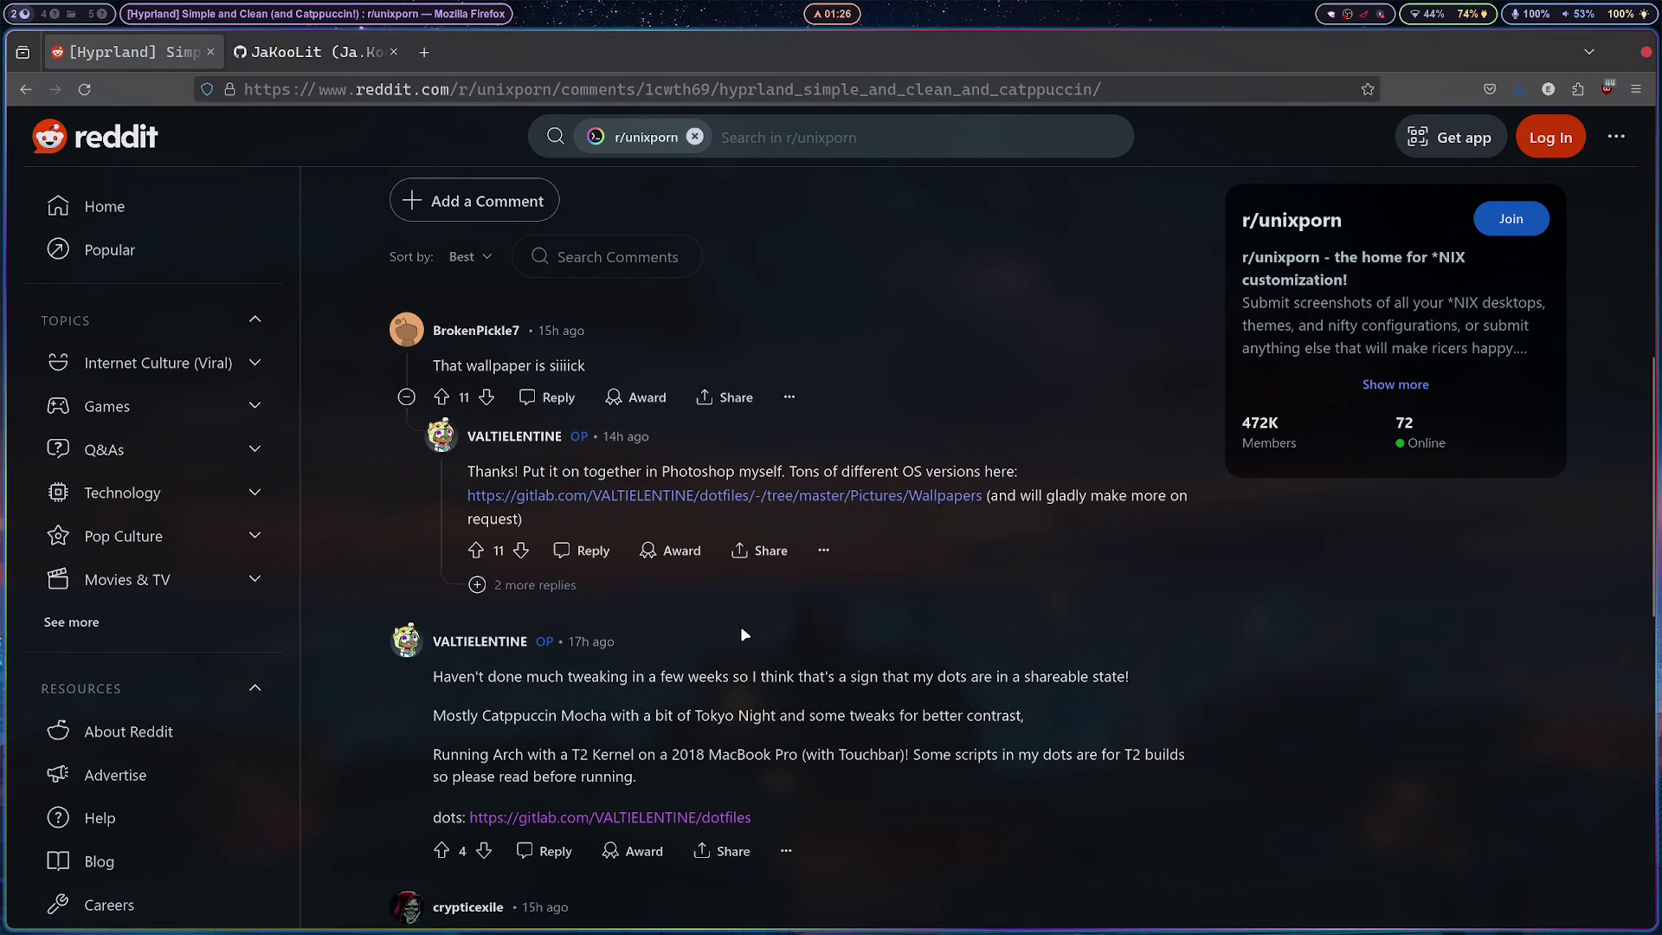
# - Follow the gitlab.com dotfiles link in the author's comment to open the repository in a new tab
pyautogui.click(585, 443)
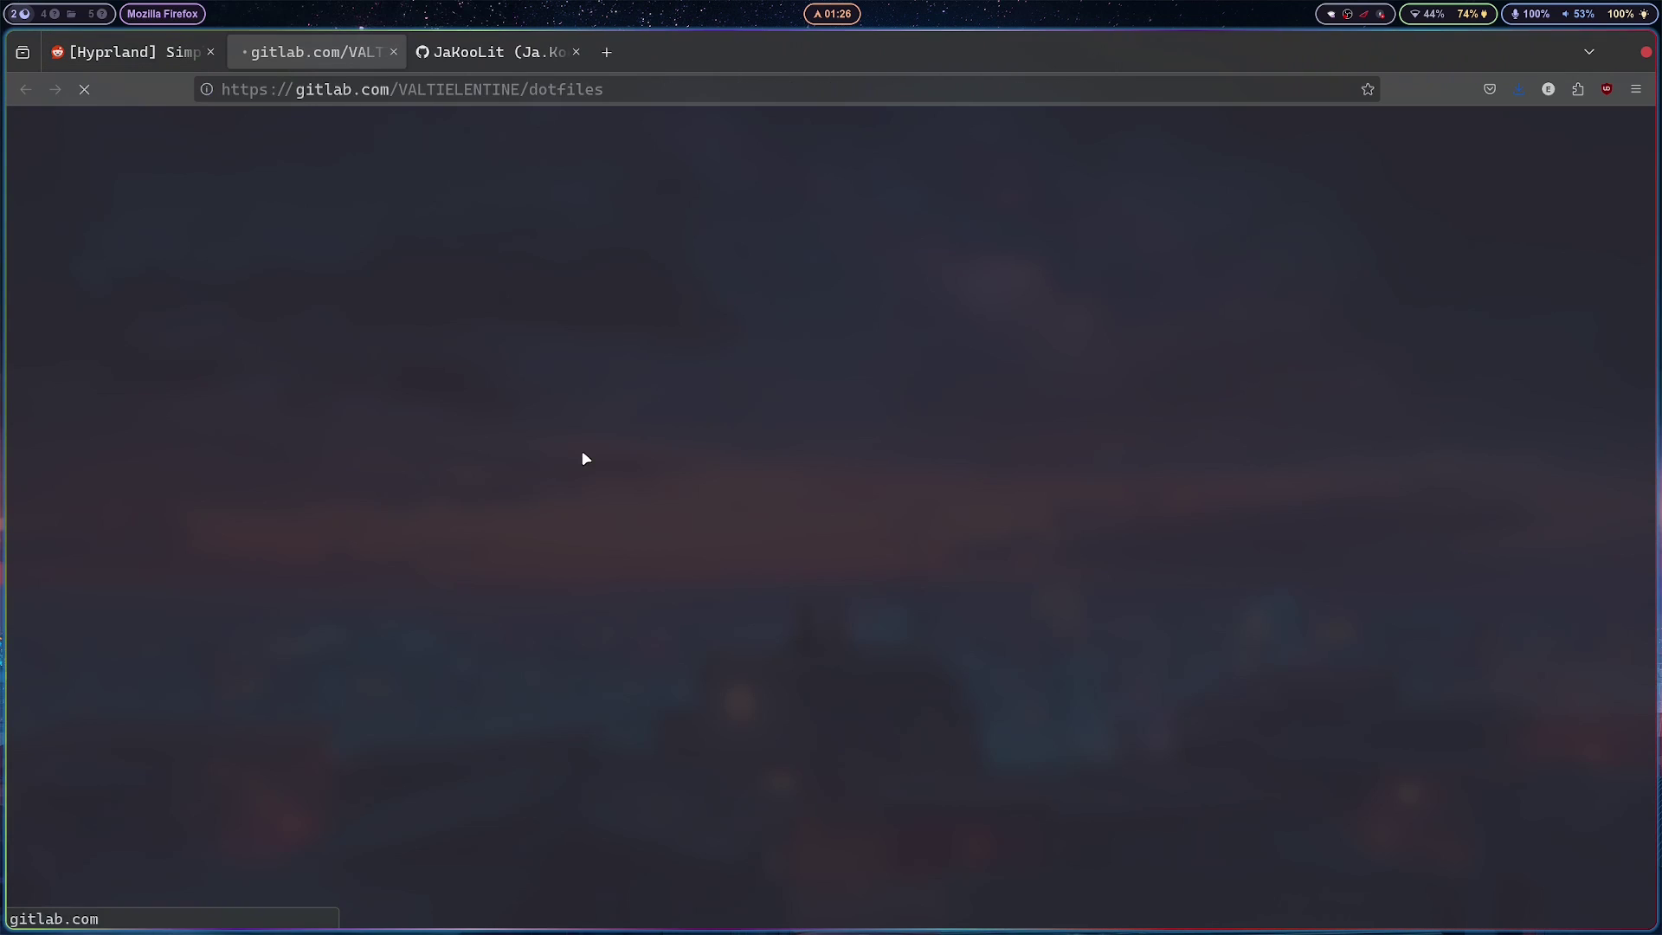